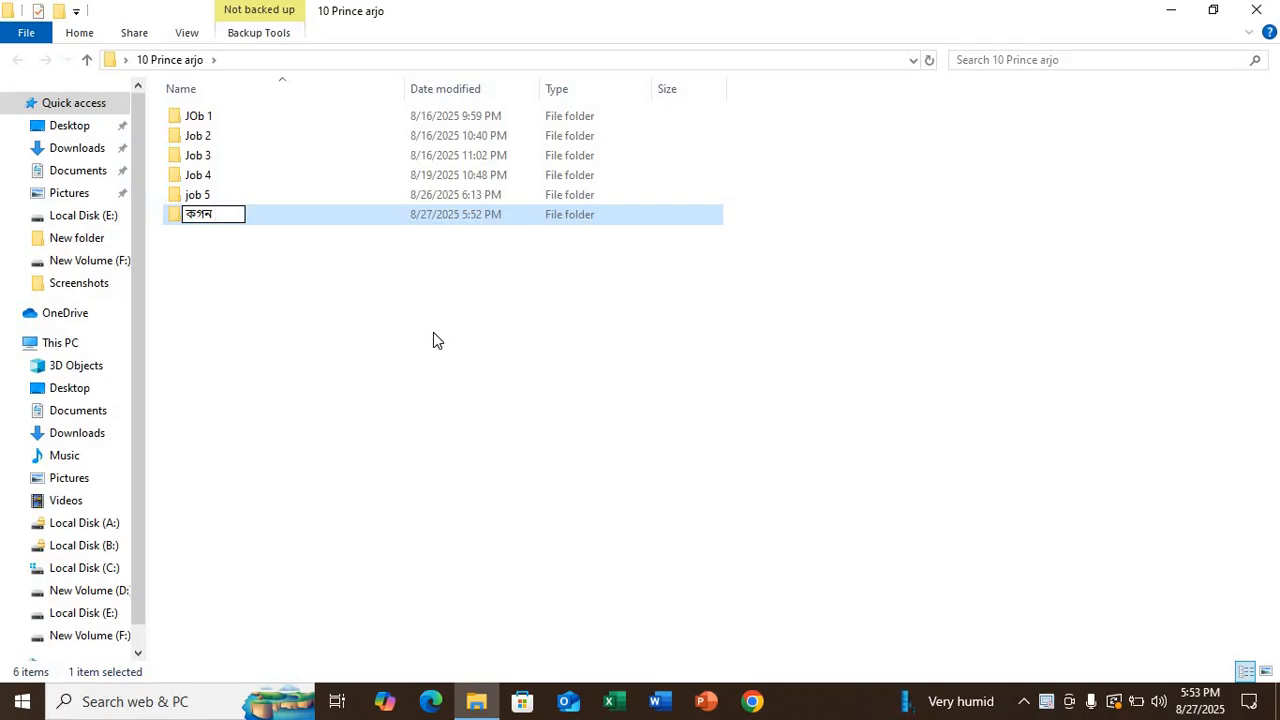
- Name the new folder 'job 6'
type("৬")
key("BackSpace")
key("BackSpace")
key("BackSpace")
key("BackSpace")
key("BackSpace")
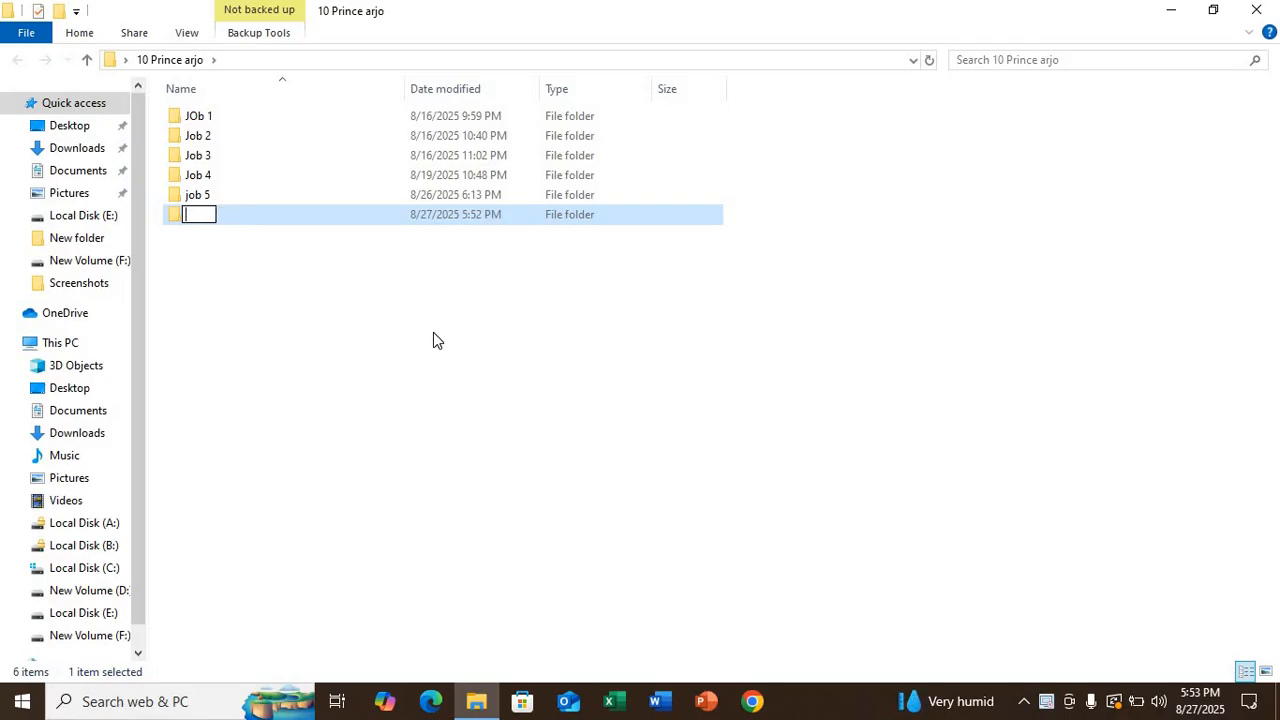
type("job 6")
key("Return")
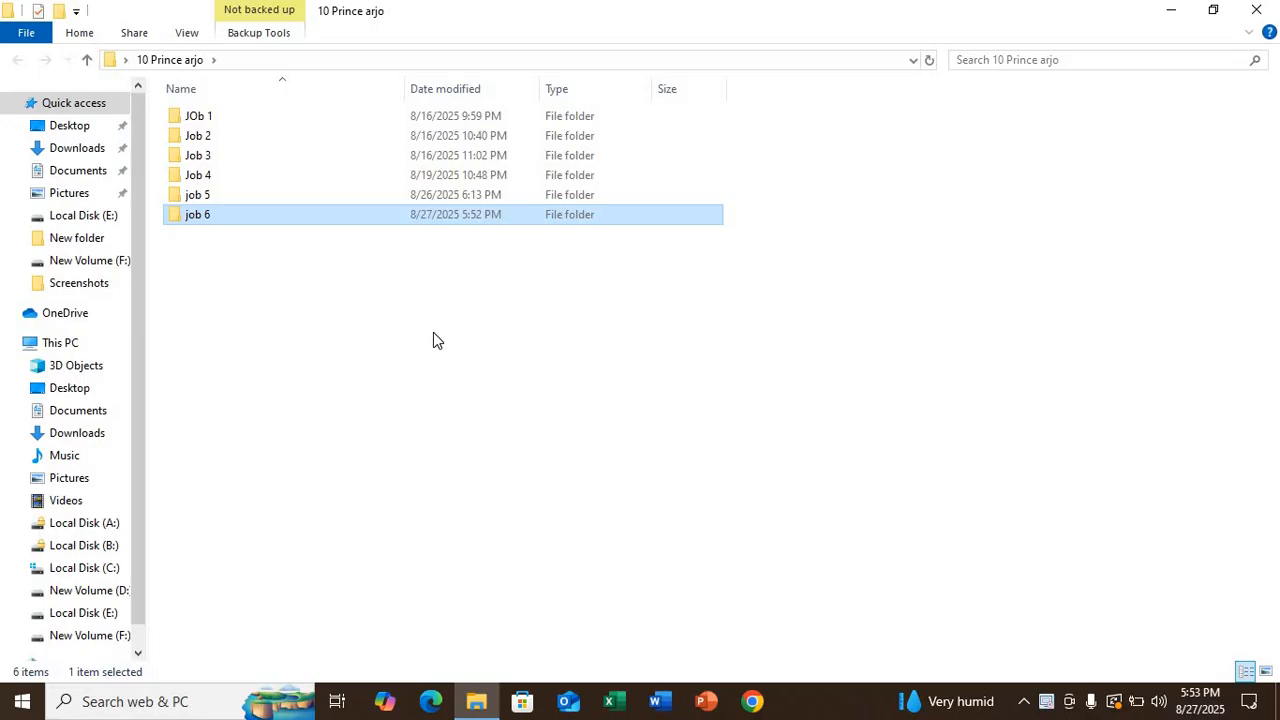
- Refresh the listing, open the empty job 6 folder, then minimize Explorer to the desktop
left_click(313, 343)
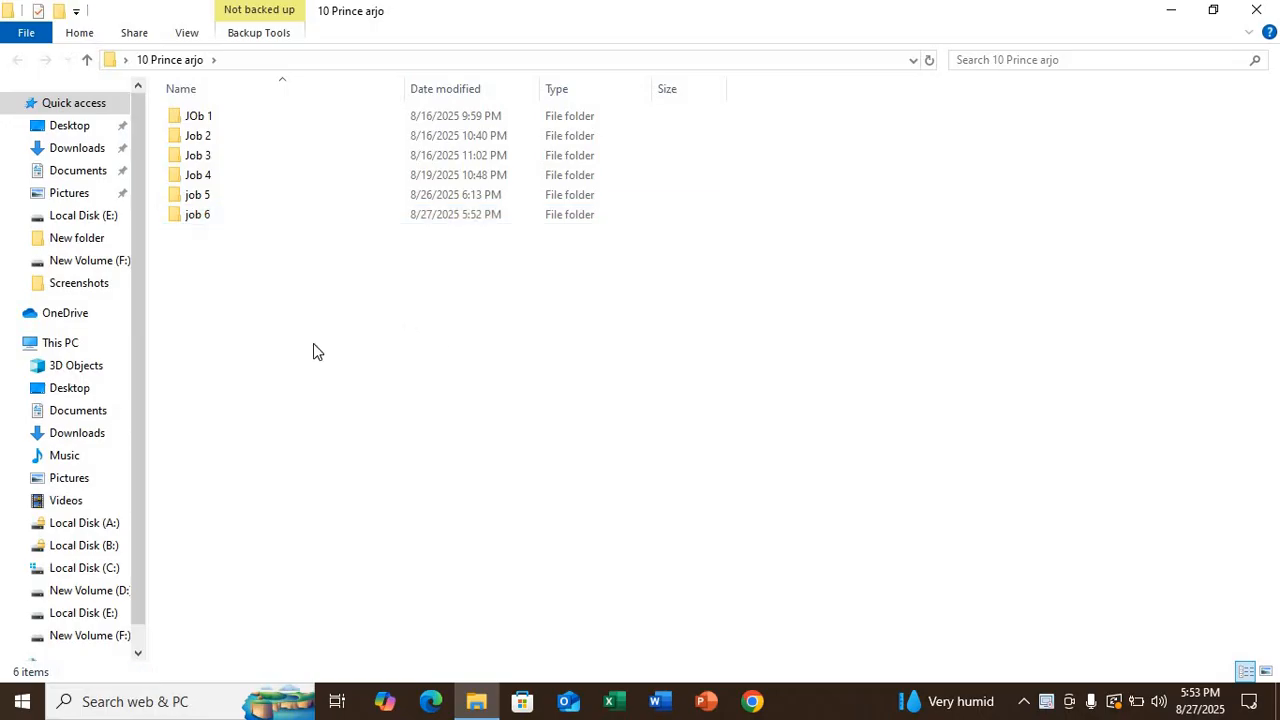
right_click(263, 276)
left_click(305, 351)
left_click(222, 220)
double_click(222, 220)
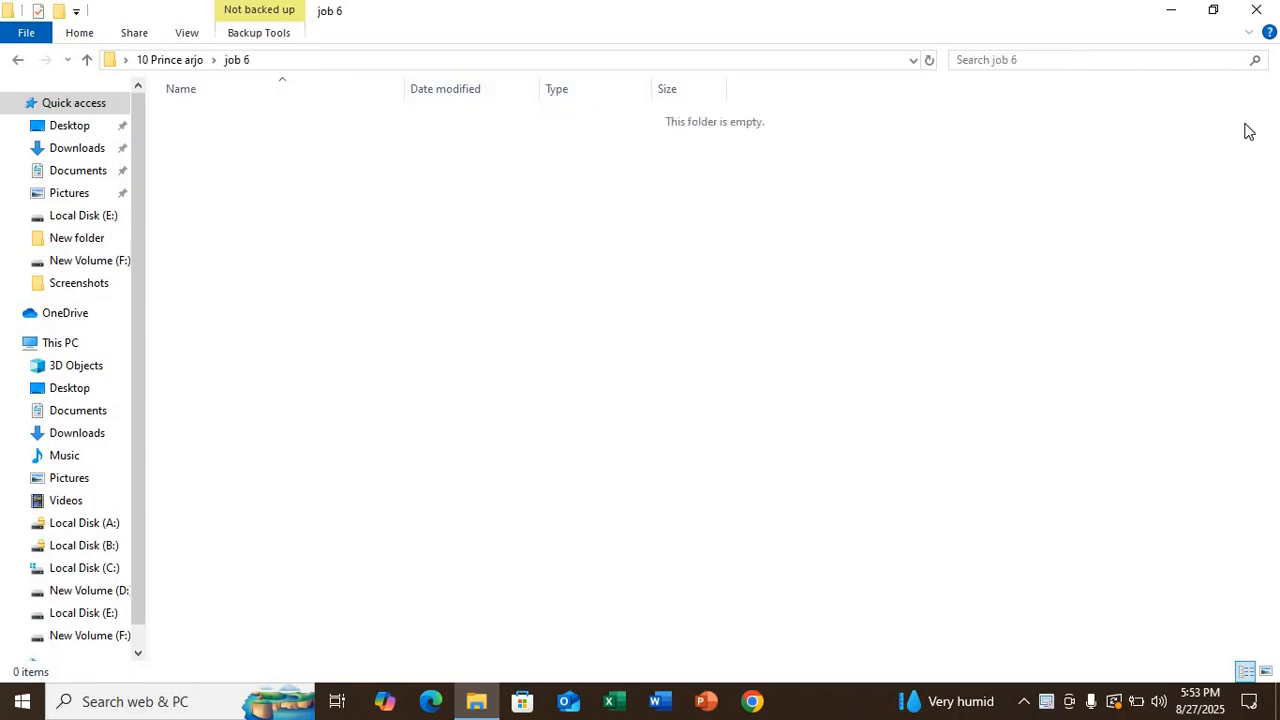
left_click(1155, 9)
right_click(727, 243)
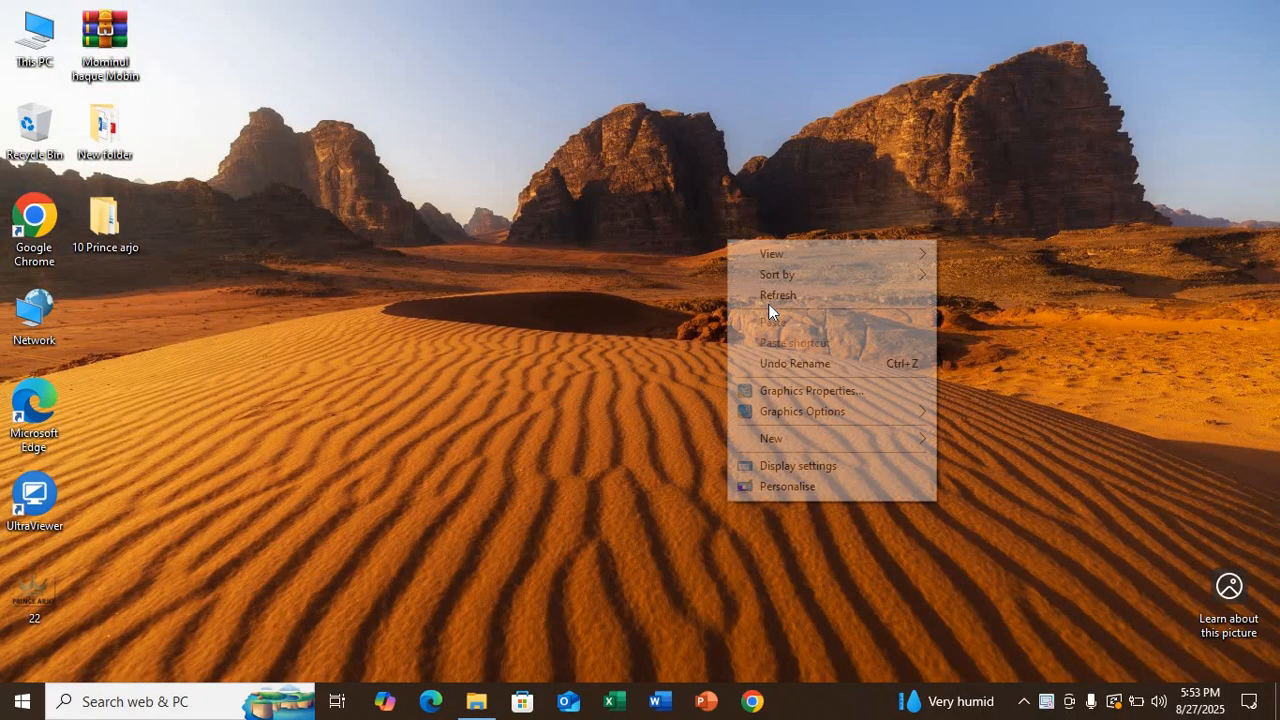
- Launch Chrome with the chosen profile and open the 'Landing page User Preferences | HubSpot' bookmark
left_click(768, 299)
left_click(752, 701)
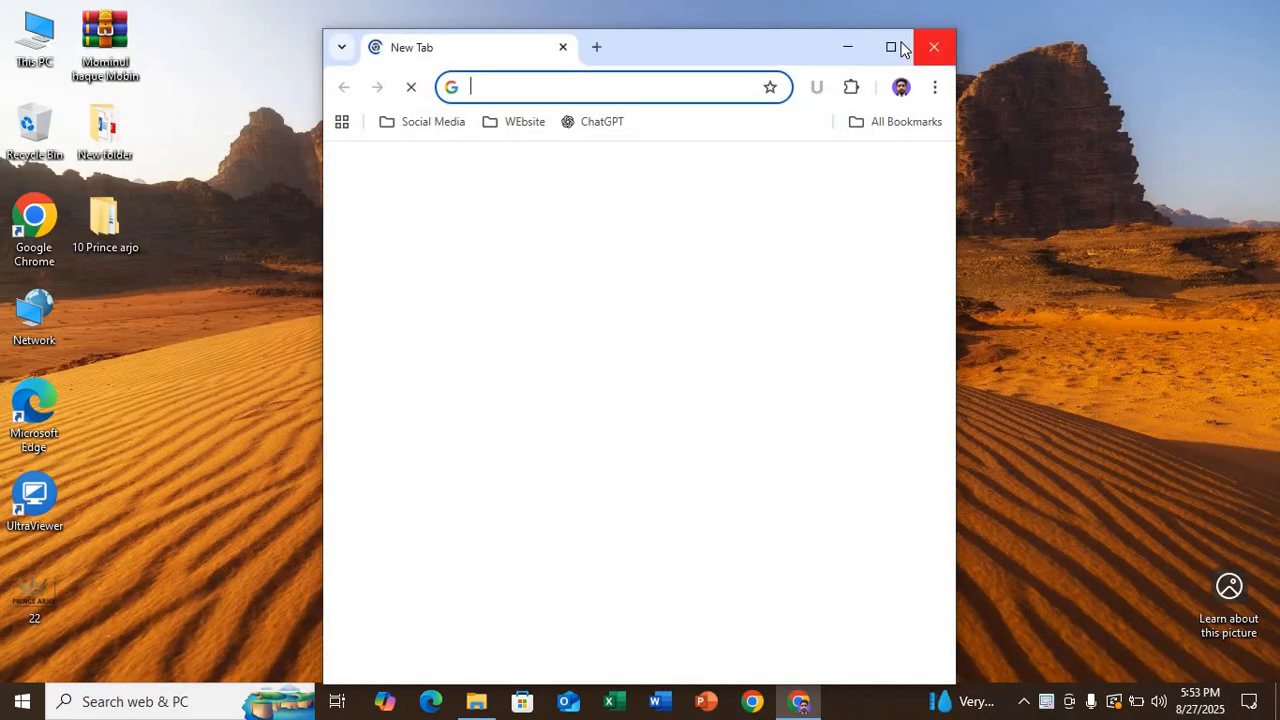
left_click(897, 45)
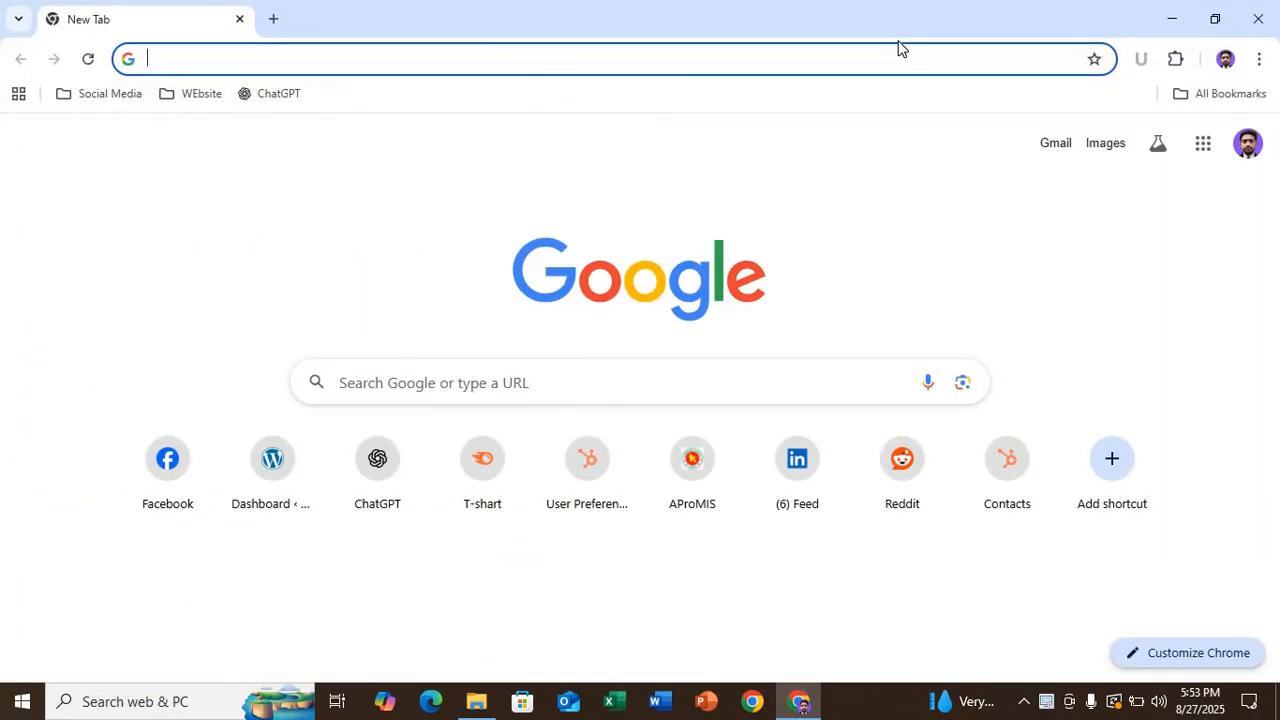
left_click(199, 95)
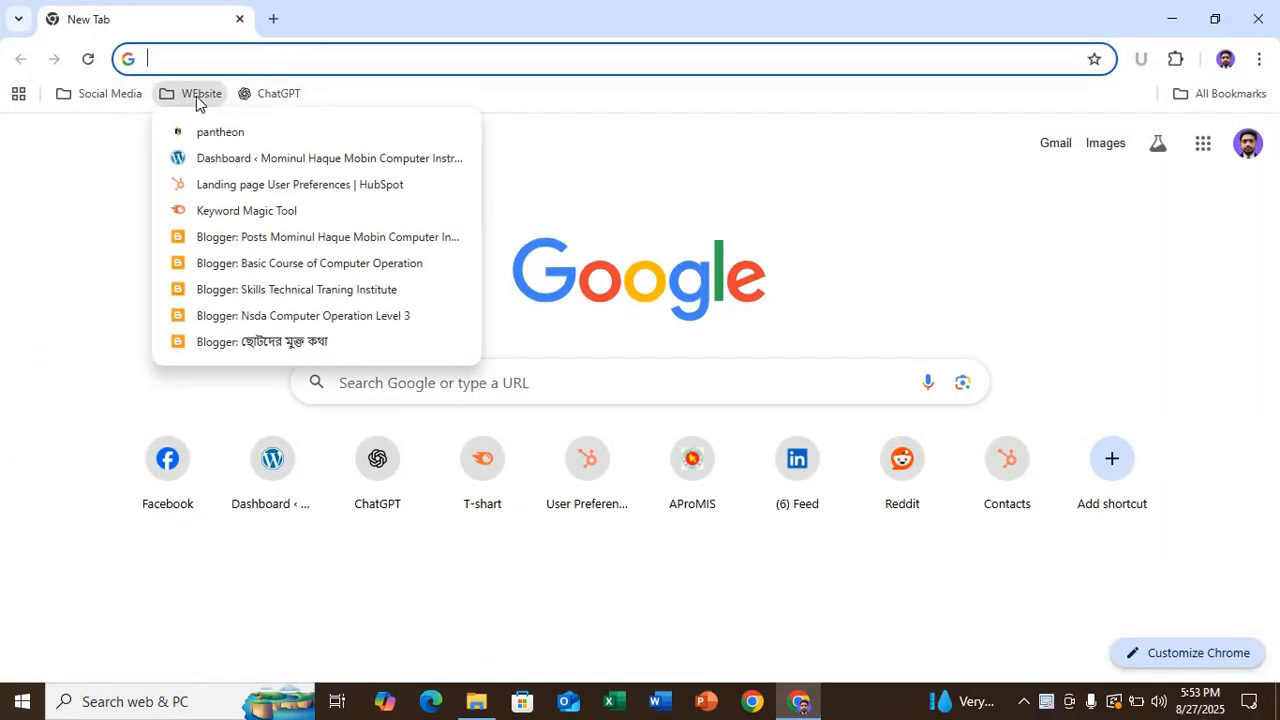
left_click(388, 190)
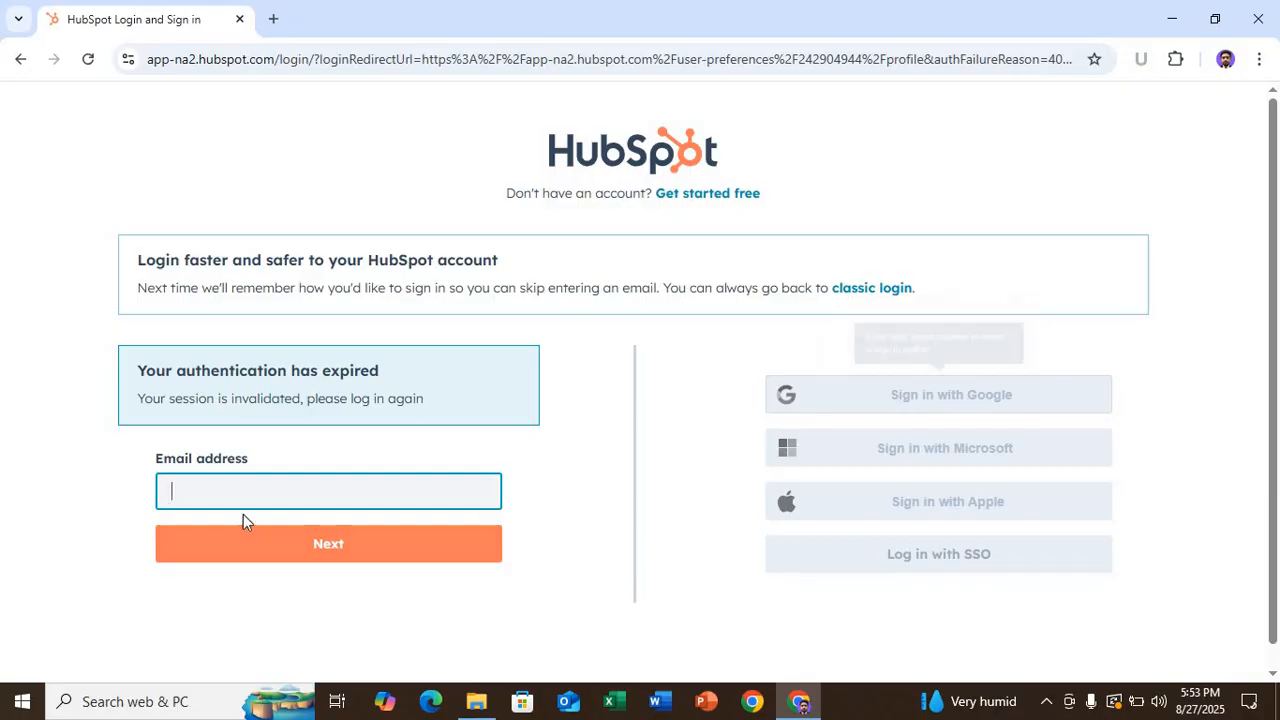
- Autofill the account e-mail, continue, and tick Remember me
left_click(190, 489)
left_click(323, 315)
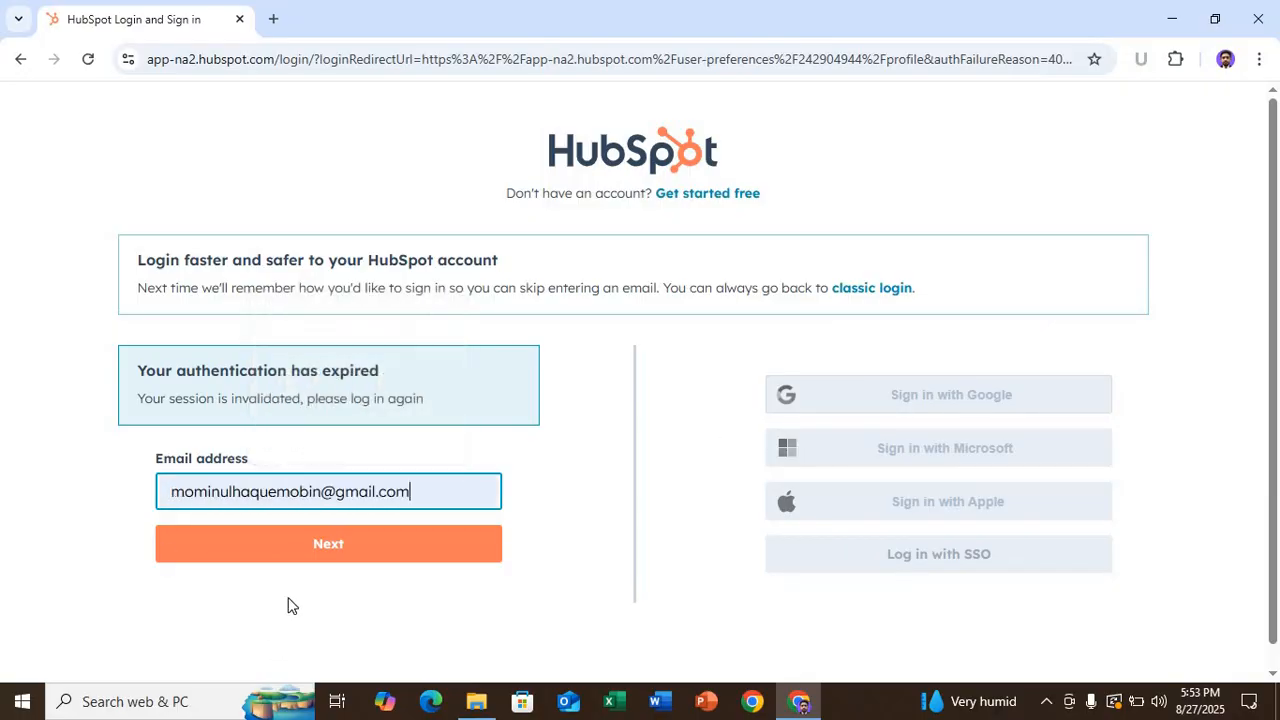
left_click(301, 556)
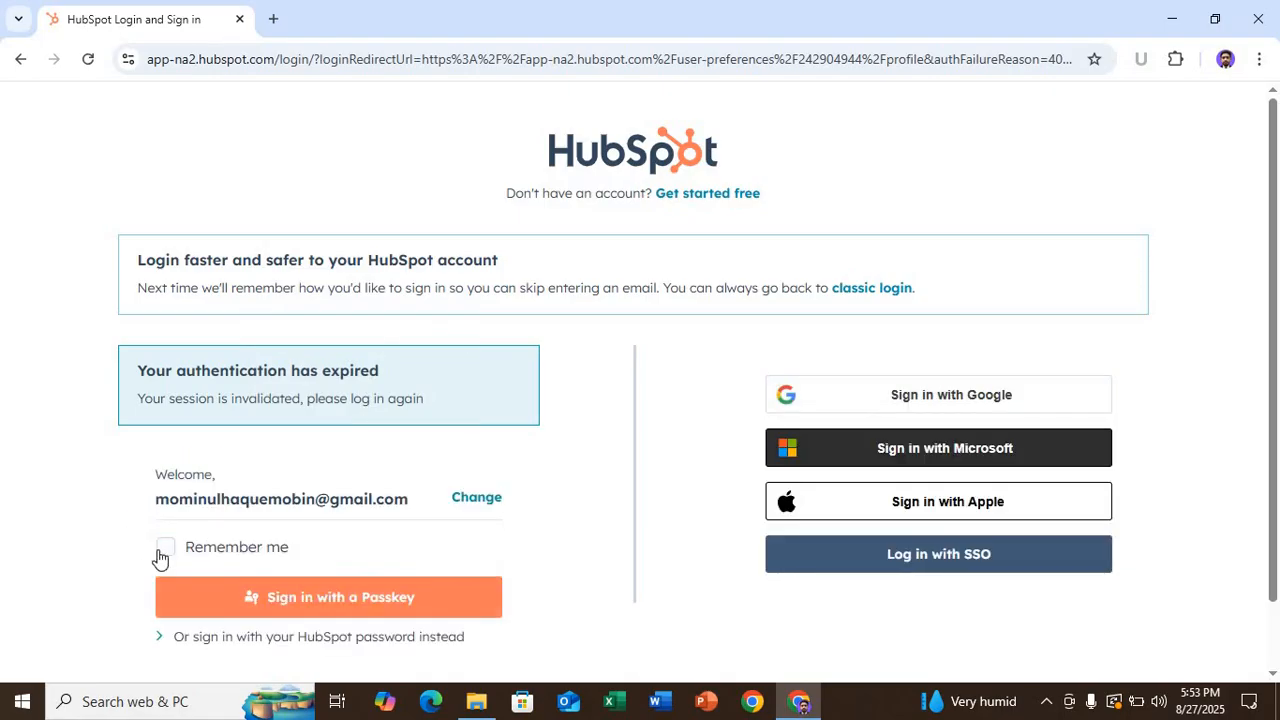
left_click(163, 550)
- Abandon the passkey prompt and sign in with the Google account instead
left_click(274, 597)
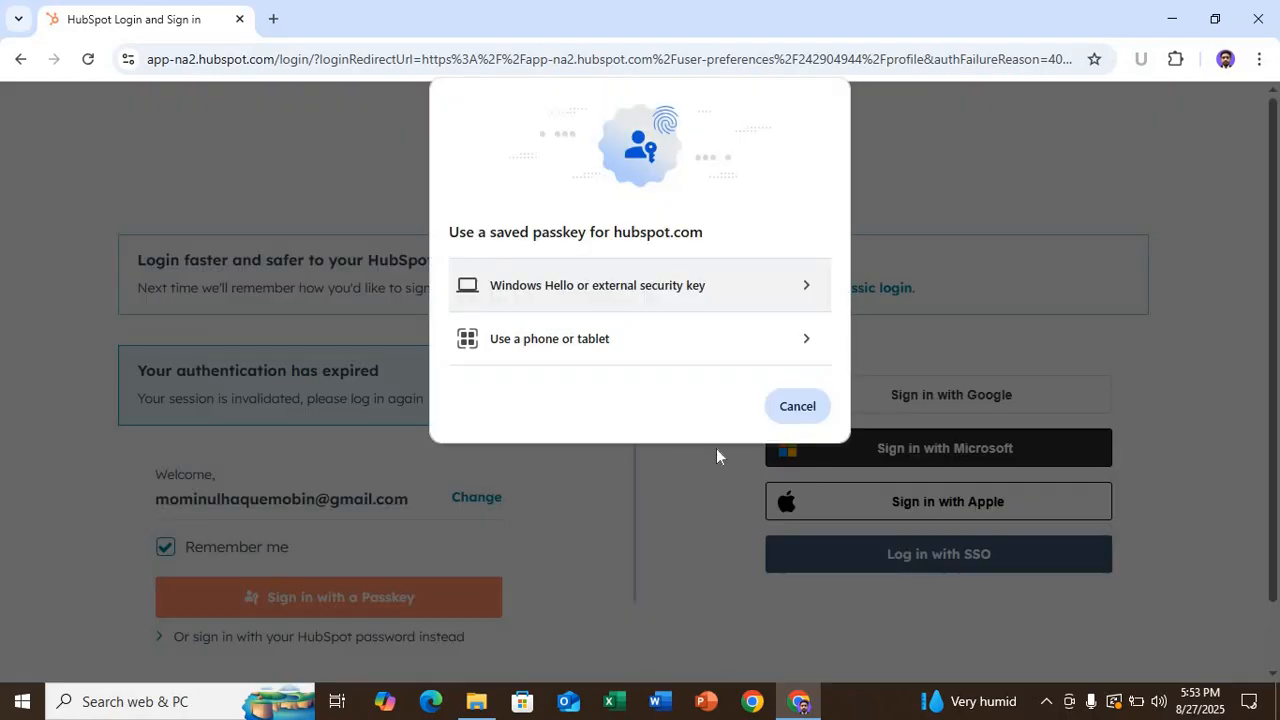
left_click(657, 287)
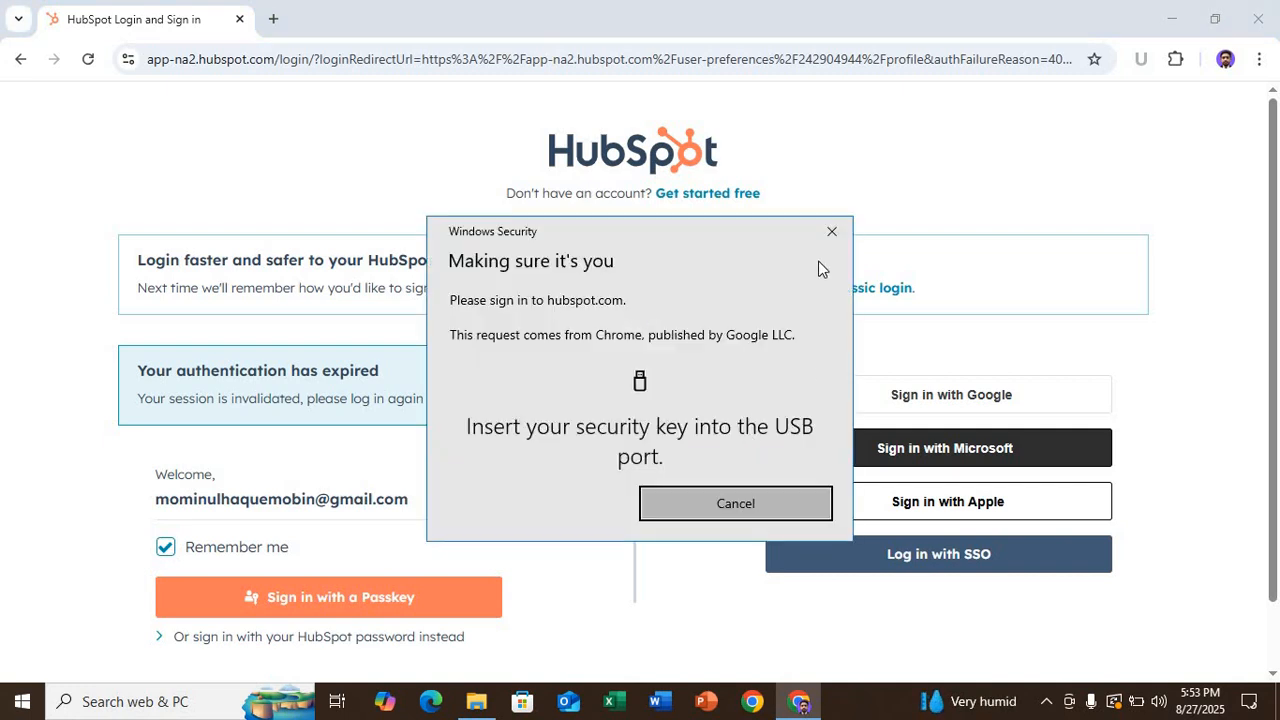
left_click(831, 232)
left_click(948, 396)
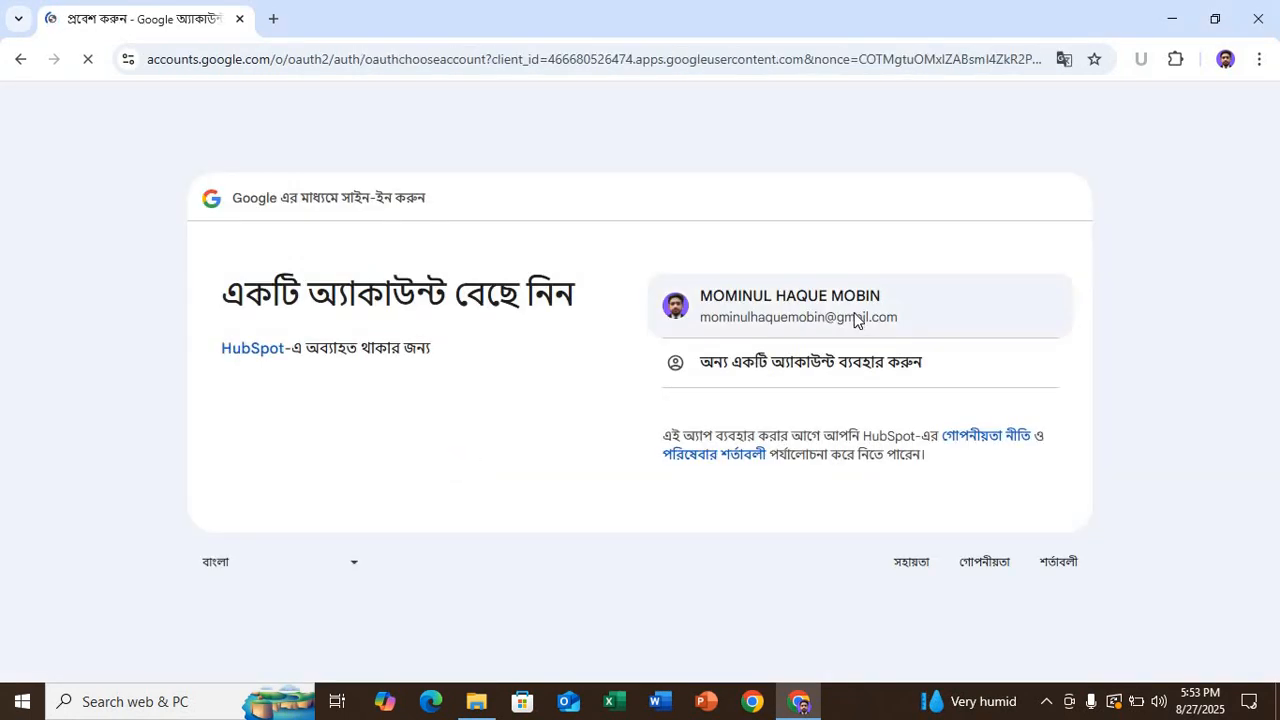
left_click(855, 318)
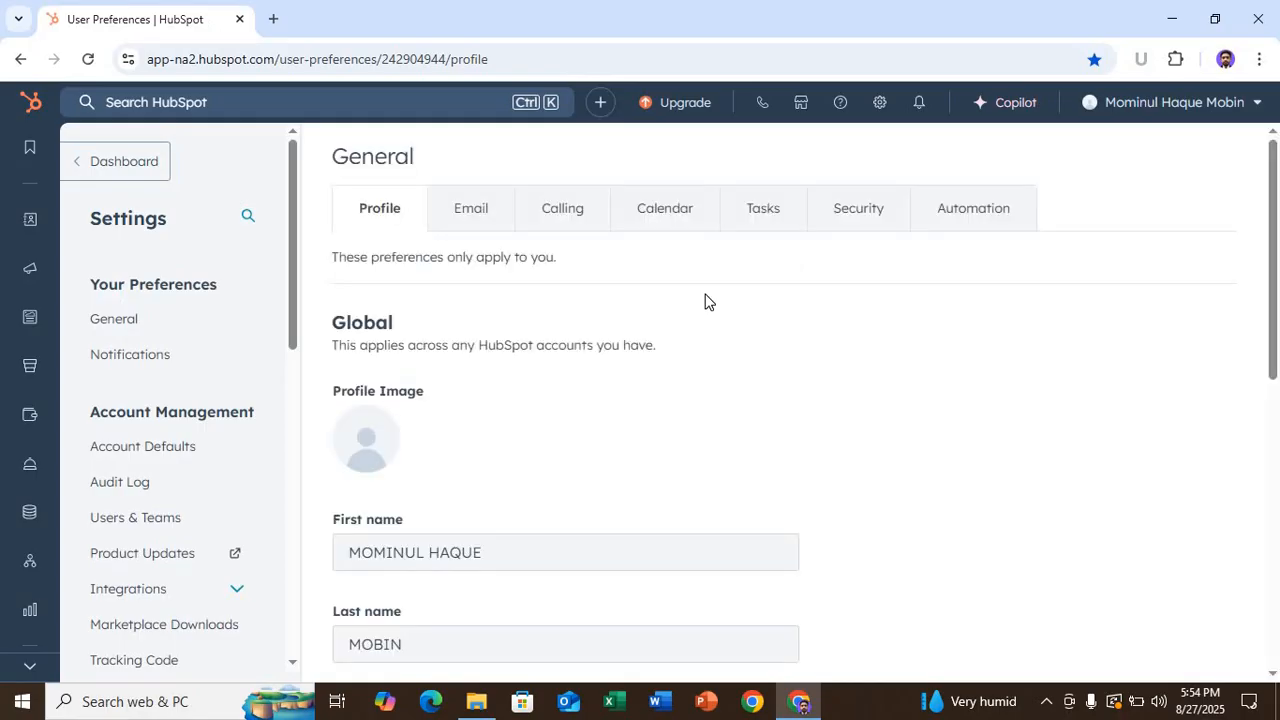
scroll(583, 349, "down", 1)
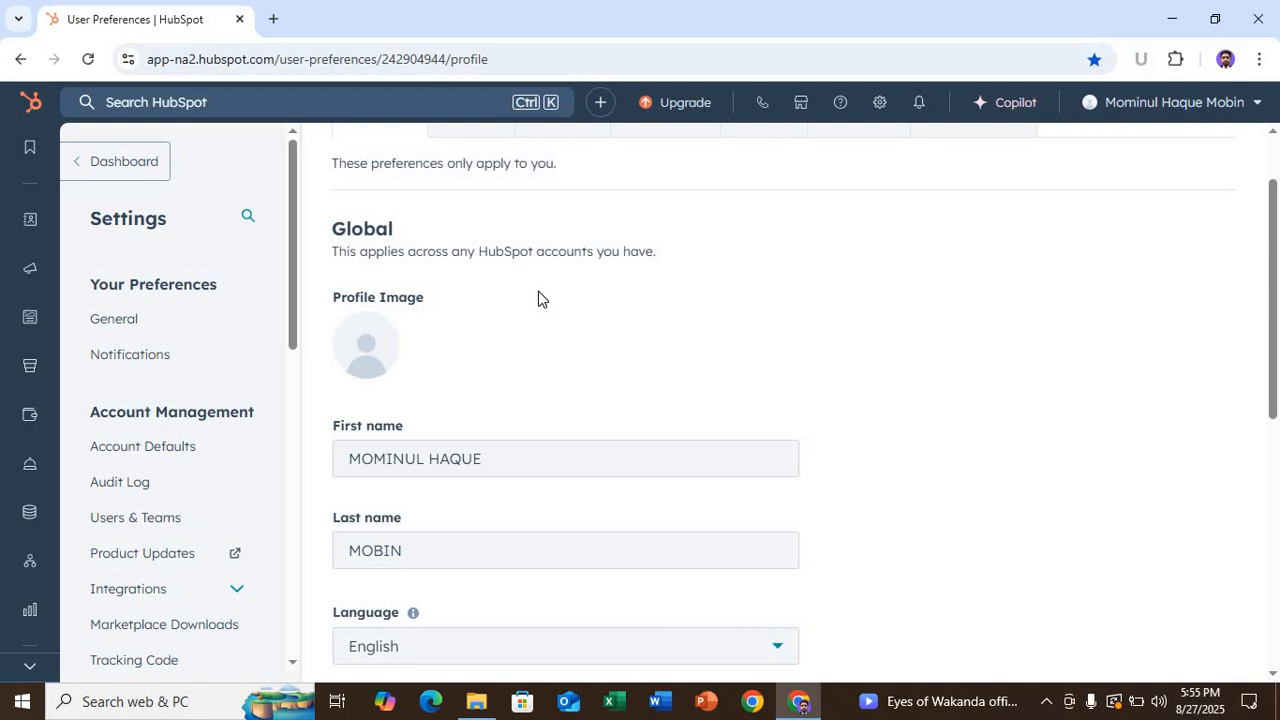
- Survey the CRM, Content, Sales and Commerce sidebar sections, then go to Marketing > Forms
mouse_move(40, 217)
mouse_move(45, 338)
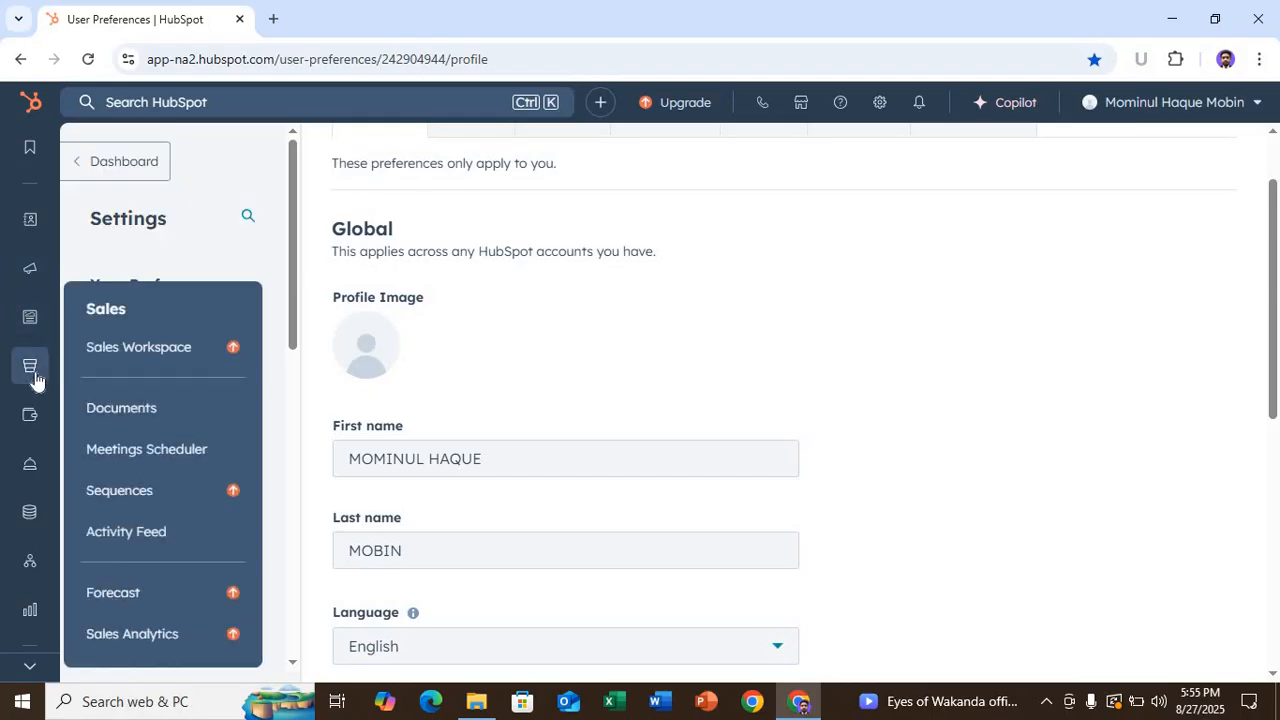
mouse_move(33, 432)
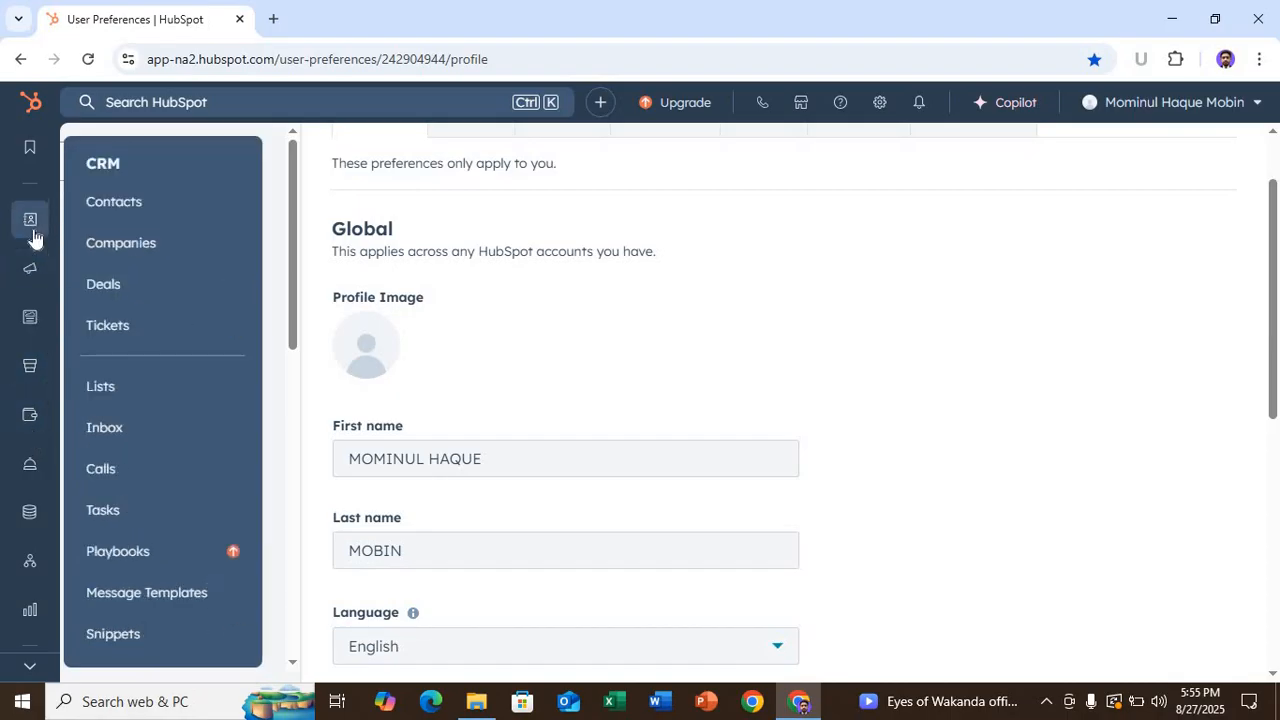
mouse_move(33, 277)
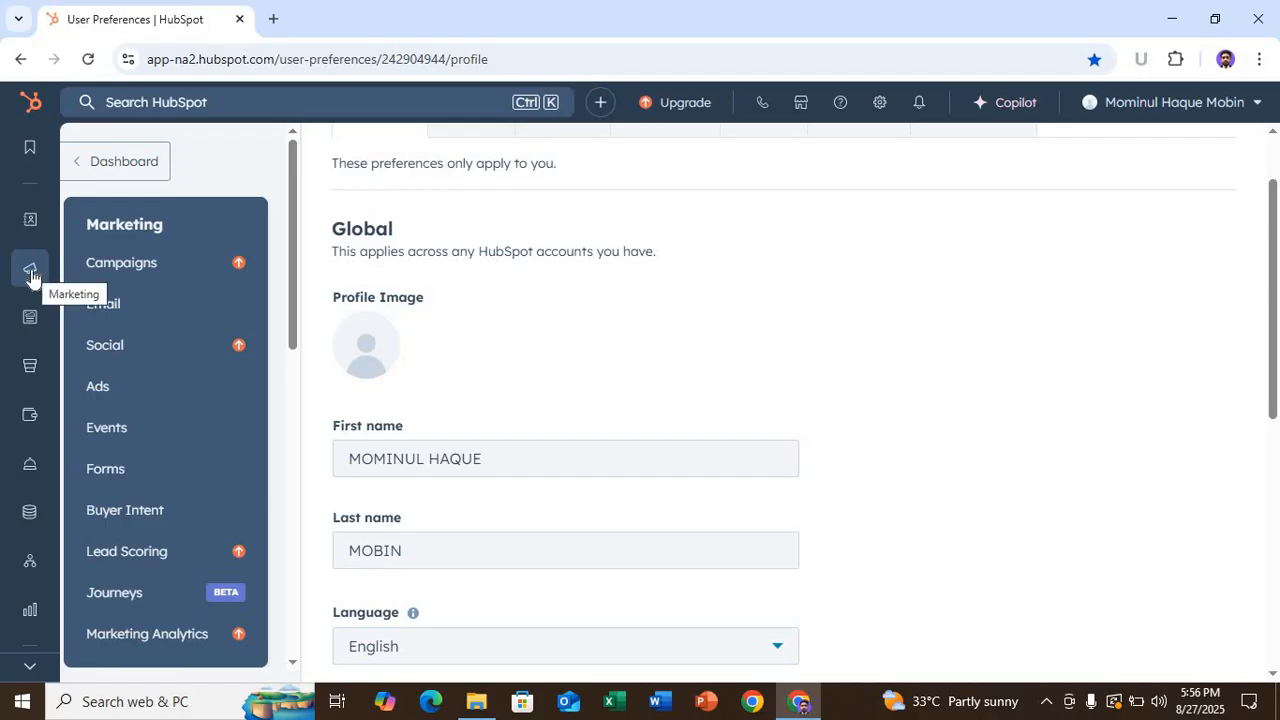
left_click(132, 476)
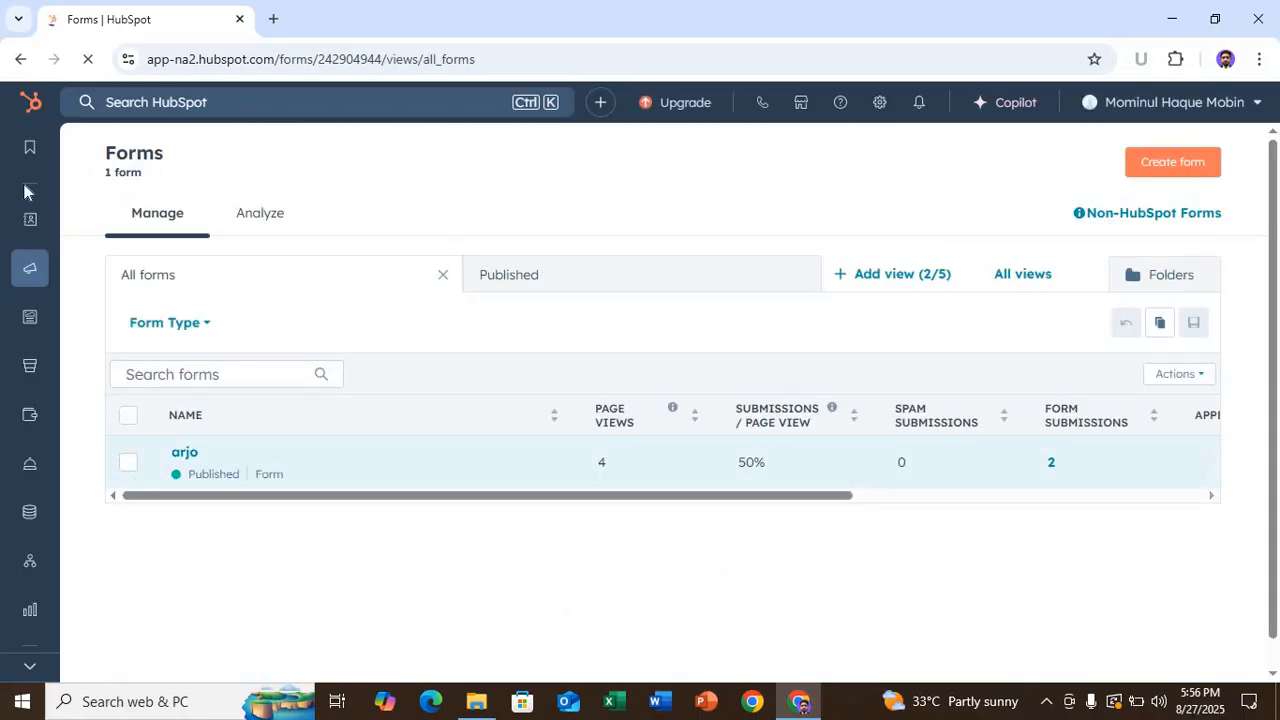
- Return to the HubSpot home page, dismissing the update prompt and account menu
left_click(30, 103)
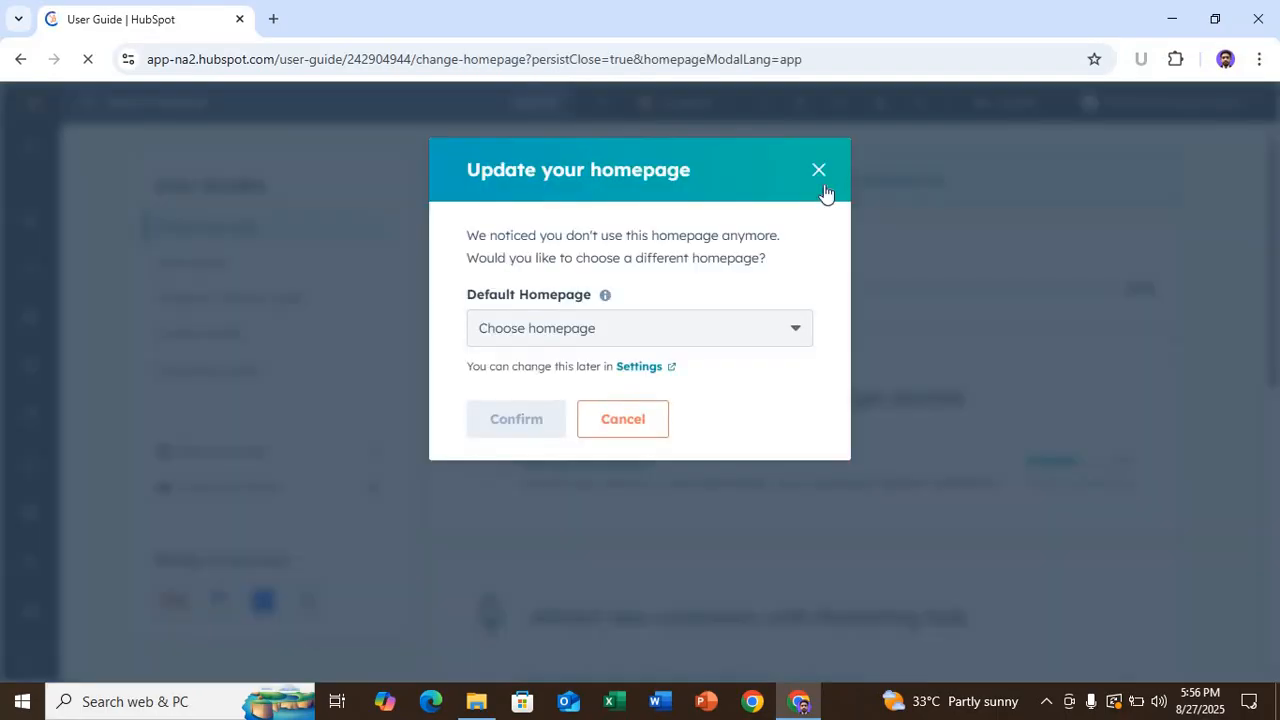
left_click(817, 196)
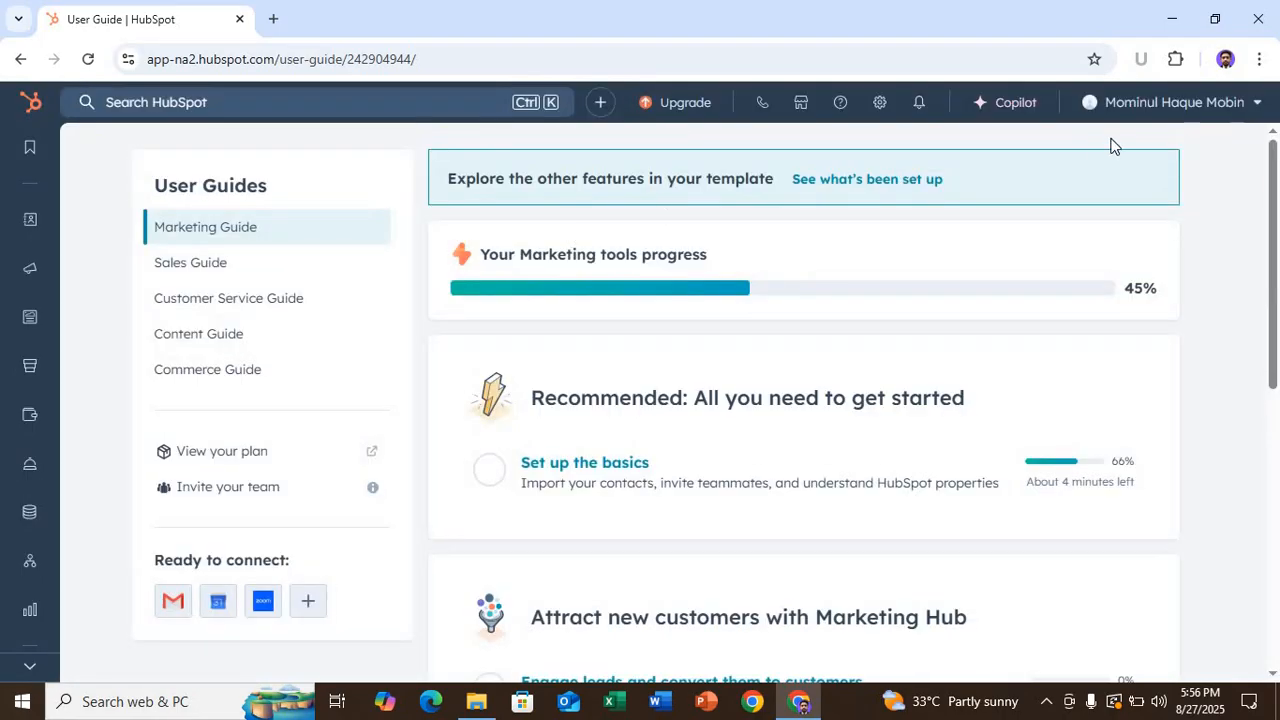
left_click(1137, 116)
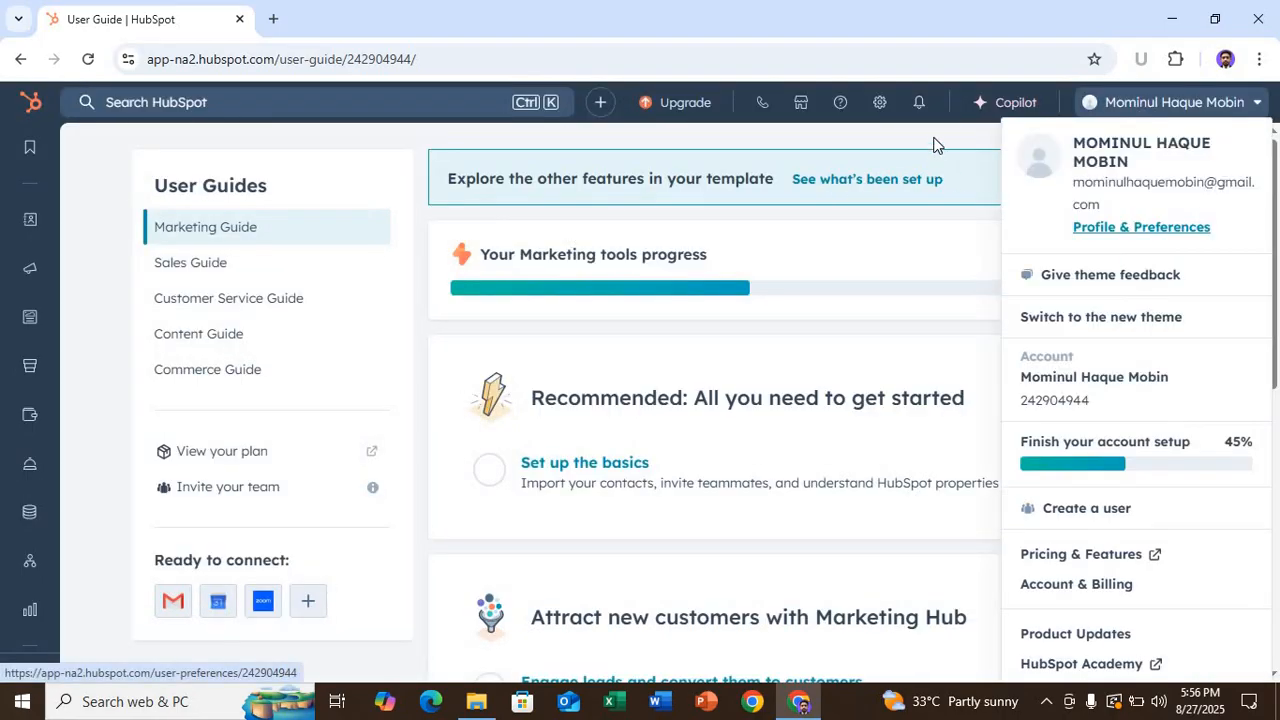
left_click(938, 146)
mouse_move(35, 150)
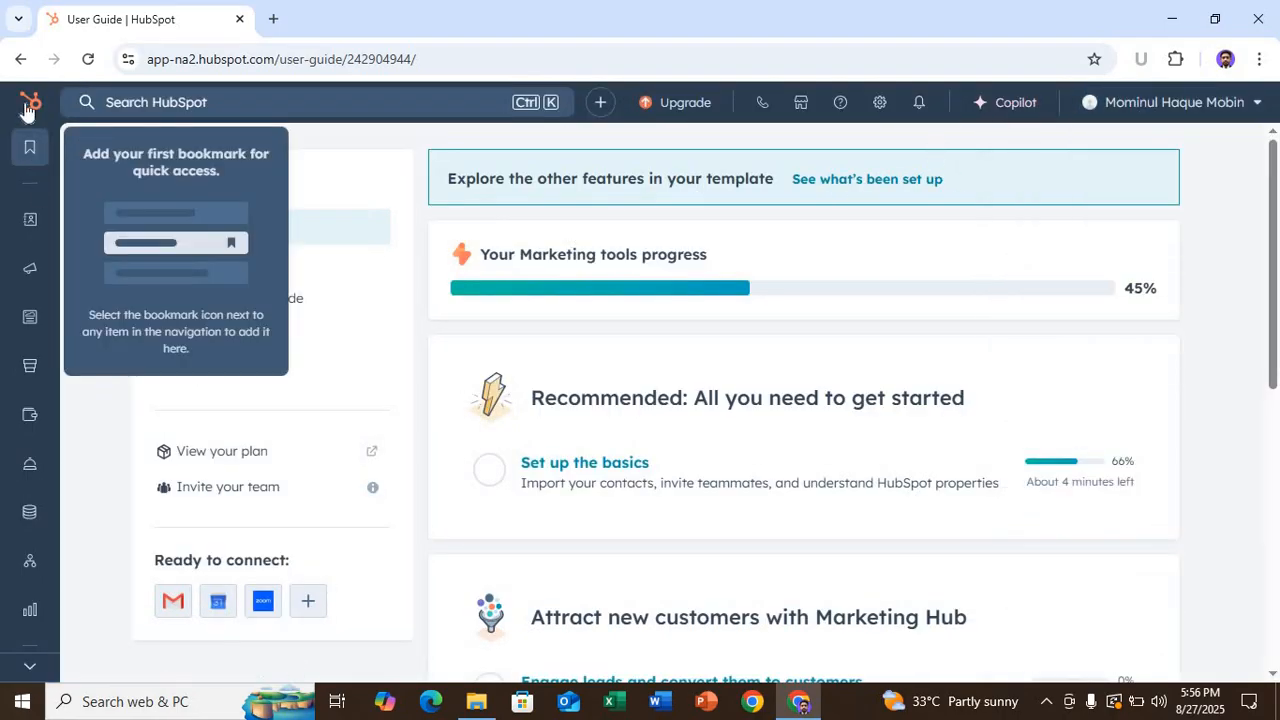
left_click(28, 108)
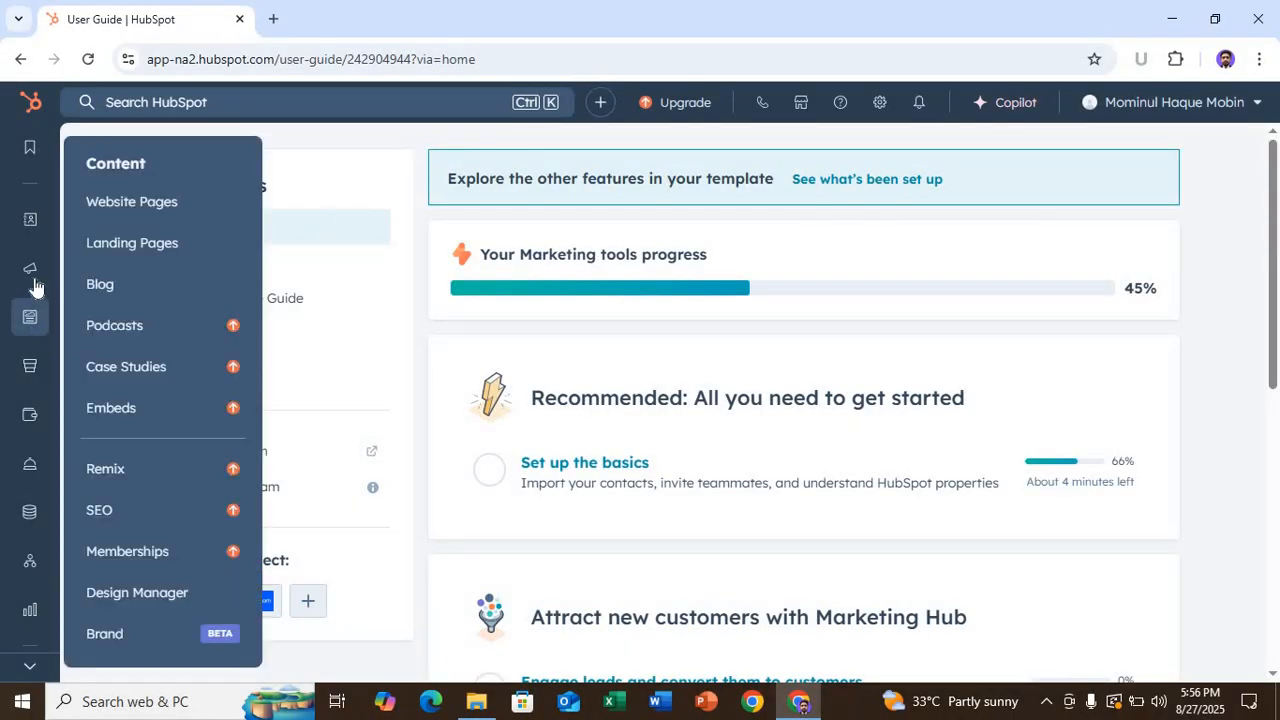
- Go back to Marketing > Forms and start creating a new form
mouse_move(33, 278)
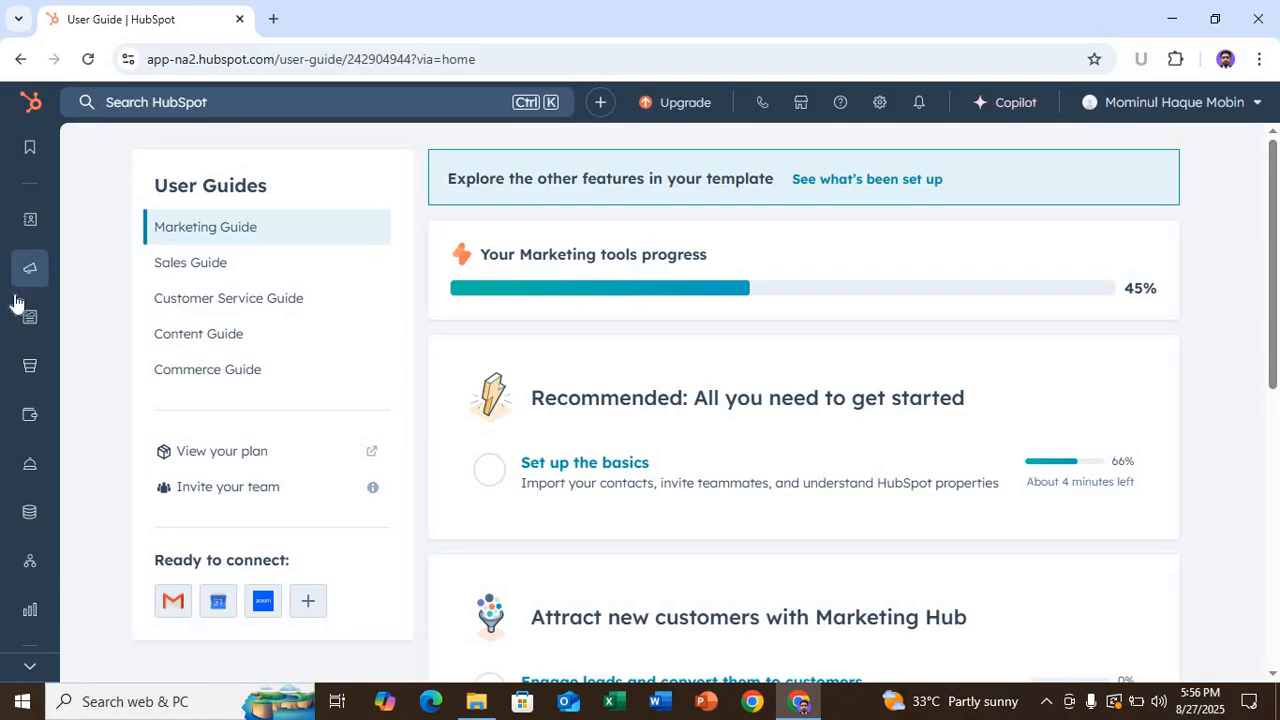
left_click(105, 469)
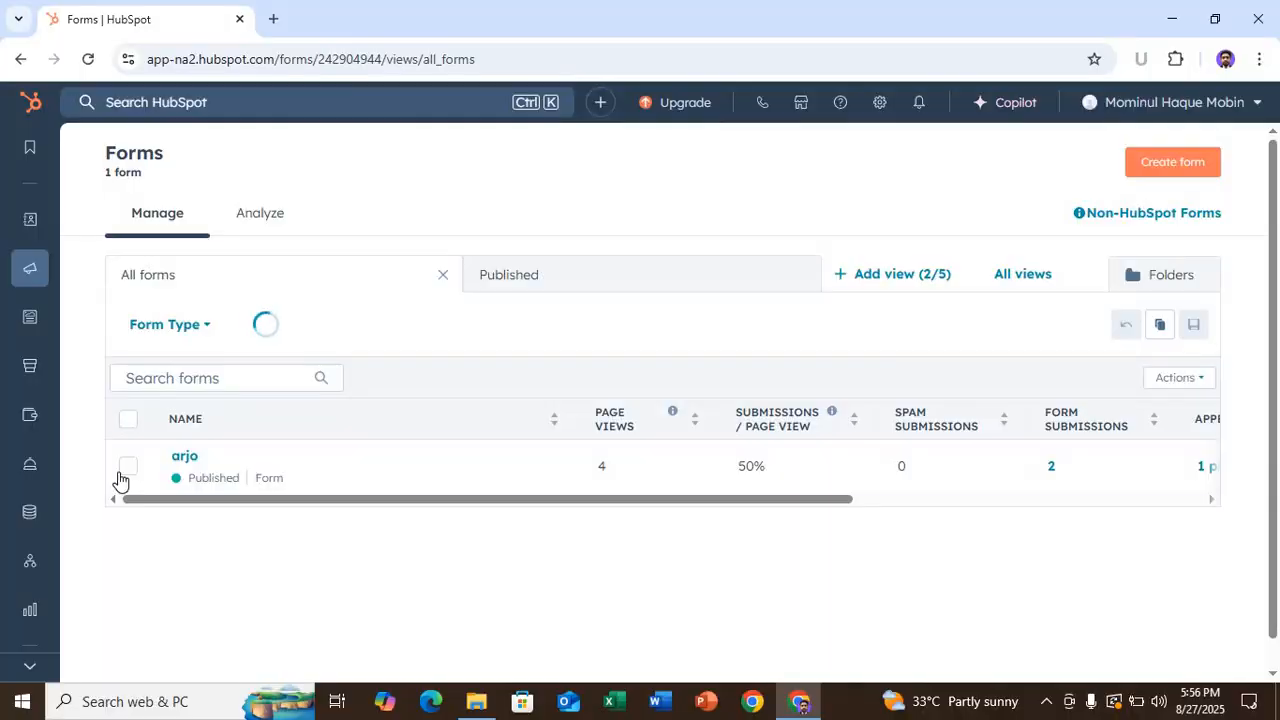
mouse_move(121, 480)
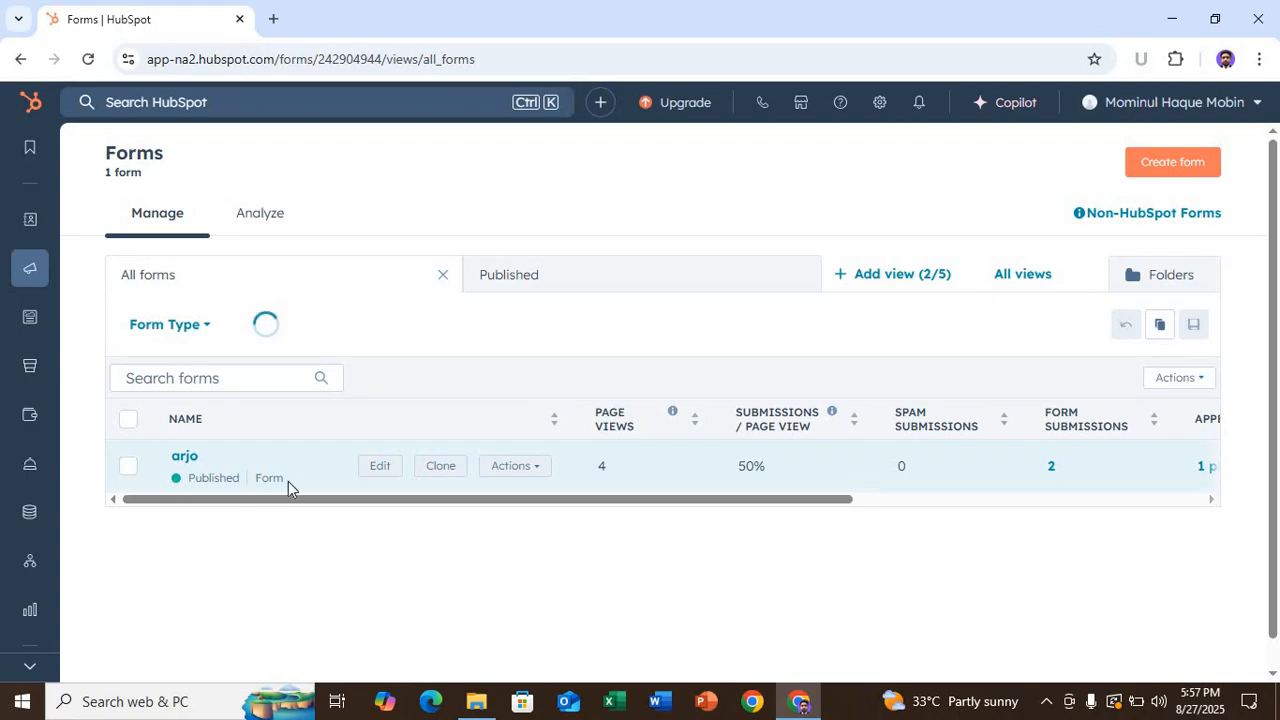
left_click(1177, 174)
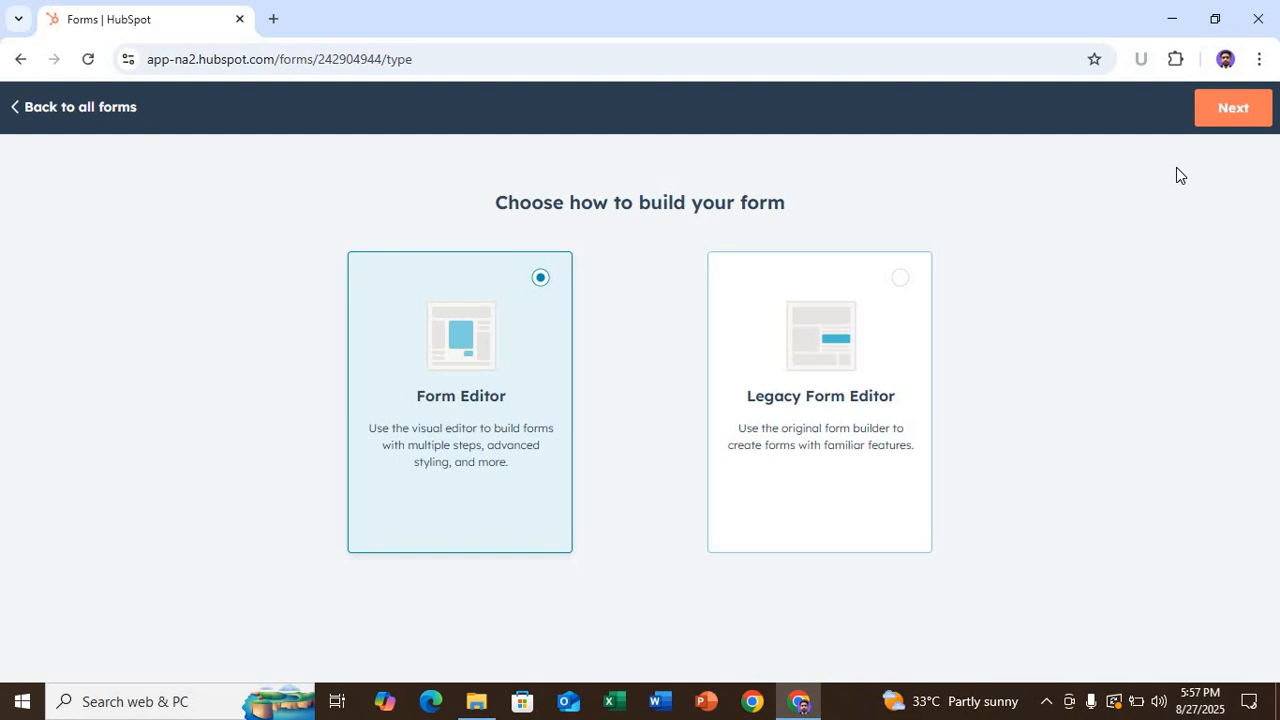
- Start a blank form in the new Form Editor and show the contact Properties available to add
left_click(1208, 116)
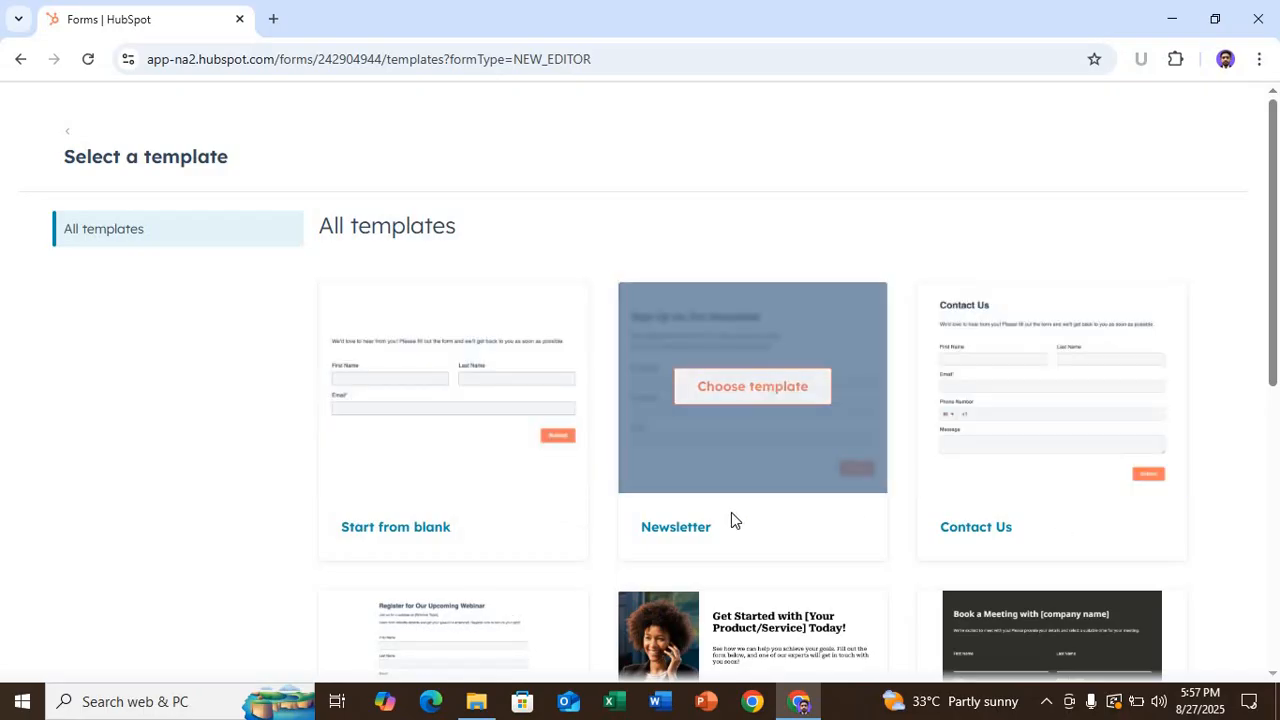
scroll(731, 513, "down", 5)
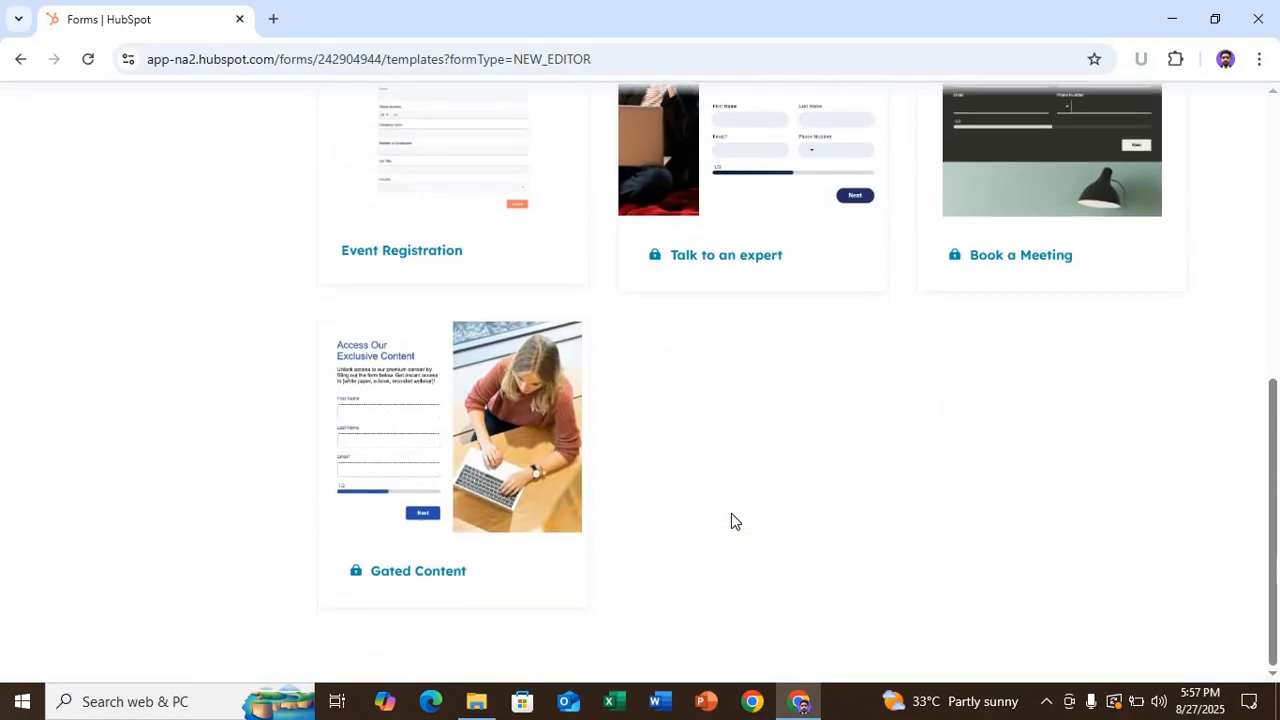
scroll(731, 516, "up", 5)
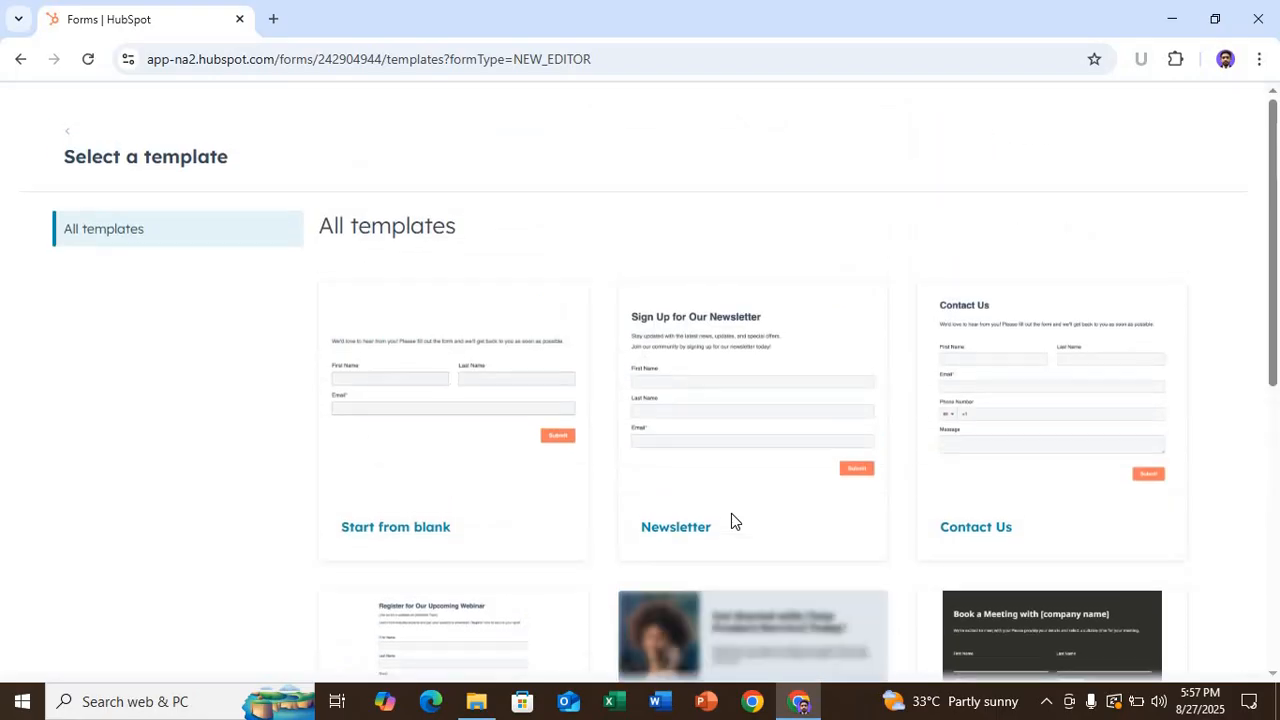
scroll(731, 516, "down", 2)
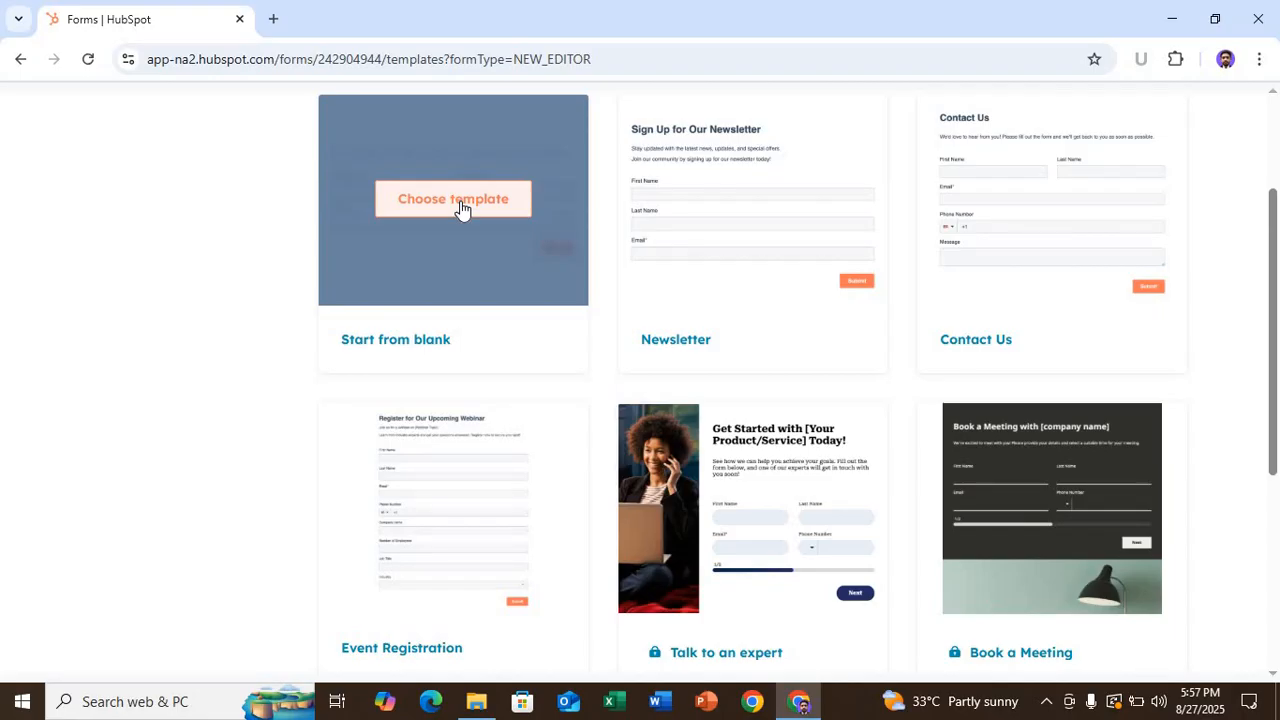
left_click(460, 201)
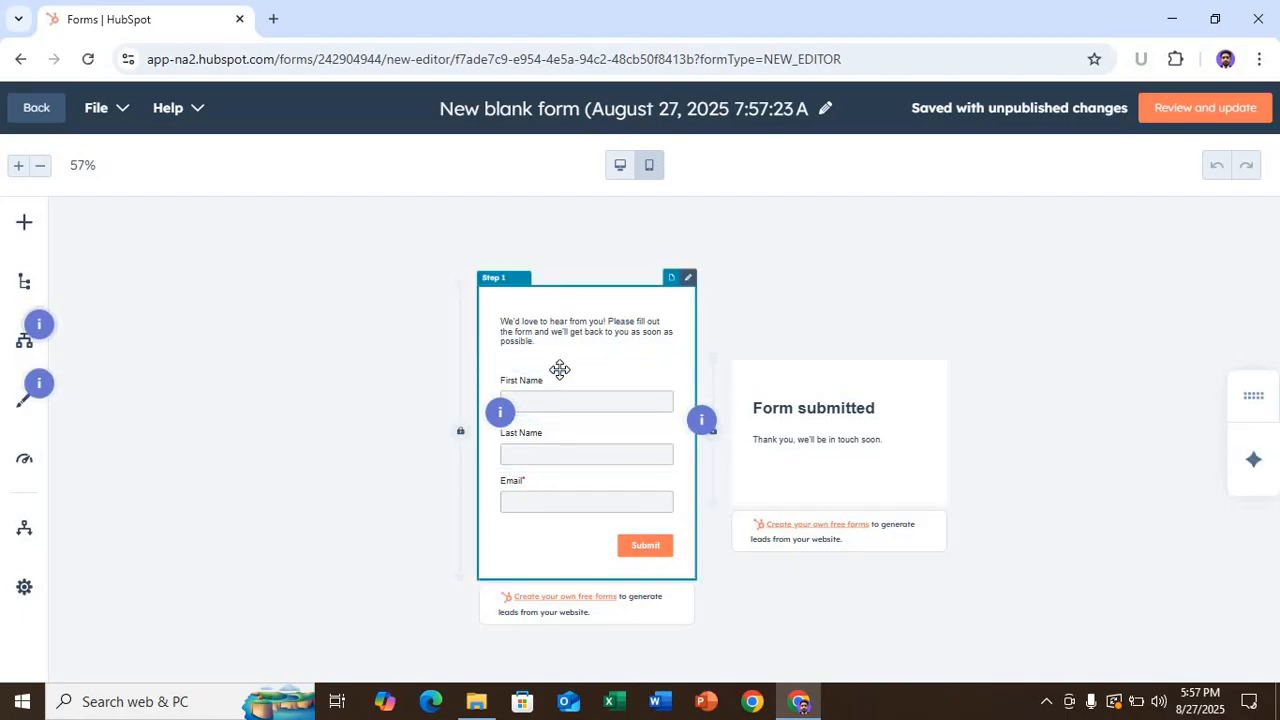
left_click(26, 226)
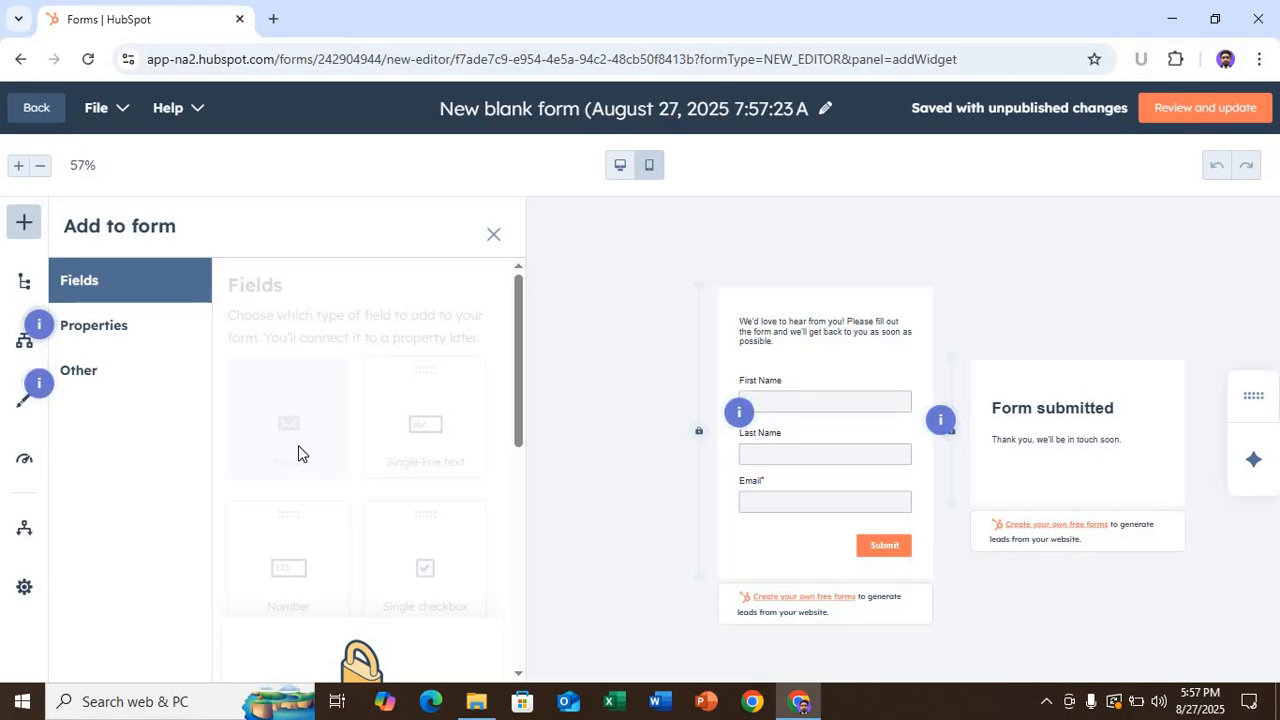
left_click(125, 330)
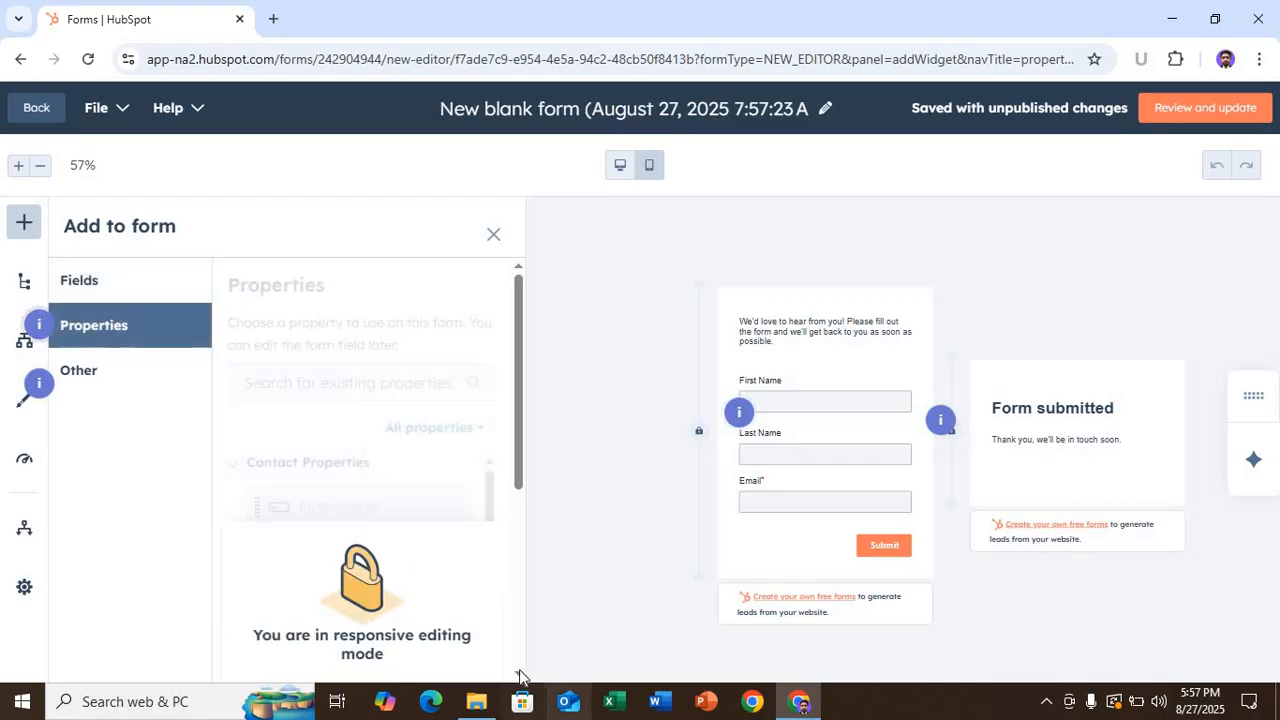
left_click(1170, 22)
right_click(698, 117)
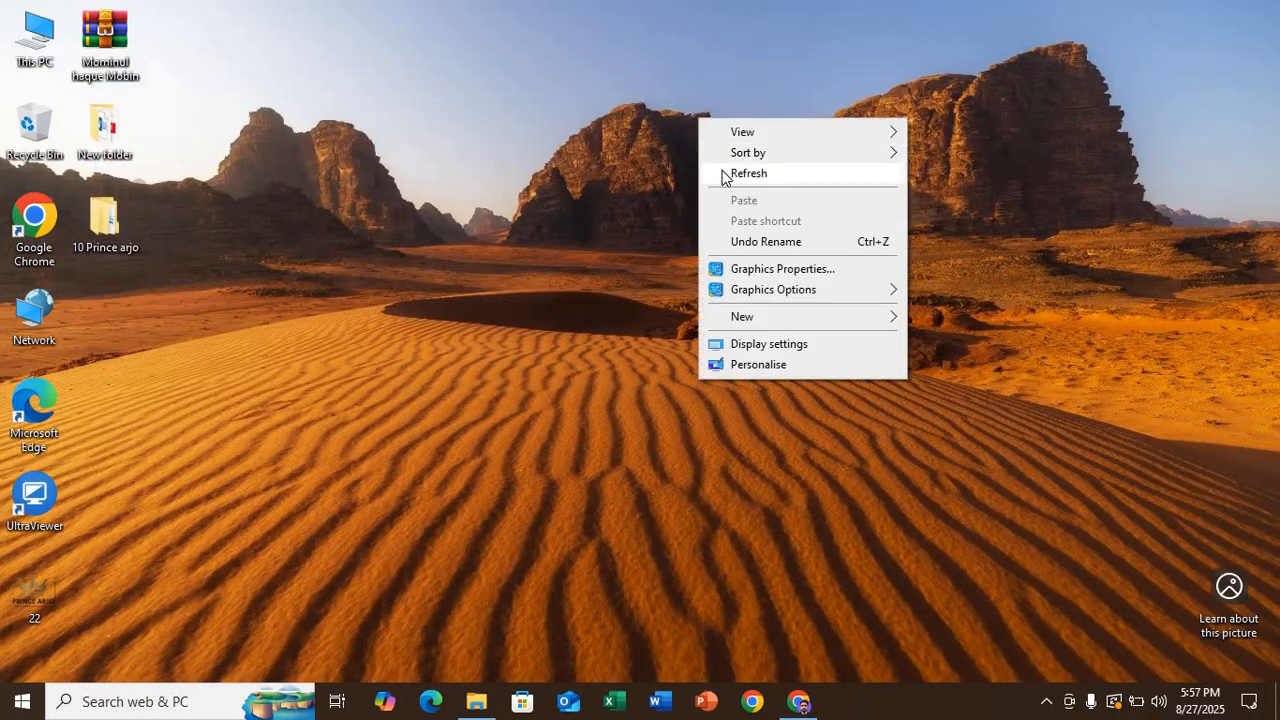
left_click(724, 172)
right_click(612, 104)
left_click(670, 161)
right_click(568, 124)
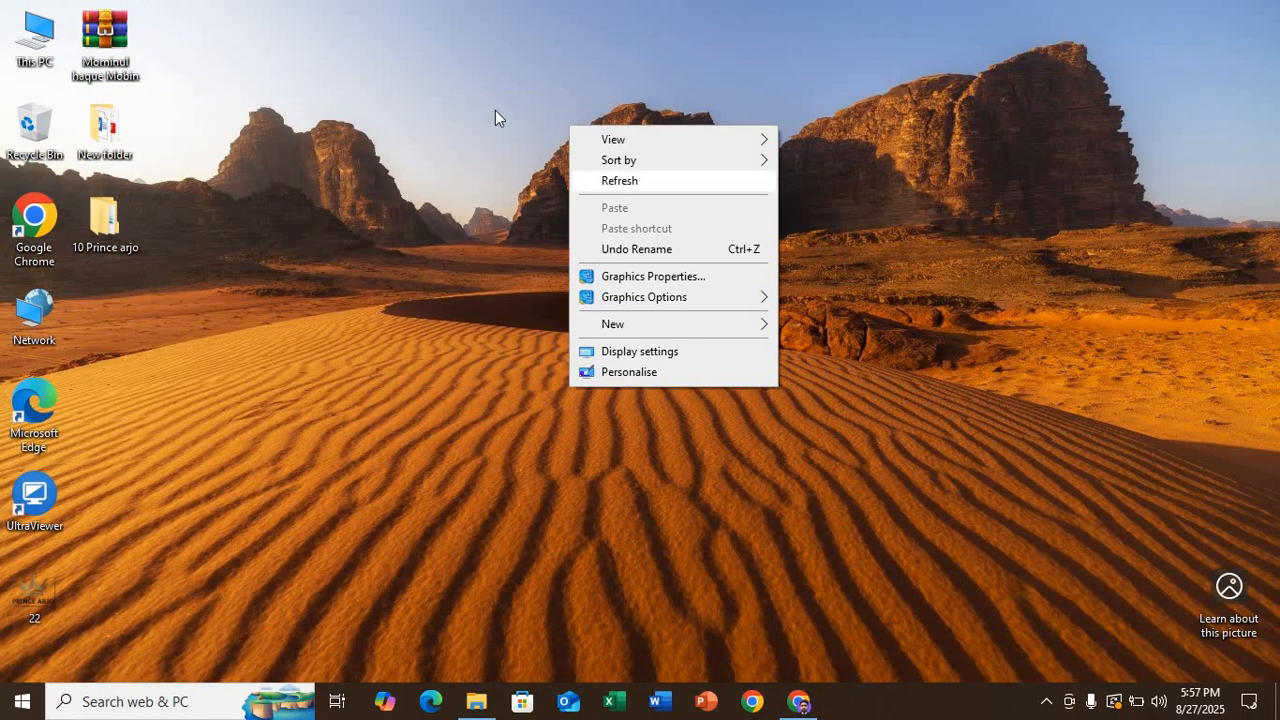
left_click(610, 181)
right_click(495, 110)
left_click(542, 165)
right_click(483, 130)
left_click(540, 187)
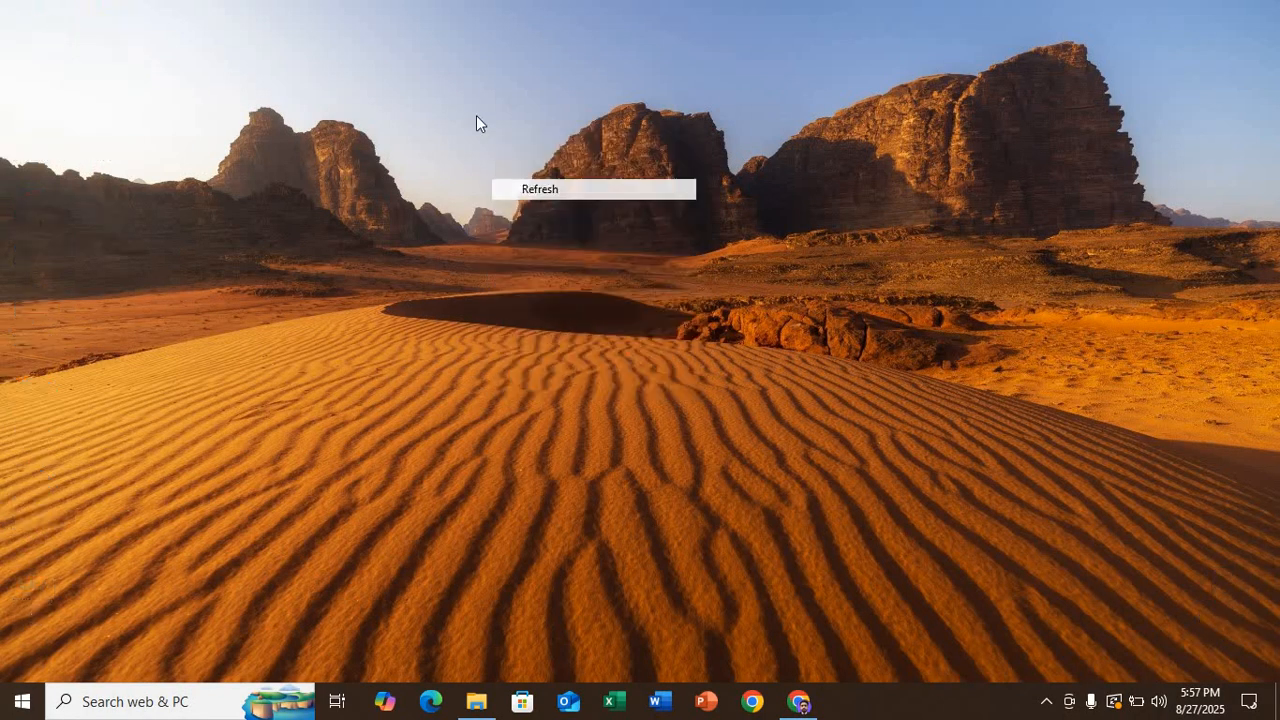
right_click(484, 121)
left_click(535, 176)
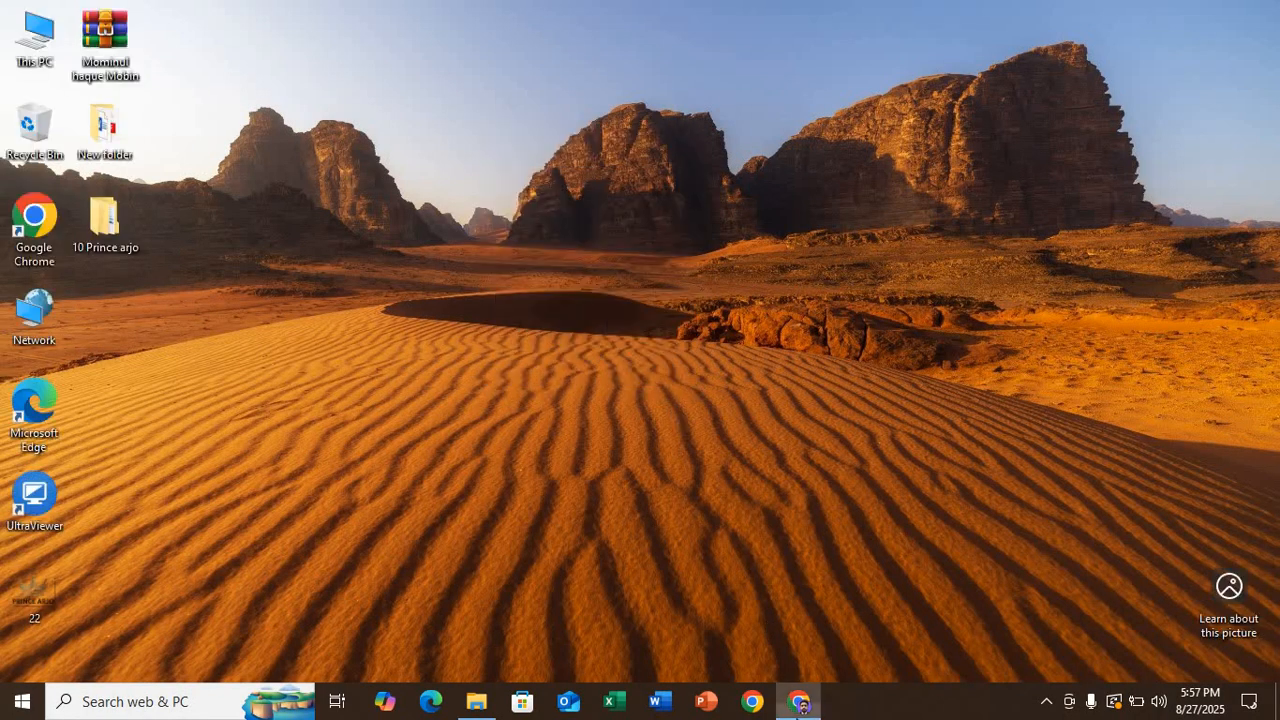
left_click(798, 701)
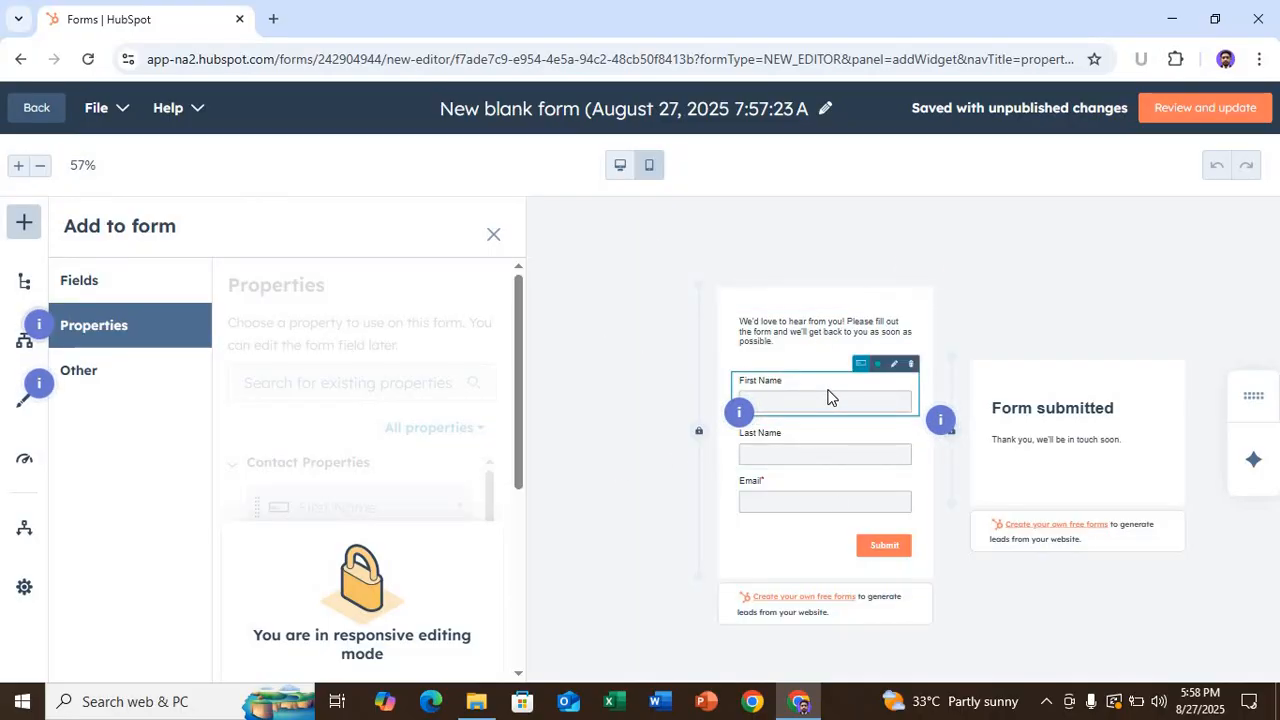
- Edit the First Name field and retype its label as 'First Name'
left_click(894, 366)
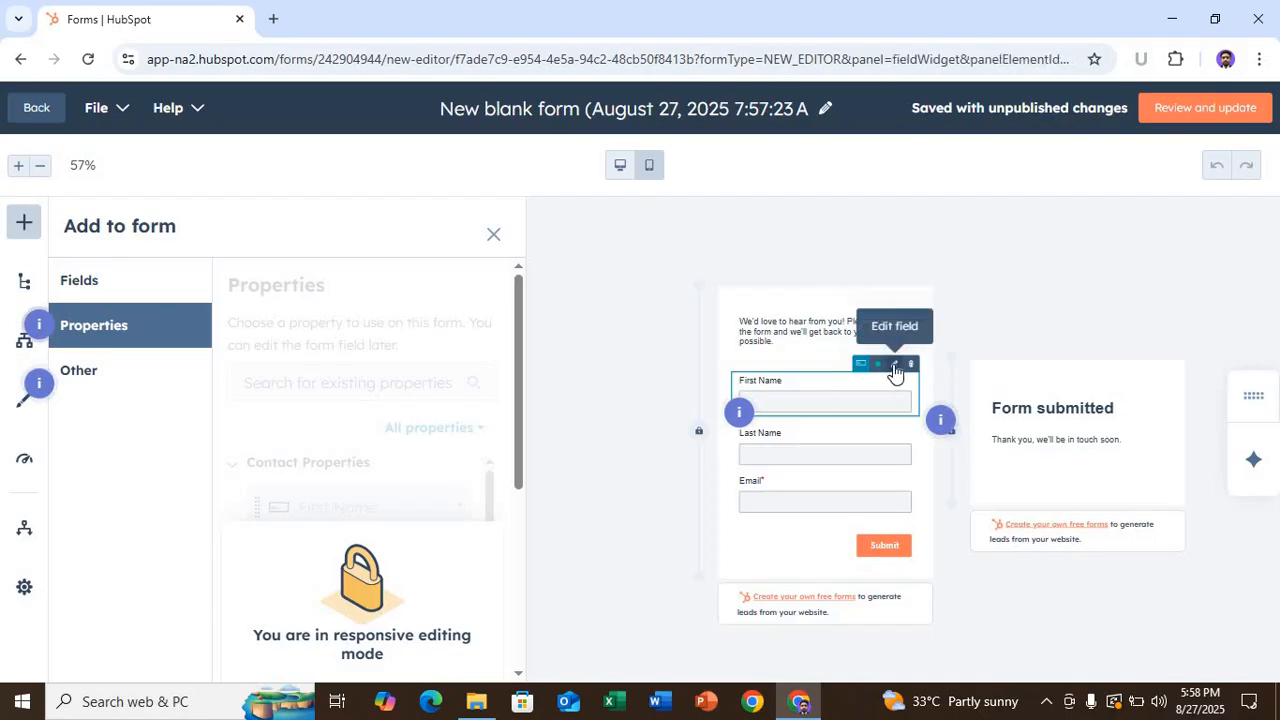
left_click(791, 382)
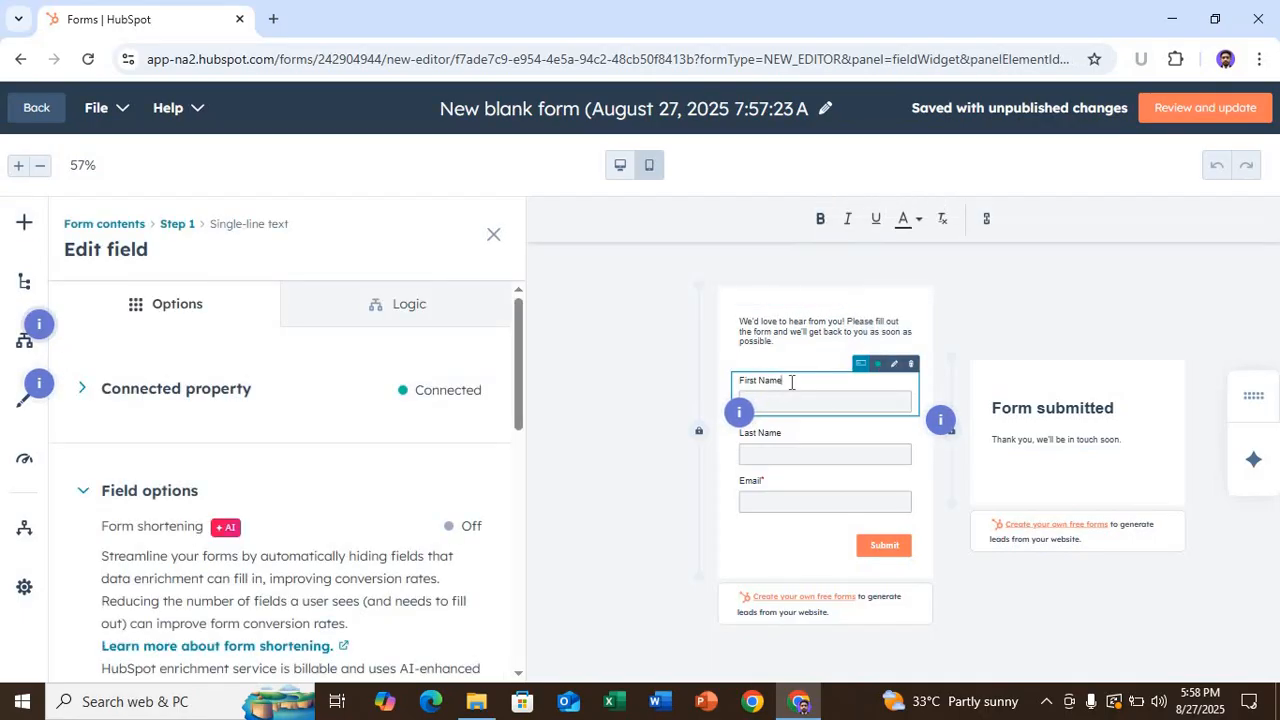
key("BackSpace")
key("BackSpace")
key("BackSpace")
key("BackSpace")
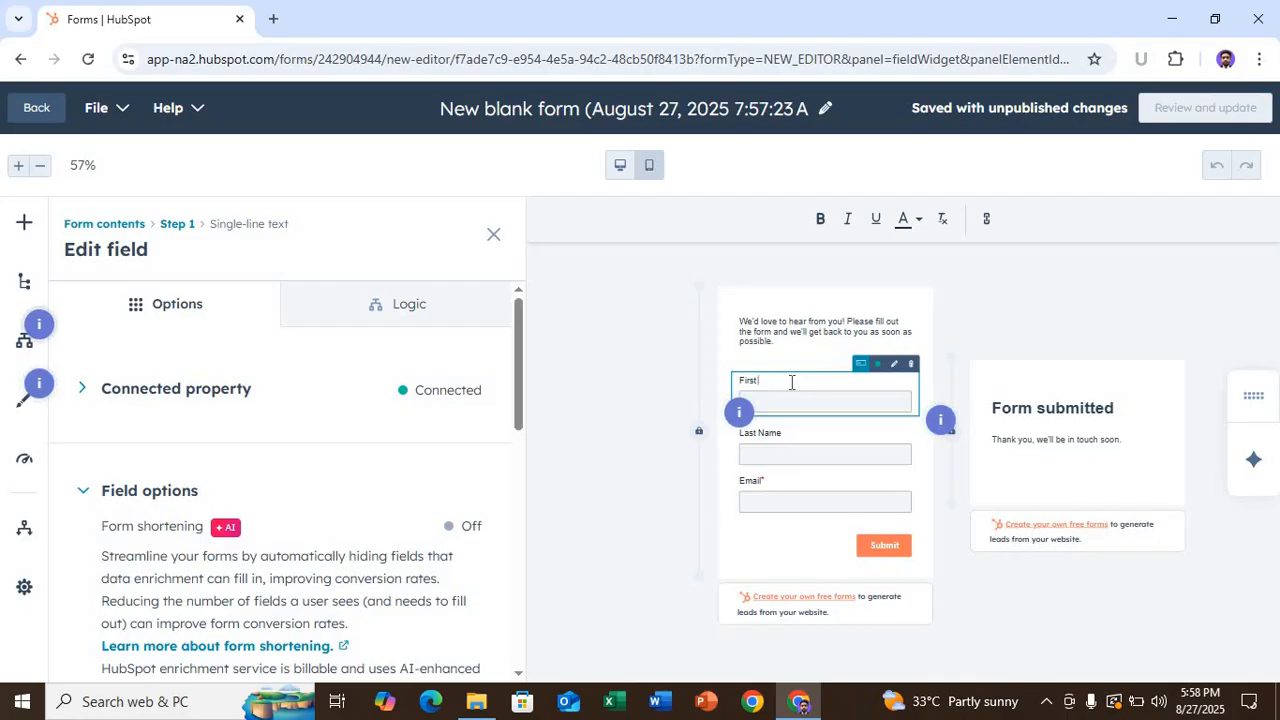
type("Name")
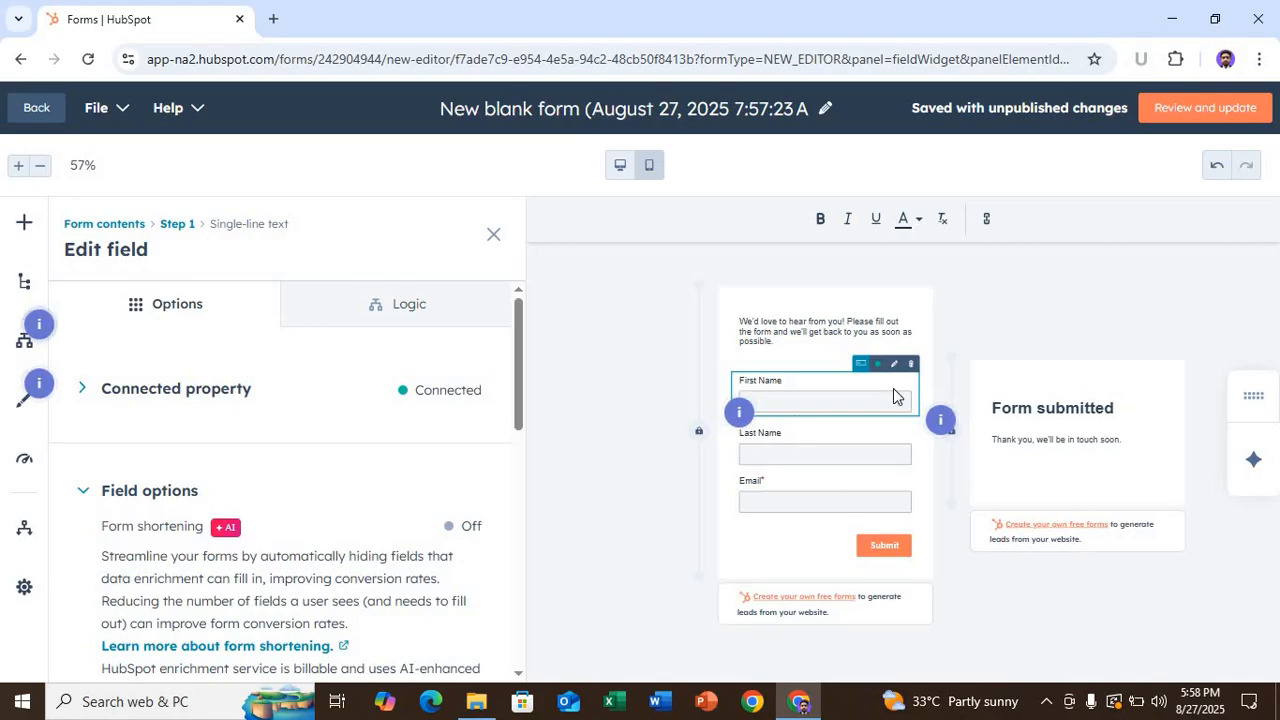
mouse_move(877, 373)
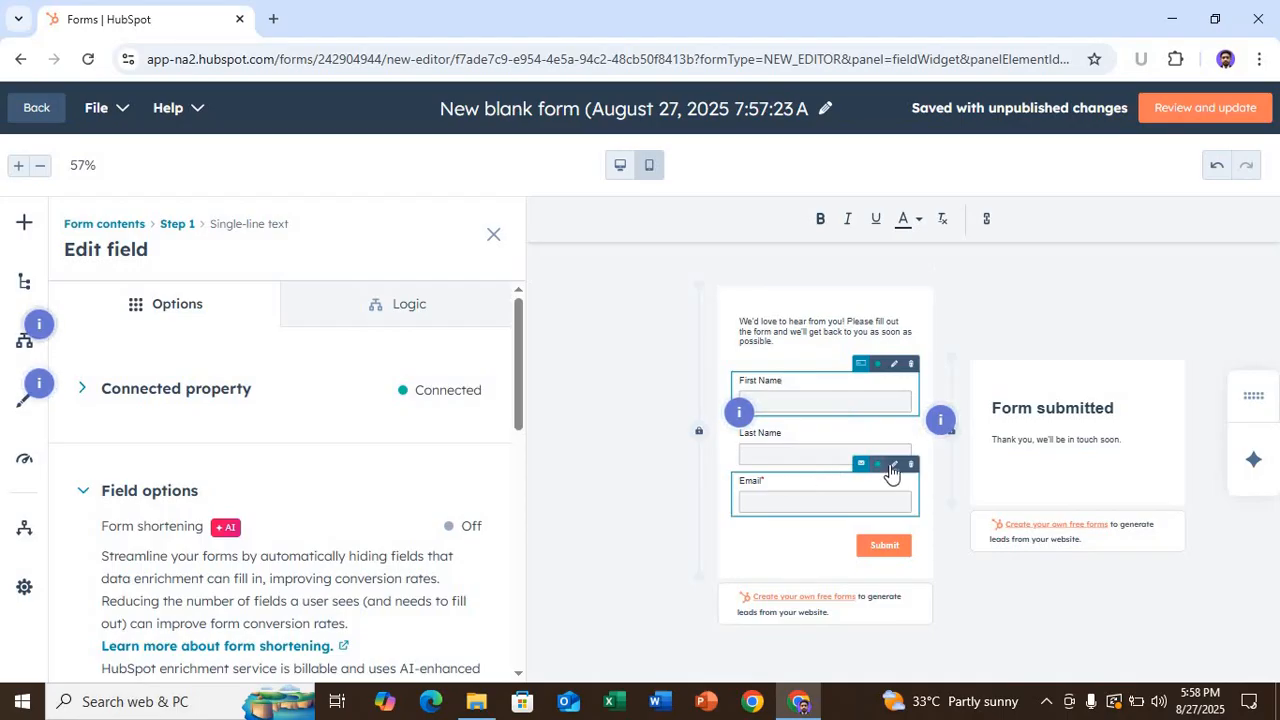
- Check Email's Required field setting, then switch First Name to required too
left_click(895, 470)
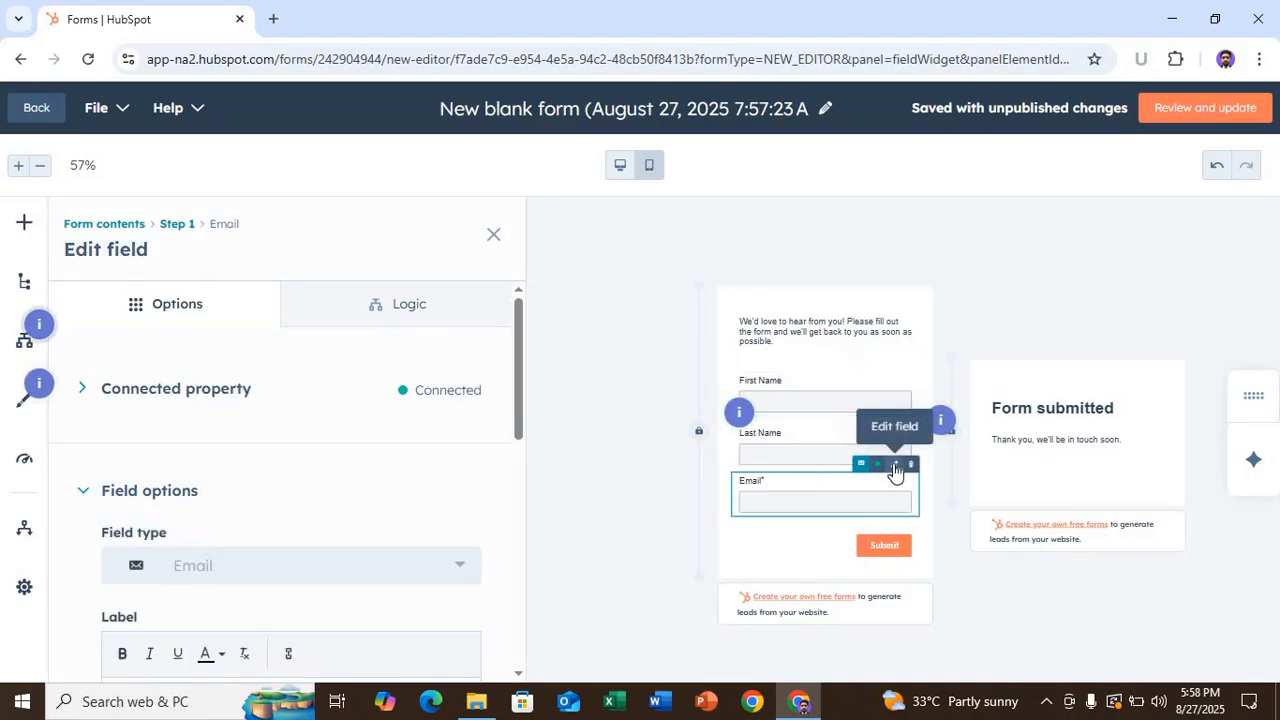
scroll(390, 465, "down", 4)
scroll(390, 470, "down", 3)
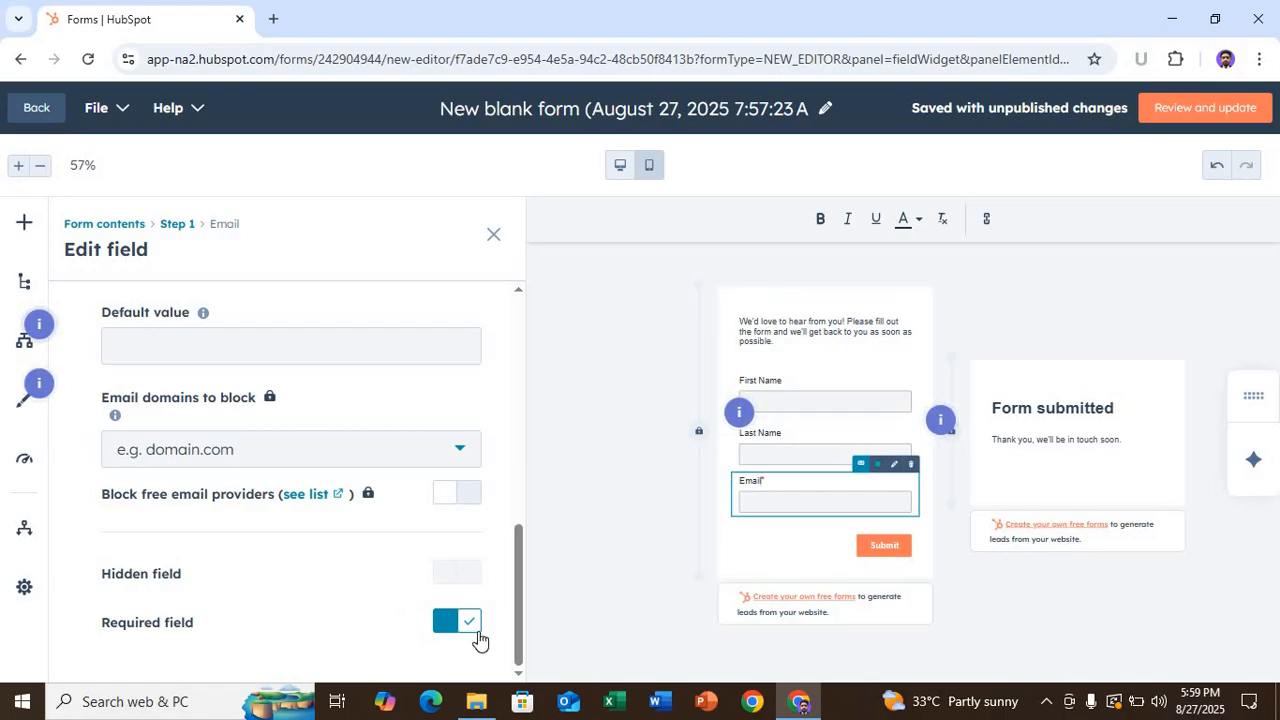
left_click(818, 398)
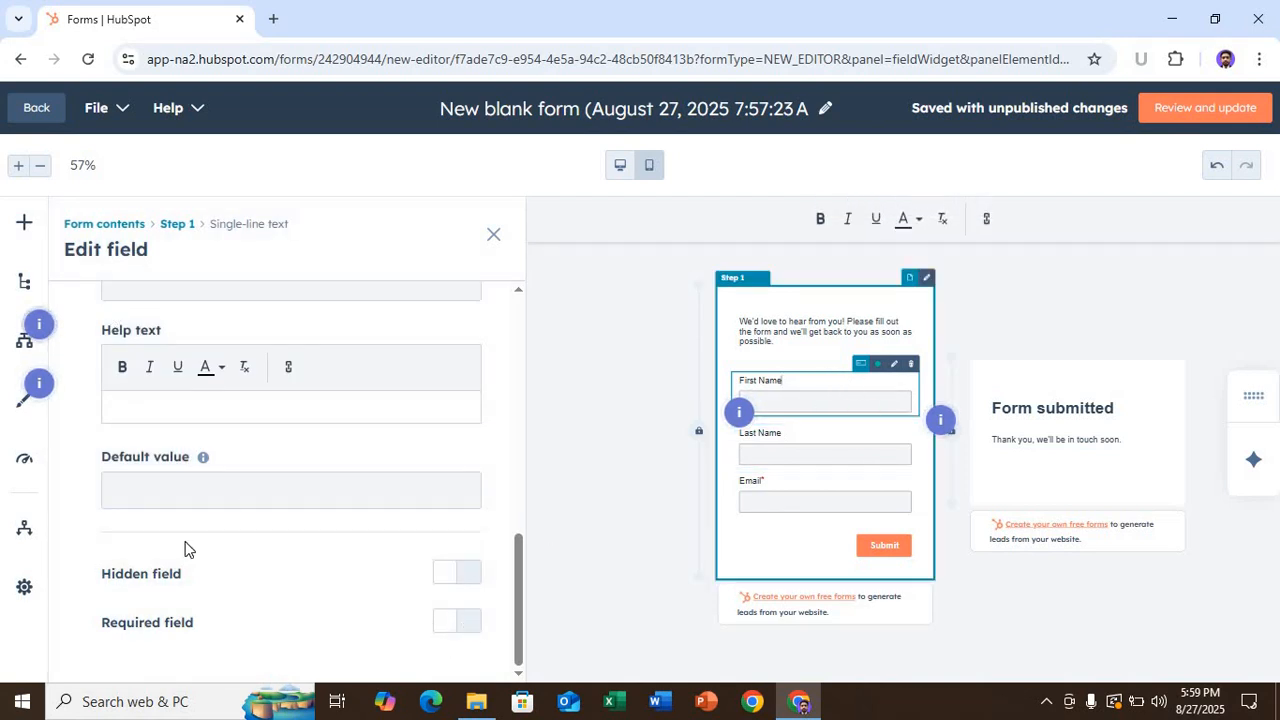
left_click(460, 624)
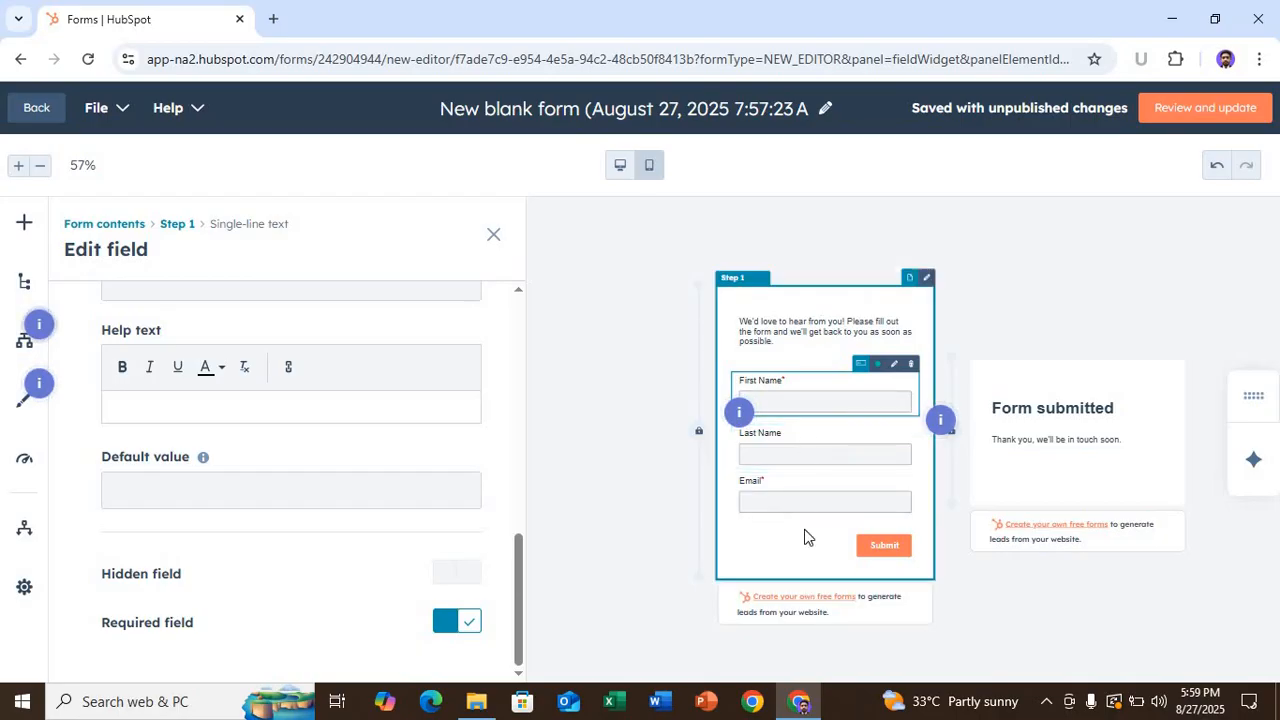
left_click(777, 339)
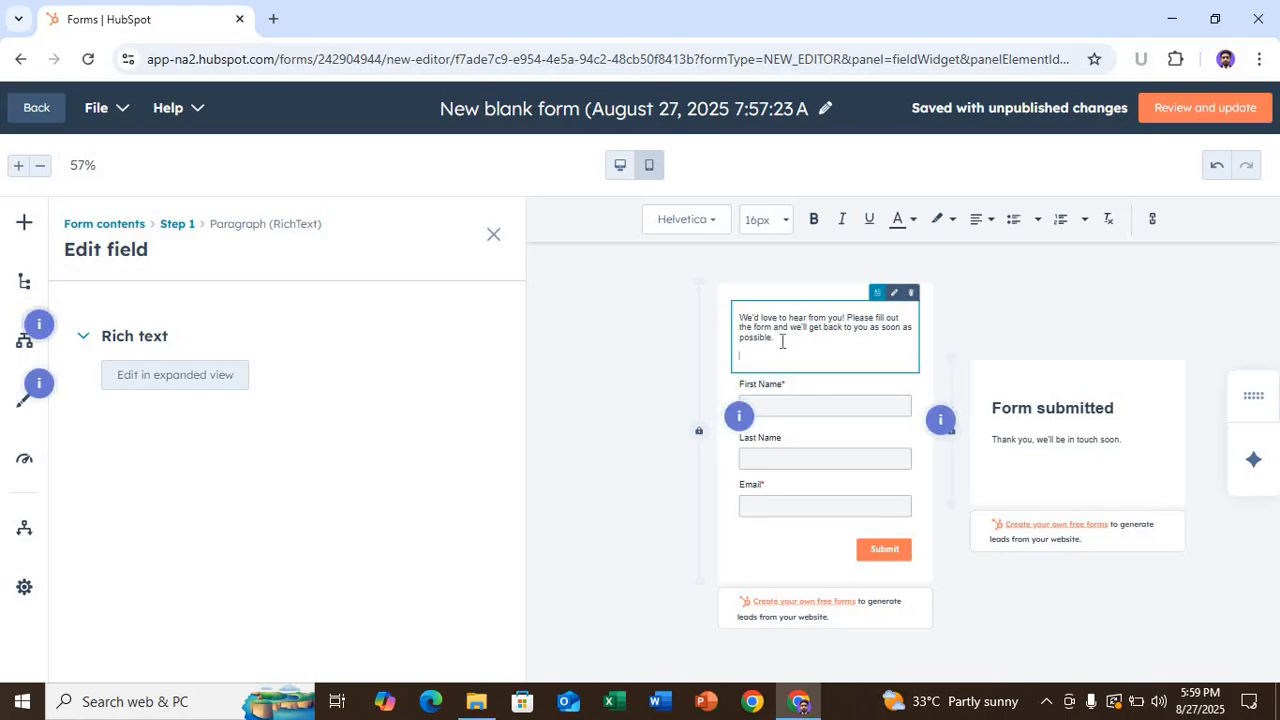
- Replace the intro paragraph with 'Digital Marketing reg', removing the extra line and stray letters
key("BackSpace")
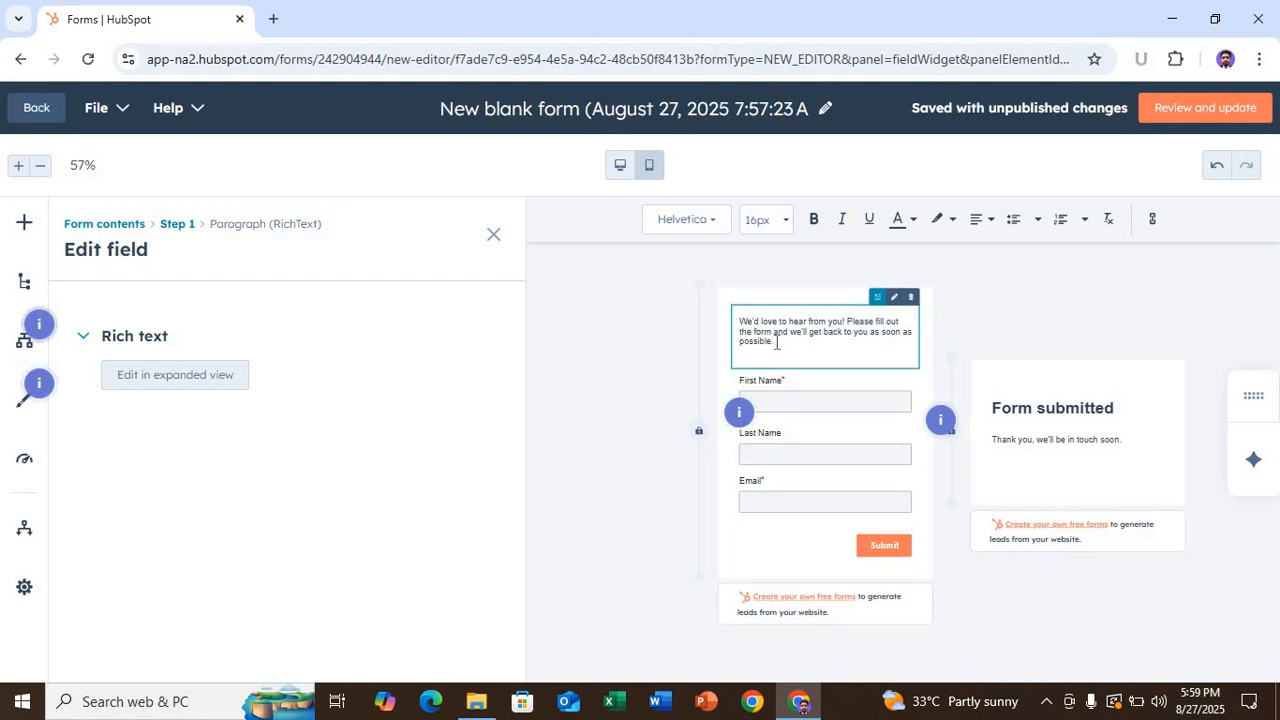
key("Return")
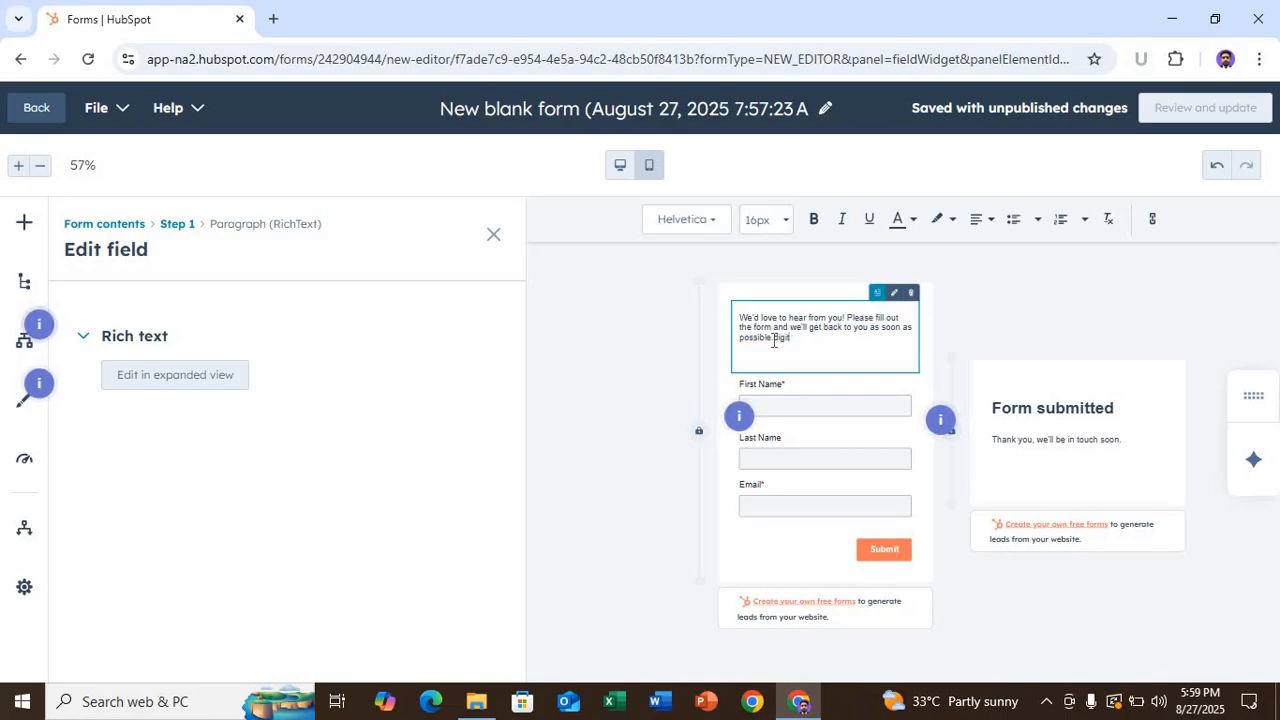
key("BackSpace")
key("BackSpace")
key("BackSpace")
key("BackSpace")
key("BackSpace")
key("BackSpace")
key("BackSpace")
key("BackSpace")
key("BackSpace")
key("BackSpace")
key("BackSpace")
key("BackSpace")
key("BackSpace")
key("BackSpace")
key("BackSpace")
key("BackSpace")
key("BackSpace")
key("BackSpace")
key("BackSpace")
key("BackSpace")
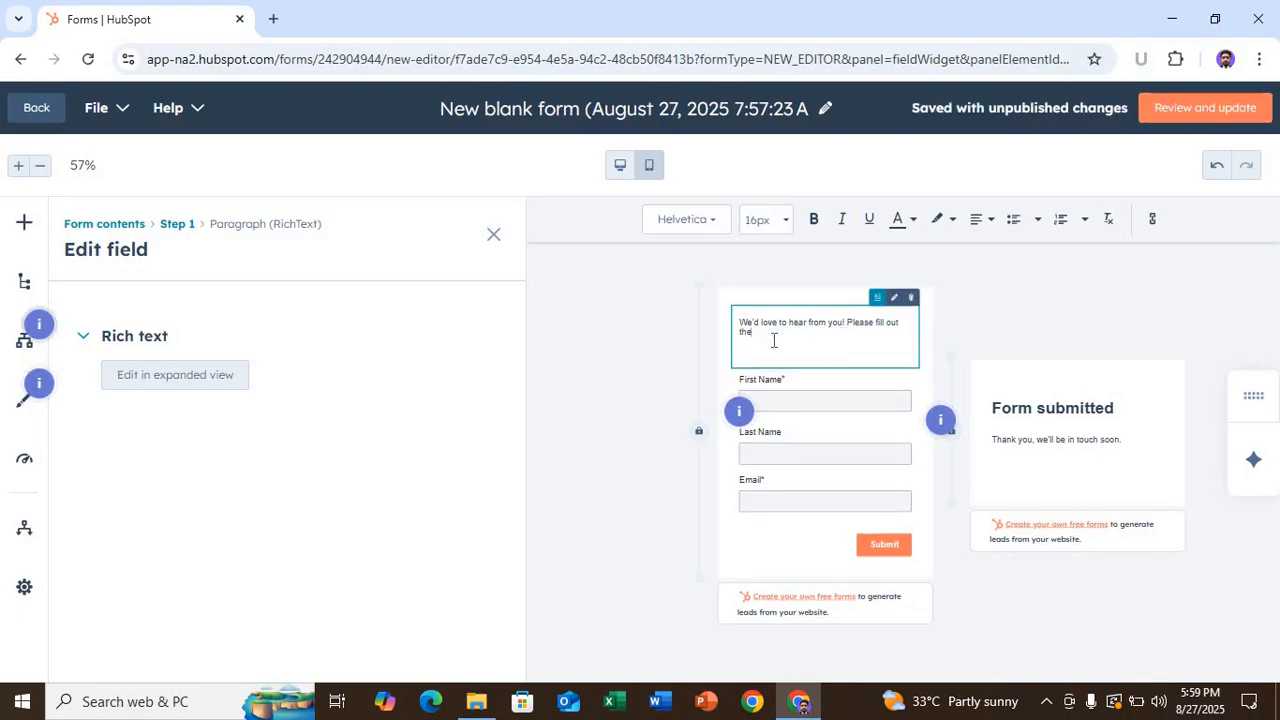
key("BackSpace")
key("BackSpace")
key("BackSpace")
key("BackSpace")
key("BackSpace")
key("BackSpace")
key("BackSpace")
key("BackSpace")
key("BackSpace")
key("BackSpace")
key("BackSpace")
key("BackSpace")
key("BackSpace")
key("BackSpace")
key("BackSpace")
key("BackSpace")
key("BackSpace")
key("BackSpace")
key("BackSpace")
key("BackSpace")
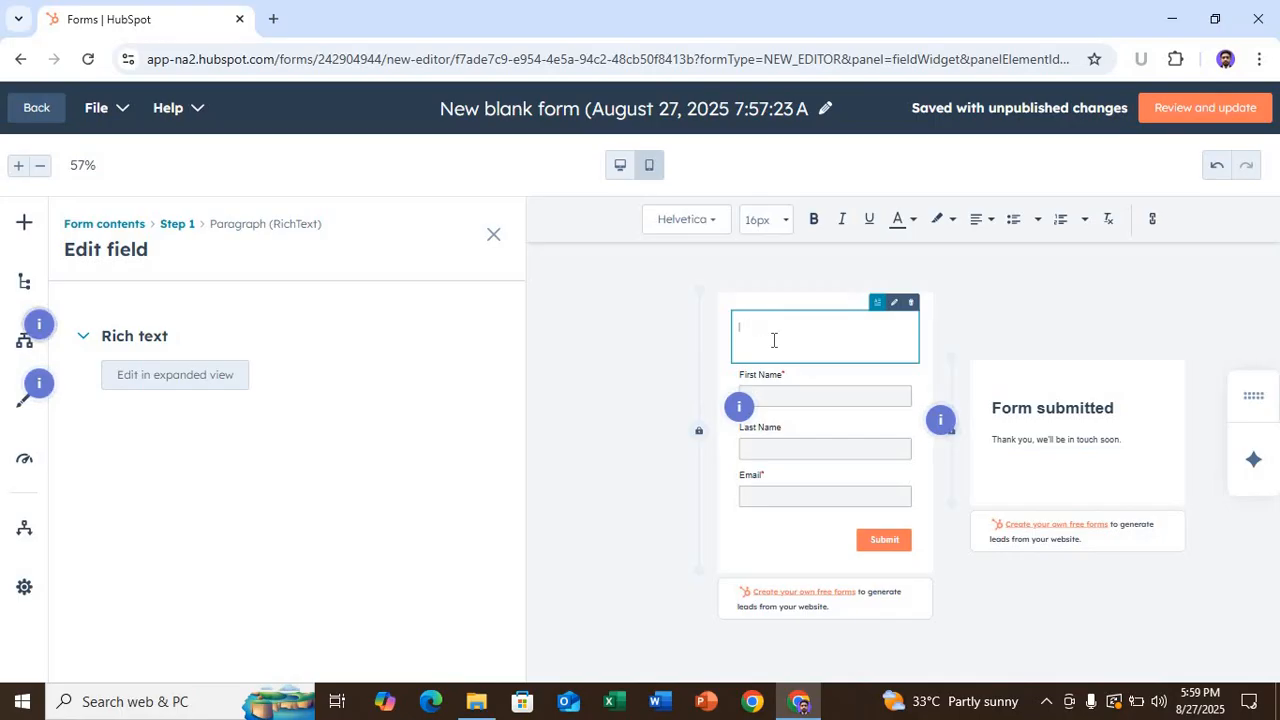
type("Digital")
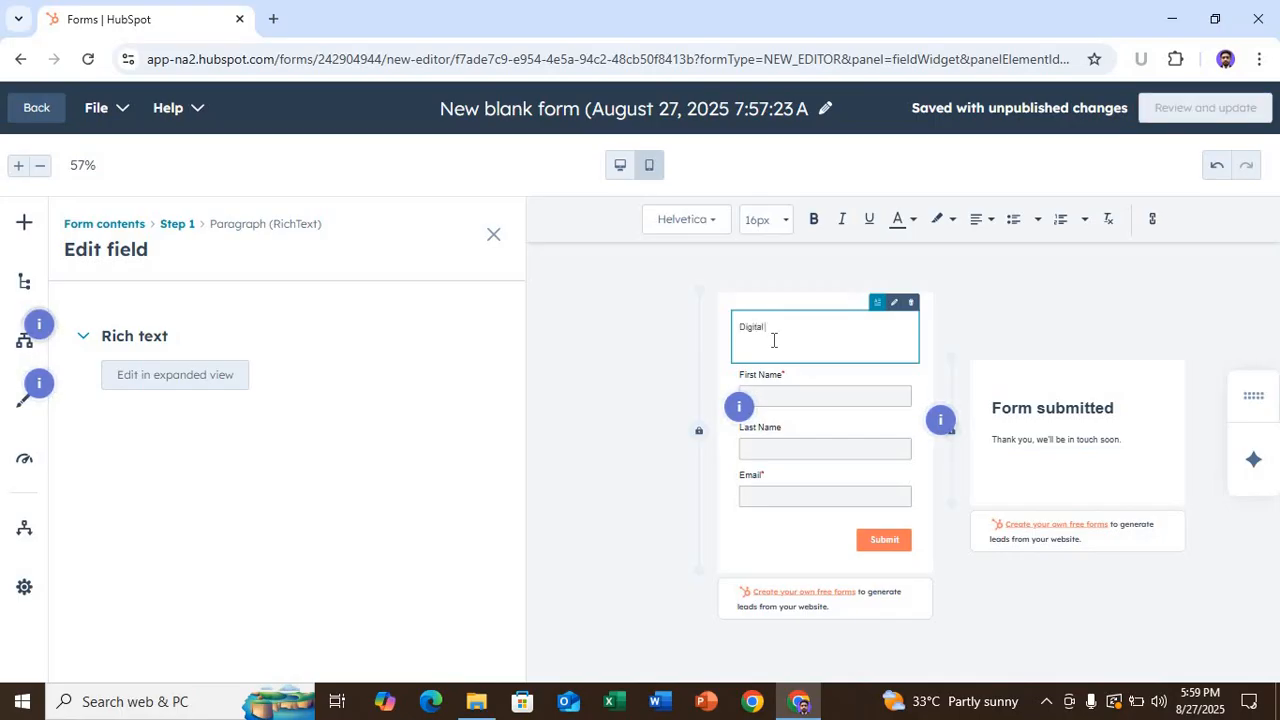
type(" Marketing regestation")
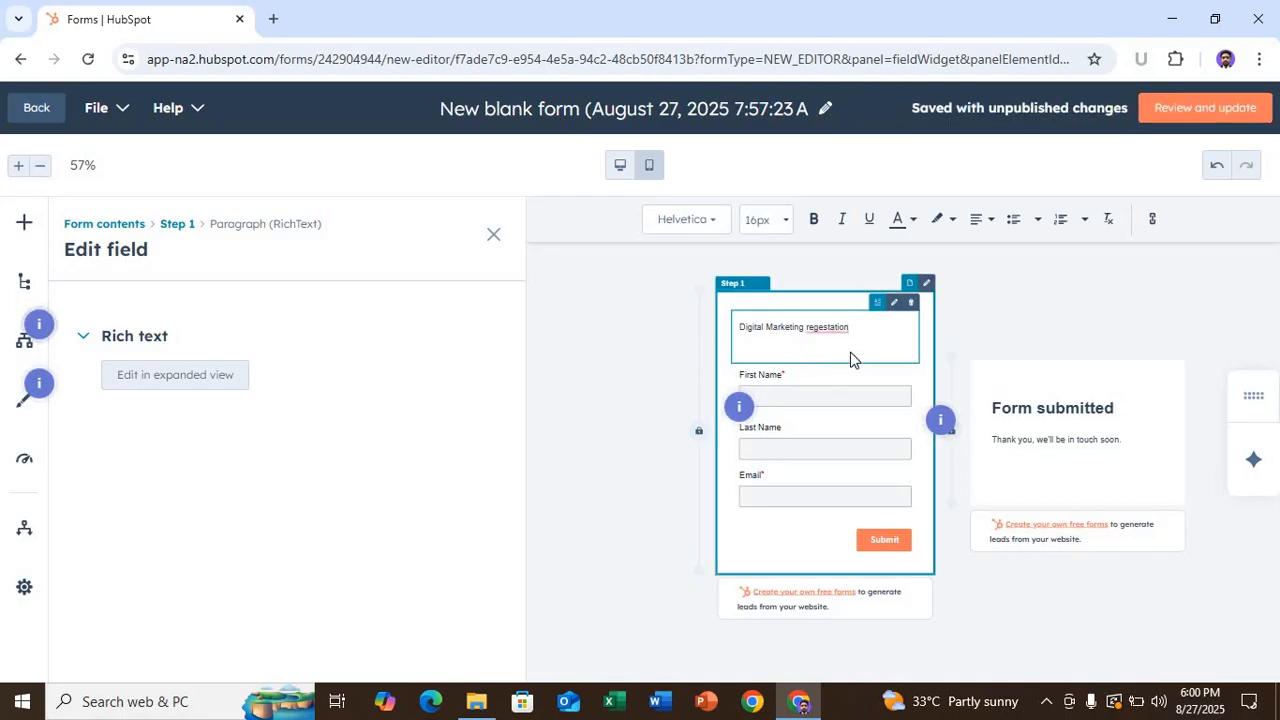
left_click(831, 334)
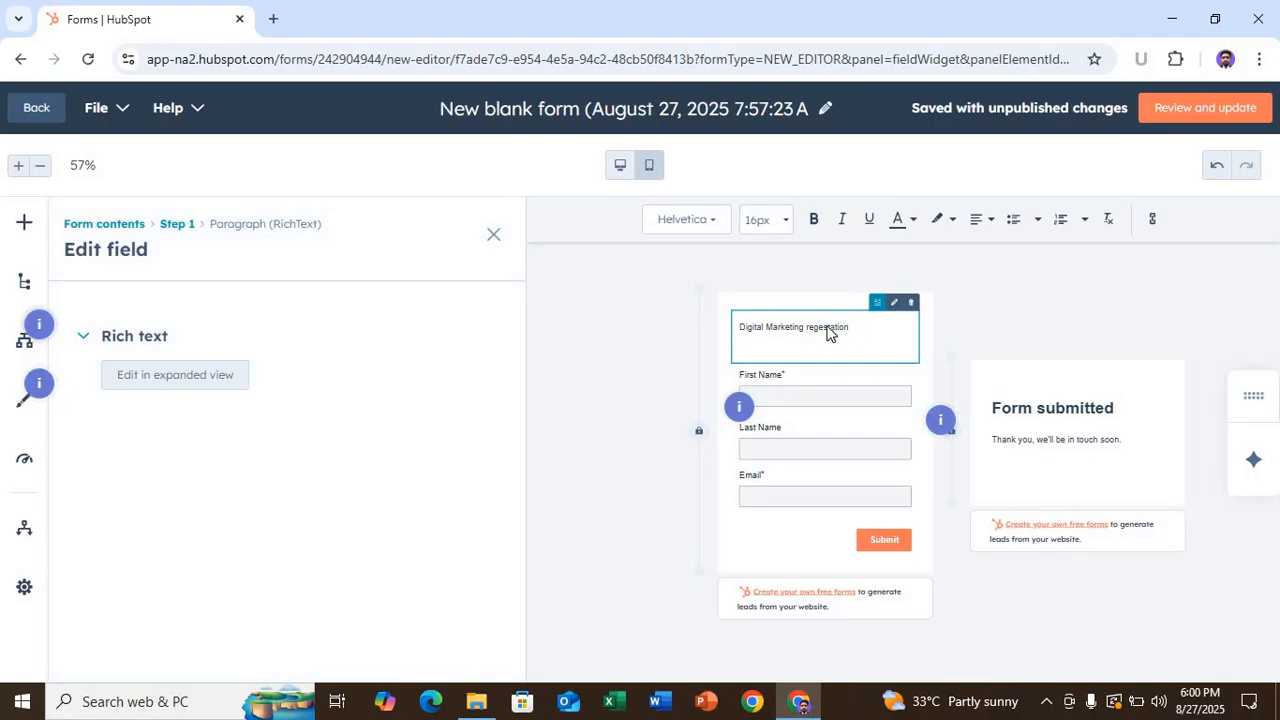
left_click(851, 329)
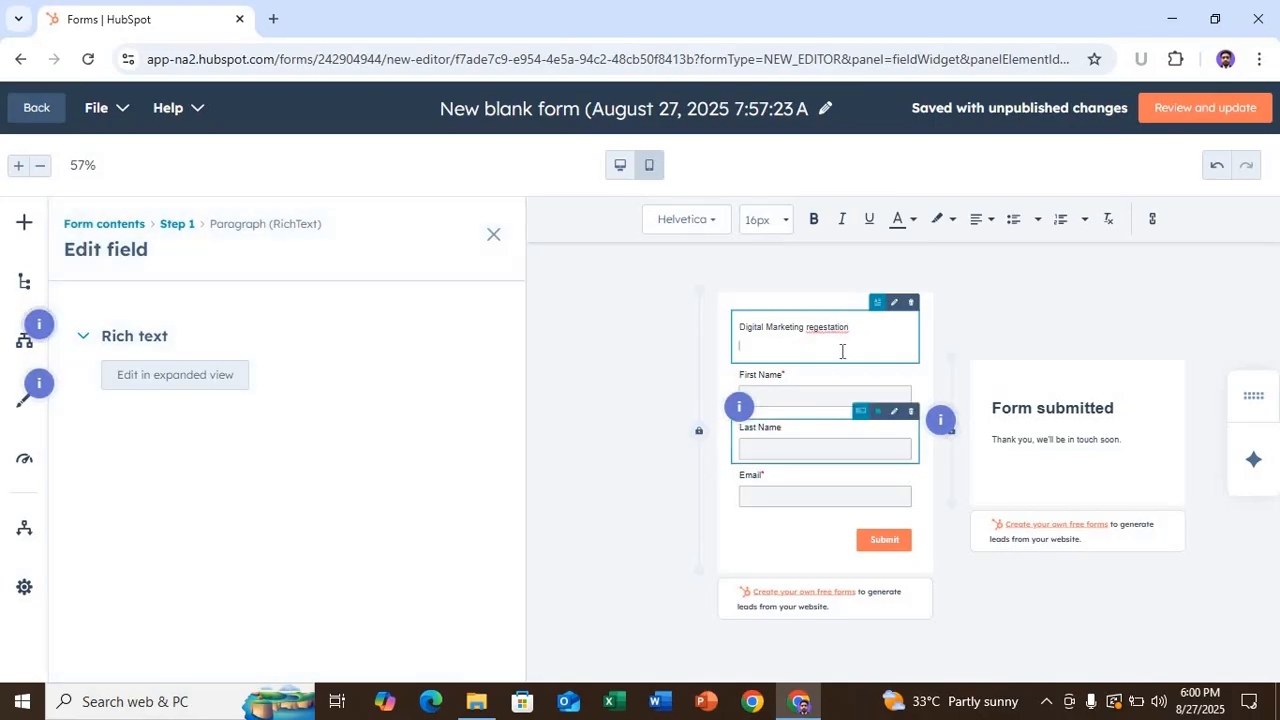
key("BackSpace")
key("BackSpace")
key("BackSpace")
key("BackSpace")
key("BackSpace")
key("BackSpace")
key("BackSpace")
key("BackSpace")
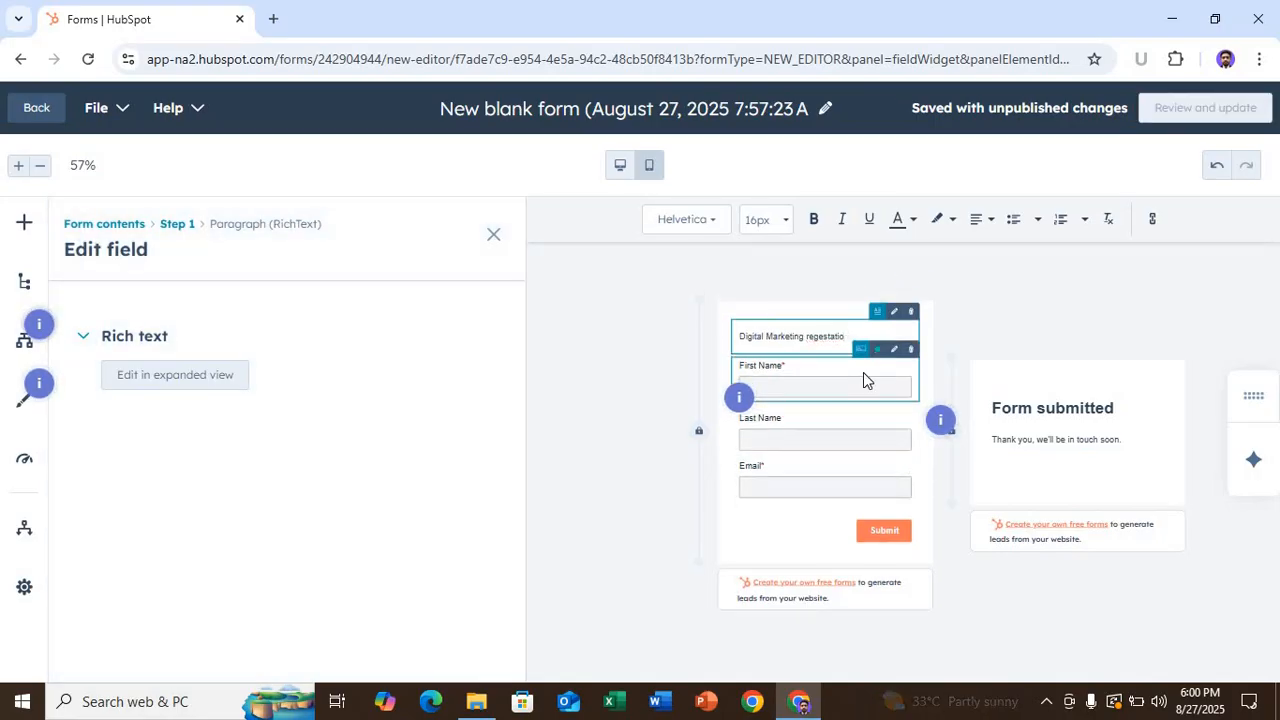
key("BackSpace")
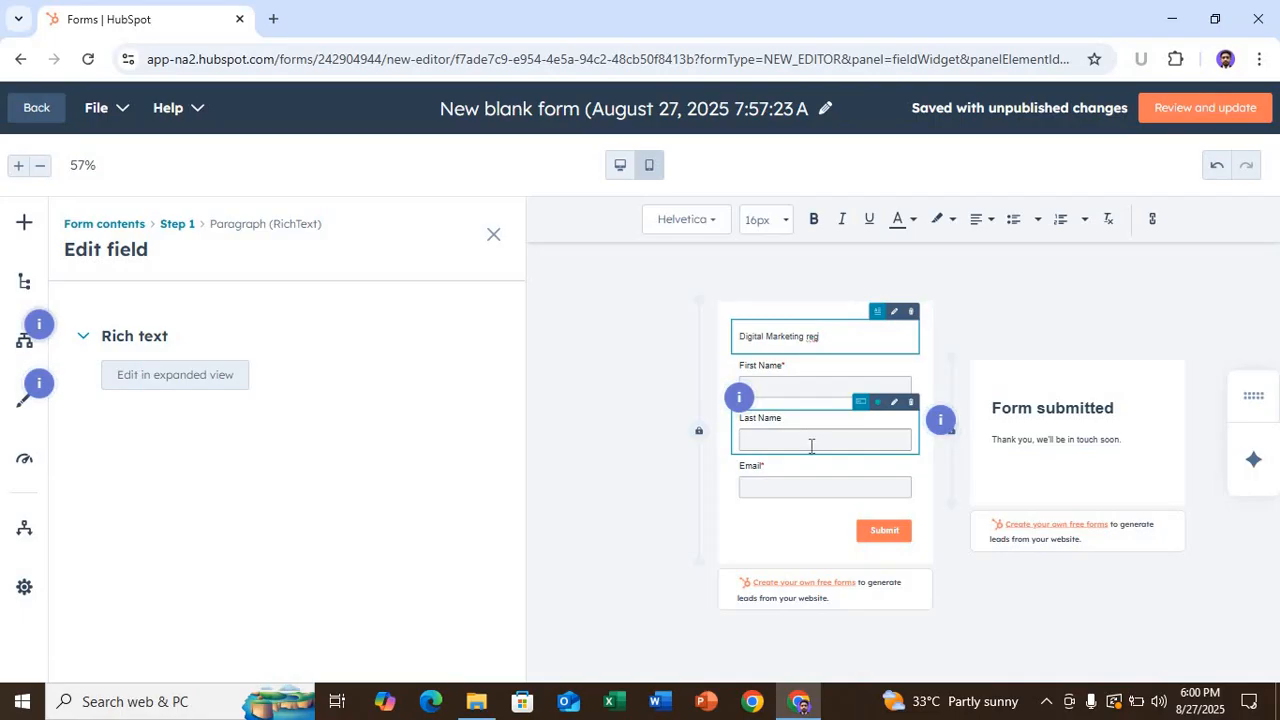
- Browse the available field types and the form step's Form styles options
left_click(21, 226)
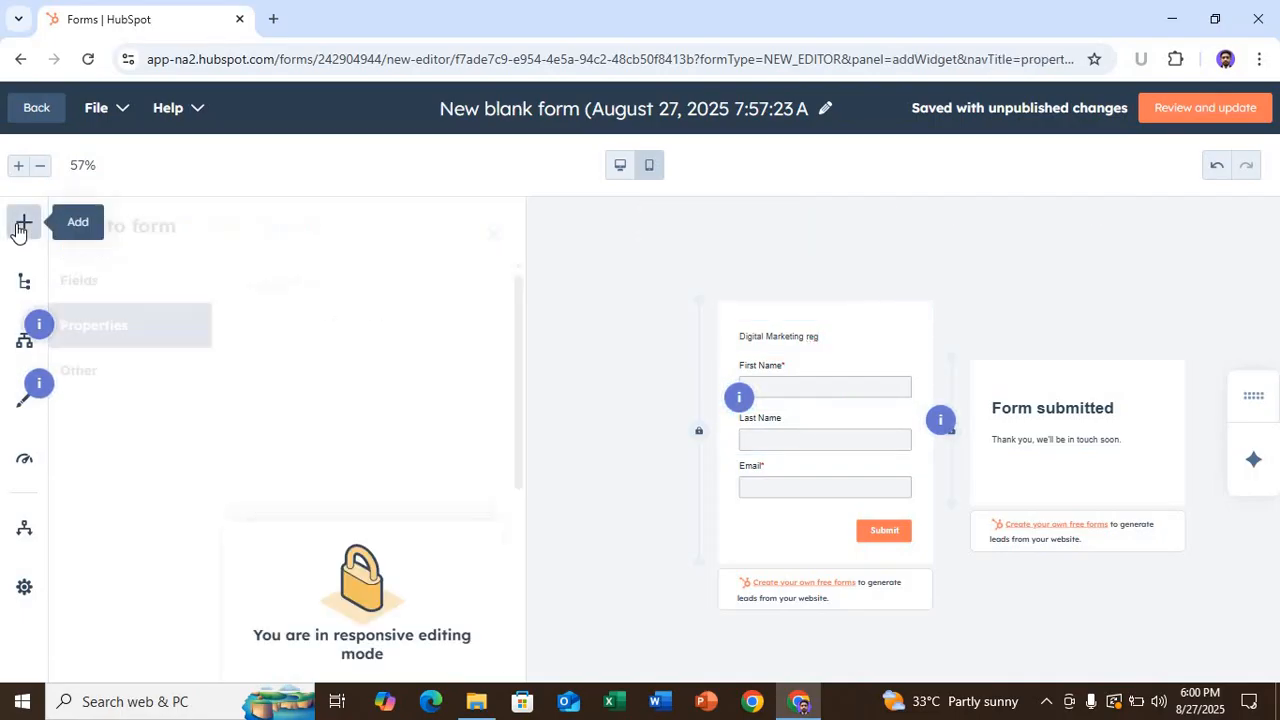
left_click(92, 288)
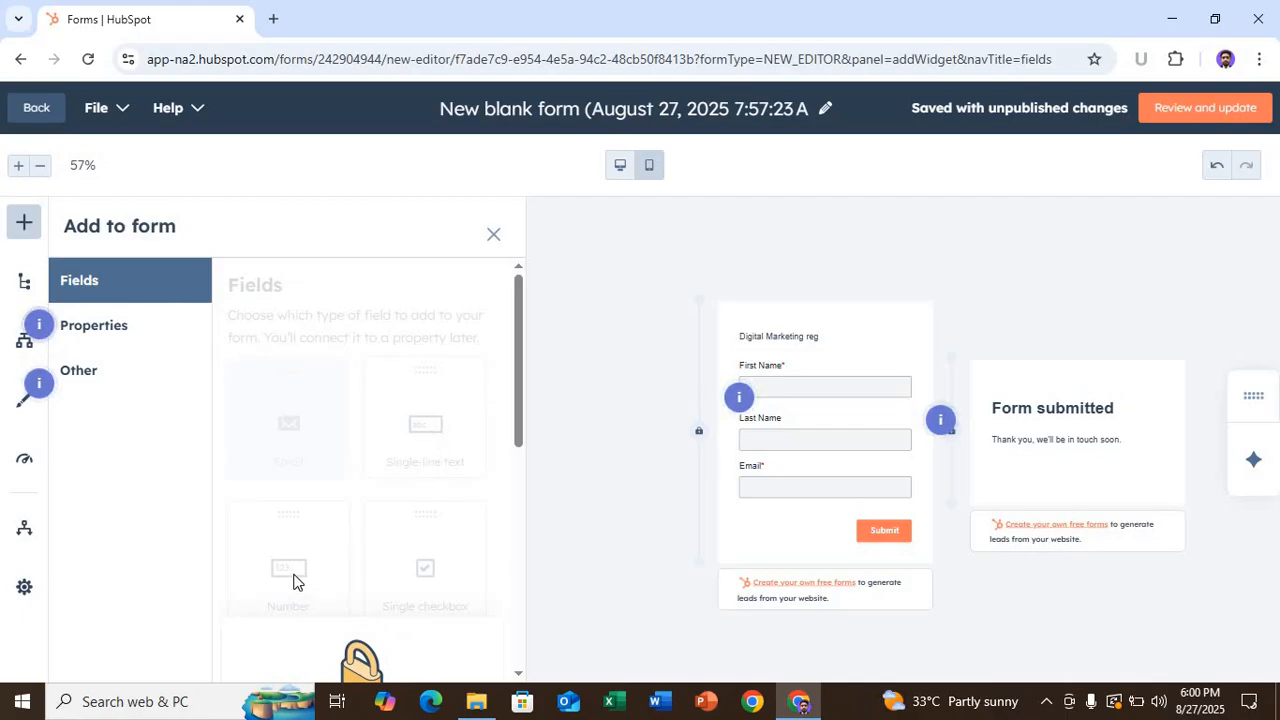
left_click(812, 376)
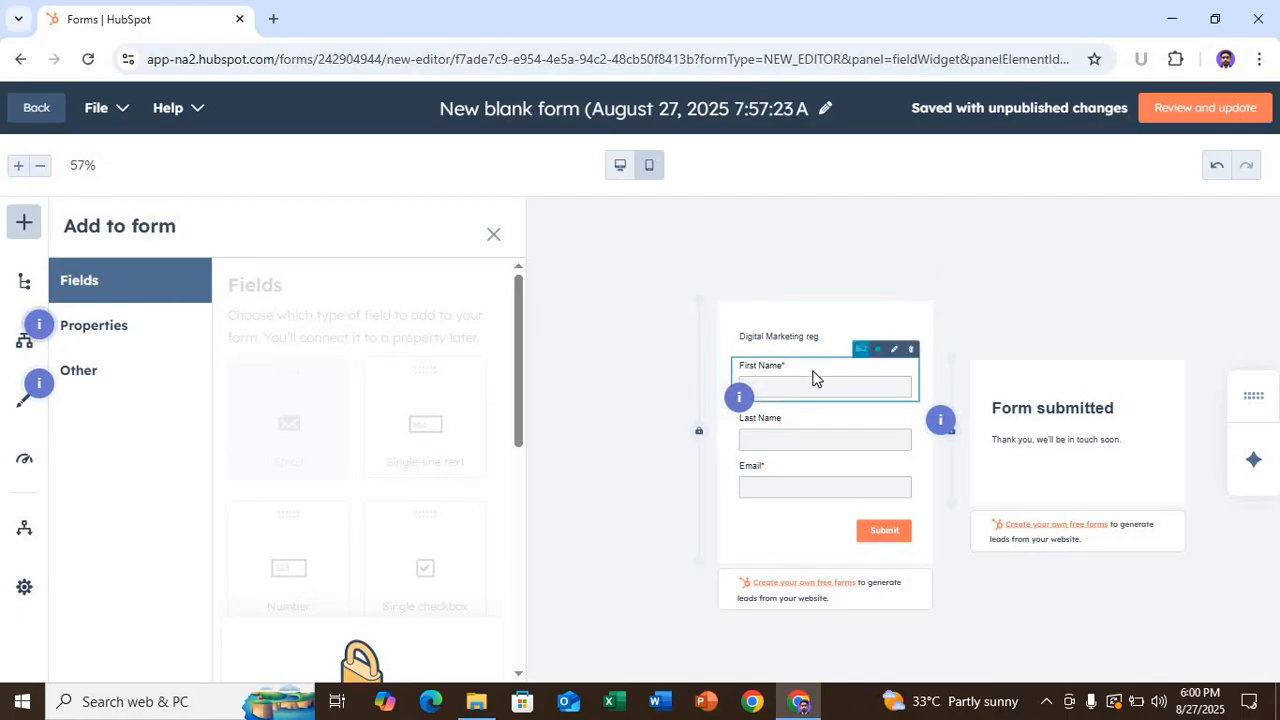
left_click(728, 495)
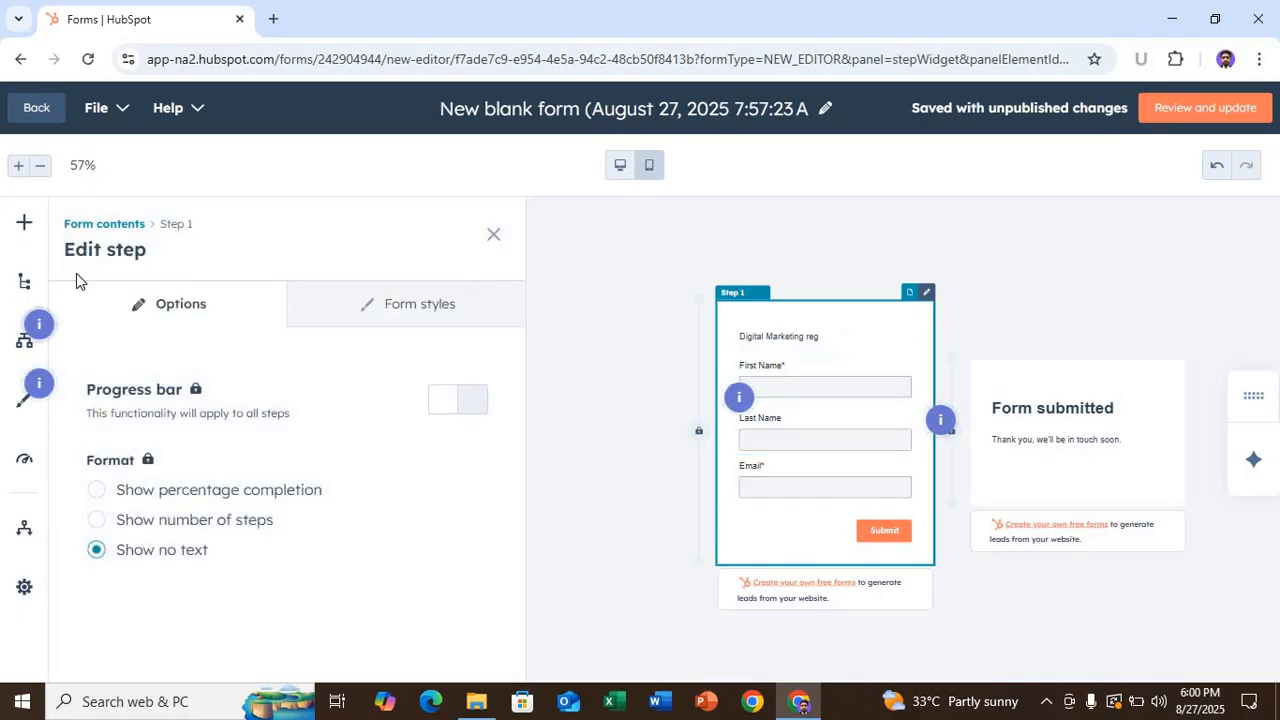
left_click(420, 313)
scroll(322, 487, "down", 3)
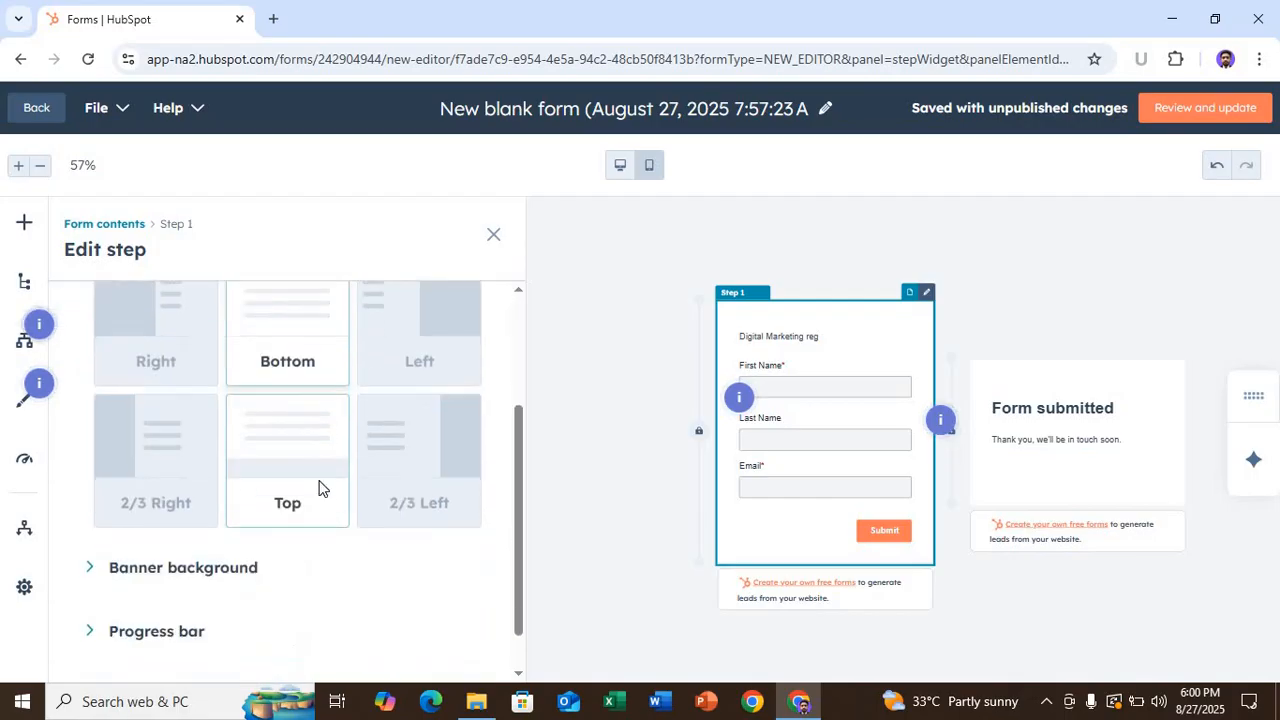
scroll(322, 487, "up", 3)
- Reopen the Add to form panel, scroll its fields, then close it
left_click(24, 223)
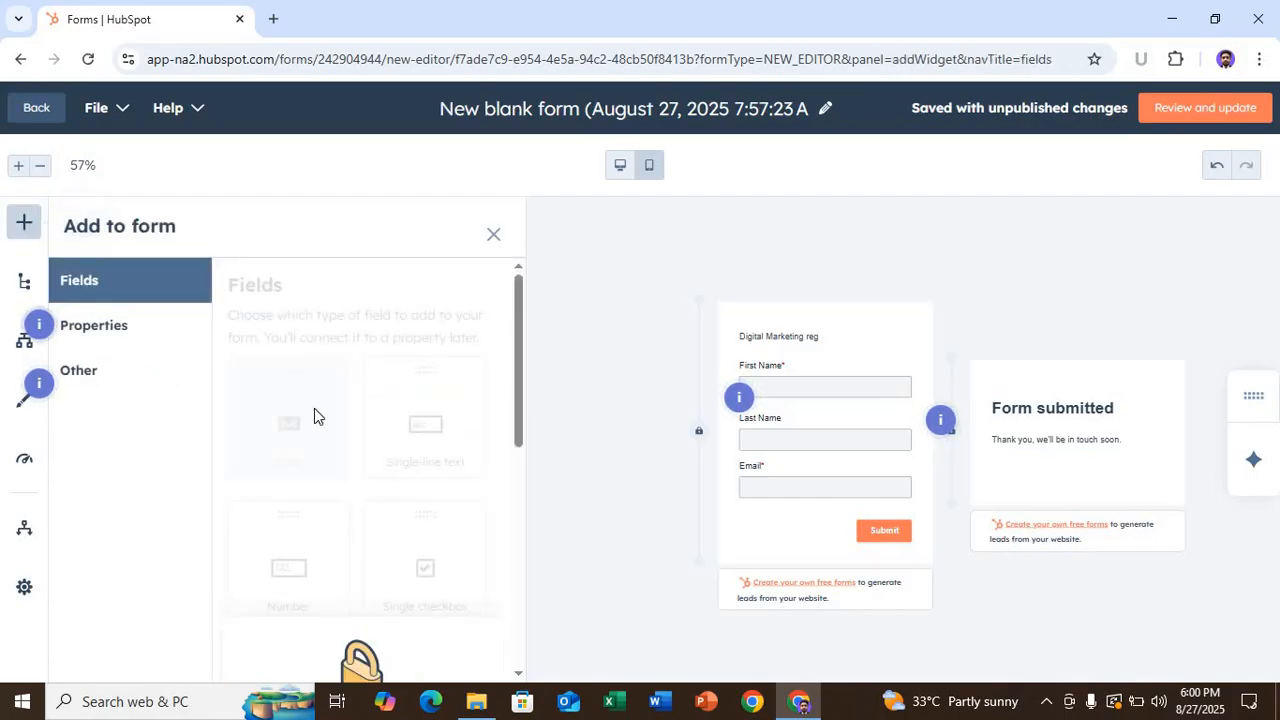
scroll(403, 566, "down", 3)
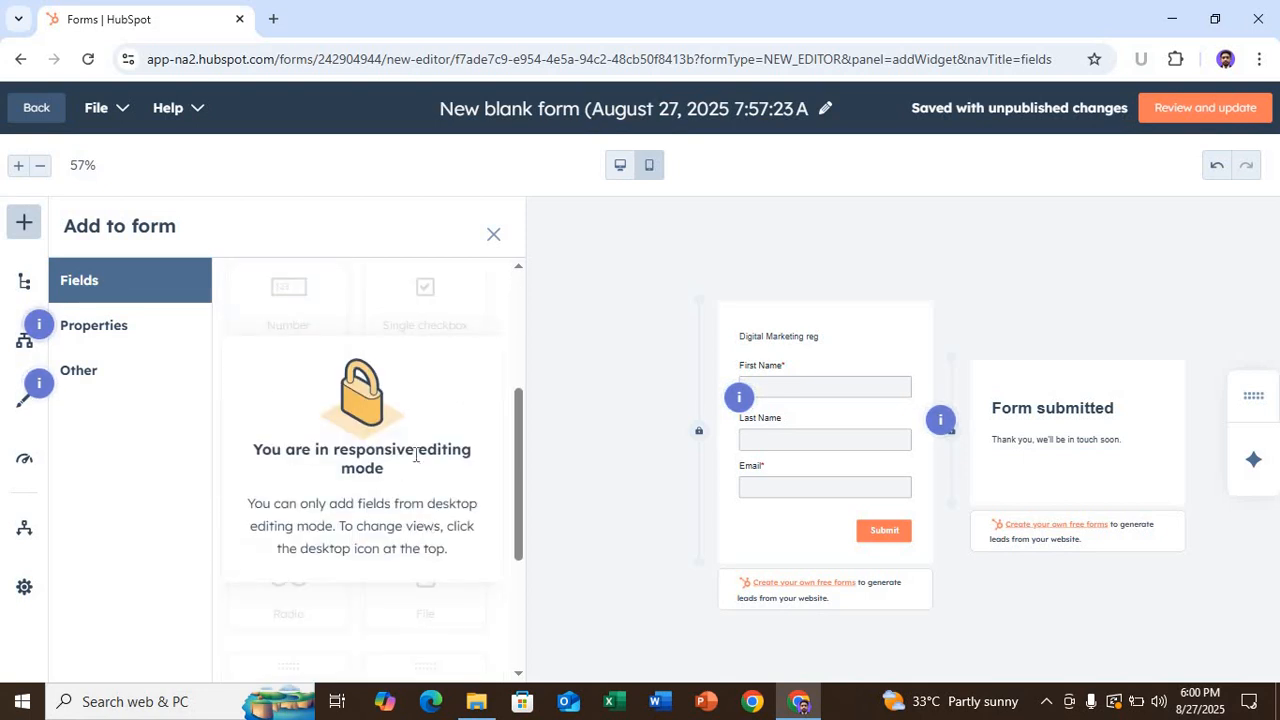
scroll(357, 435, "down", 3)
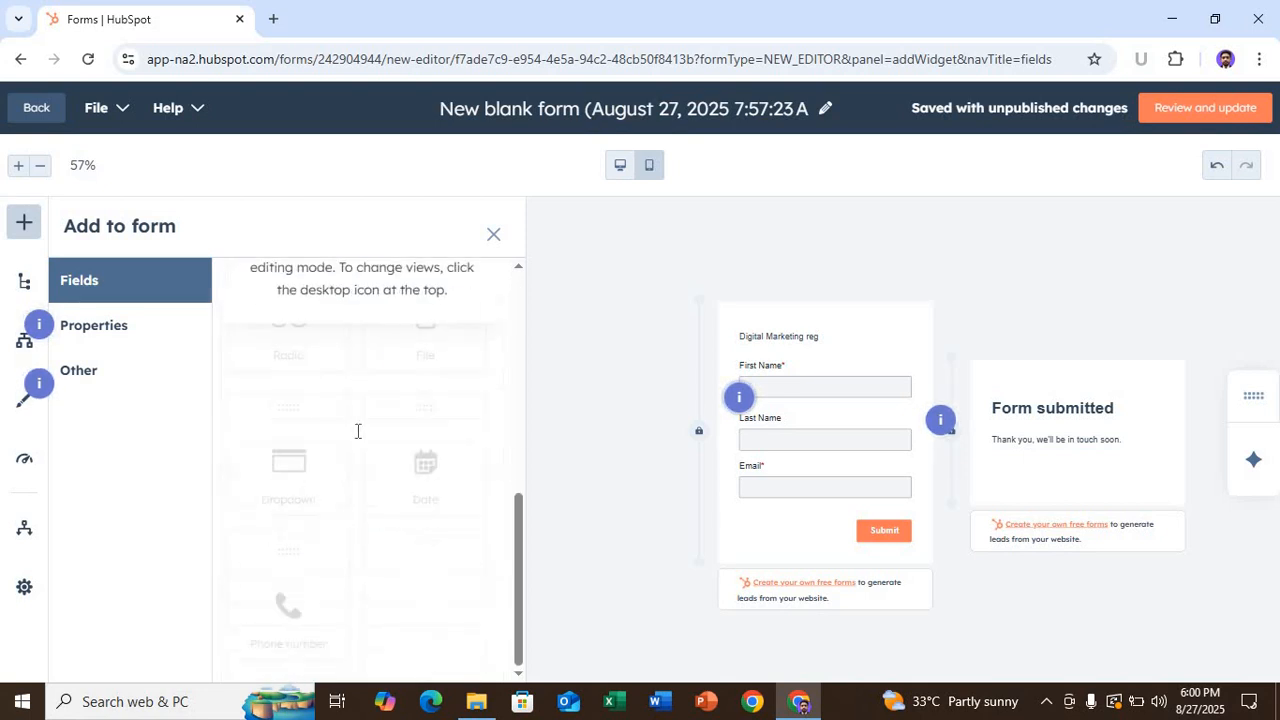
left_click(493, 237)
mouse_move(632, 355)
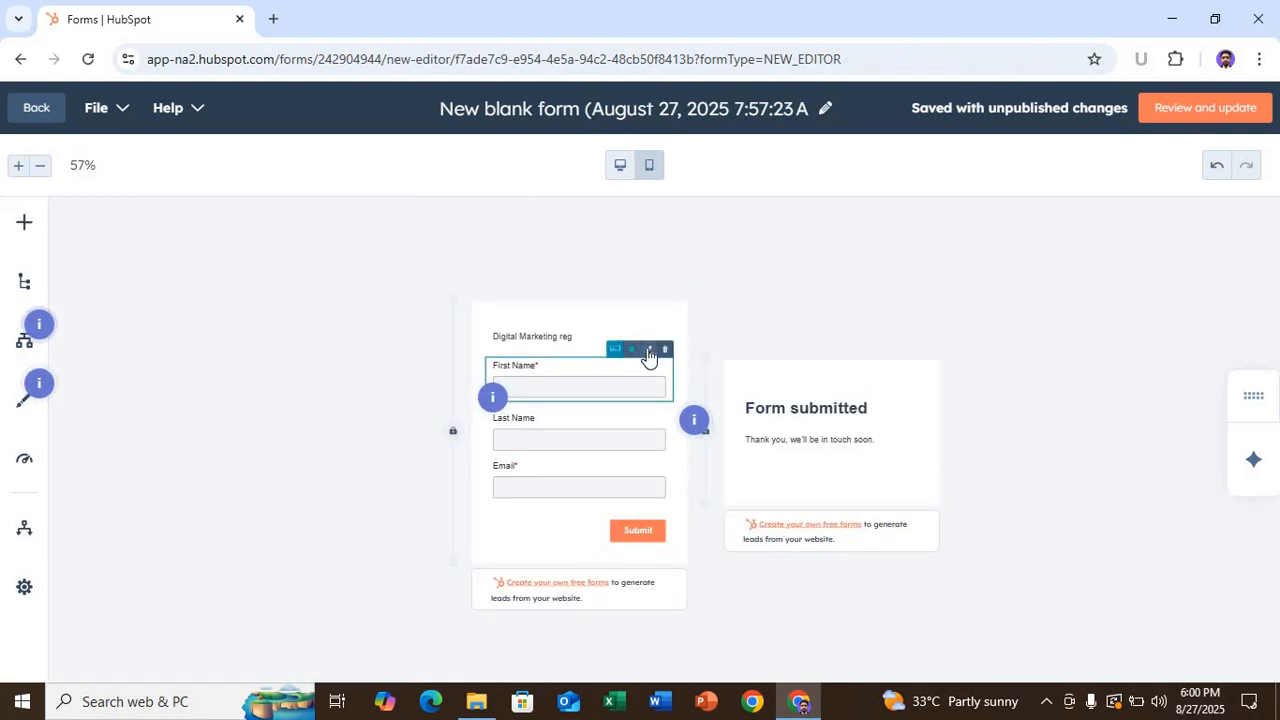
- Rename the First Name field label to Full Name
left_click(537, 420)
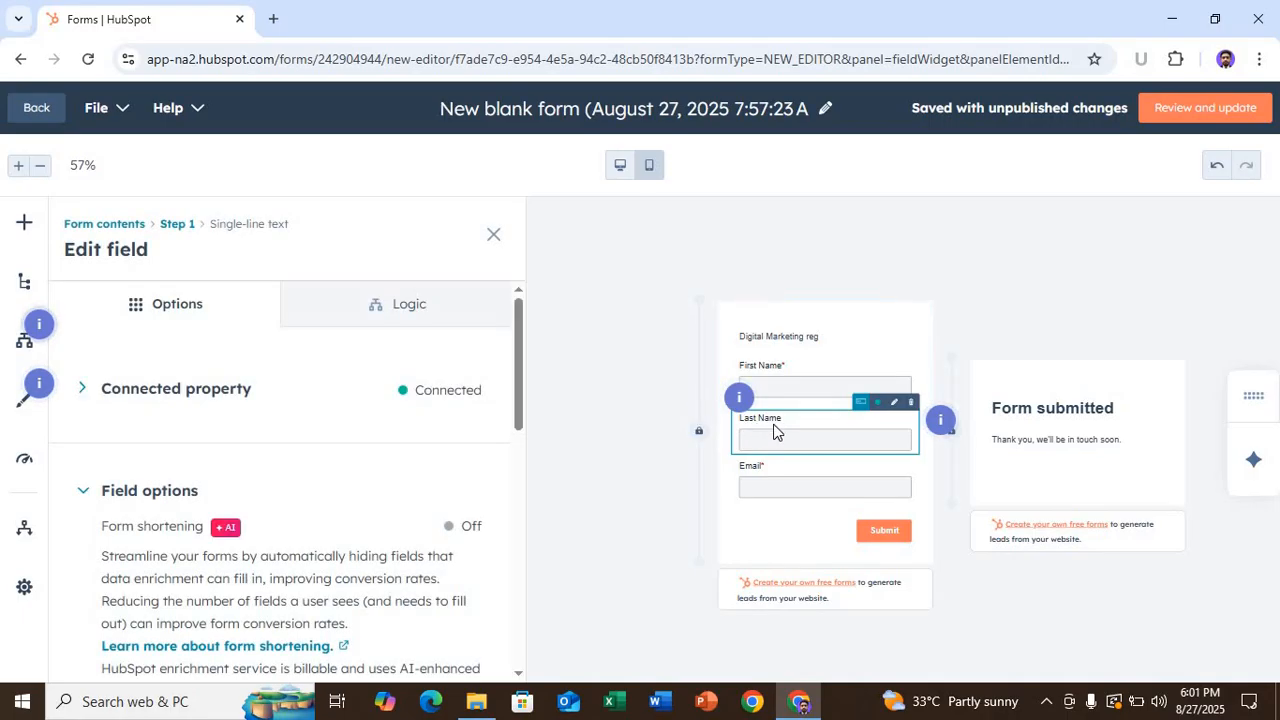
left_click(787, 368)
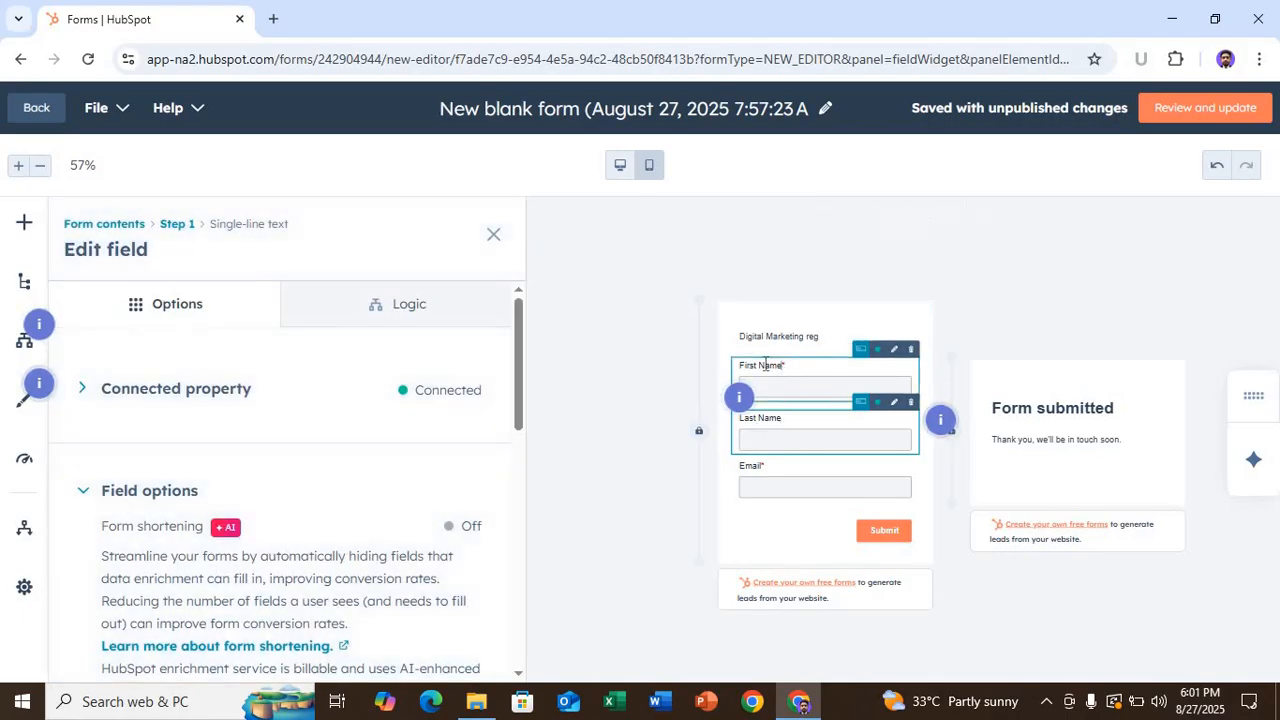
left_click(757, 365)
key("BackSpace")
key("BackSpace")
key("BackSpace")
key("BackSpace")
key("BackSpace")
key("BackSpace")
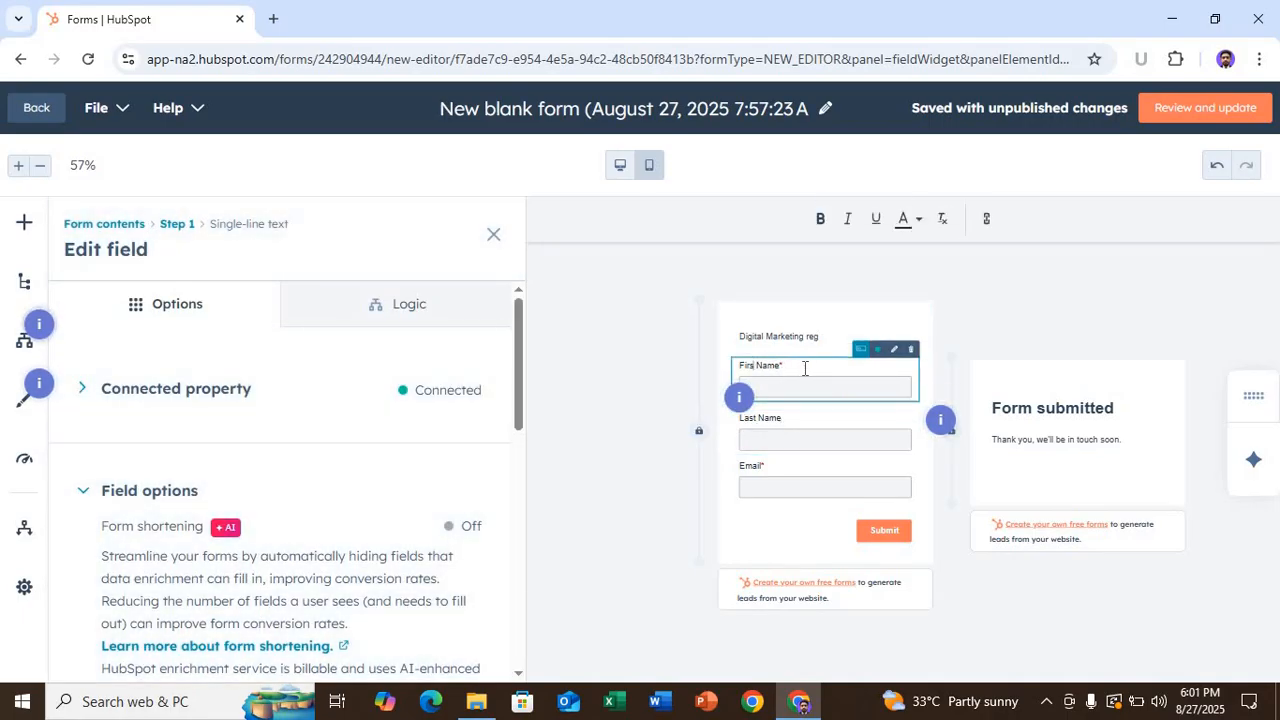
type("Ful")
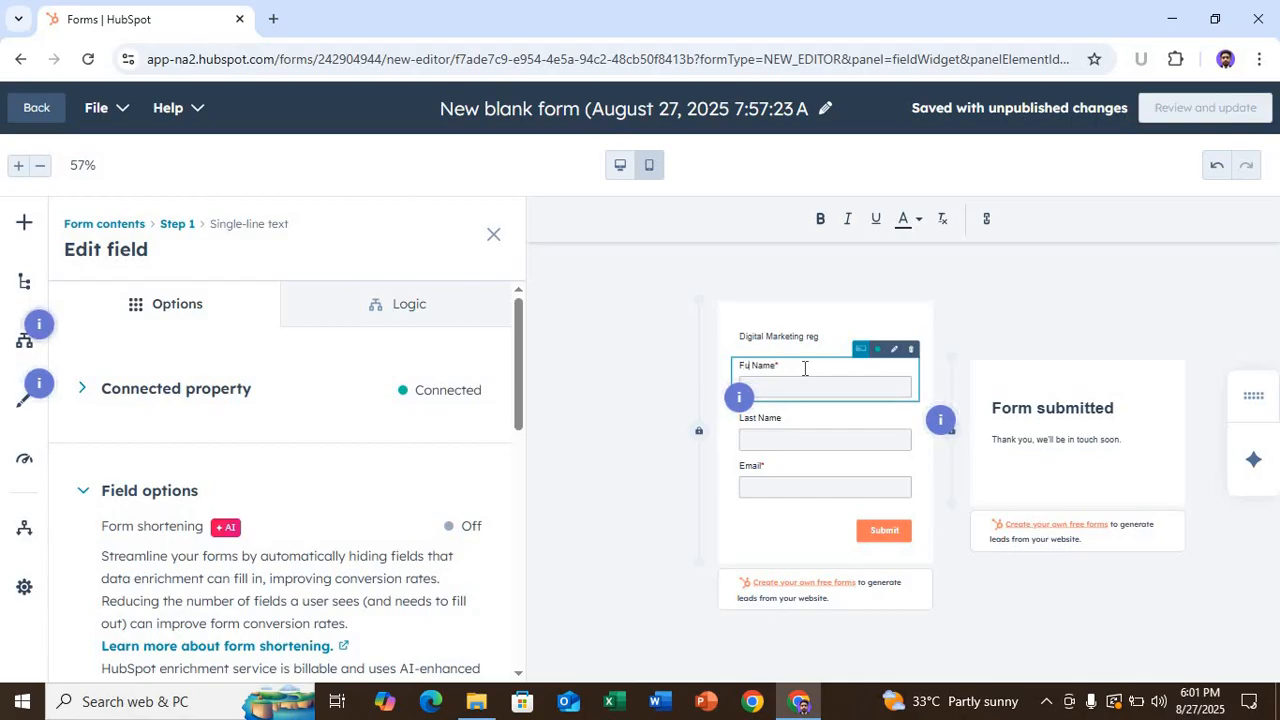
type("l")
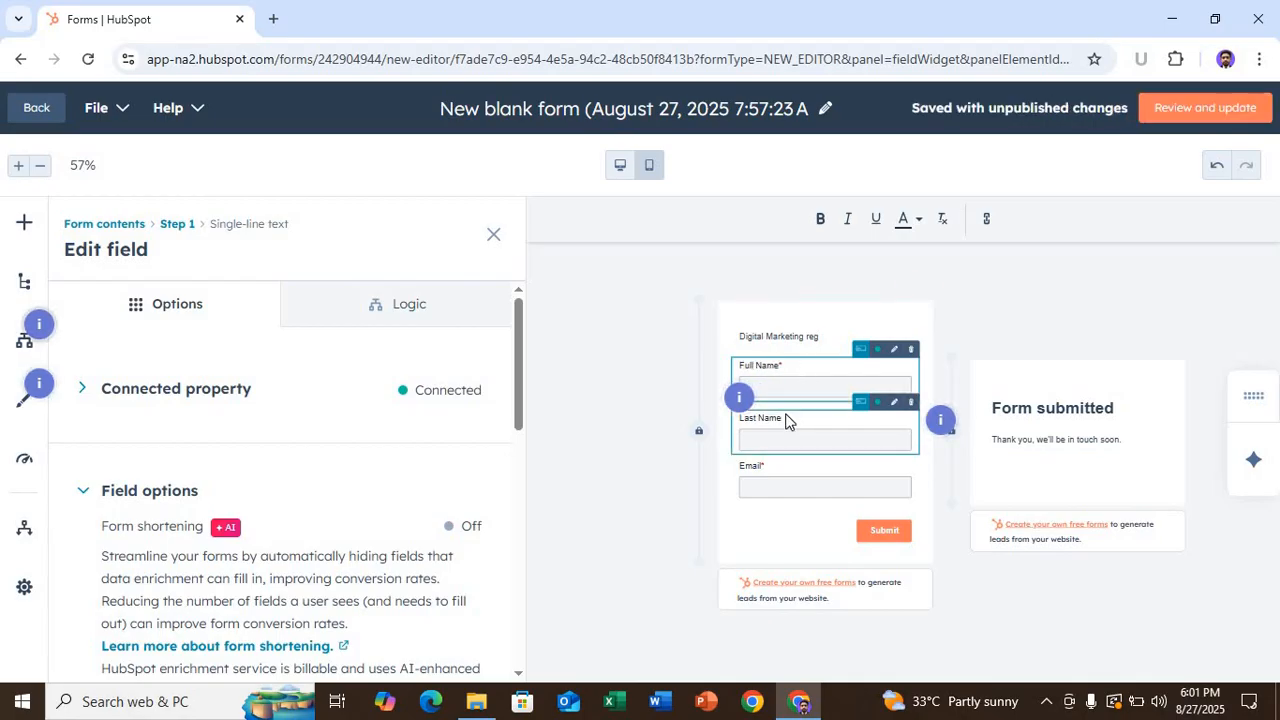
left_click(776, 418)
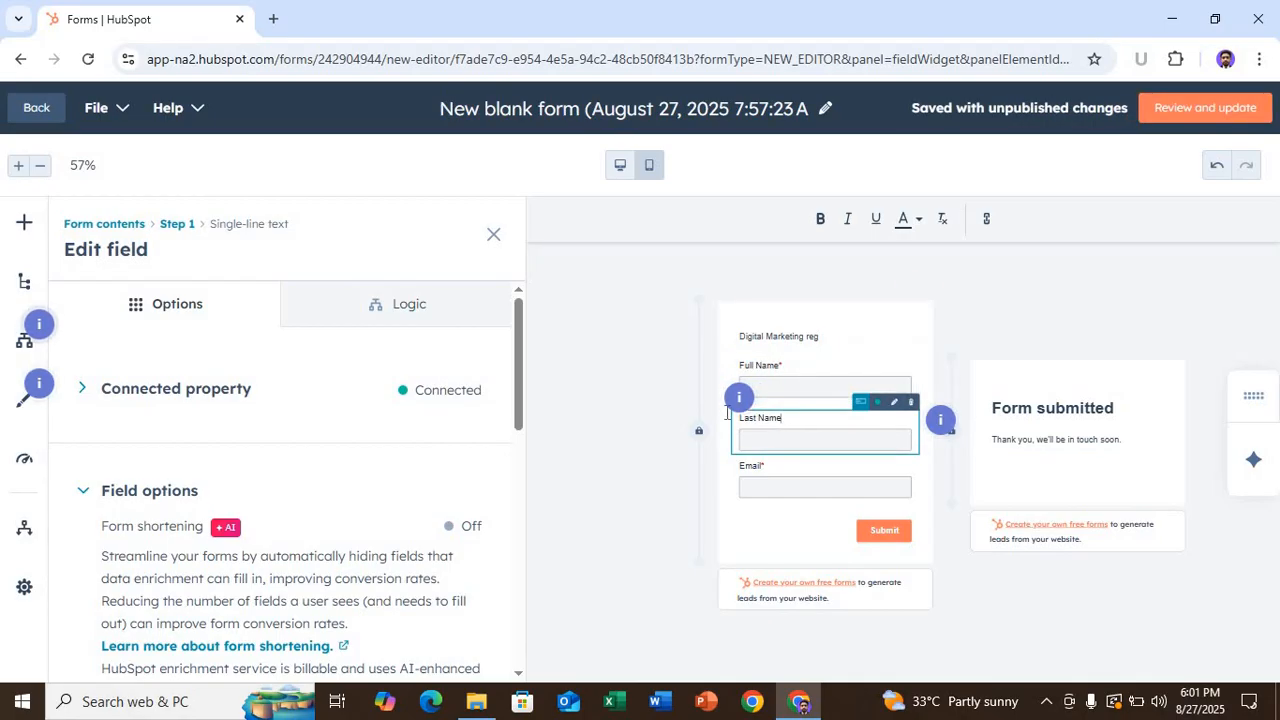
- Change the Last Name field label to Number and show the form contents outline
left_click(786, 418)
key("ctrl+a")
key("BackSpace")
type("Hu")
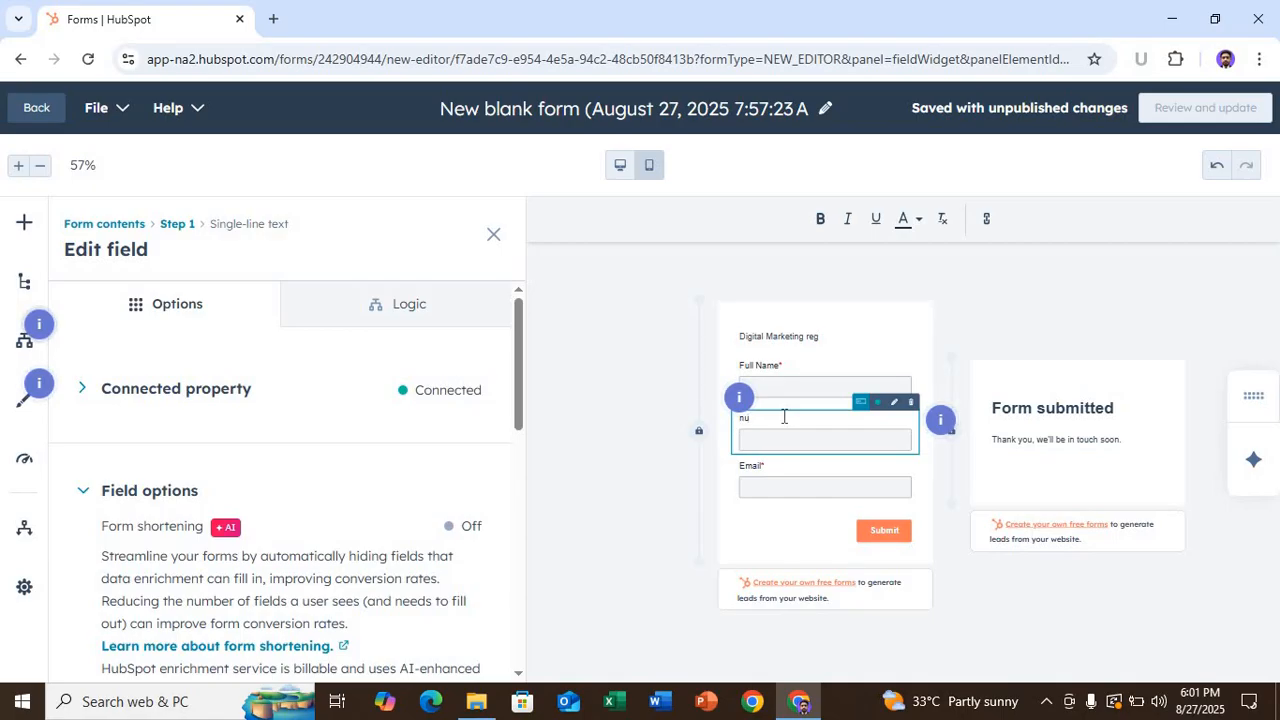
type("Number")
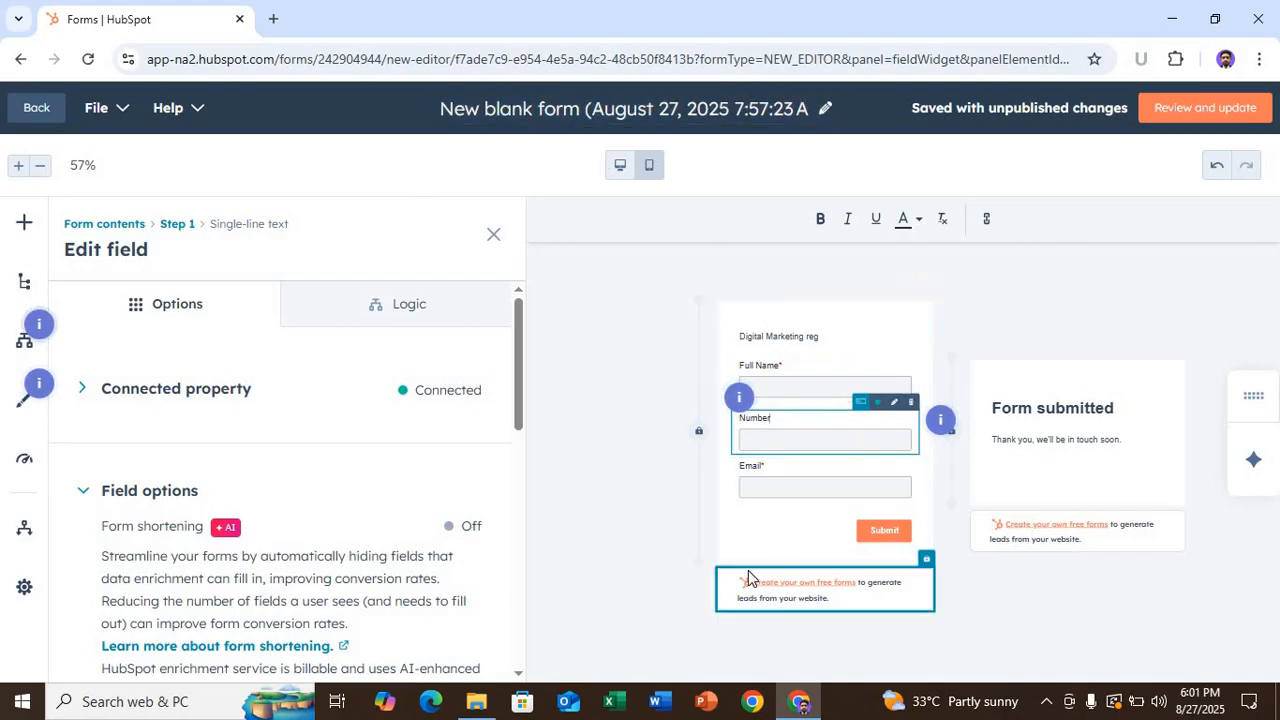
left_click(563, 106)
left_click(563, 106)
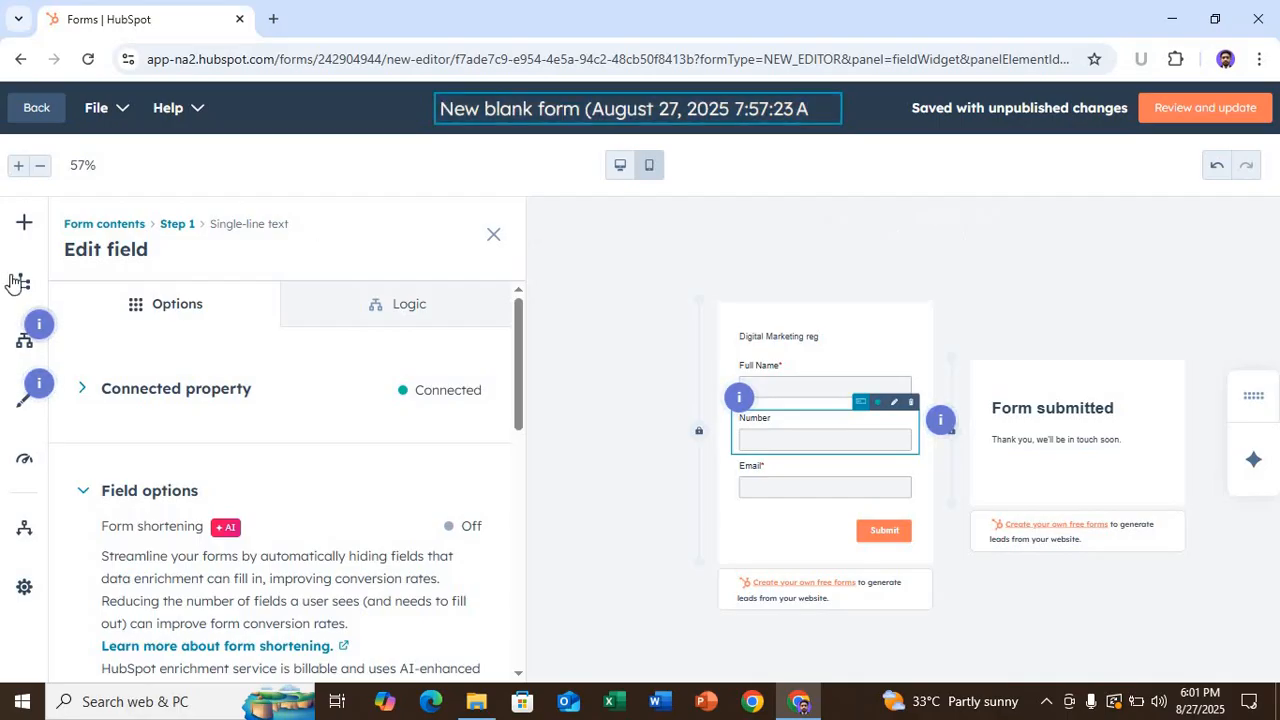
left_click(24, 284)
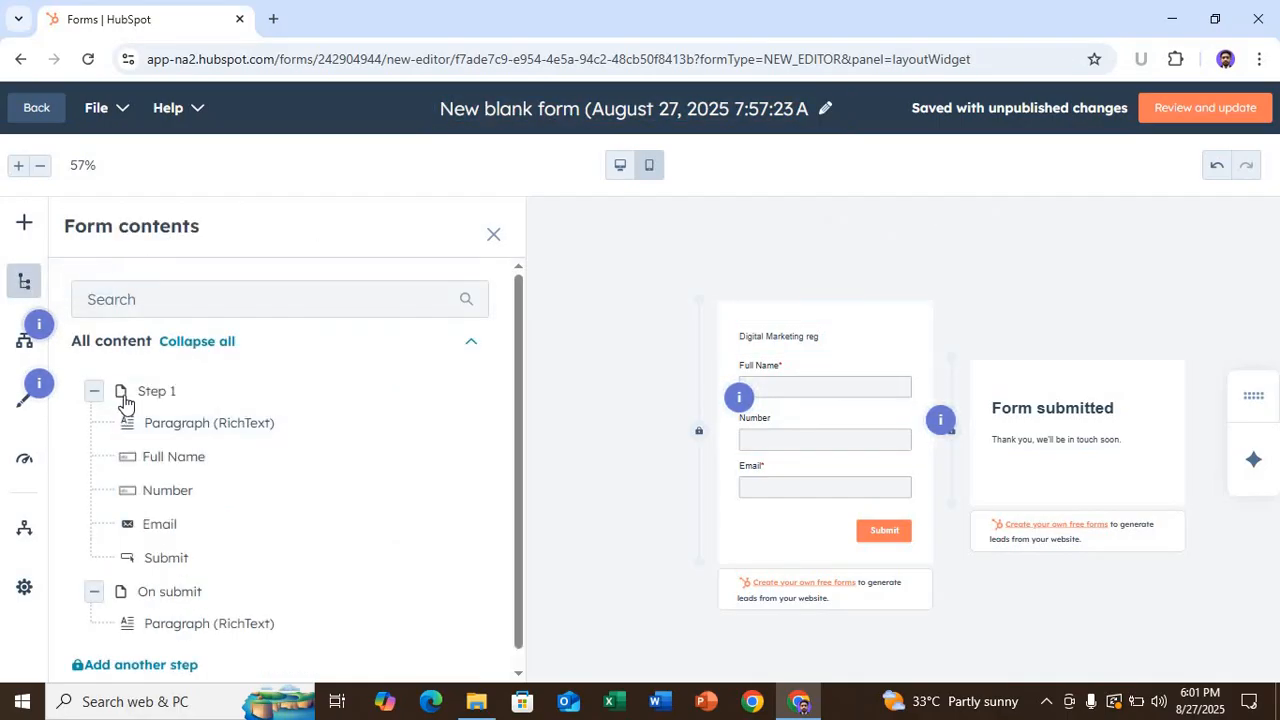
- Check the form's Logic panel, then view Optimize recommendations suggesting form shortening and multiple steps
left_click(21, 348)
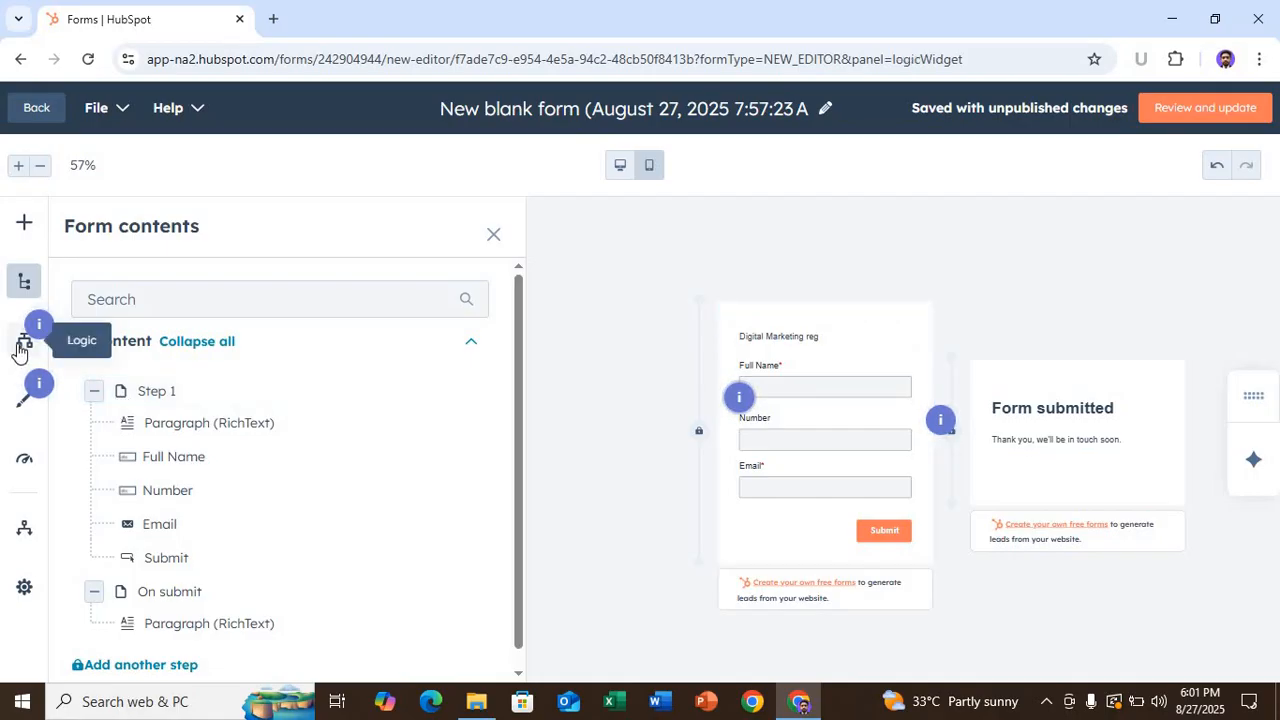
left_click(26, 460)
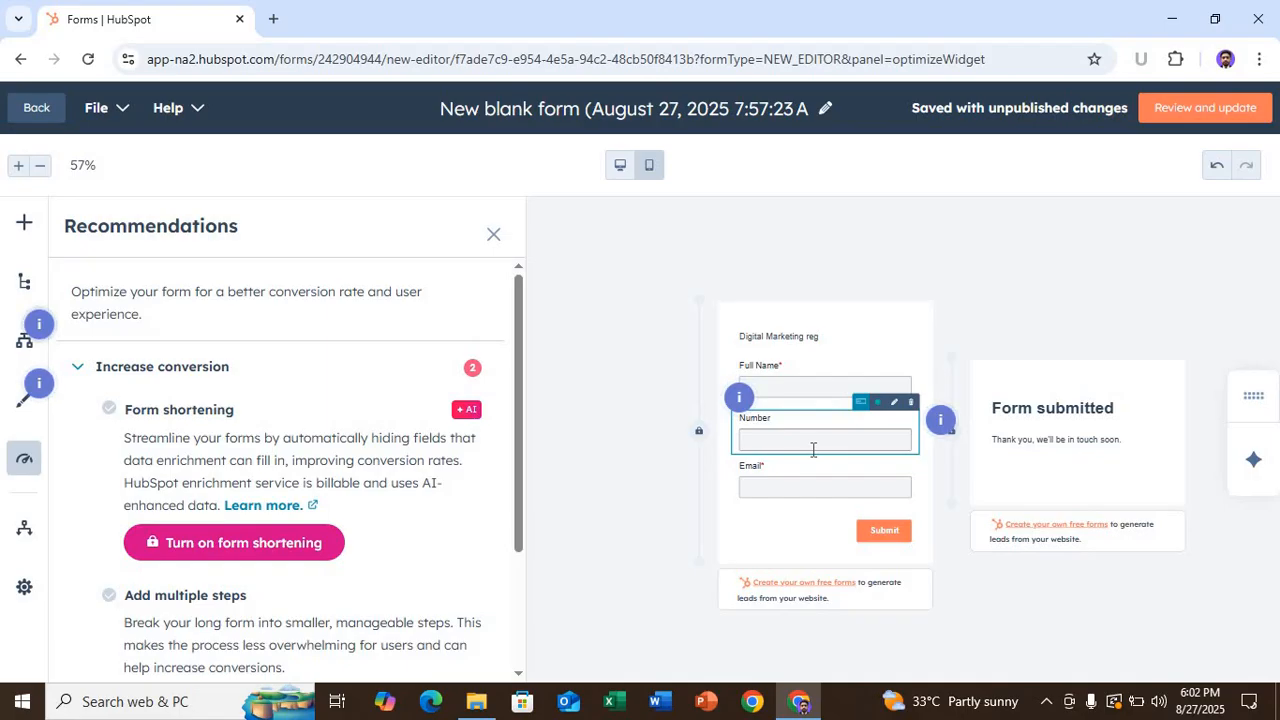
left_click(825, 108)
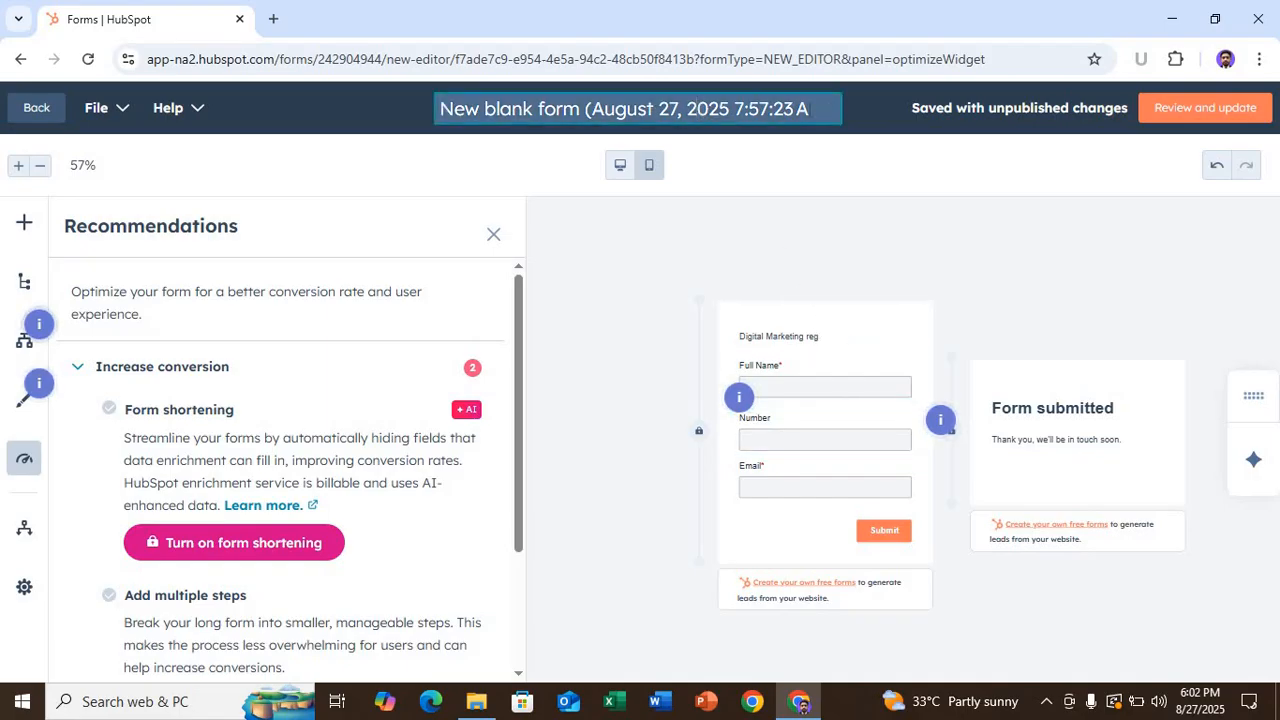
- Replace the 'New blank form' default title with a custom form name
left_click_drag(812, 108, 424, 97)
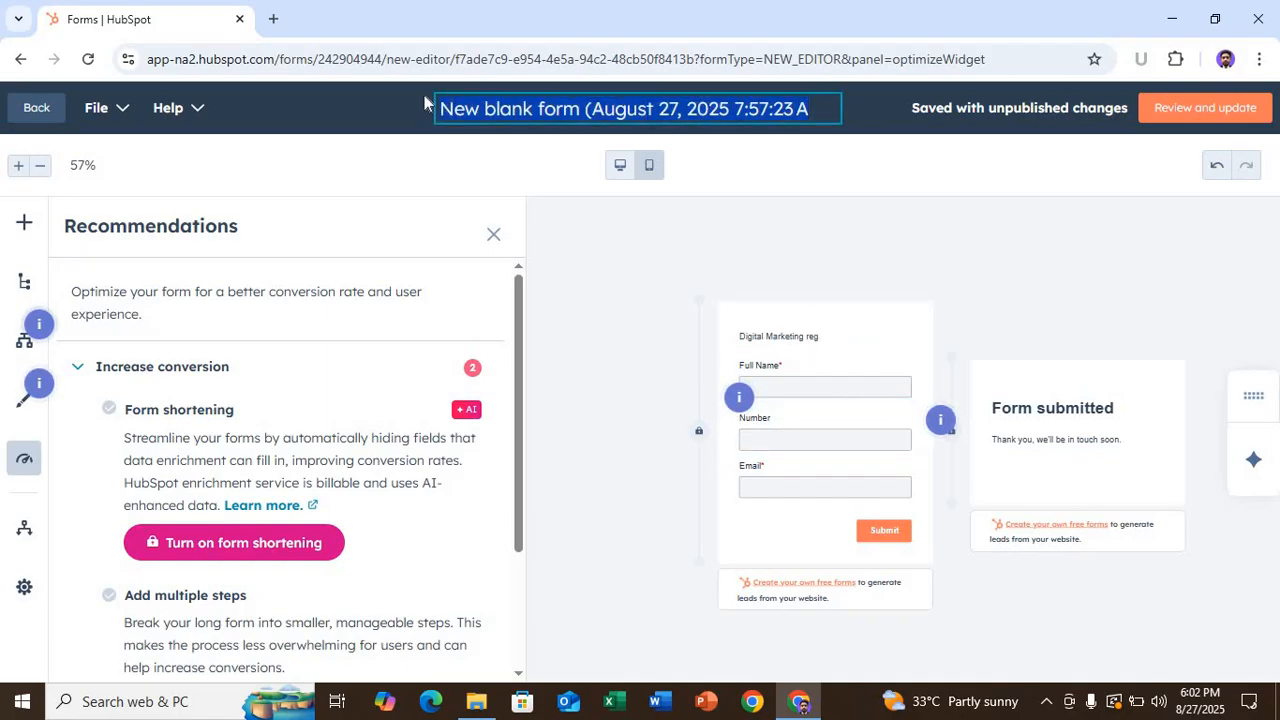
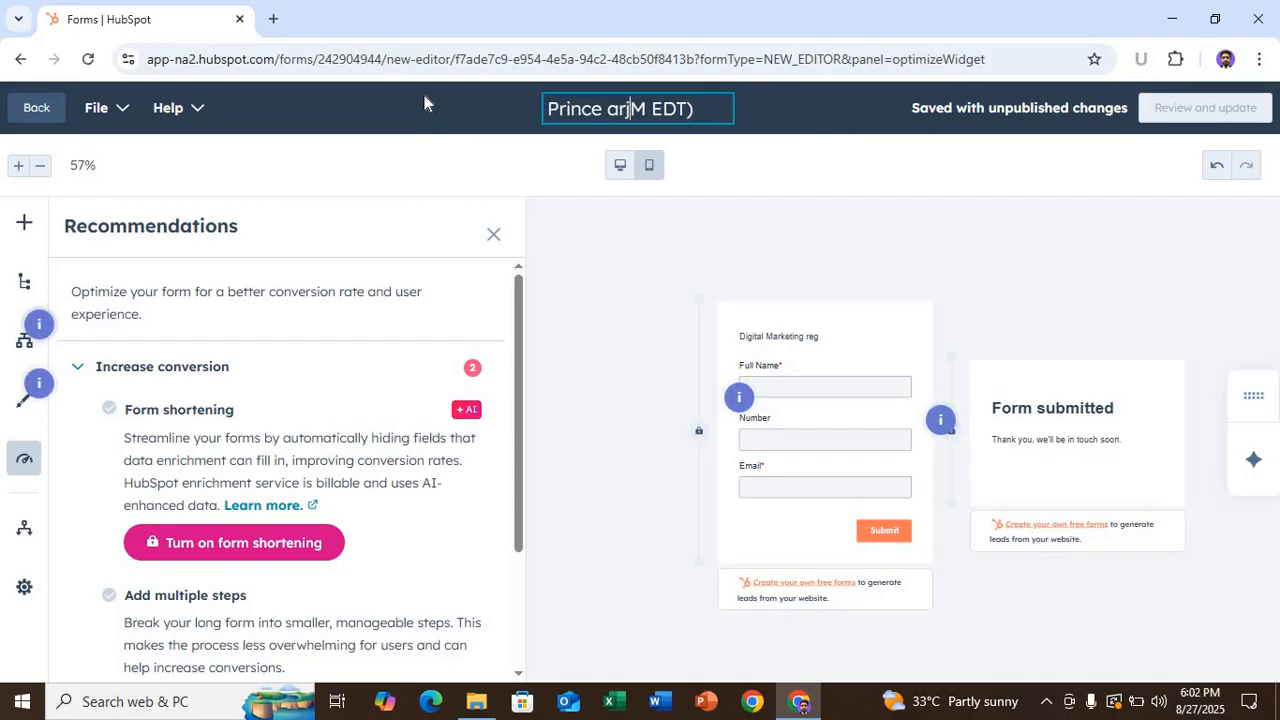
key("Delete")
key("Delete")
key("Delete")
key("Delete")
key("Delete")
key("Delete")
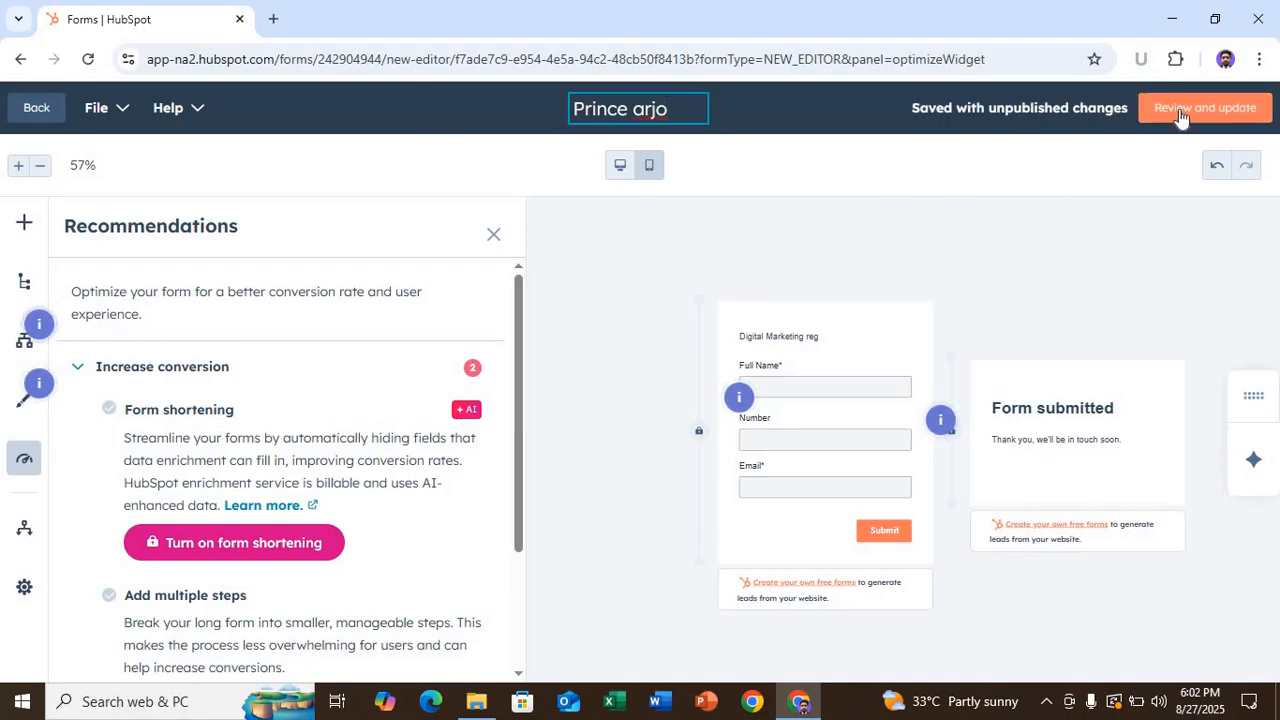
- Publish the updated form and view its Embed with HubSpot / HubSpot CMS sharing options
left_click(1182, 108)
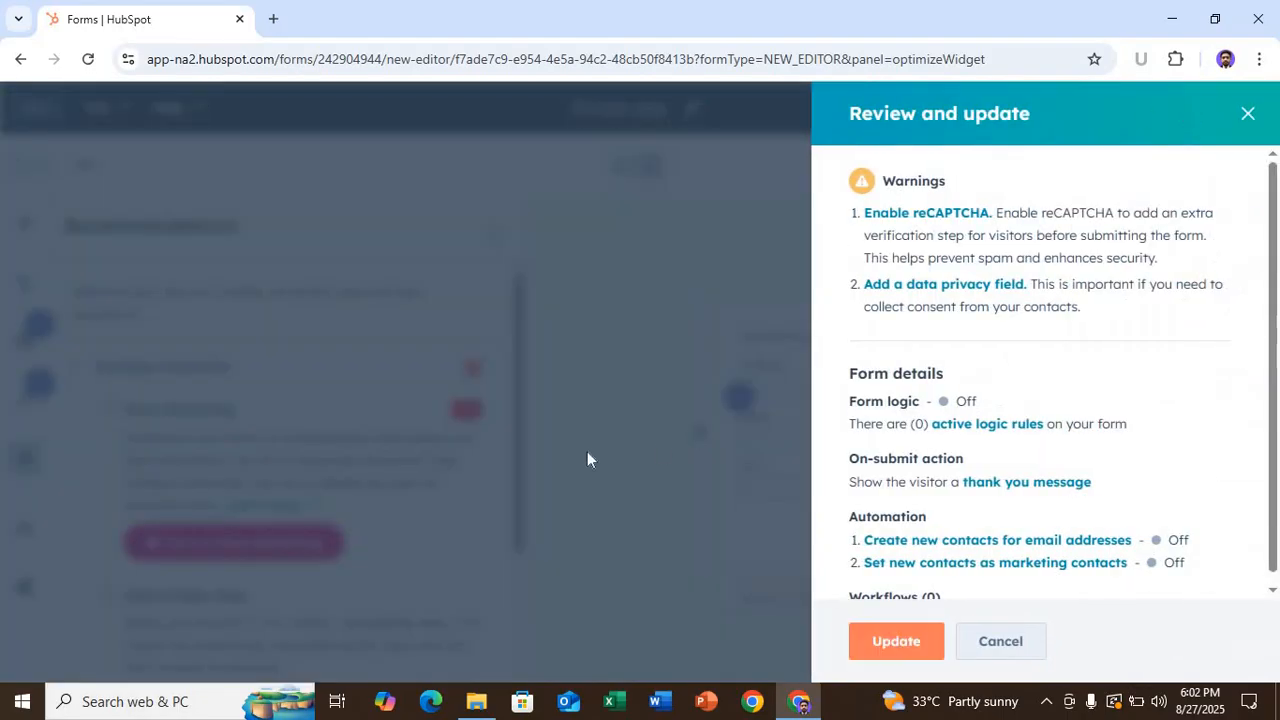
left_click(894, 645)
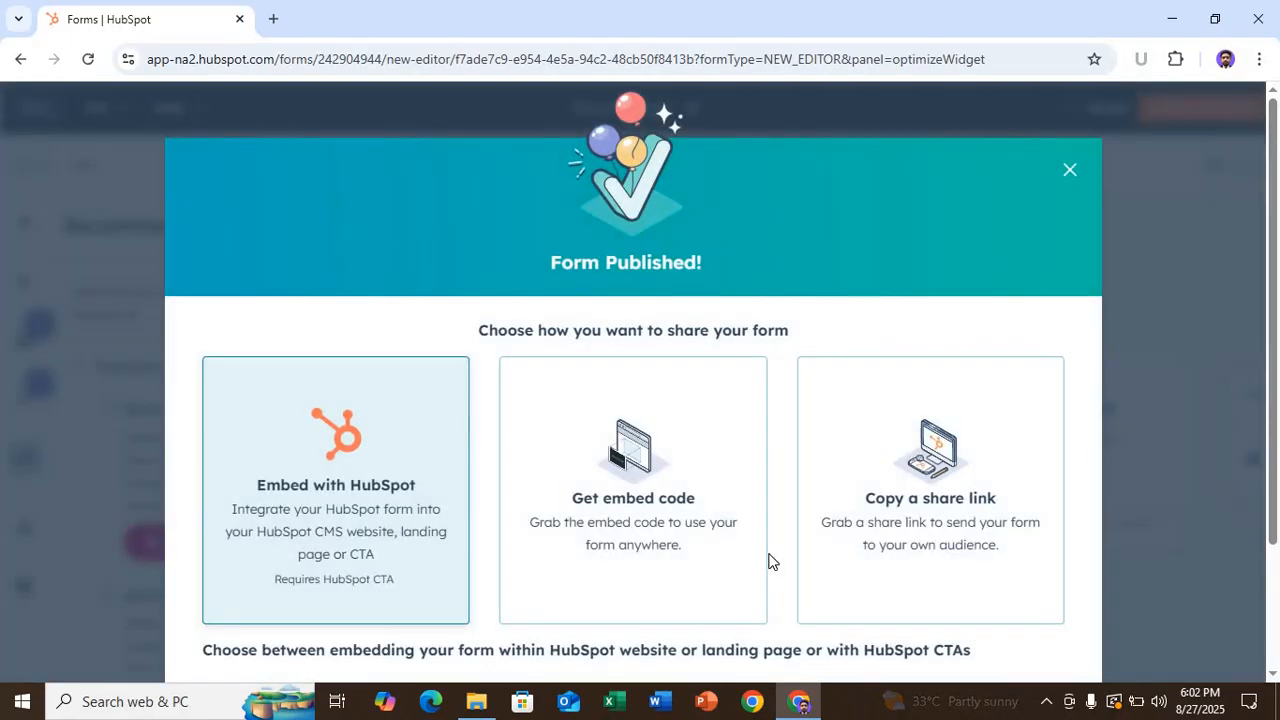
scroll(549, 417, "down", 2)
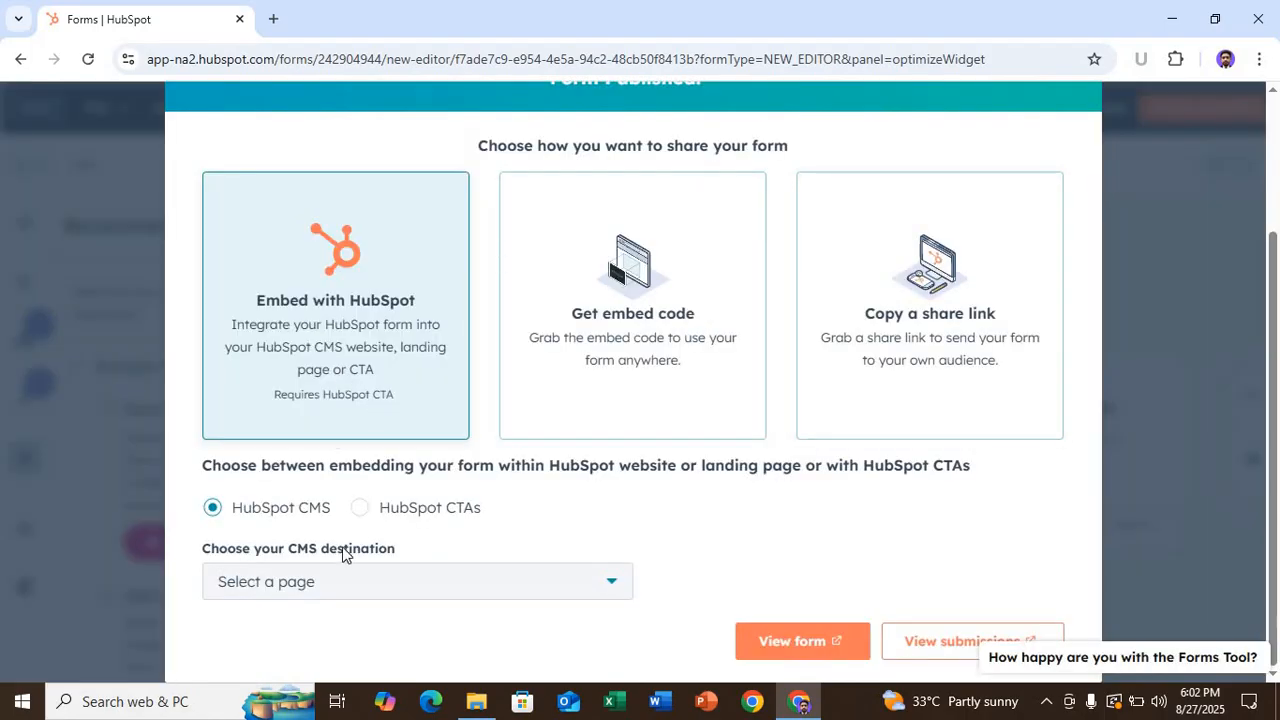
- Switch the sharing option from page embed to embed code, then to 'Copy a share link'
left_click(611, 587)
left_click(613, 591)
left_click(629, 306)
scroll(461, 543, "down", 2)
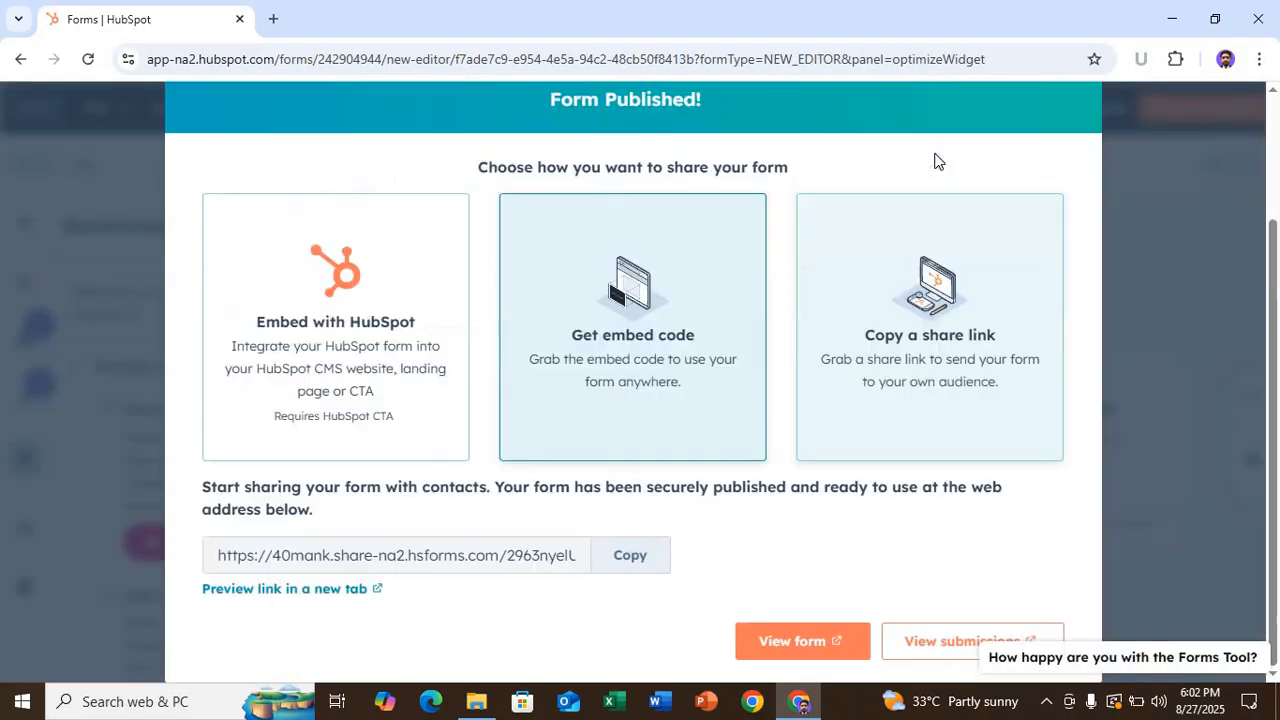
left_click(940, 286)
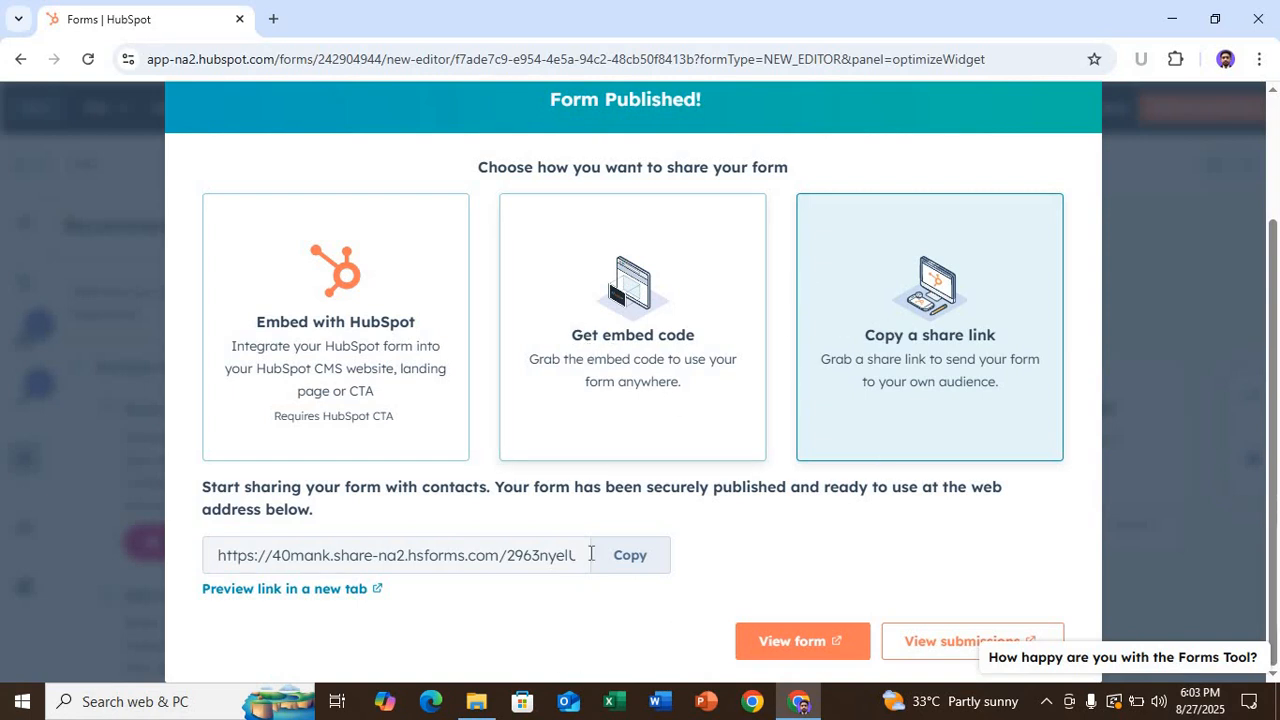
- Minimize Chrome and open the job 6 folder in a maximized File Explorer window
left_click(1171, 24)
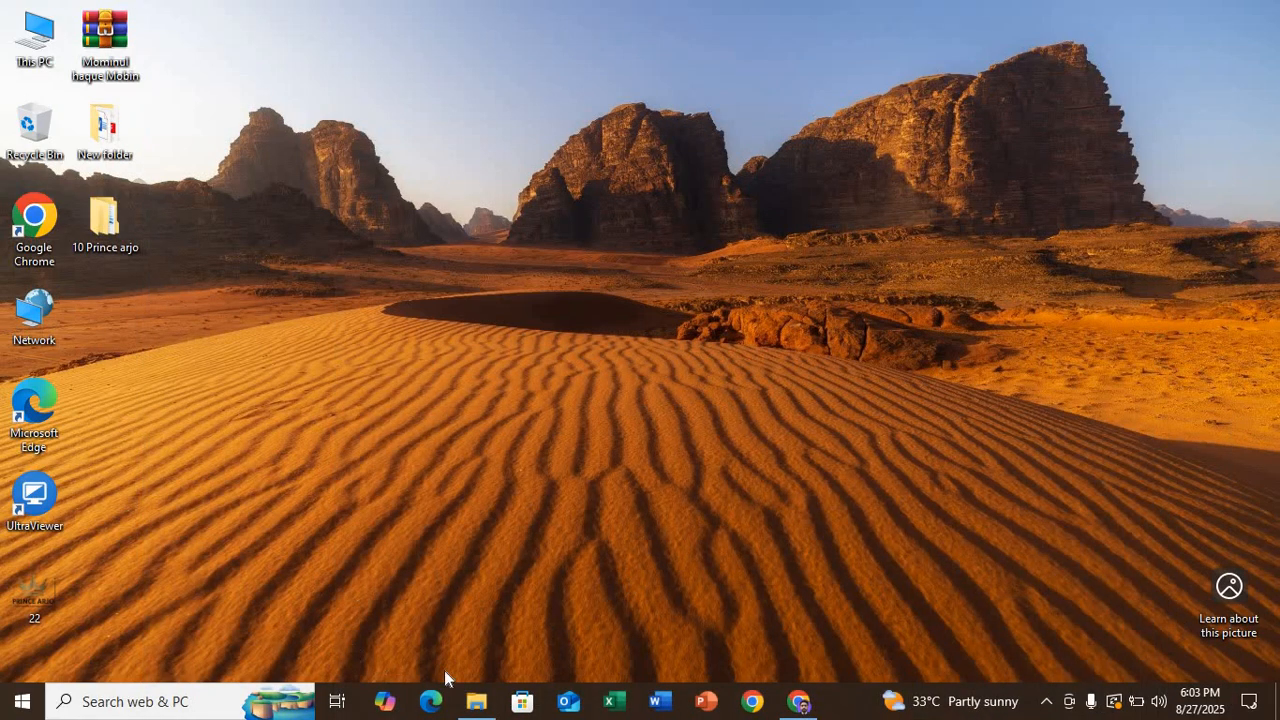
double_click(121, 227)
double_click(521, 374)
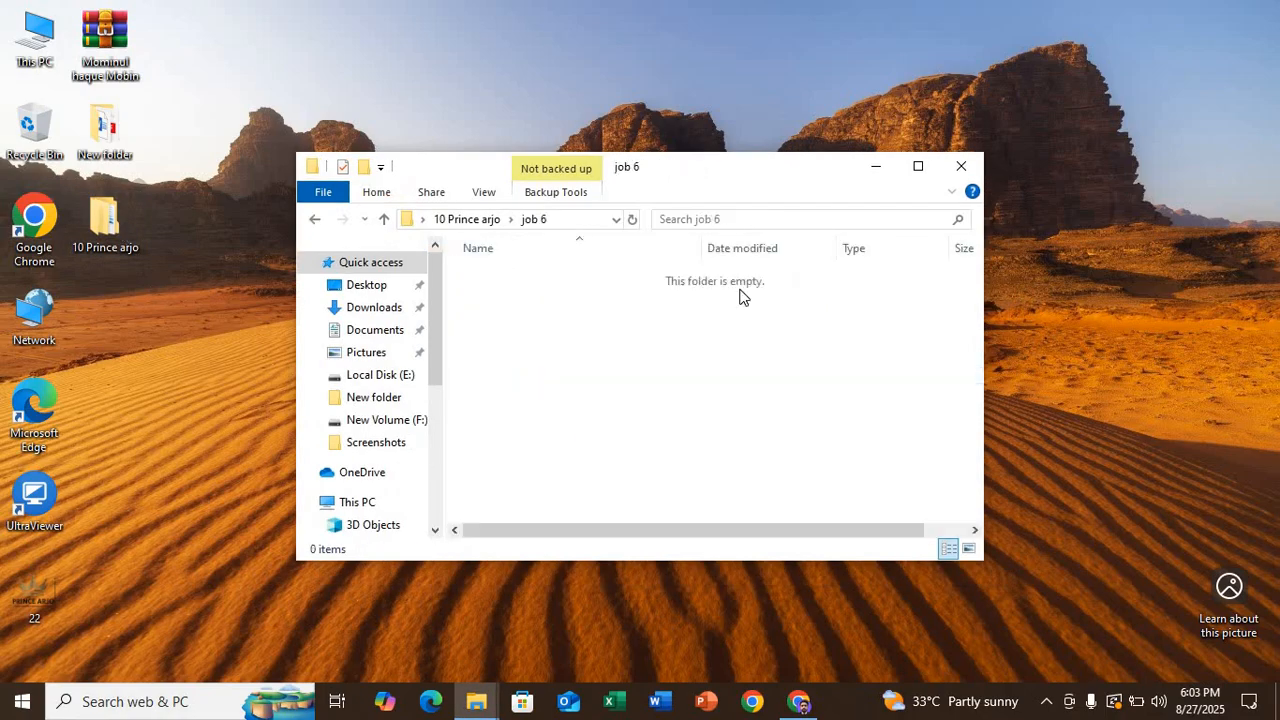
left_click(918, 166)
- Create a New Microsoft Excel Worksheet with the default name and open it full screen
right_click(245, 290)
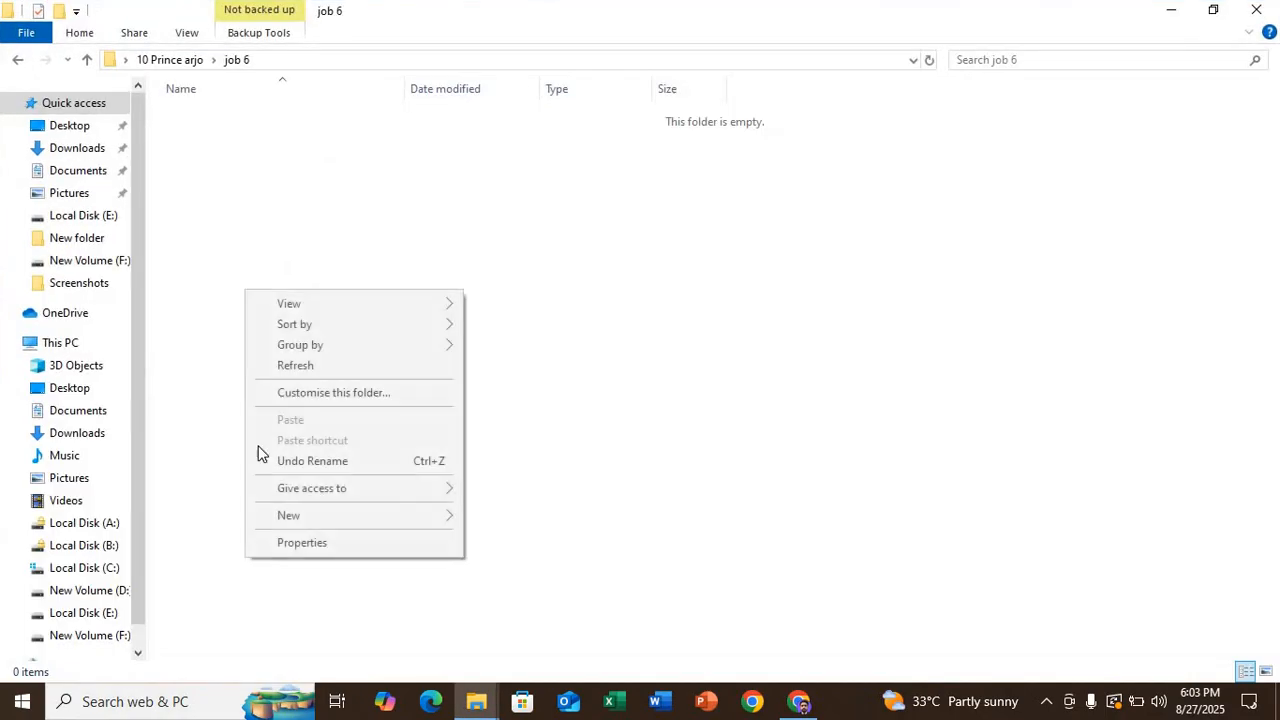
mouse_move(399, 517)
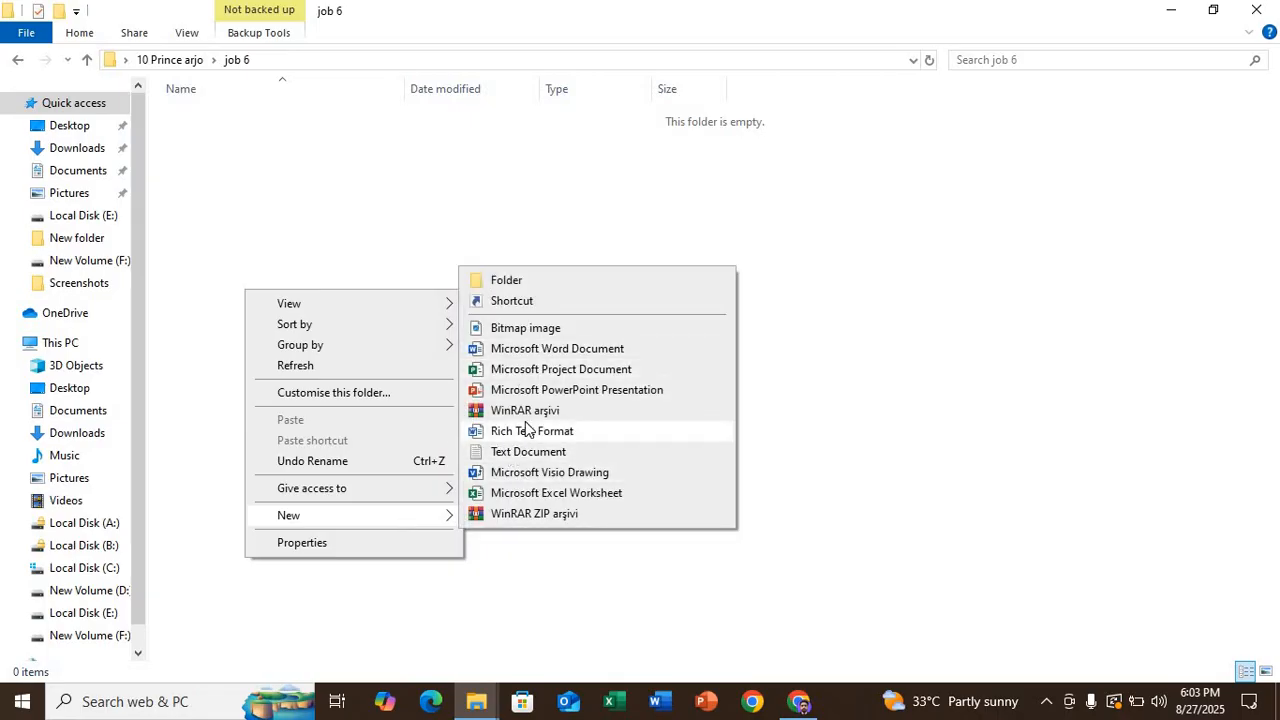
left_click(512, 492)
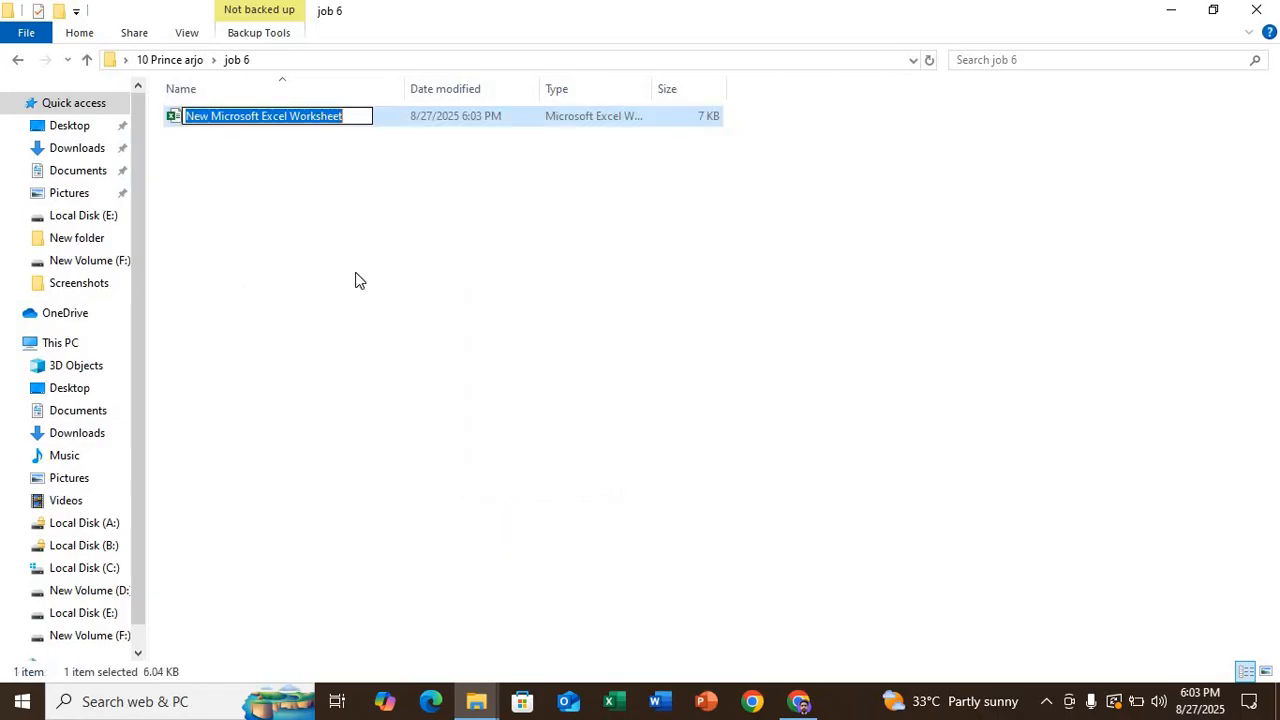
left_click(330, 214)
double_click(335, 119)
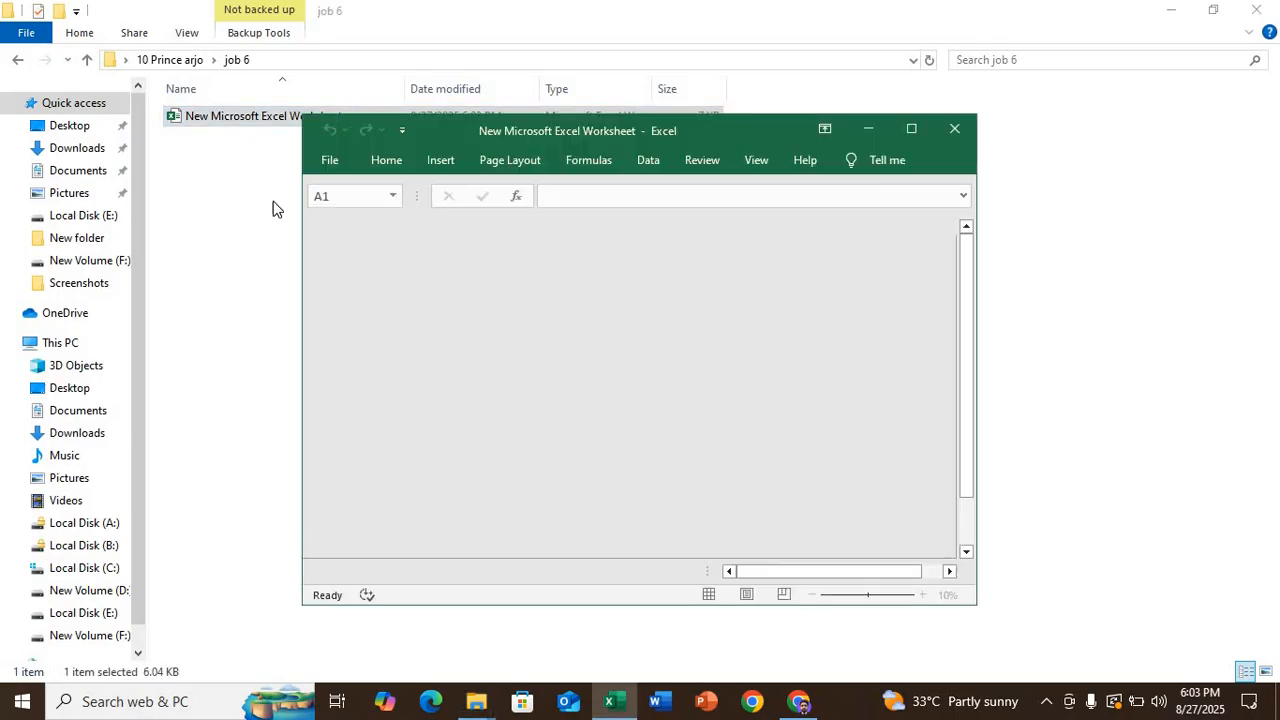
left_click(925, 126)
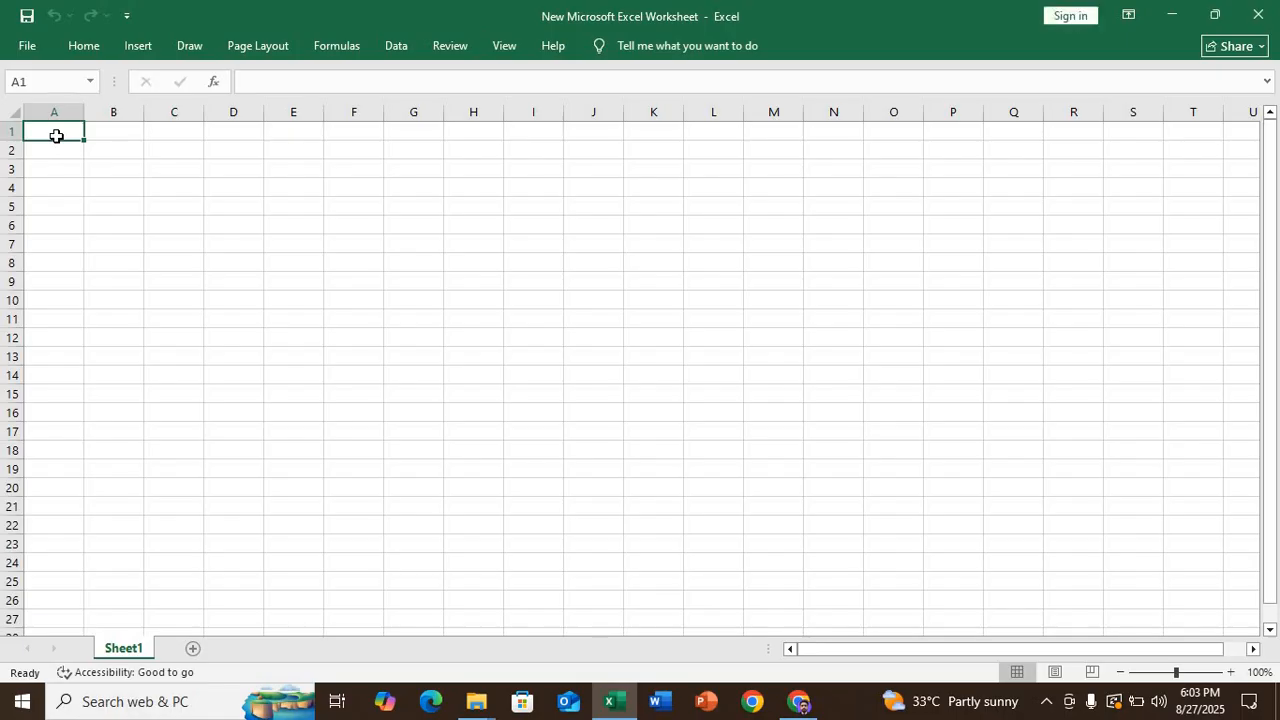
- Enter the label 'From link' in cell A1
type("From ")
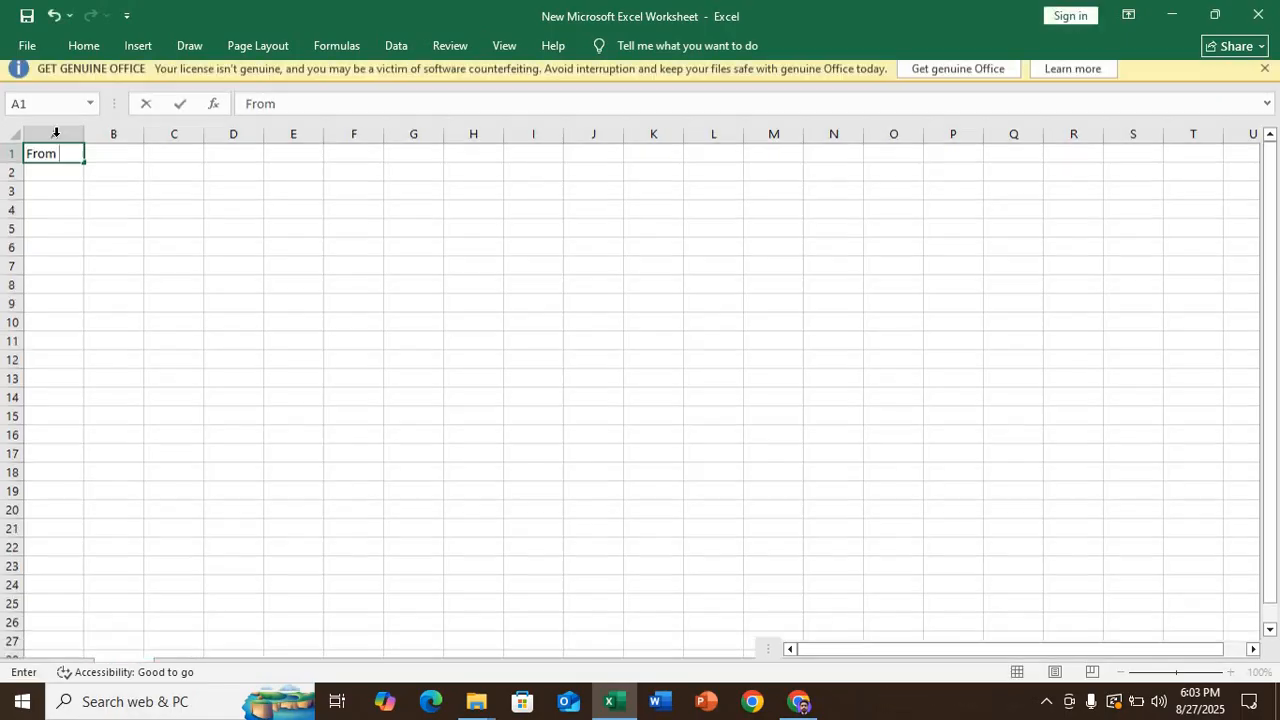
type("link")
key("Tab")
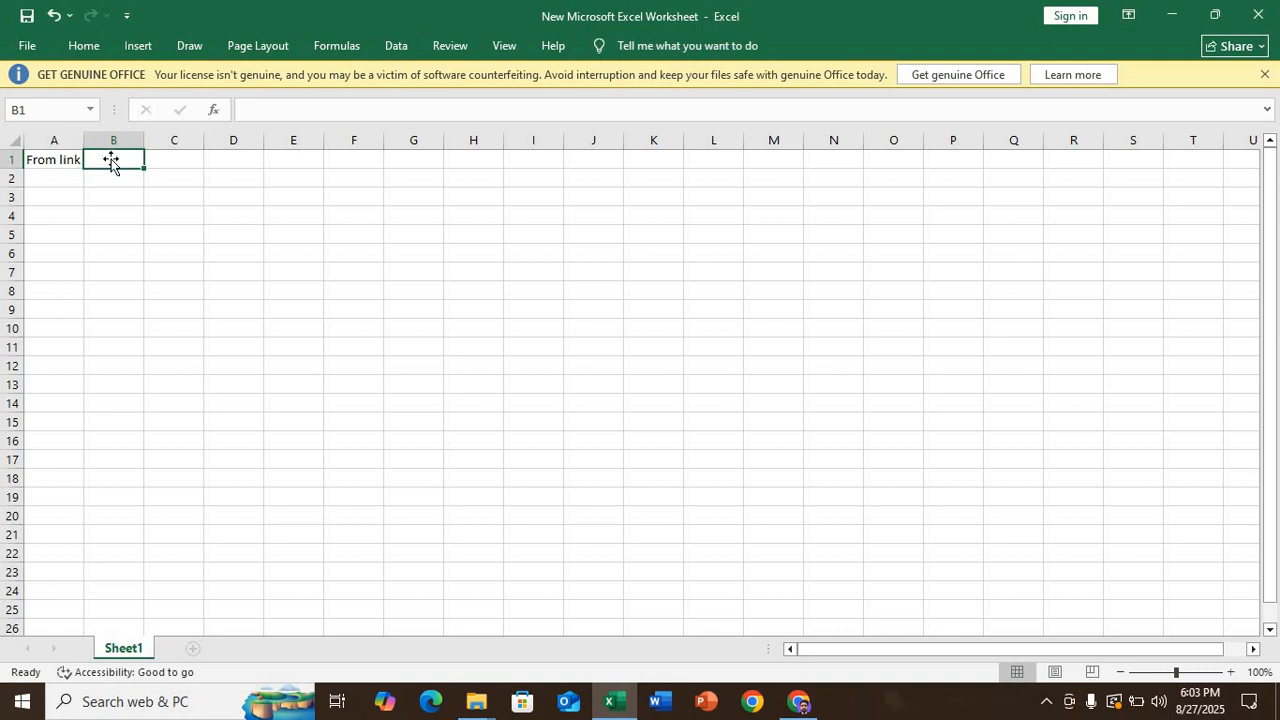
key("ctrl+v")
key("ctrl+z")
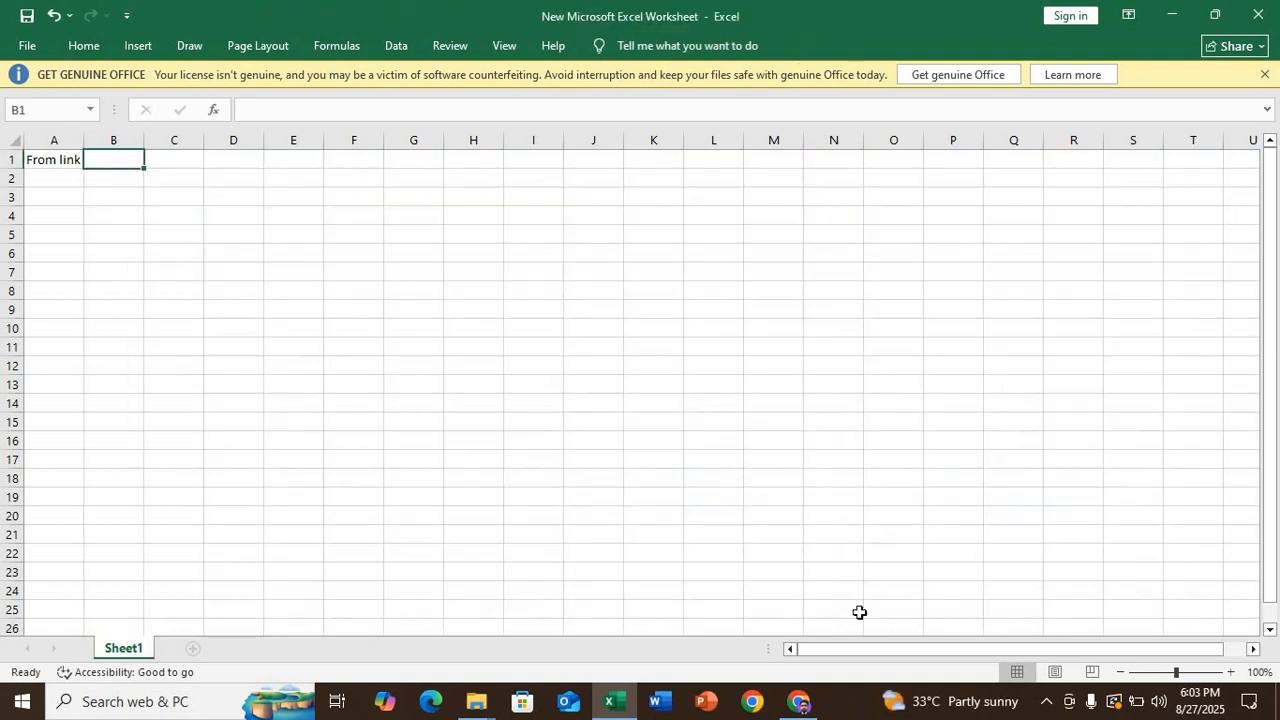
- Paste the HubSpot form's share link into B1 and widen columns A and B to fit
left_click(802, 704)
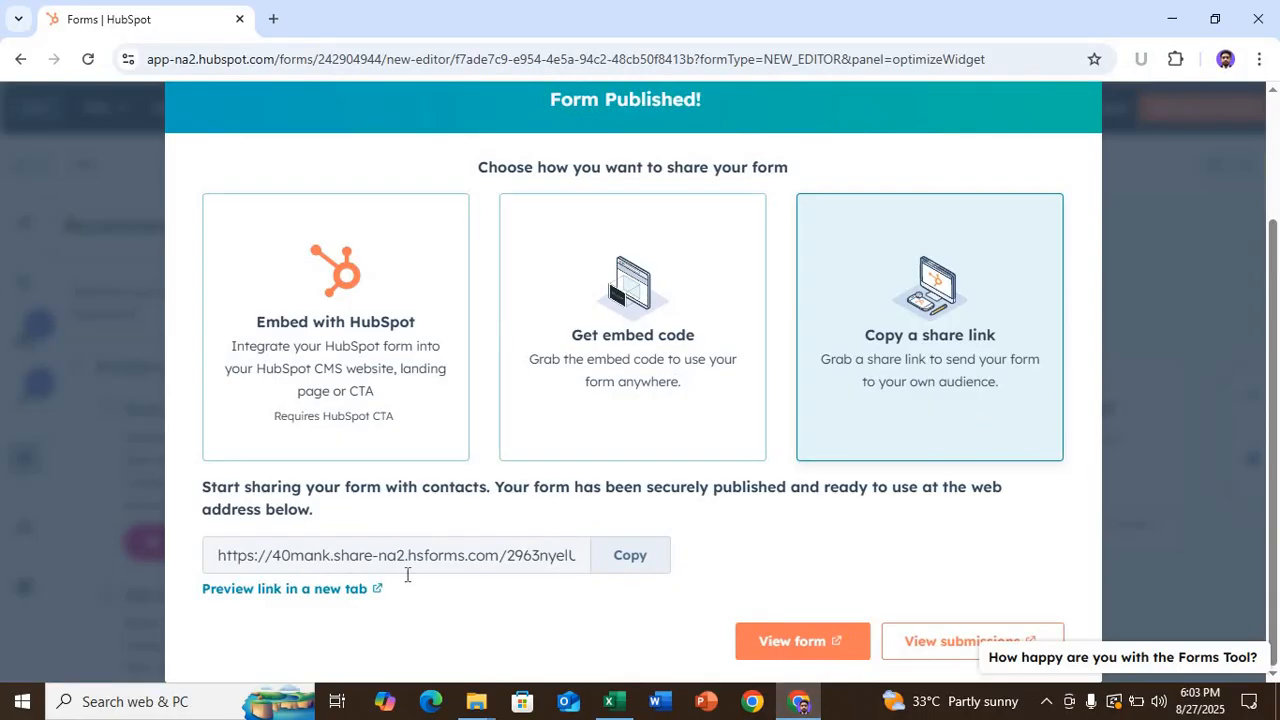
left_click(628, 556)
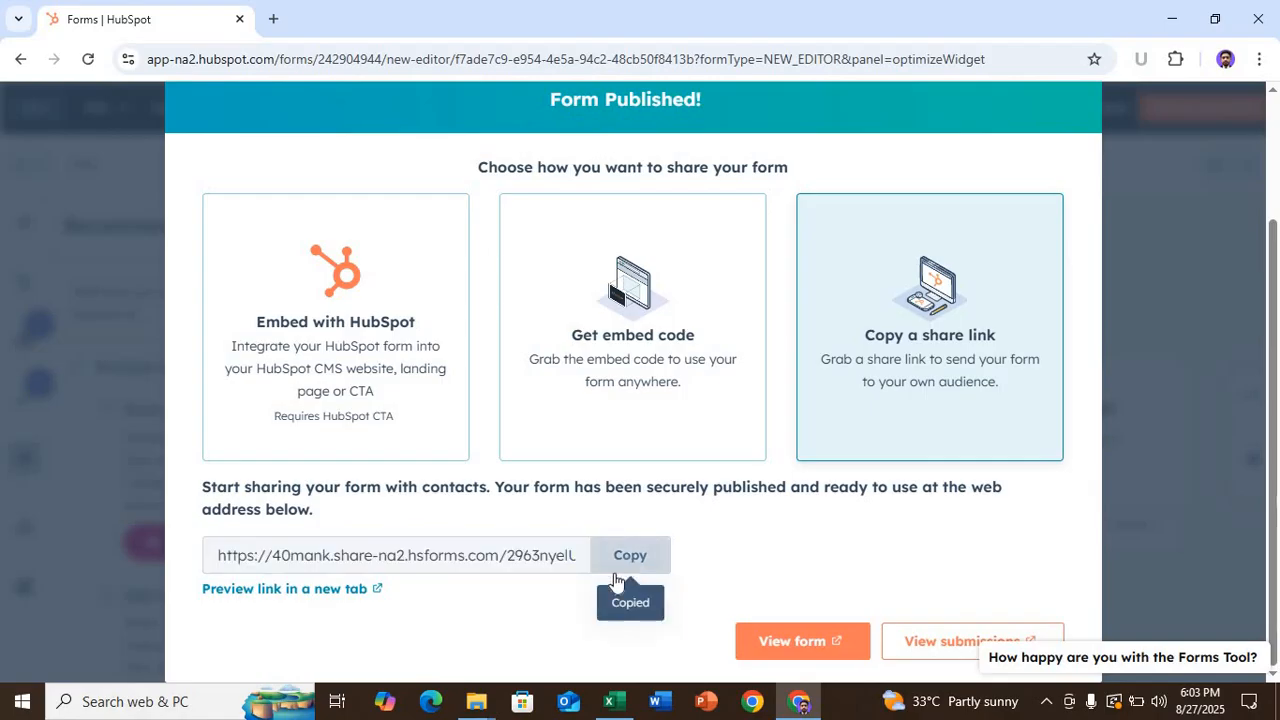
left_click(605, 703)
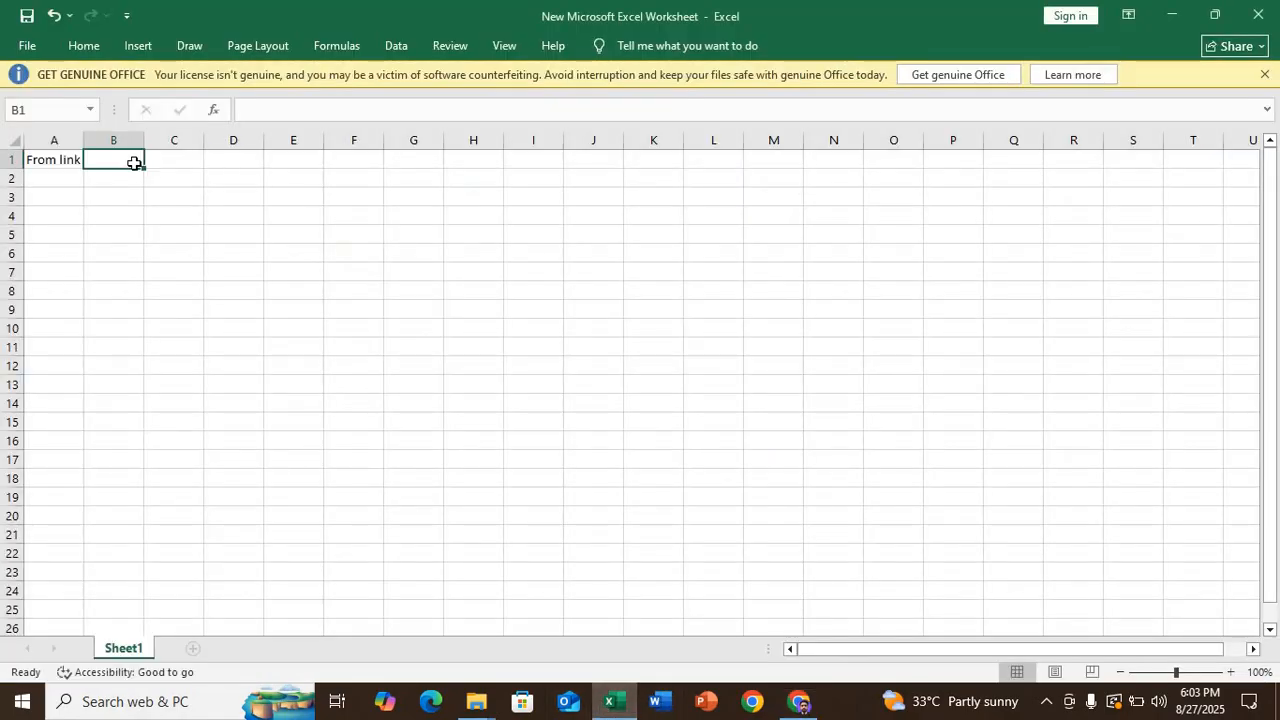
key("ctrl+v")
left_click(166, 254)
double_click(144, 139)
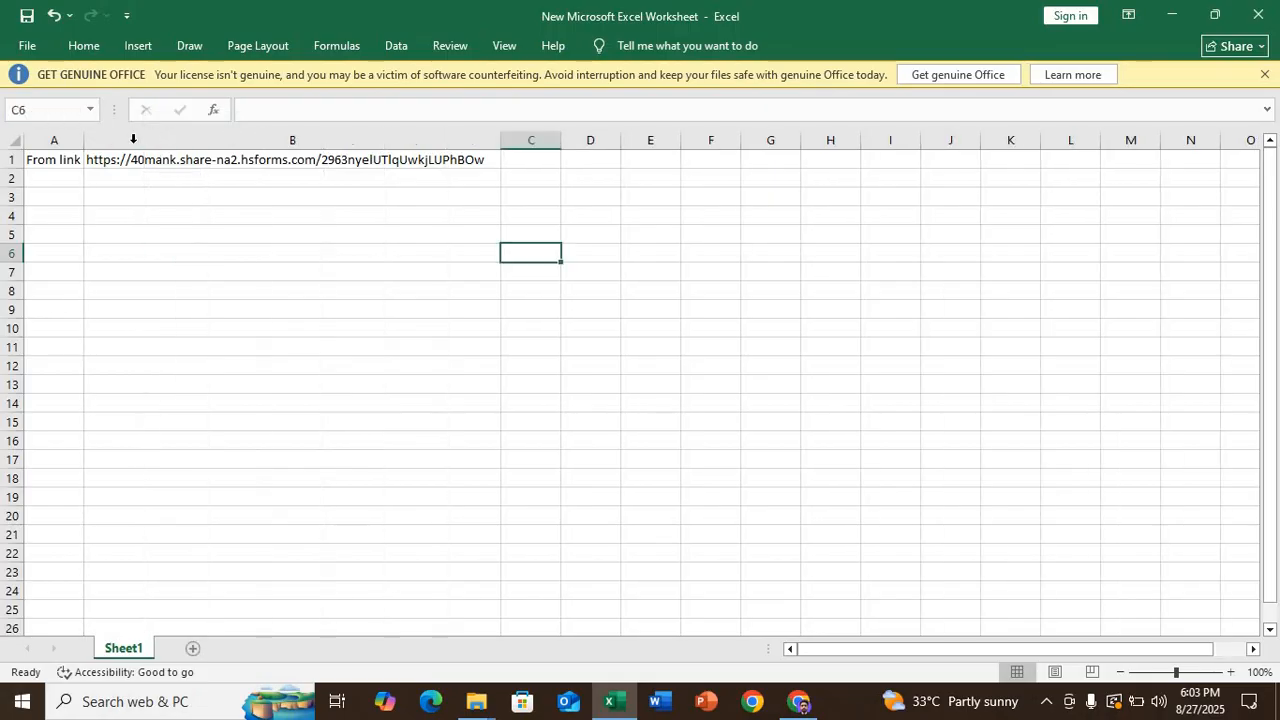
left_click_drag(84, 140, 96, 141)
left_click(135, 240)
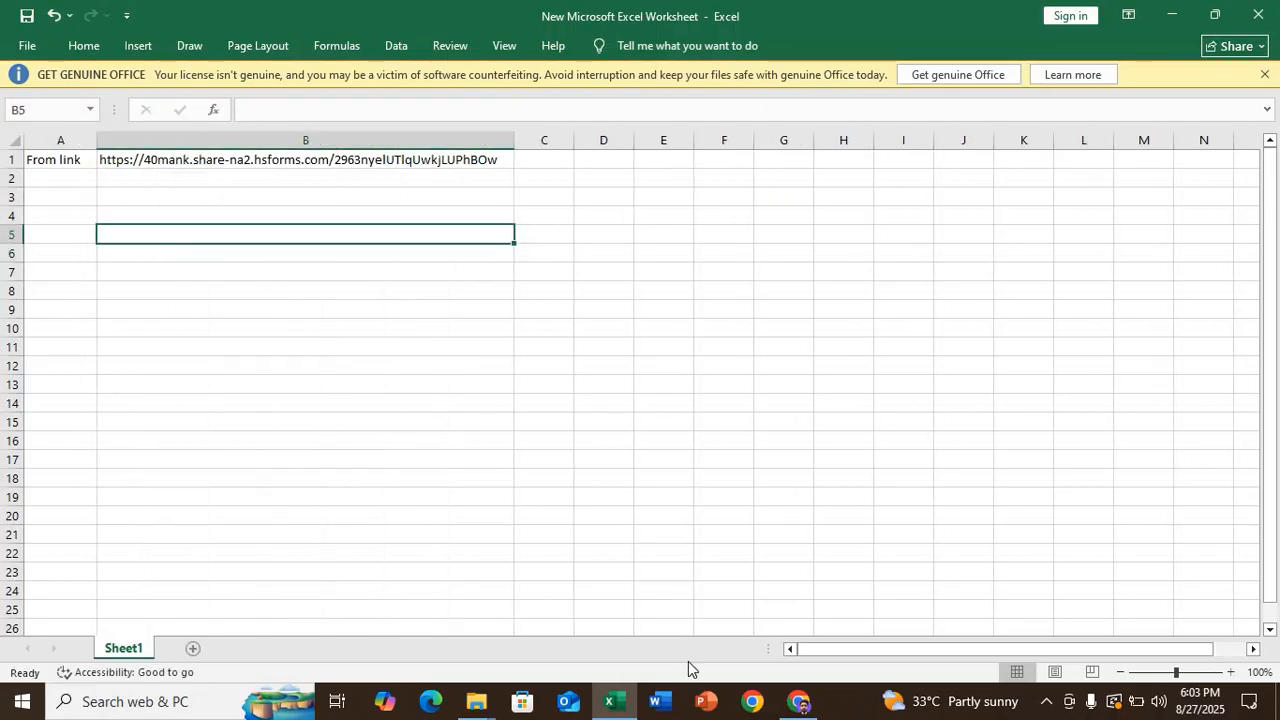
left_click(798, 700)
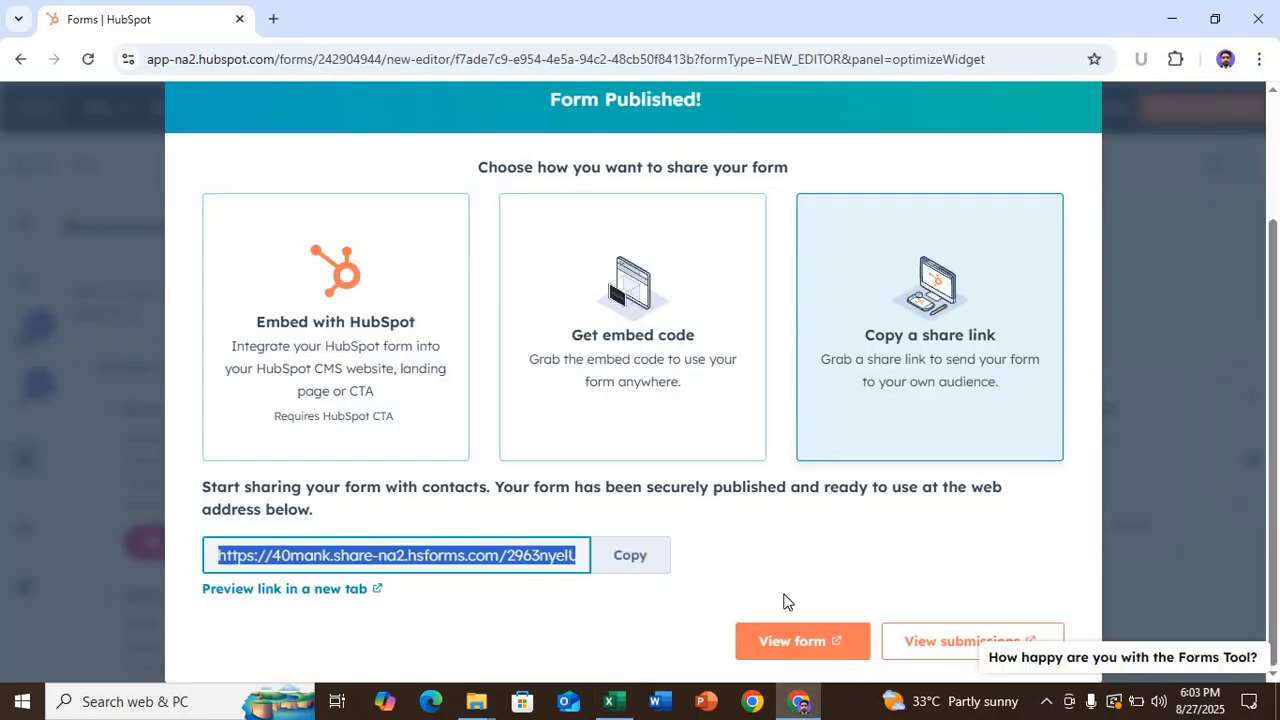
- Open the published form and clear the autofilled Full Name, Number and Email entries
left_click(803, 655)
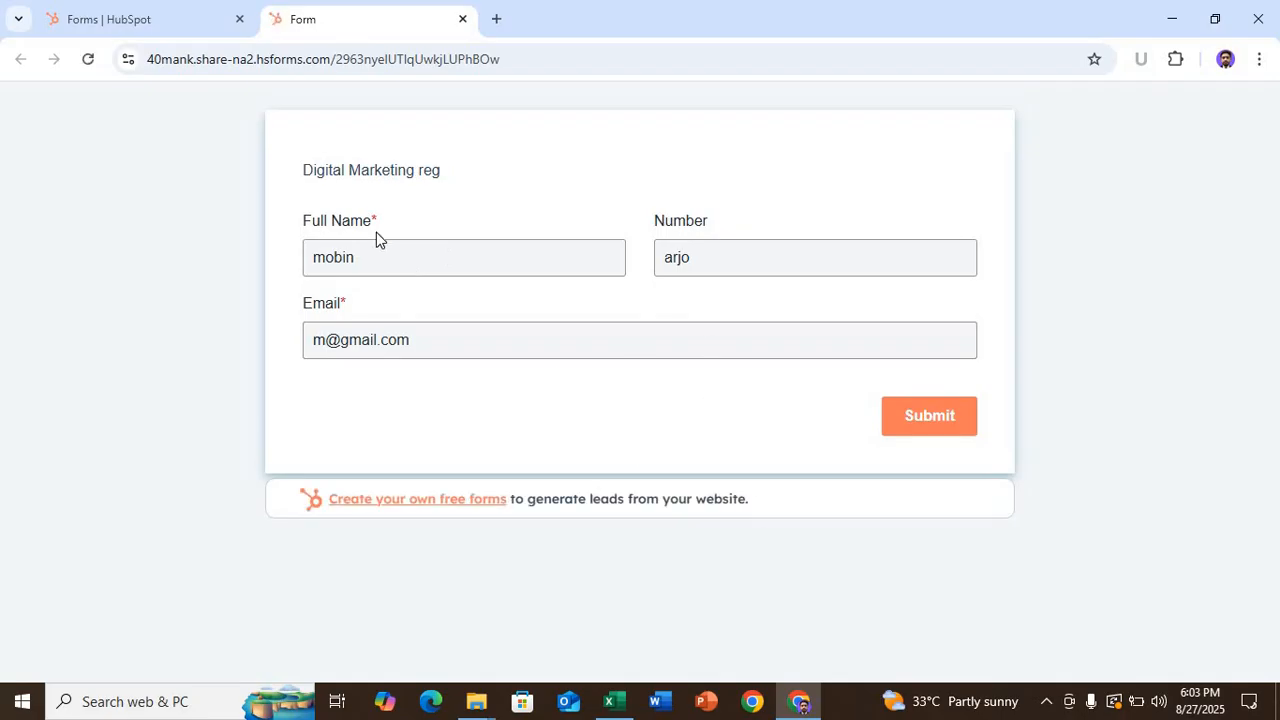
left_click_drag(391, 257, 278, 267)
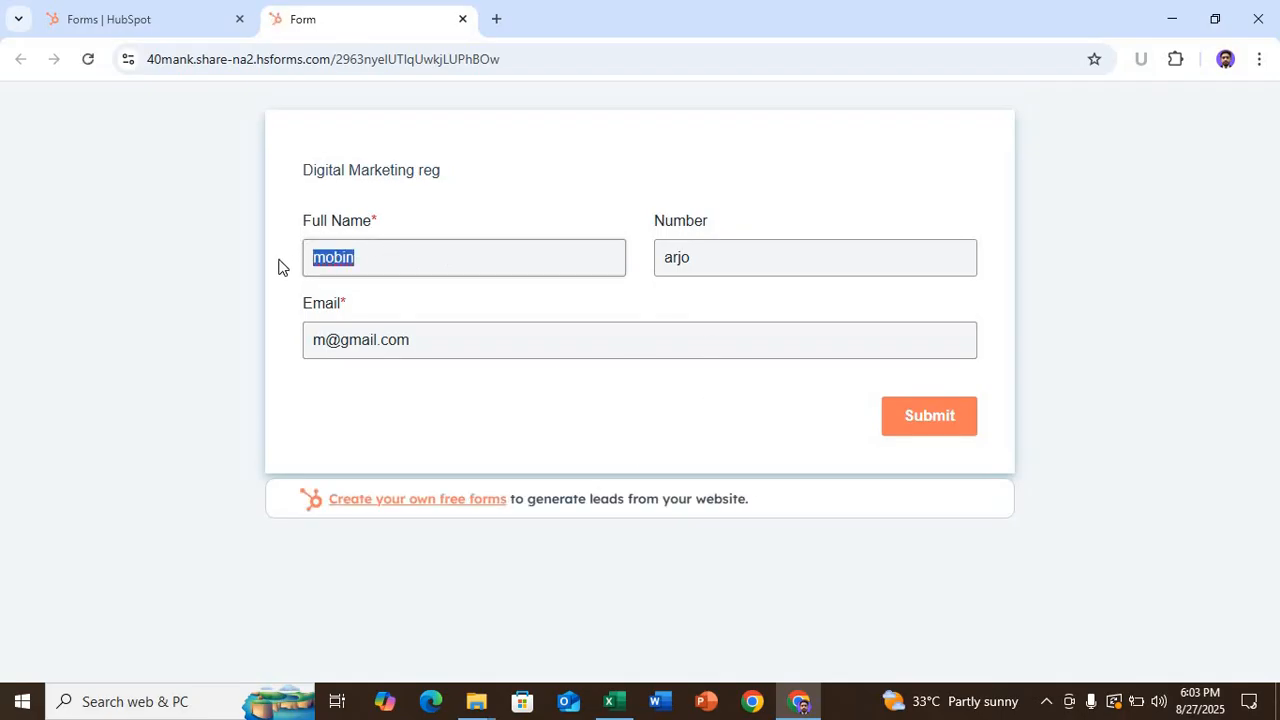
key("BackSpace")
left_click_drag(757, 255, 596, 311)
key("BackSpace")
left_click_drag(411, 366, 296, 380)
key("BackSpace")
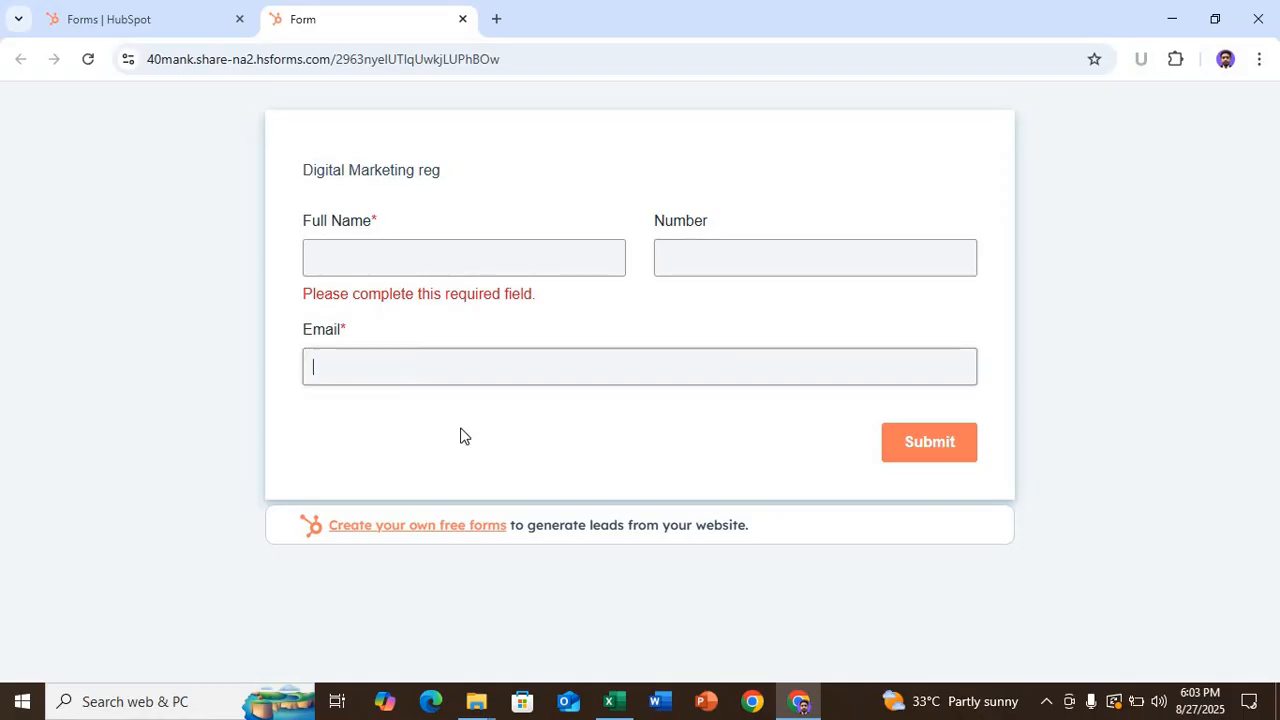
- Submit a test registration with name 'a', number 01 and email 'asd'
left_click(333, 256)
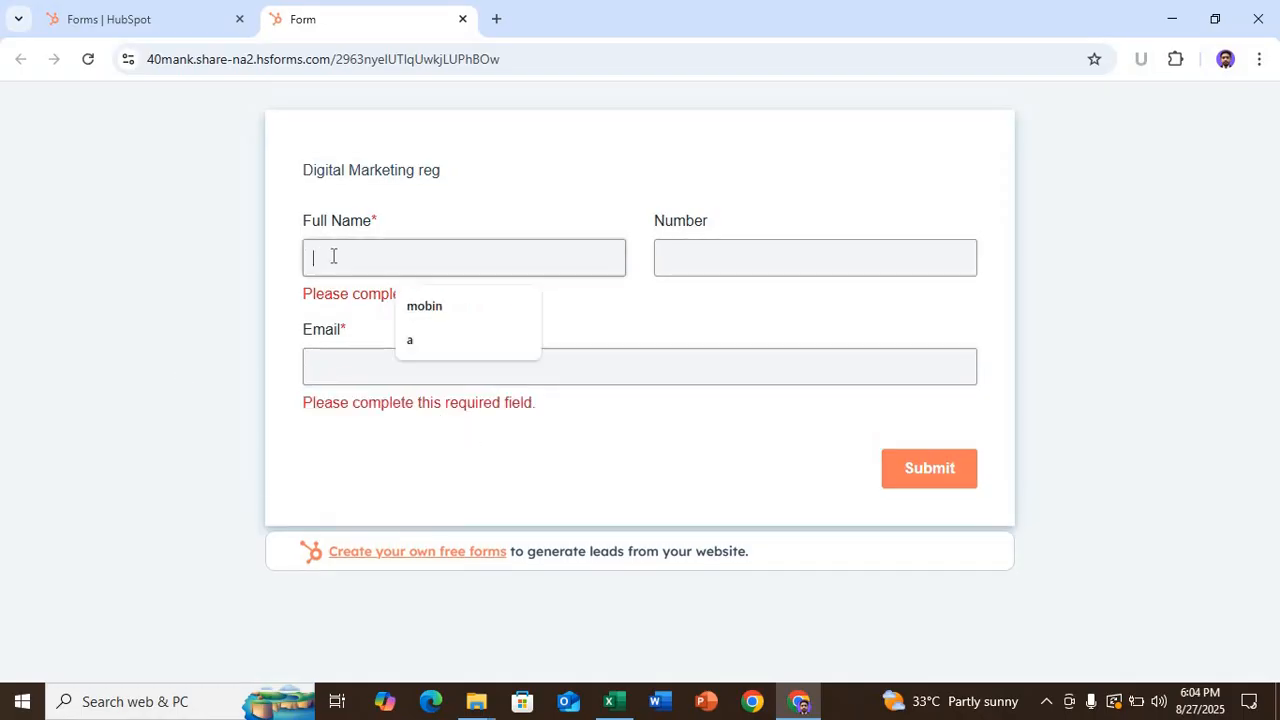
type("asdf")
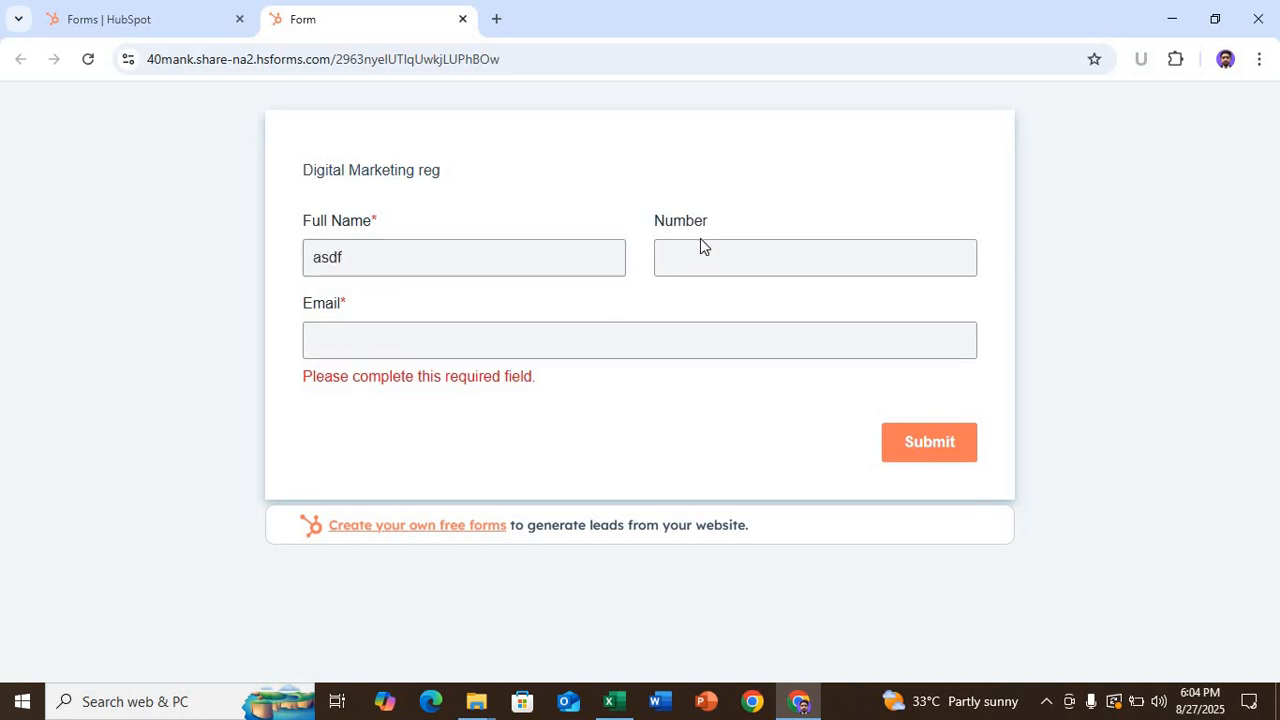
double_click(701, 238)
left_click(699, 252)
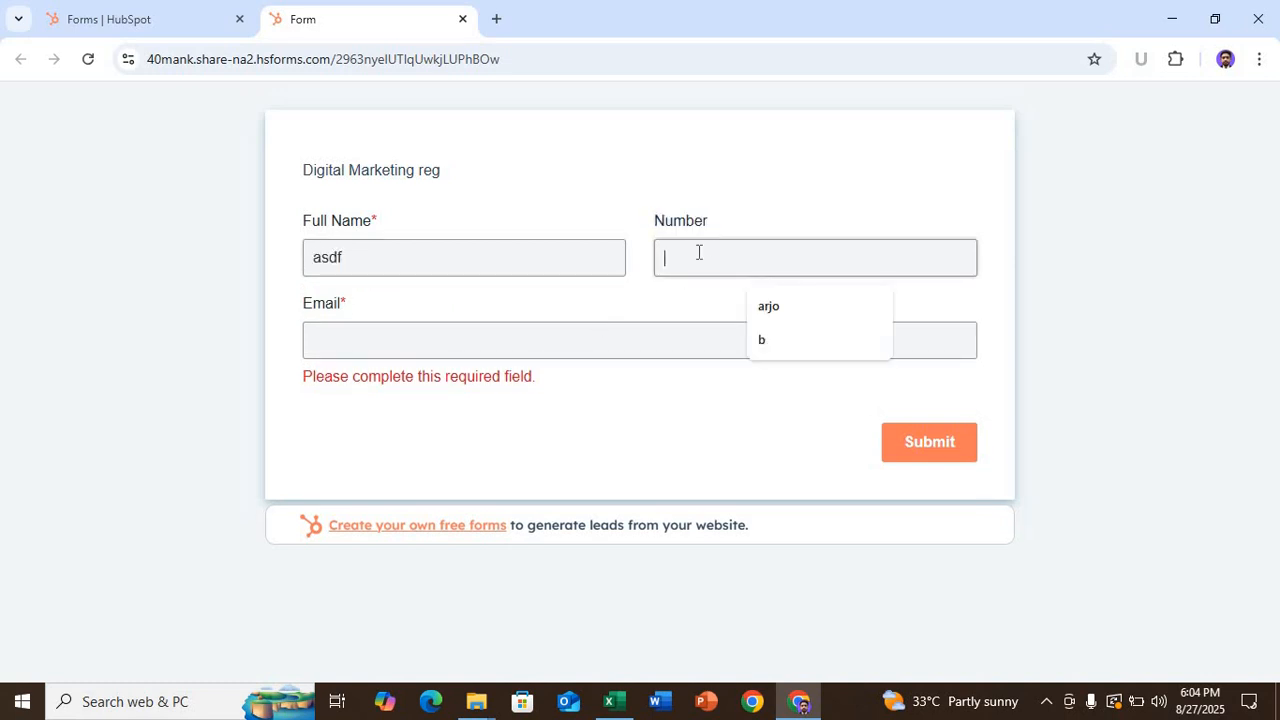
type("01")
left_click(437, 339)
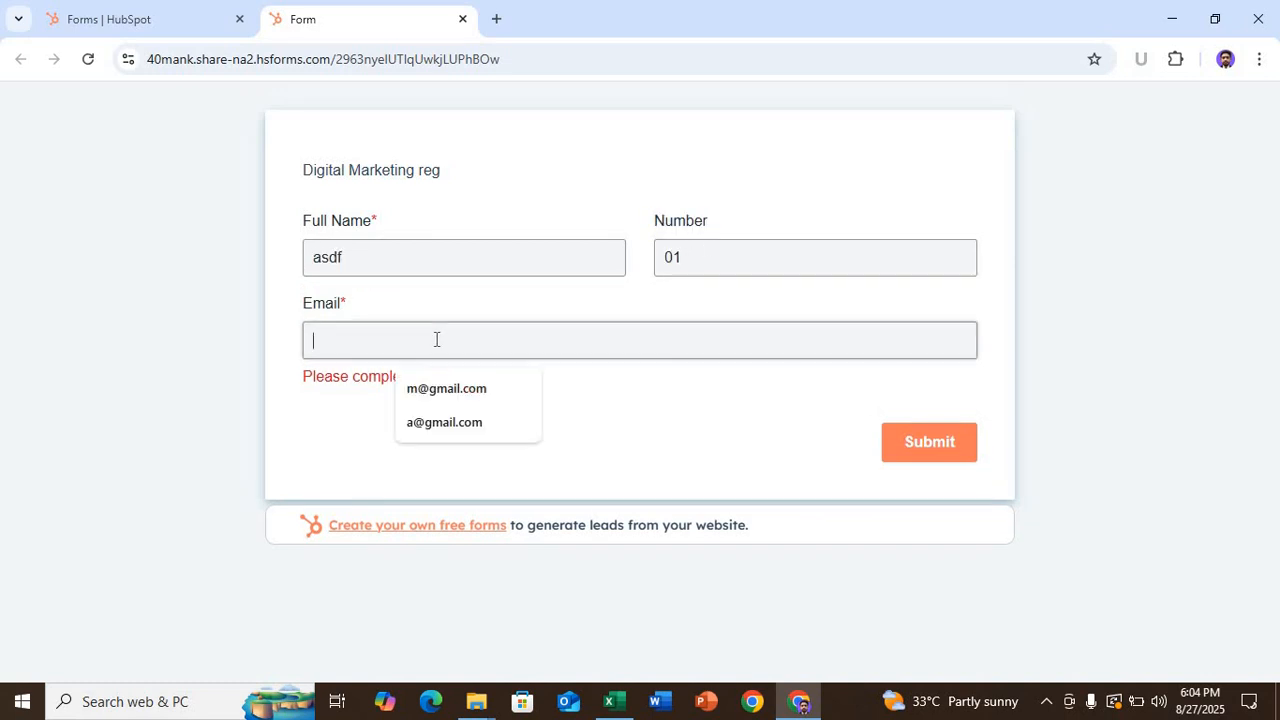
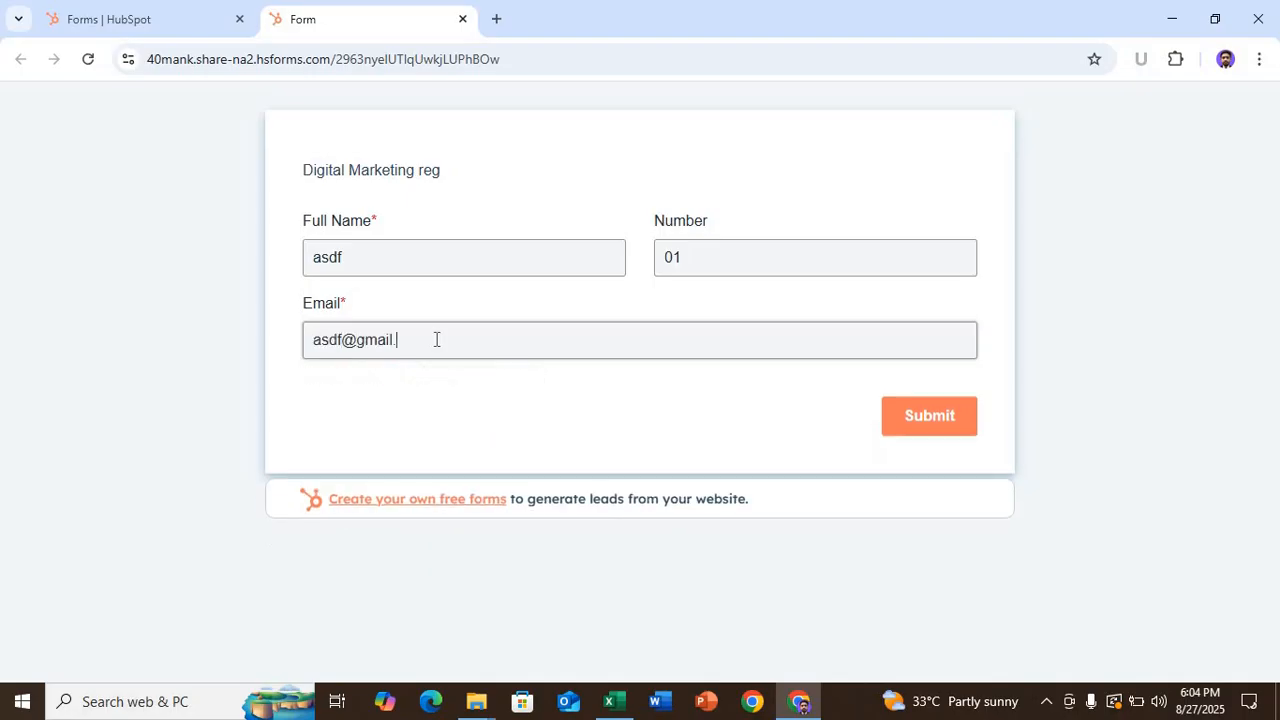
left_click(934, 426)
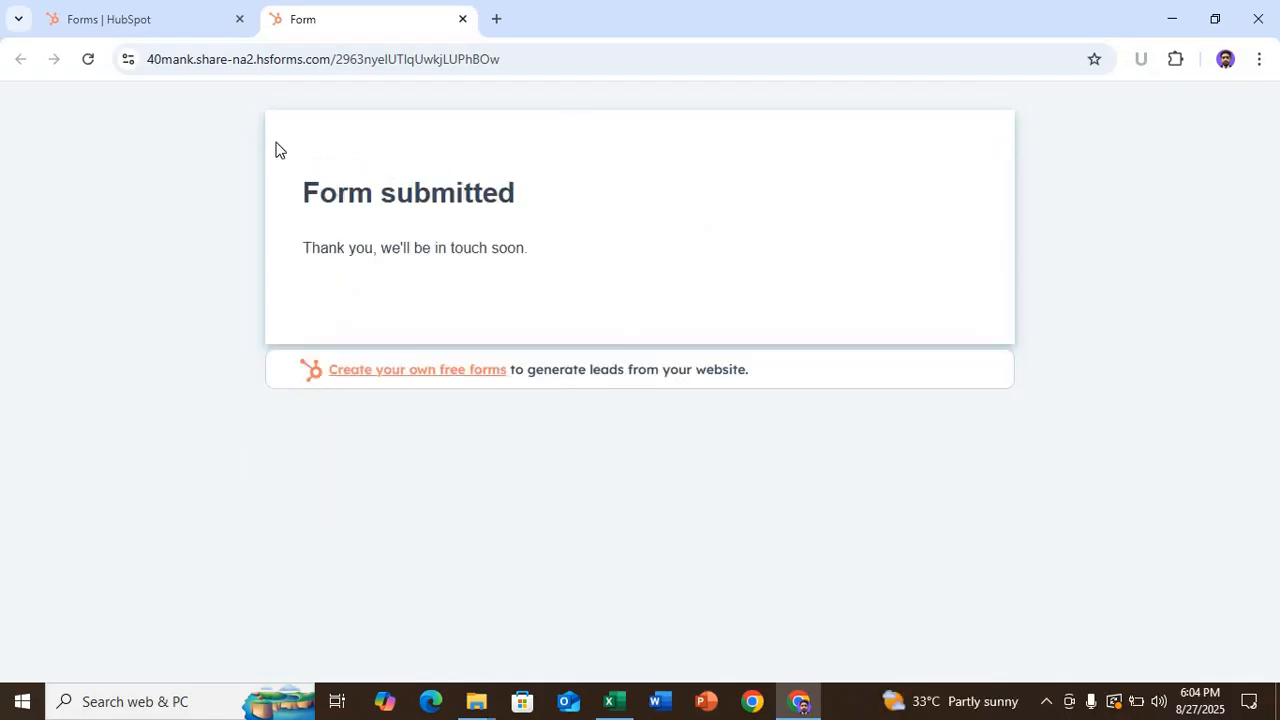
left_click(105, 20)
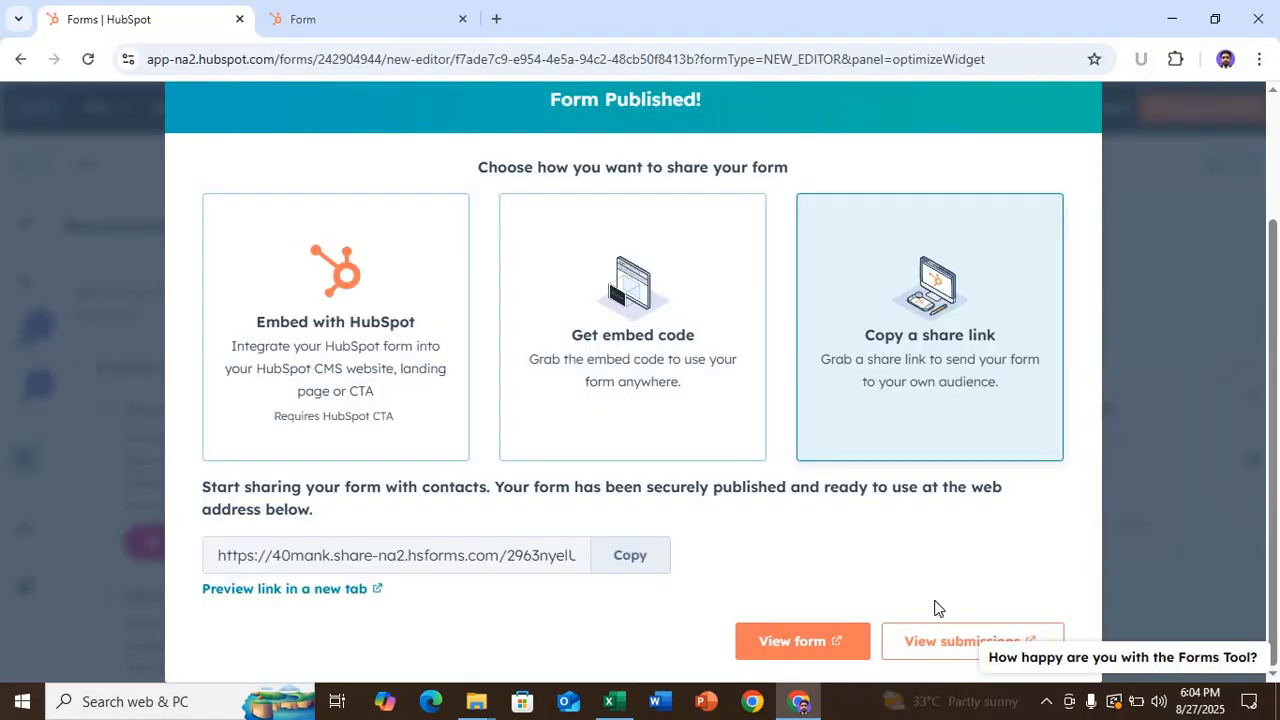
- View the test contact's submission details on the Submissions tab, then return to the form tab
left_click(952, 644)
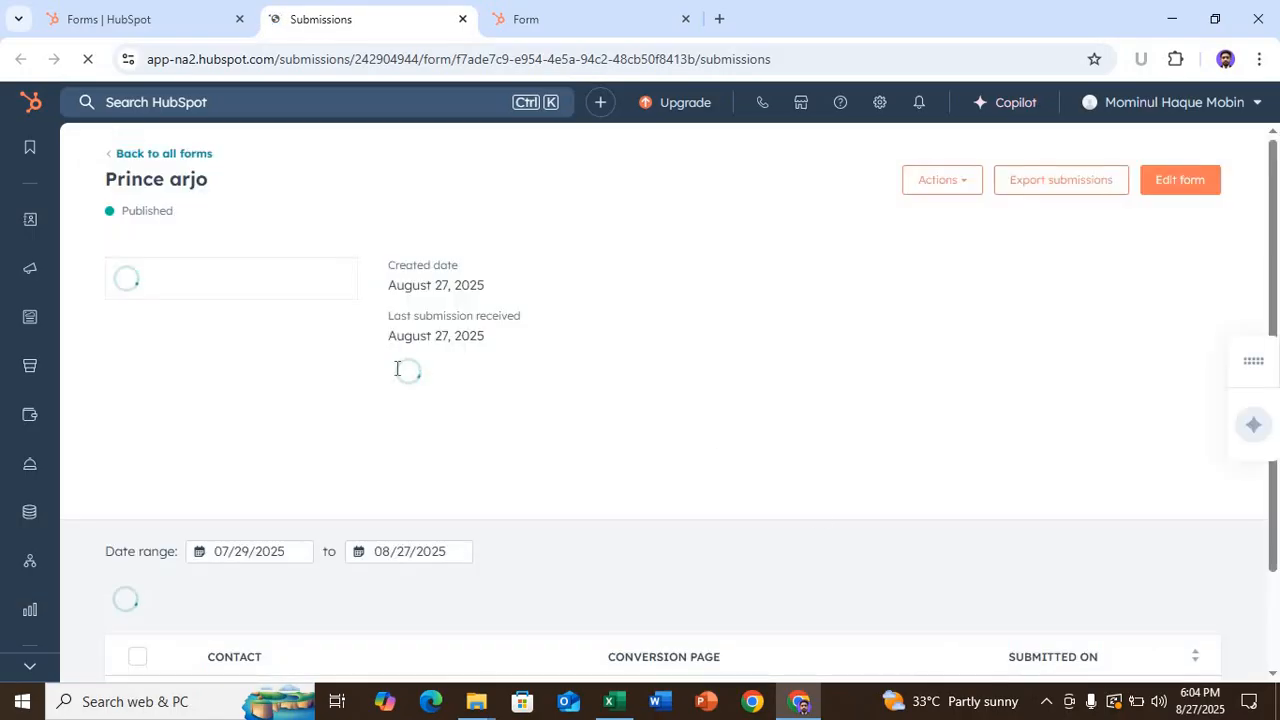
scroll(323, 362, "down", 1)
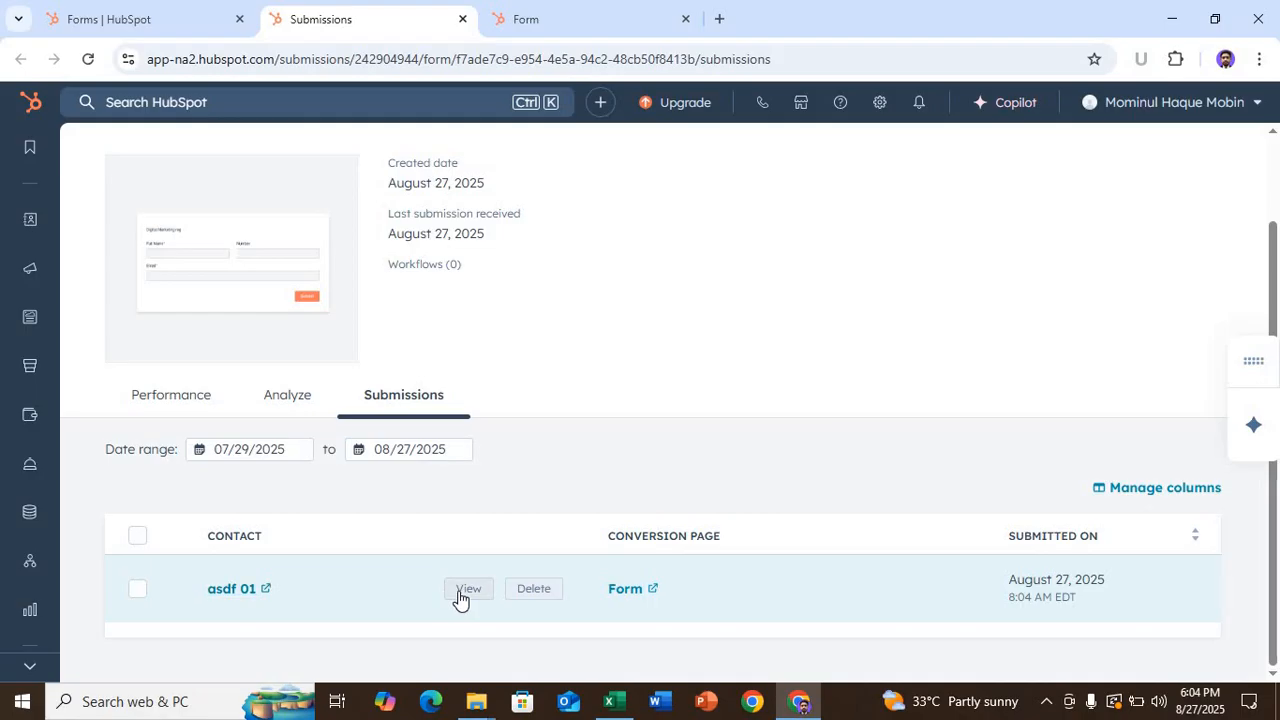
left_click(455, 588)
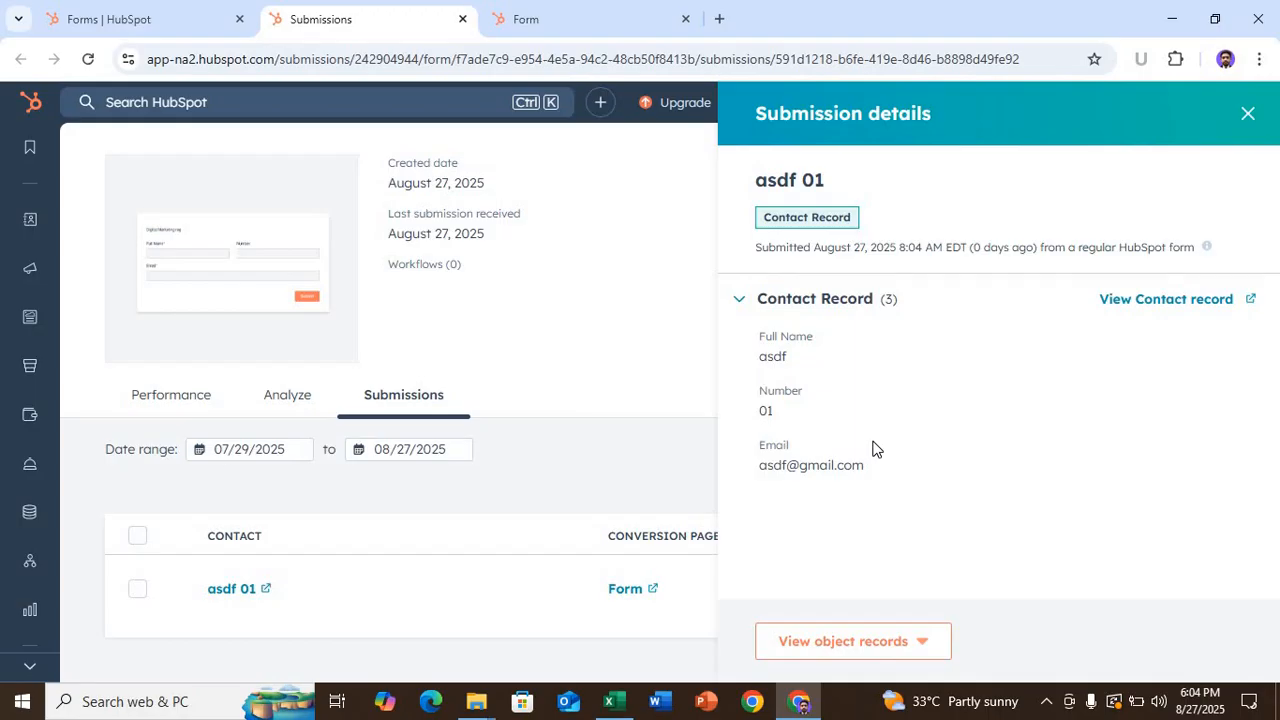
left_click(1248, 113)
left_click(150, 19)
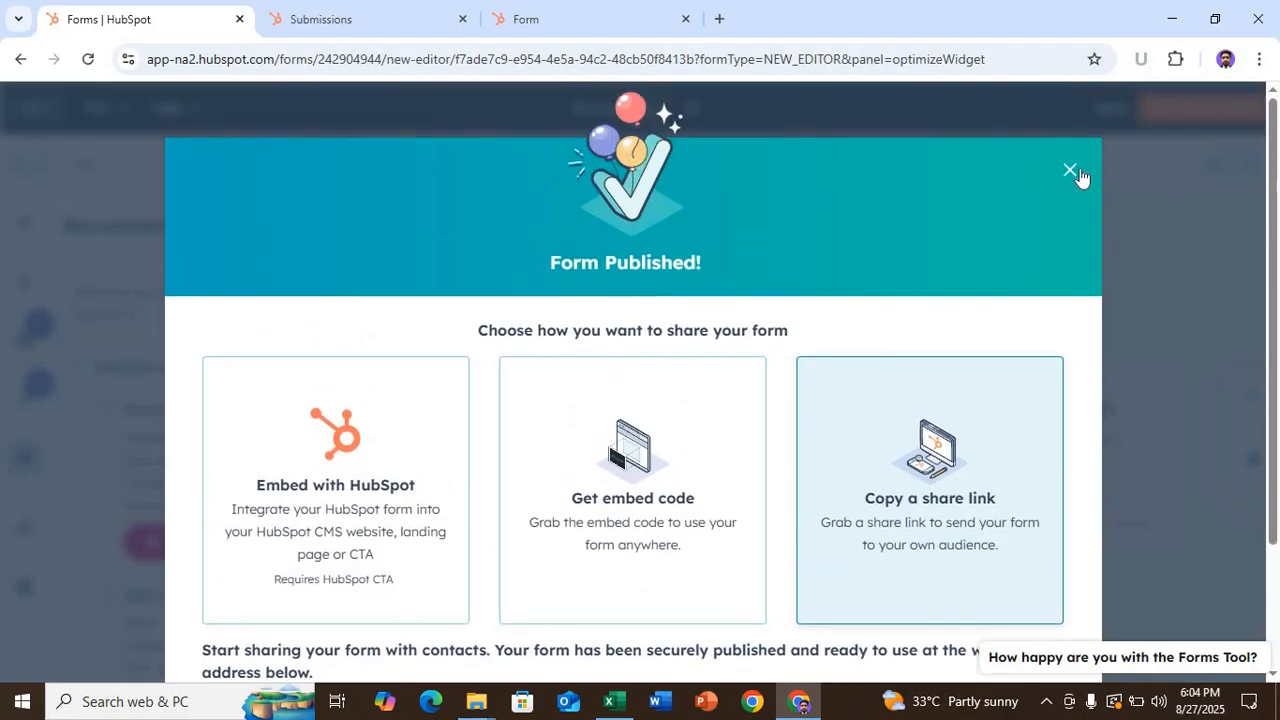
- Close the Form Published dialog and return to the Forms list showing both published forms
left_click(1072, 172)
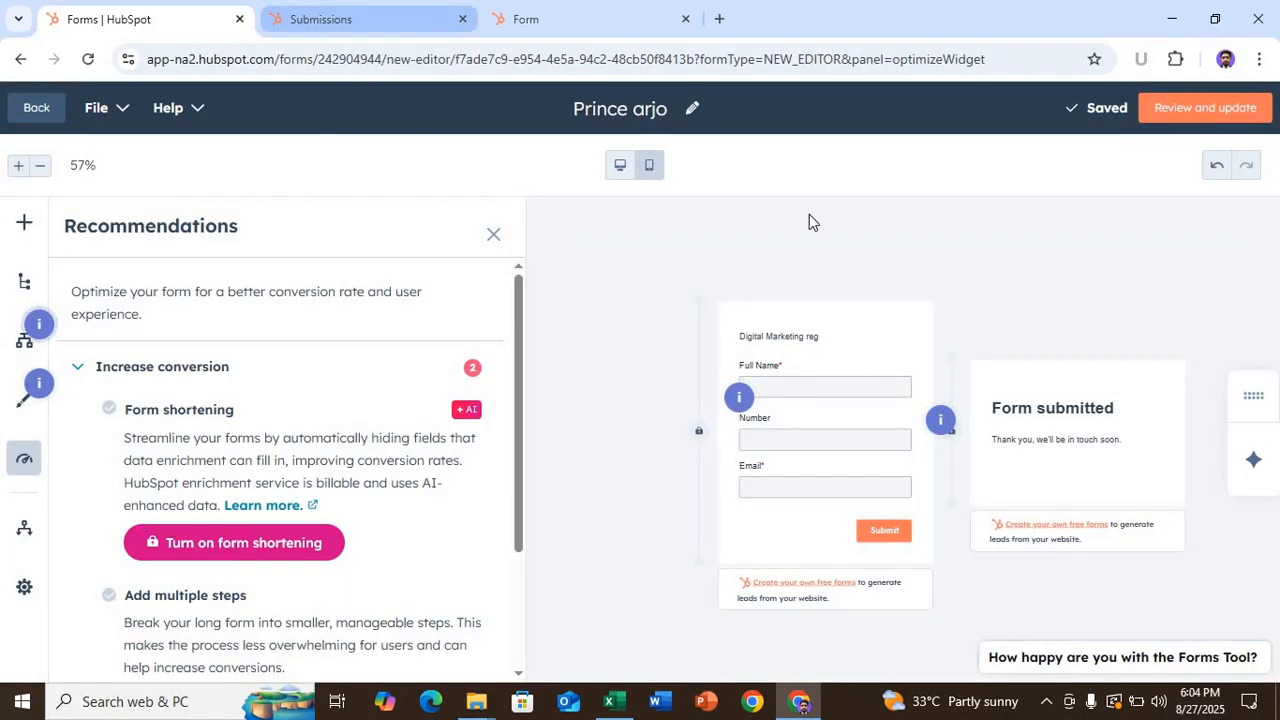
left_click(40, 109)
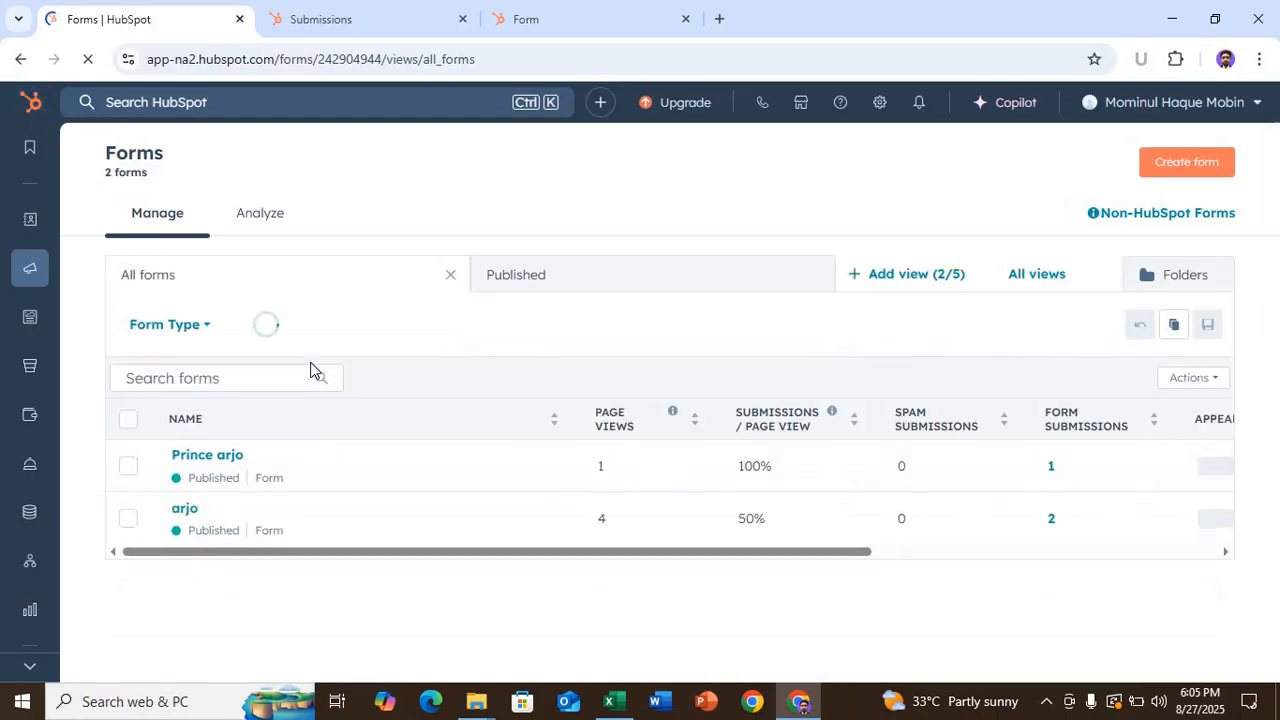
mouse_move(38, 327)
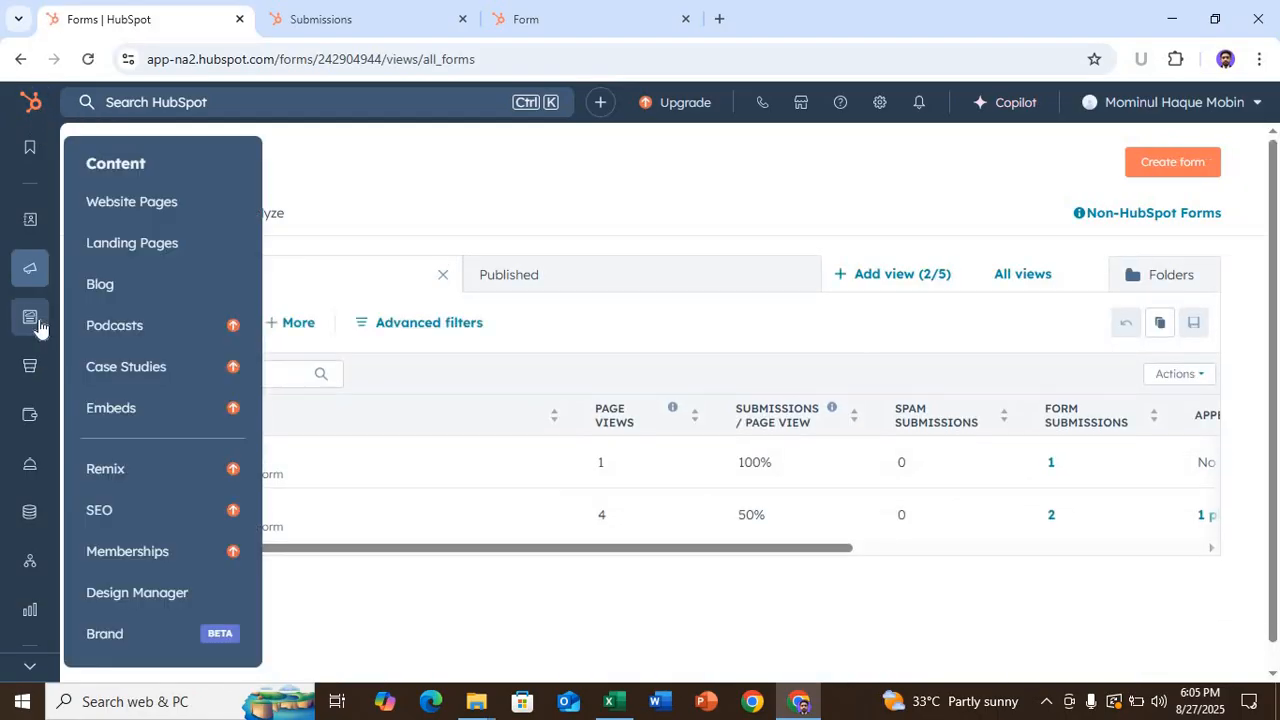
mouse_move(42, 280)
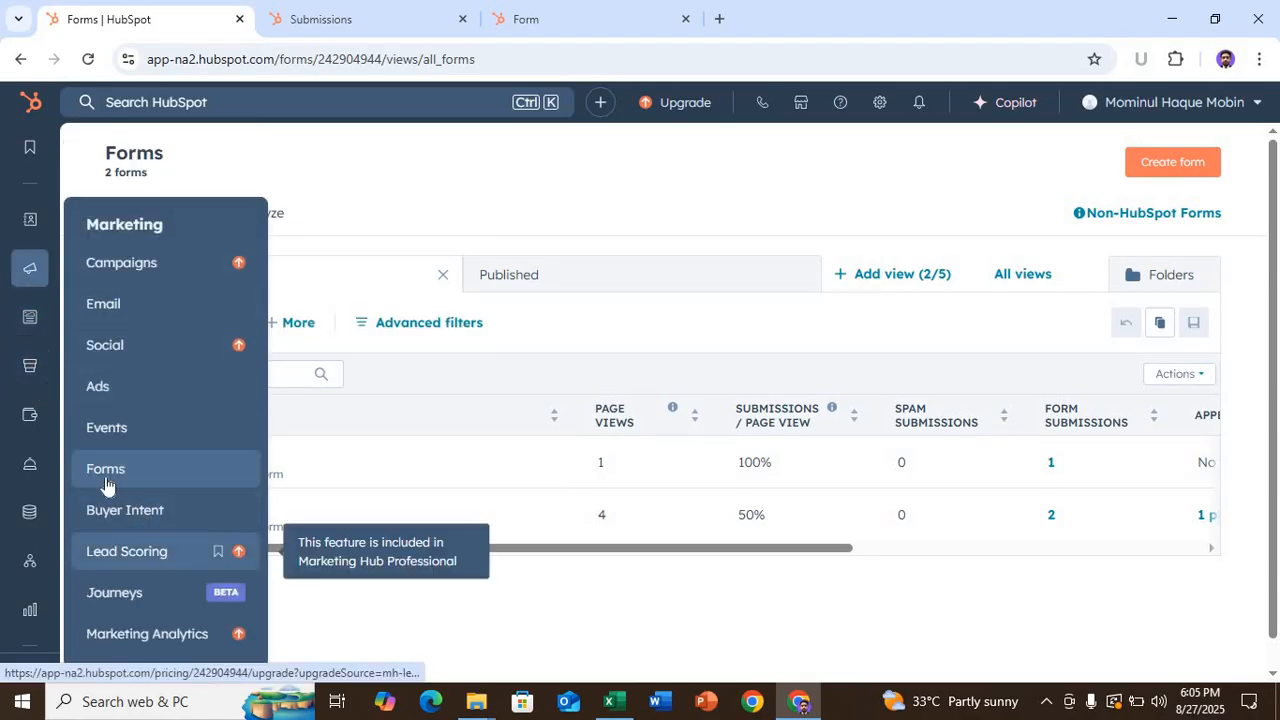
mouse_move(32, 224)
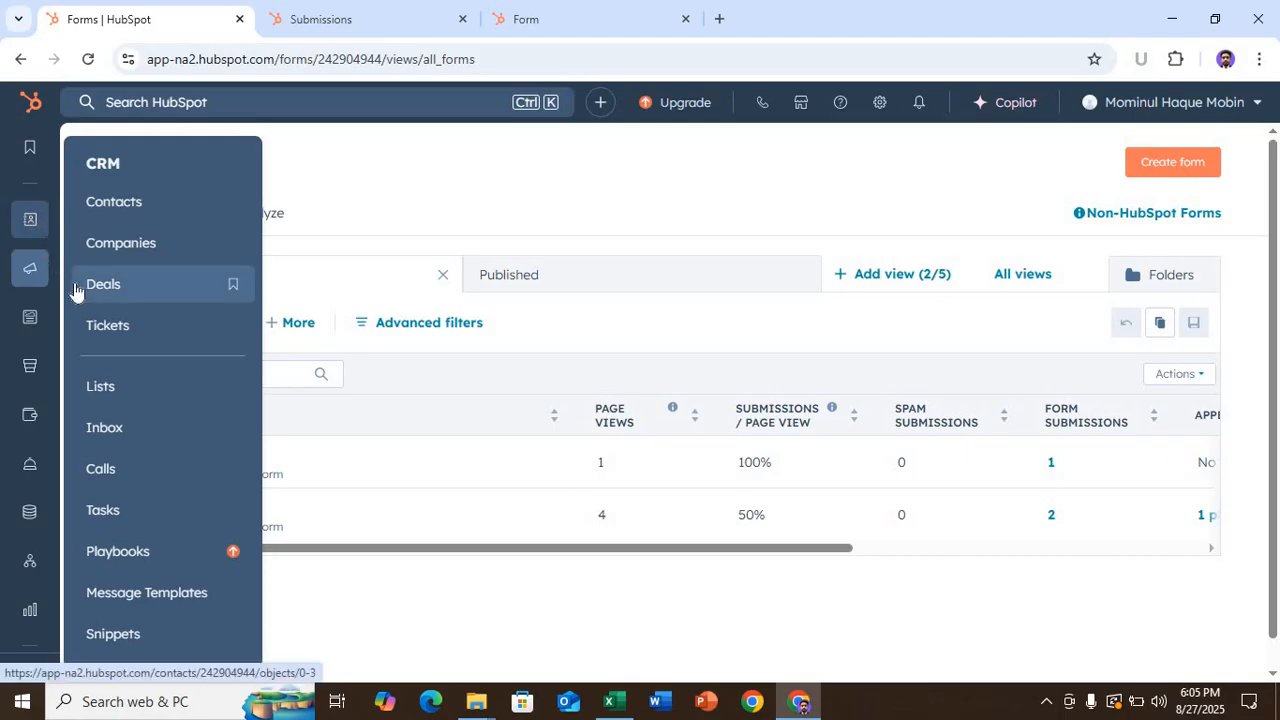
scroll(38, 320, "down", 1)
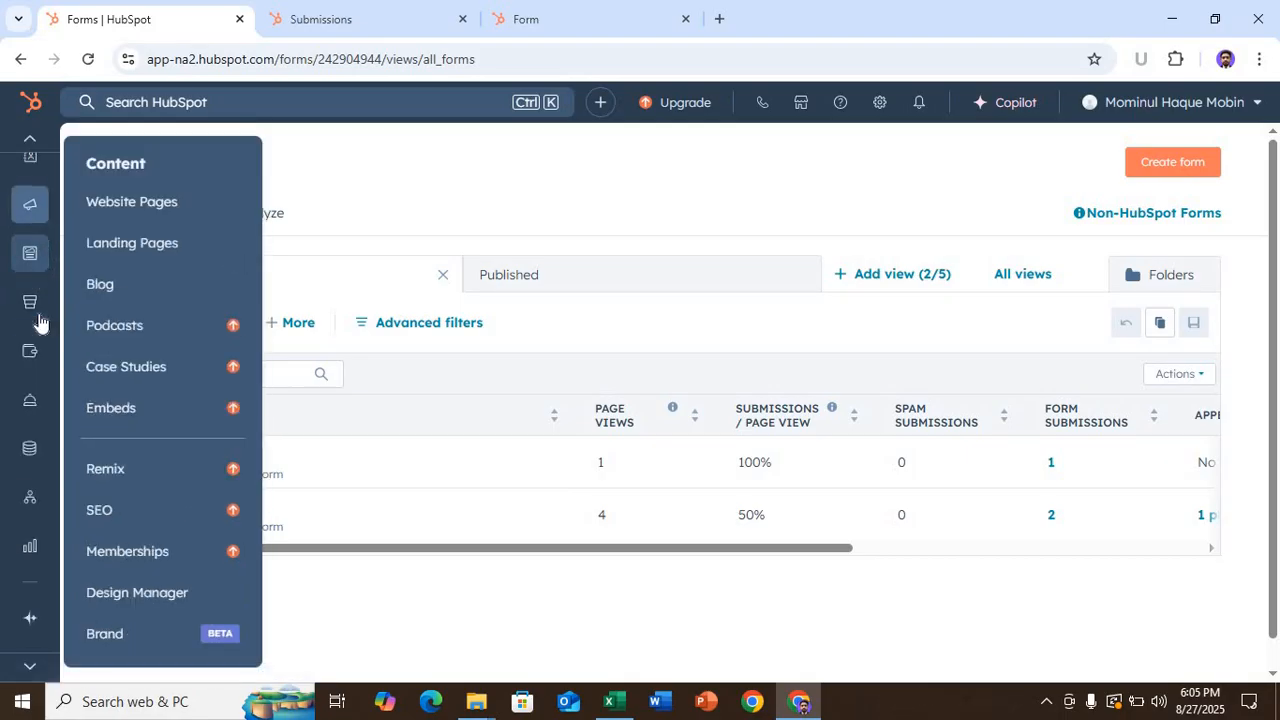
mouse_move(30, 254)
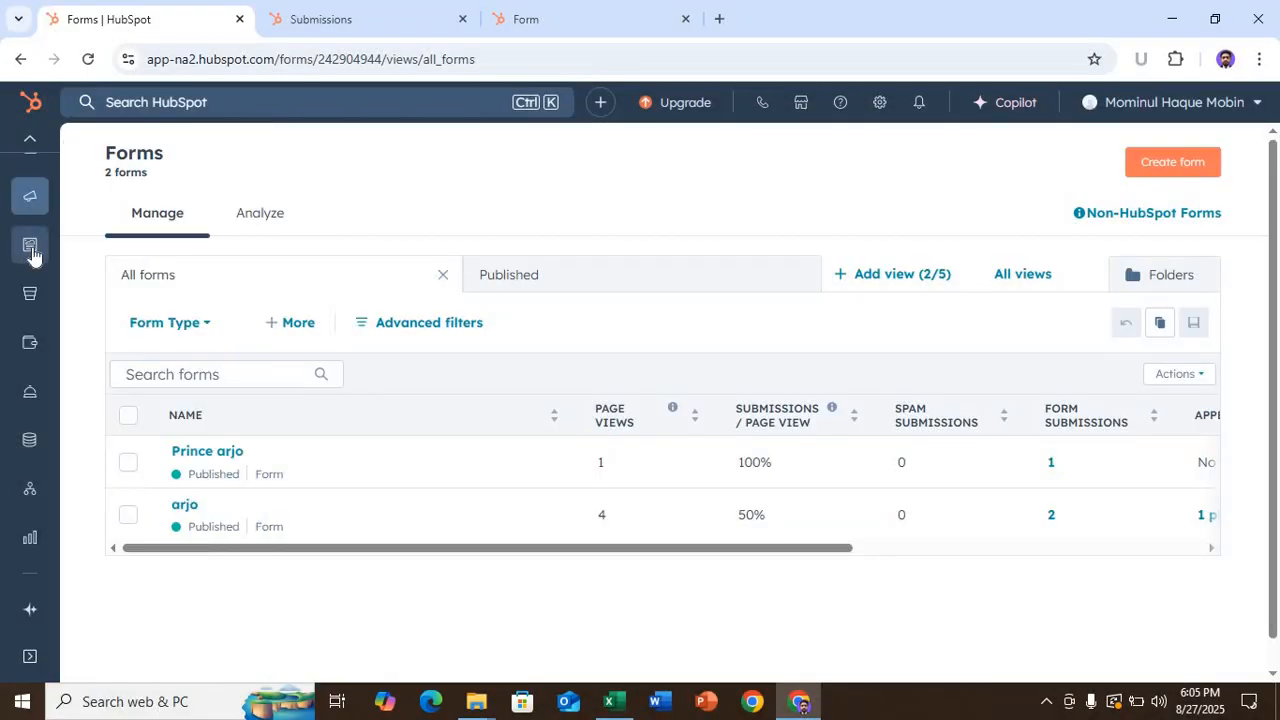
- Go to Content > Landing Pages and start creating a new landing page
mouse_move(33, 254)
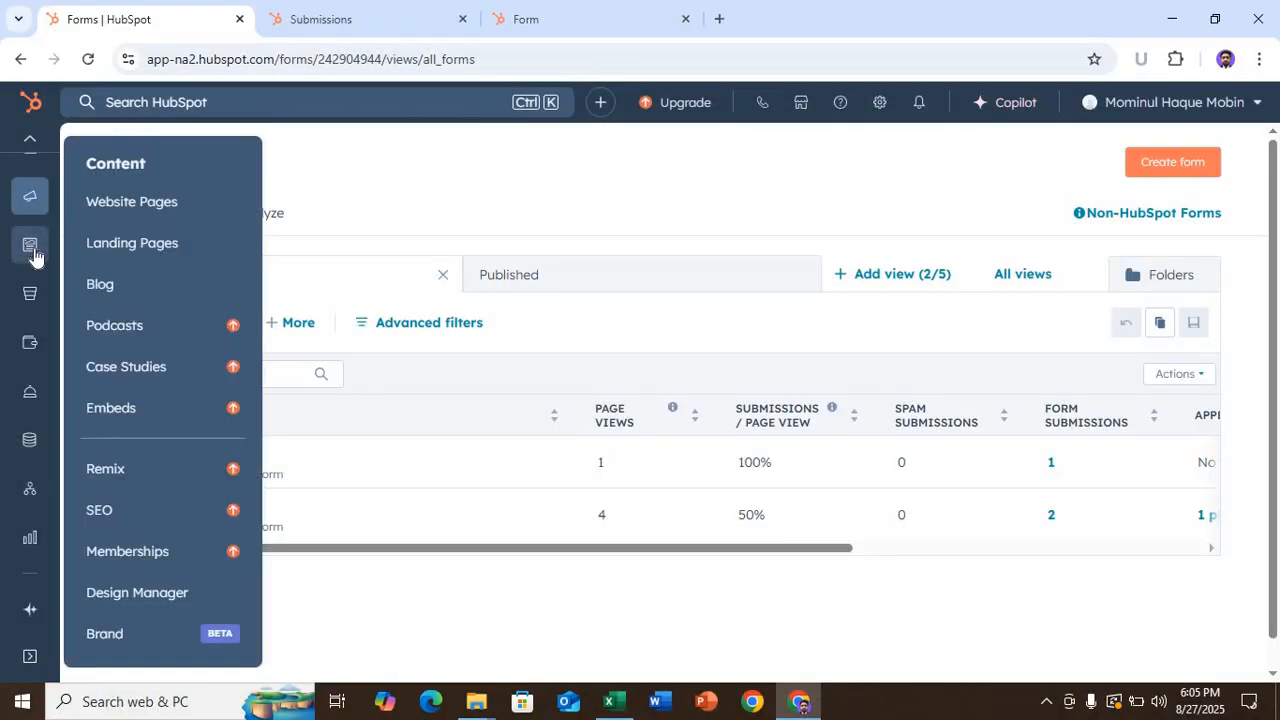
left_click(126, 245)
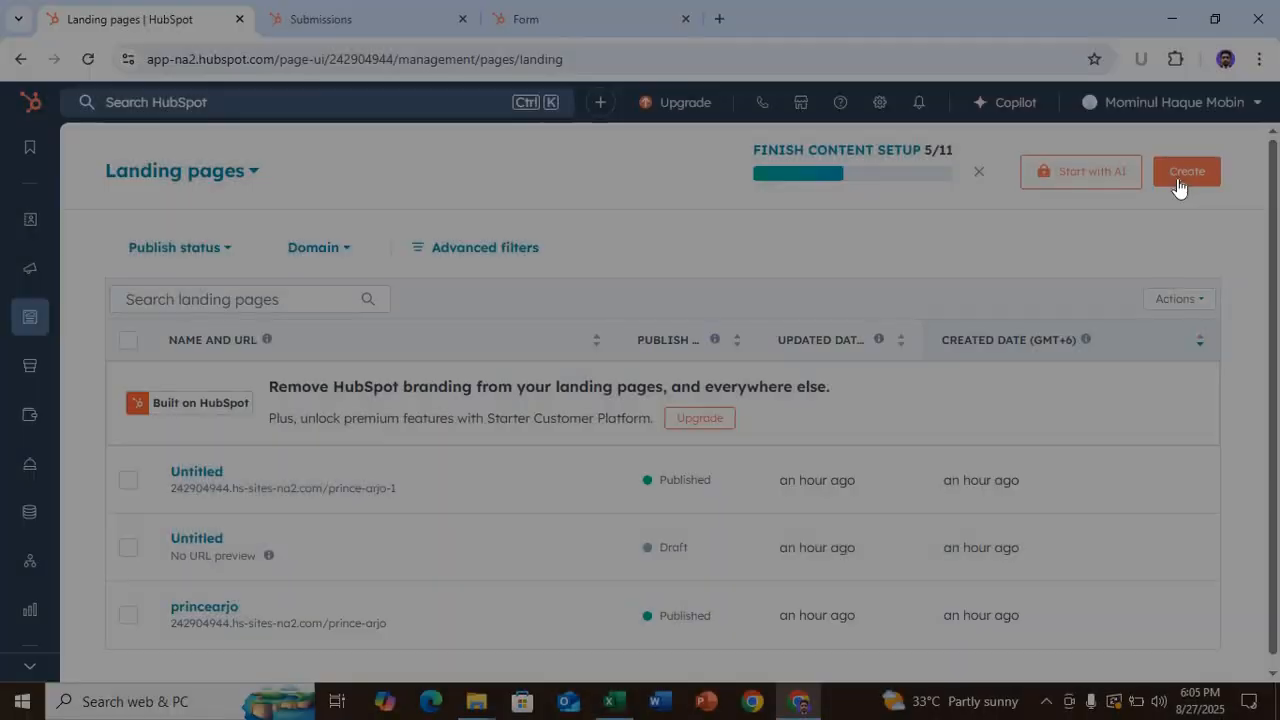
left_click(1177, 180)
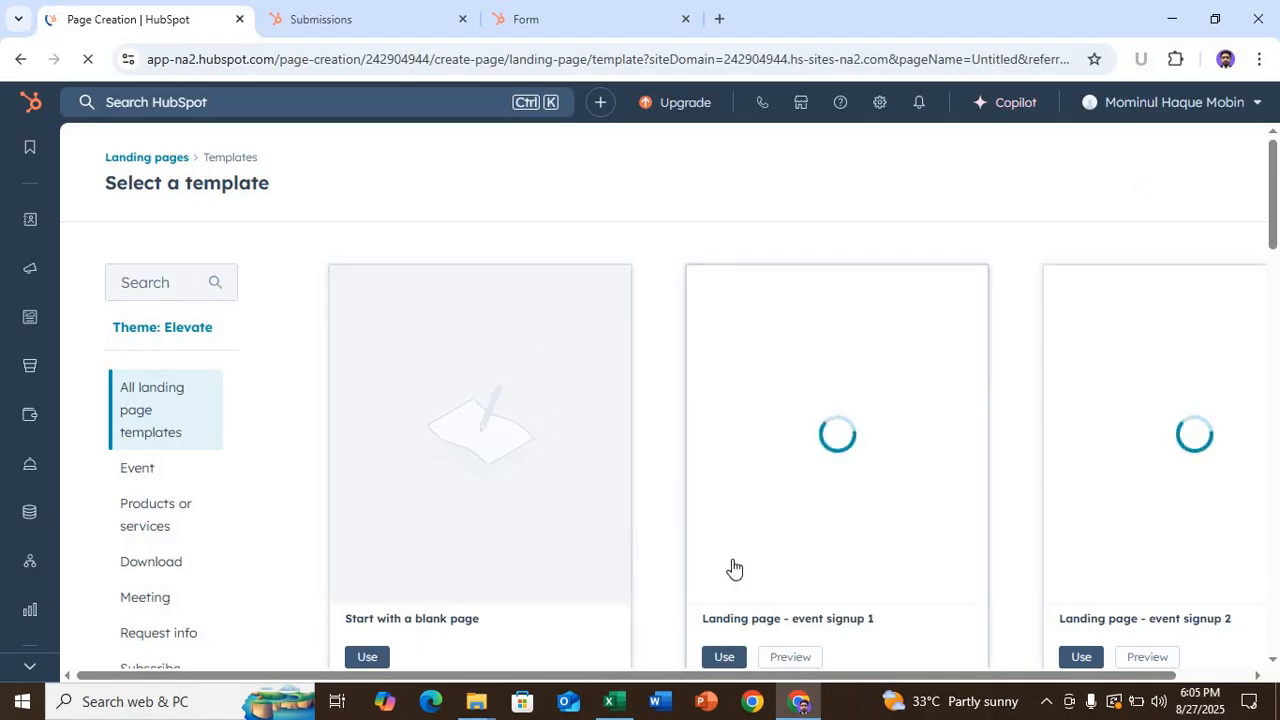
scroll(626, 512, "down", 1)
scroll(626, 512, "down", 1)
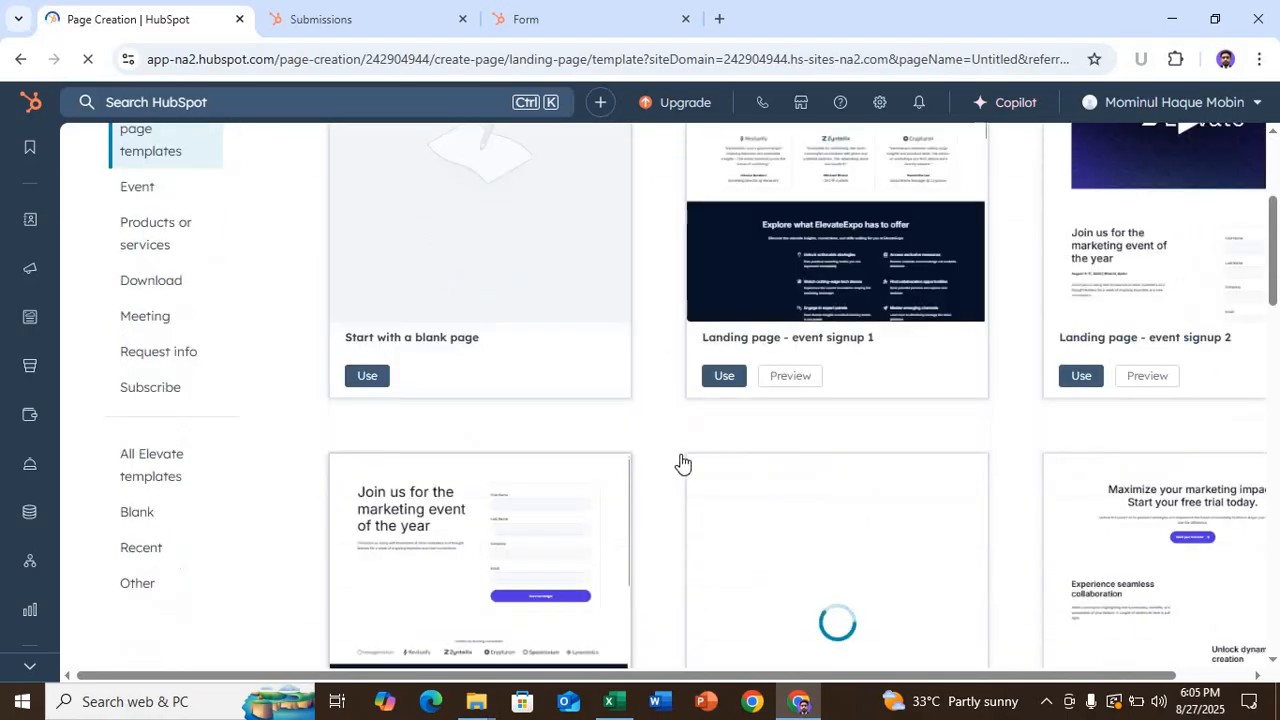
scroll(998, 507, "down", 1)
scroll(998, 507, "down", 5)
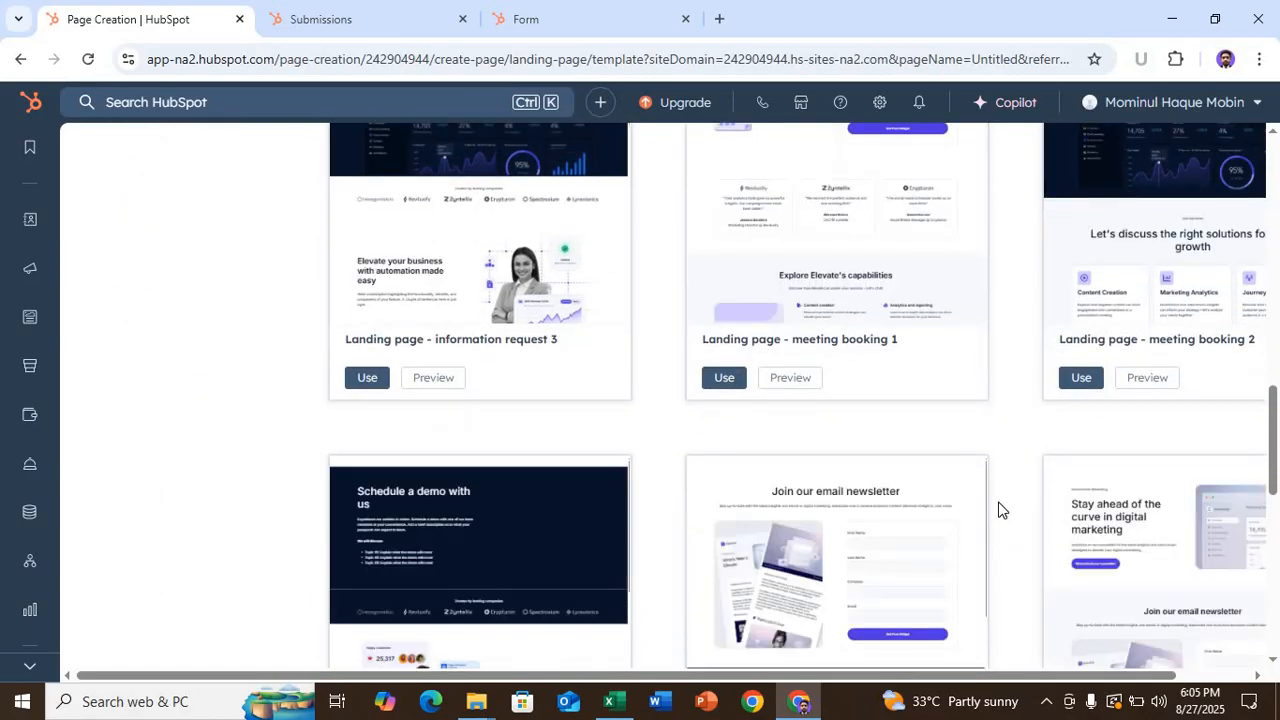
scroll(998, 510, "down", 6)
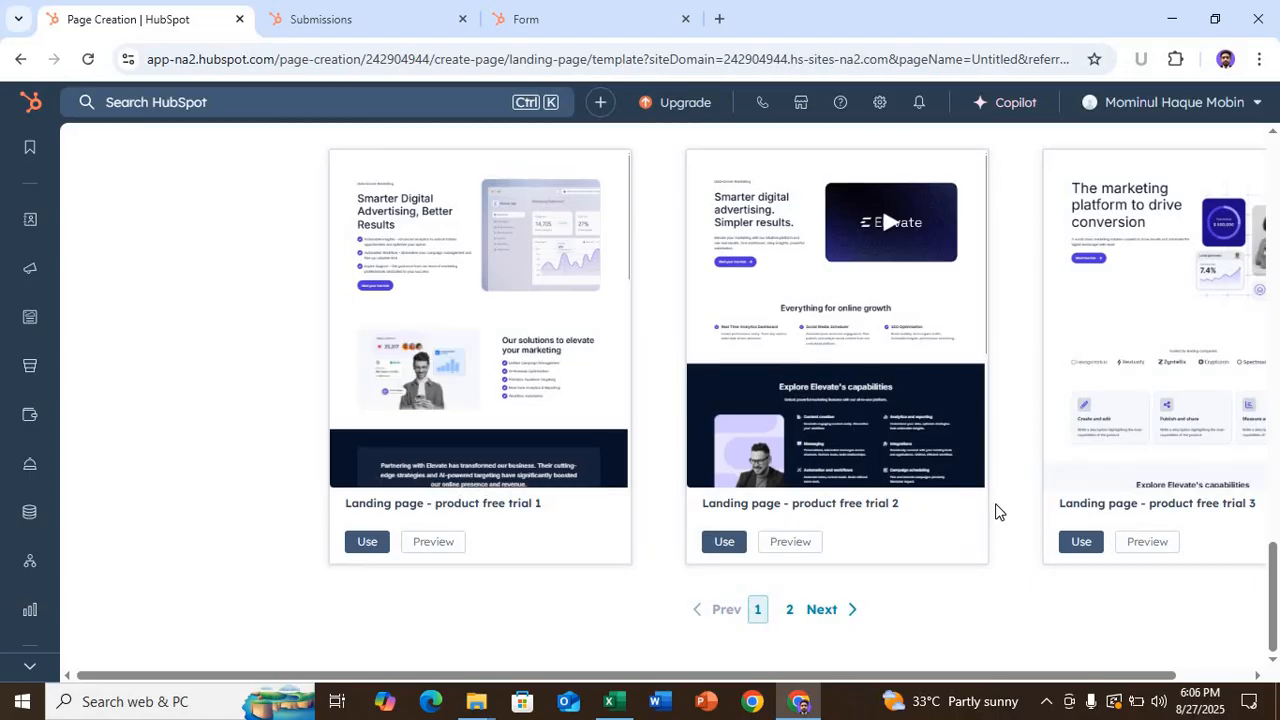
scroll(996, 511, "up", 15)
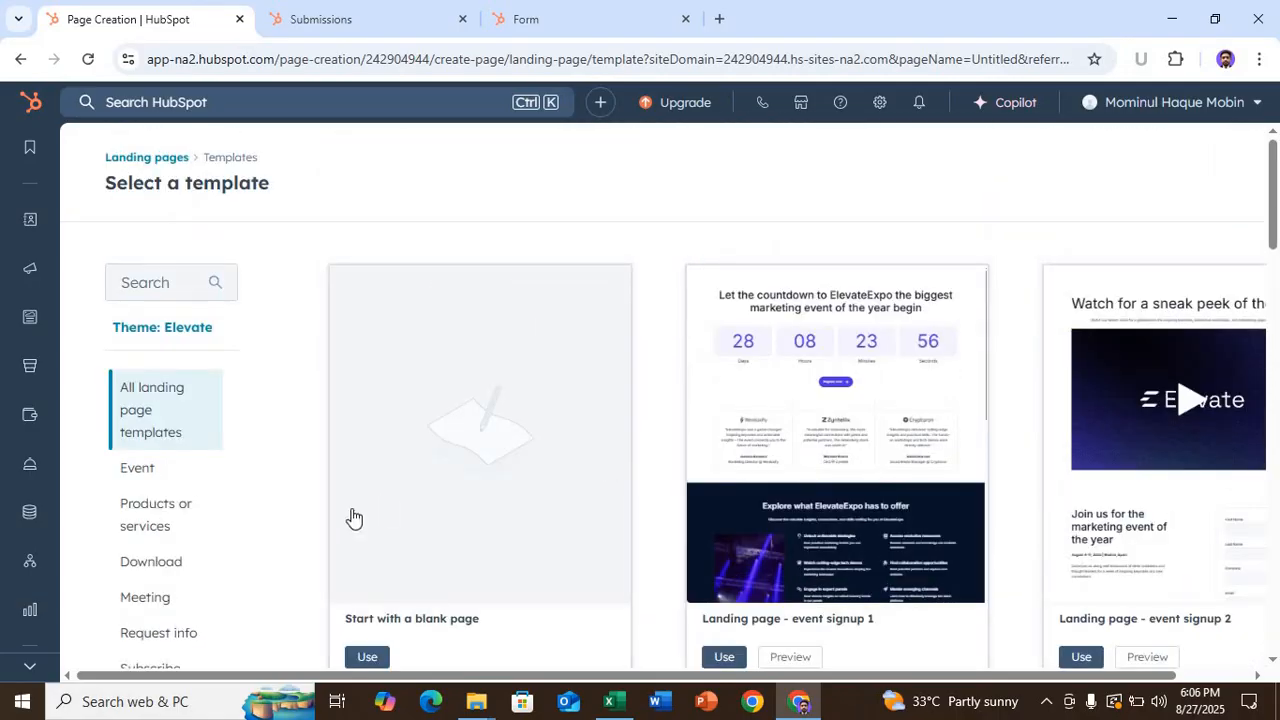
left_click_drag(1075, 681, 1149, 549)
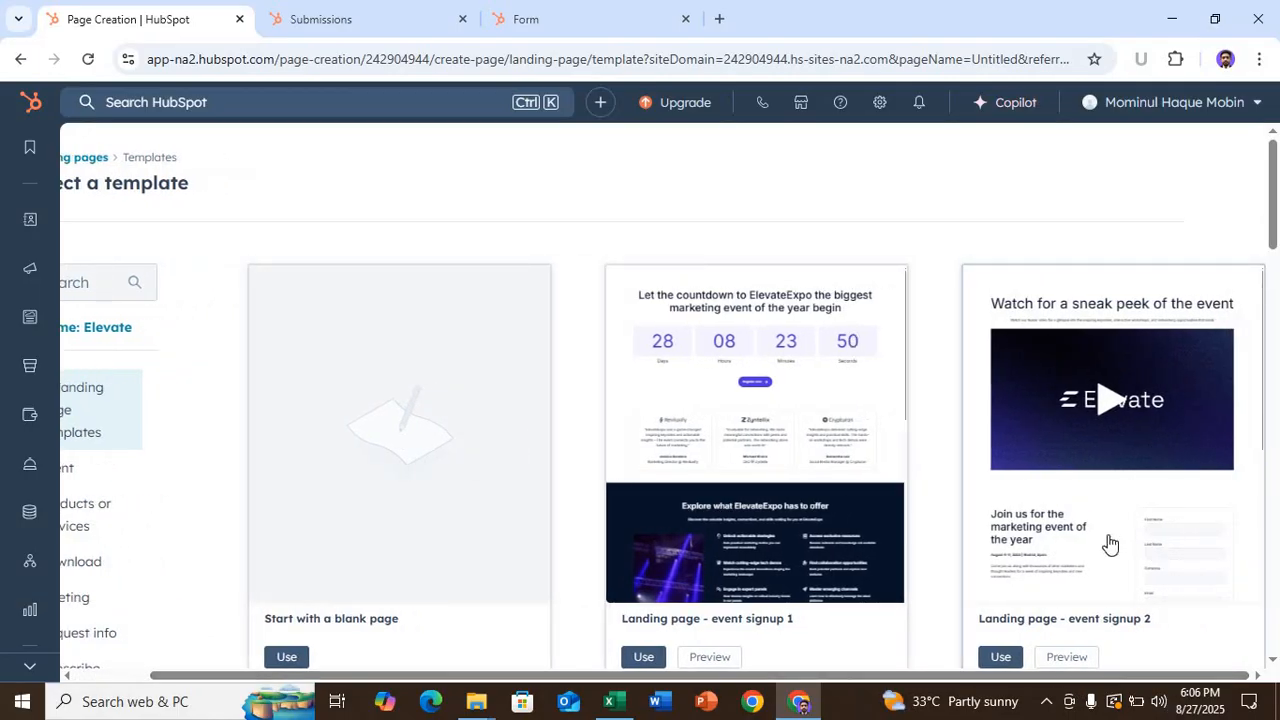
- Build a draft page from the 'Landing page - event signup 2' template and scroll to its heading
left_click(998, 656)
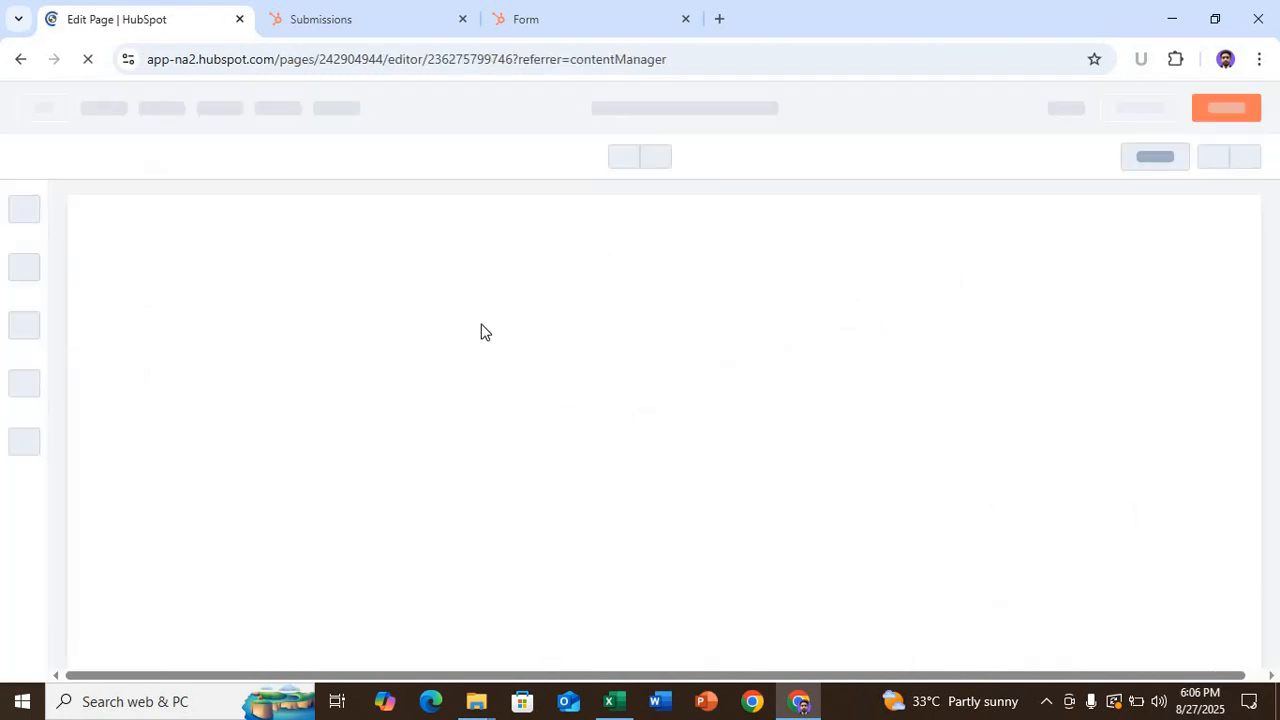
scroll(570, 418, "down", 3)
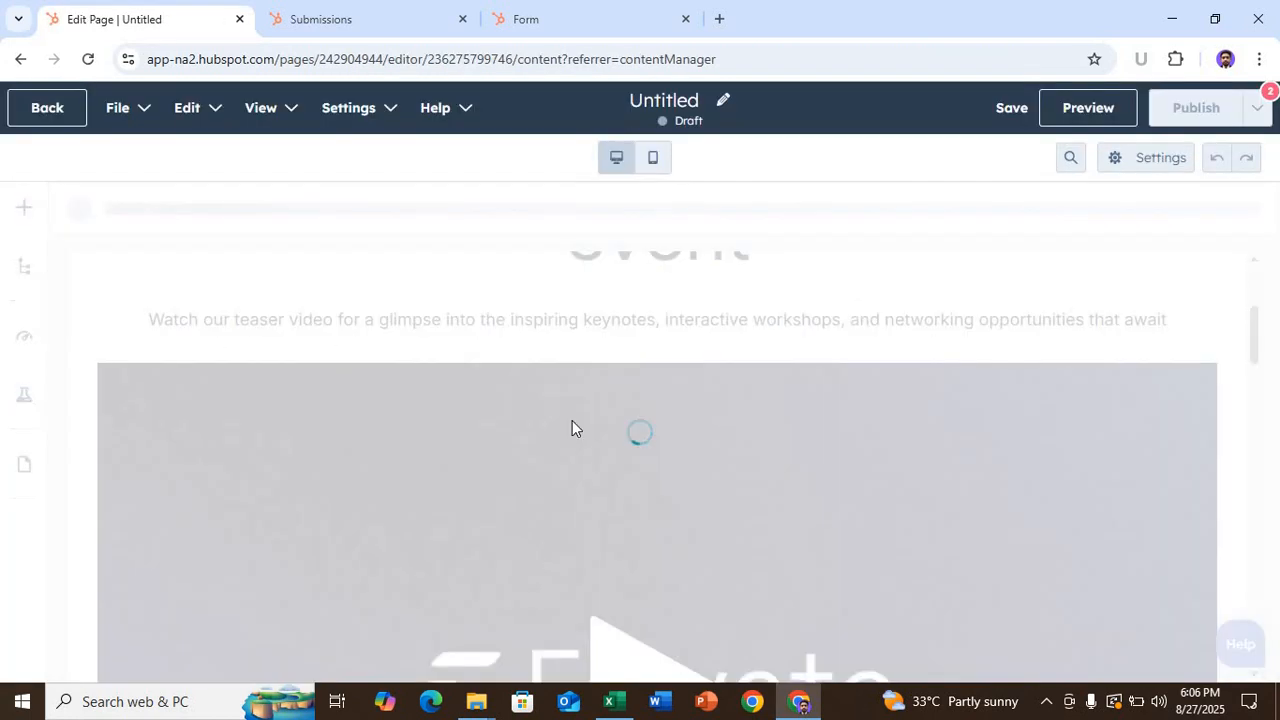
scroll(572, 420, "down", 6)
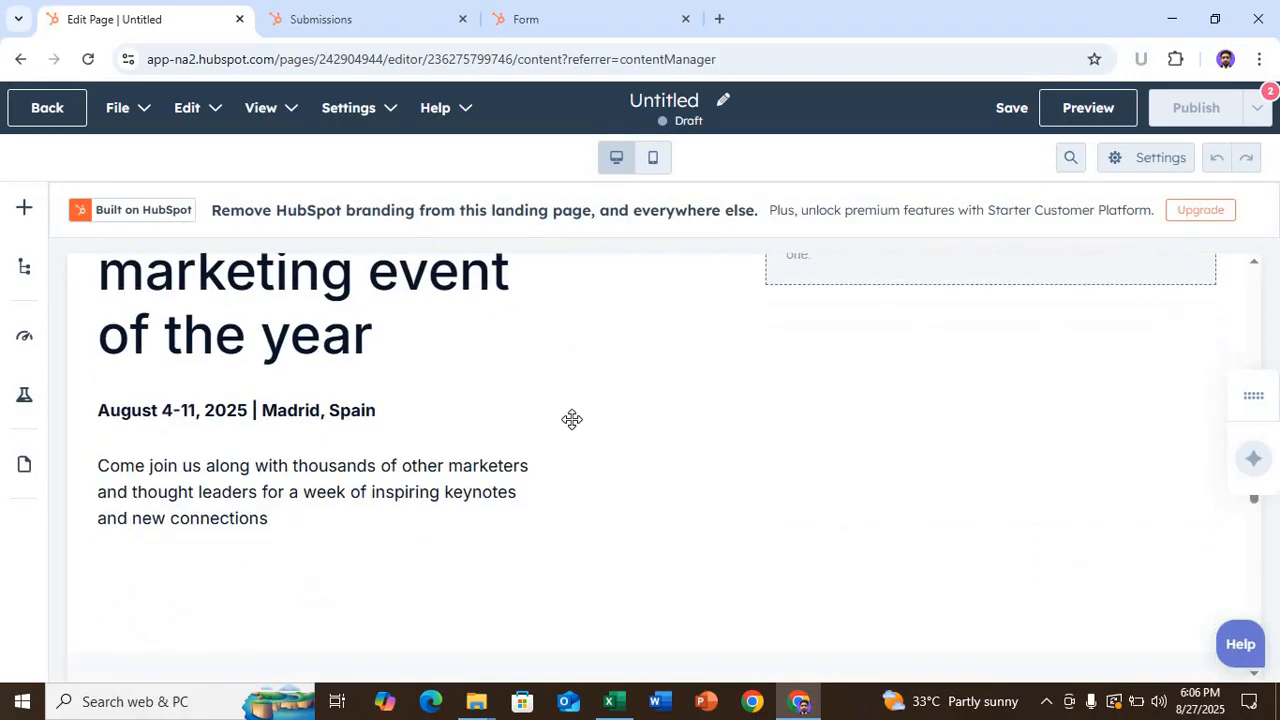
scroll(572, 420, "down", 5)
scroll(572, 420, "up", 10)
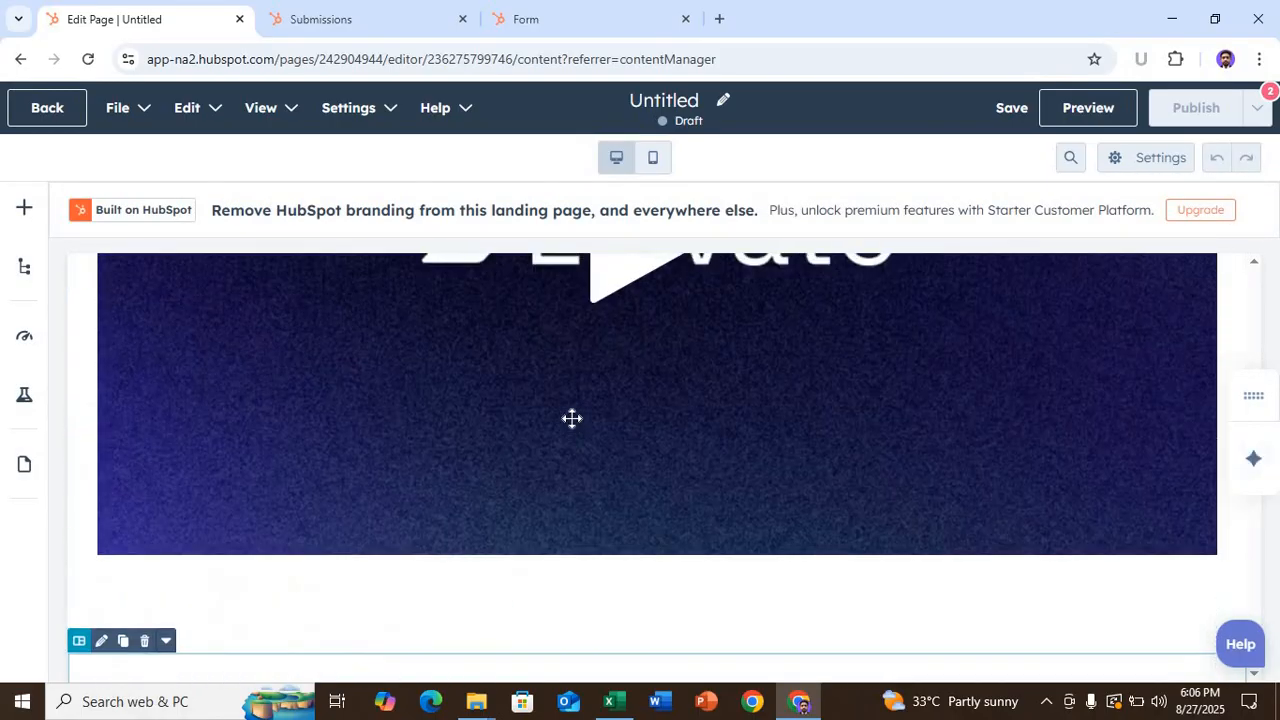
scroll(572, 418, "up", 6)
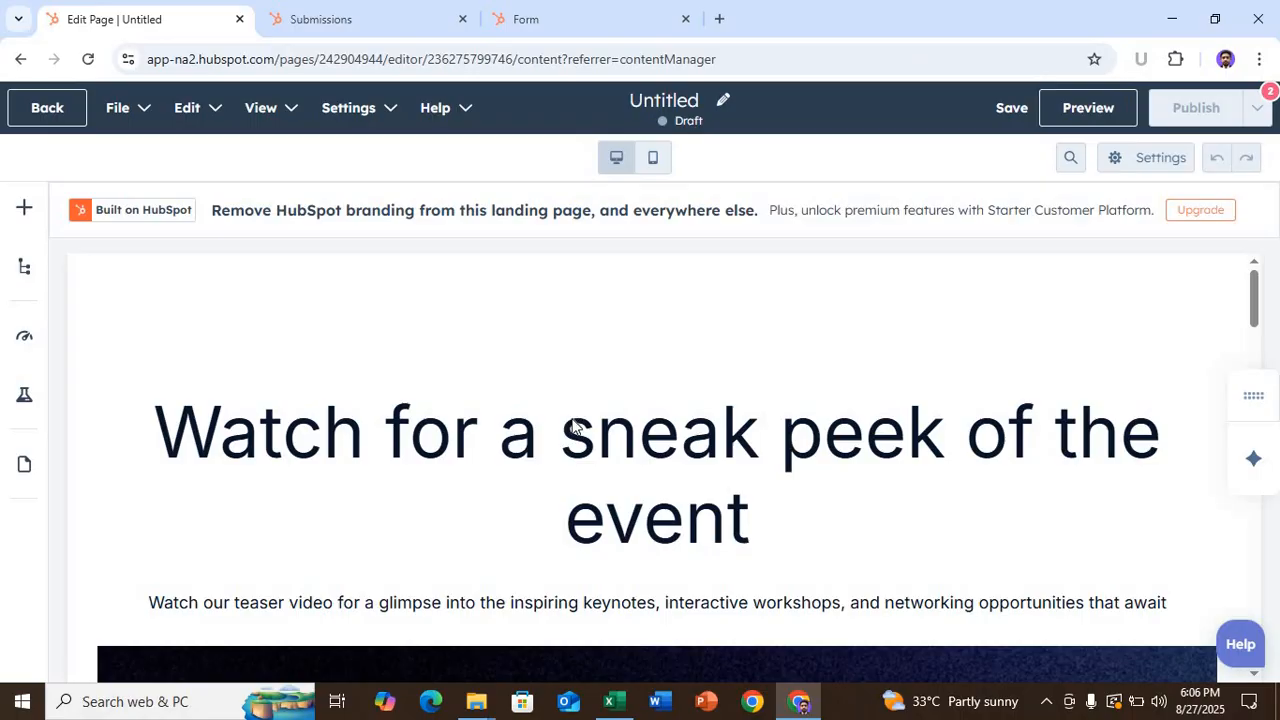
scroll(571, 418, "down", 2)
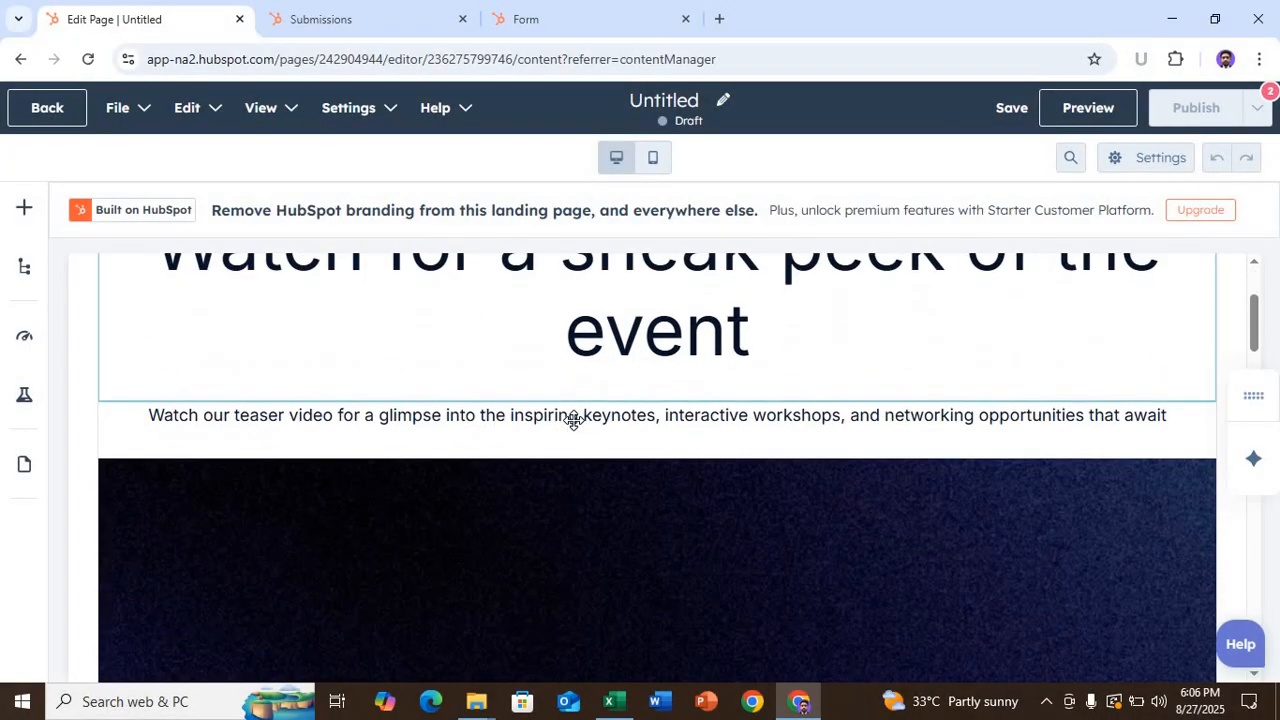
scroll(573, 418, "up", 1)
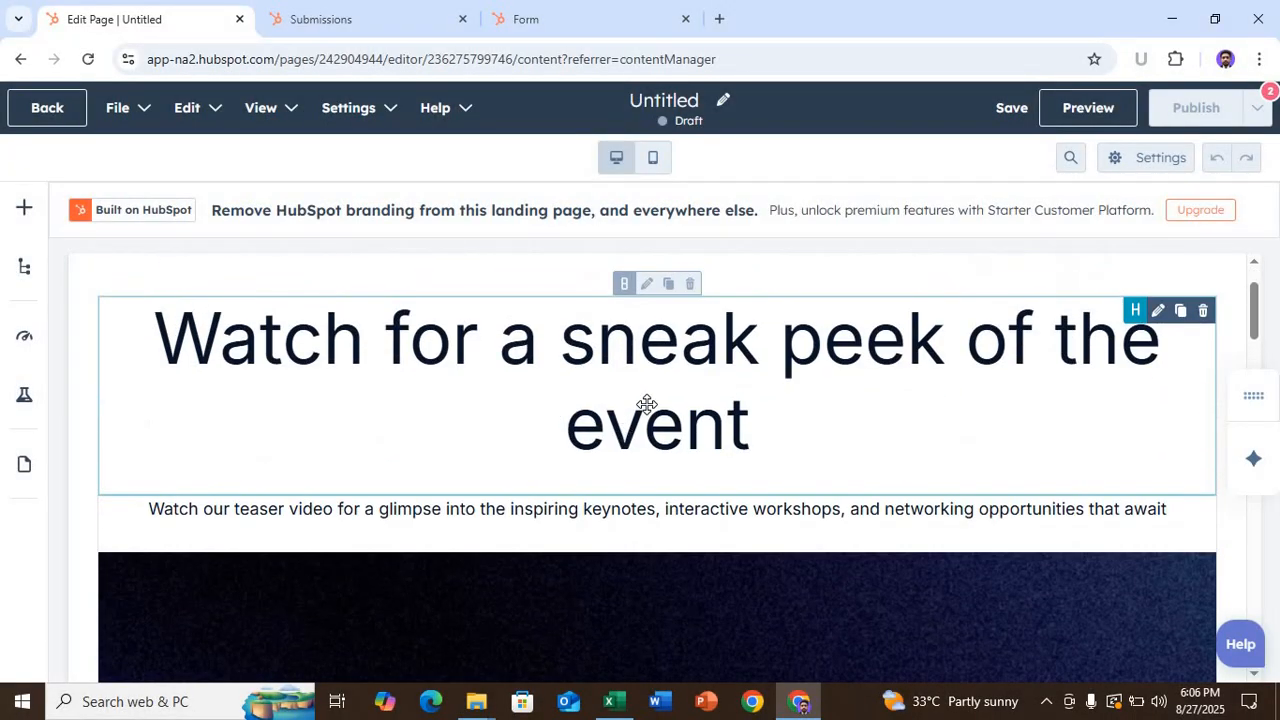
- Open the heading module's options and select the existing sneak-peek heading text
left_click(646, 409)
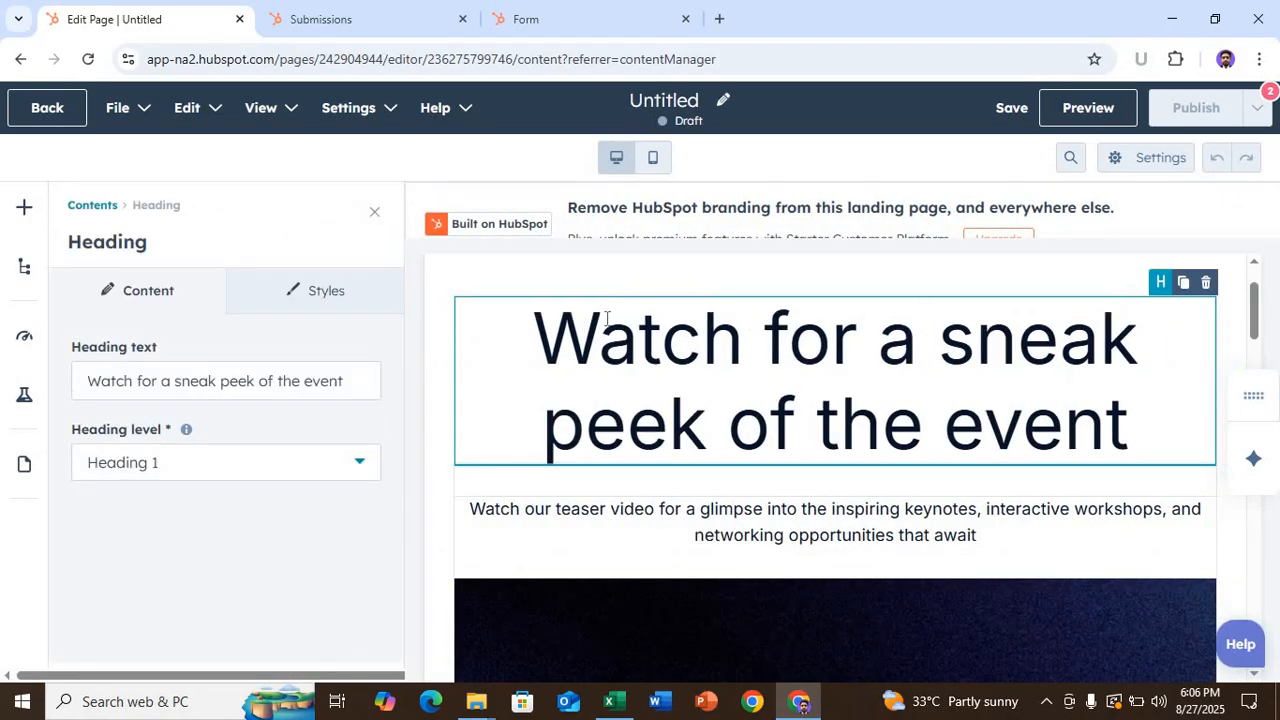
left_click_drag(606, 318, 548, 333)
left_click(536, 335)
left_click_drag(902, 410, 1157, 432)
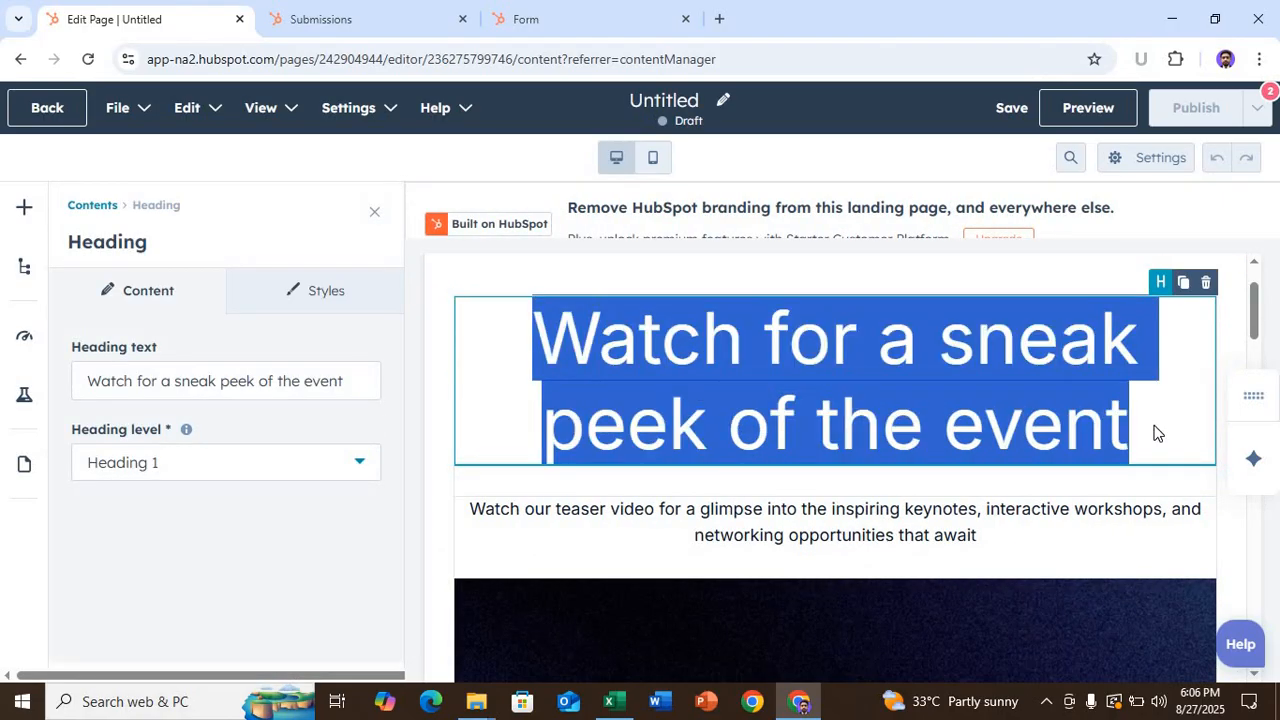
scroll(1157, 433, "down", 3)
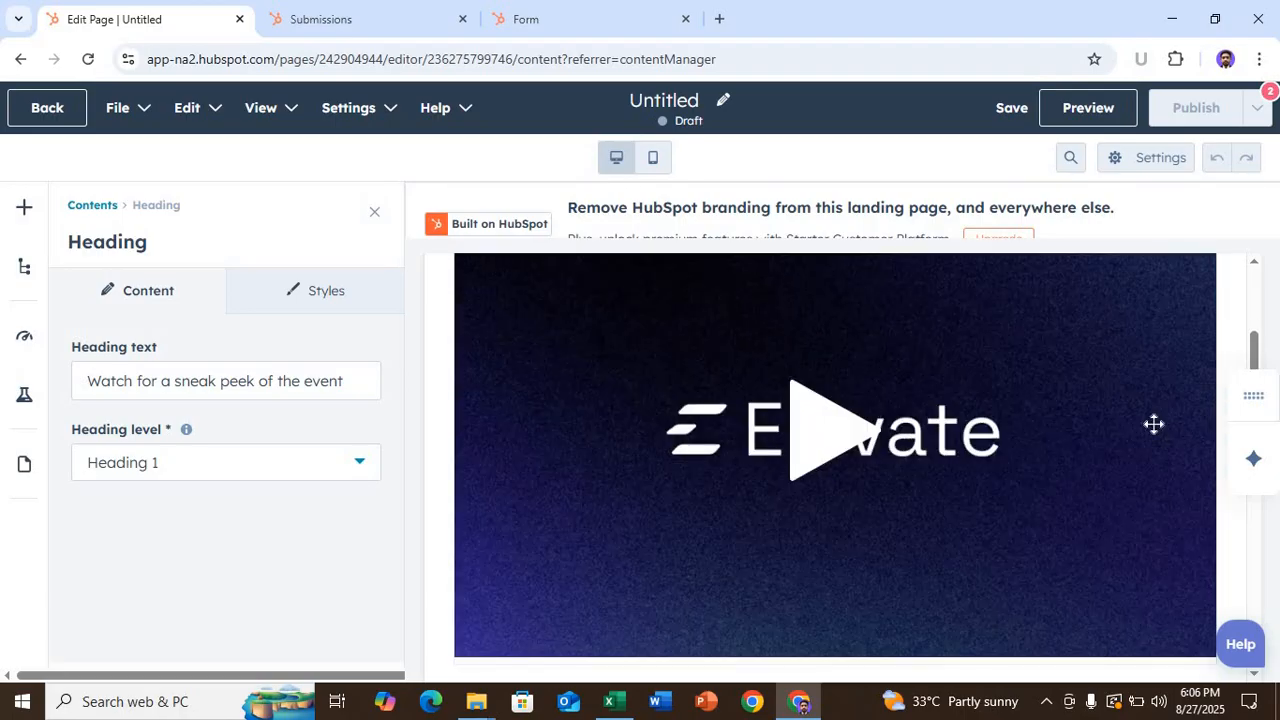
scroll(982, 440, "up", 3)
left_click(1102, 431)
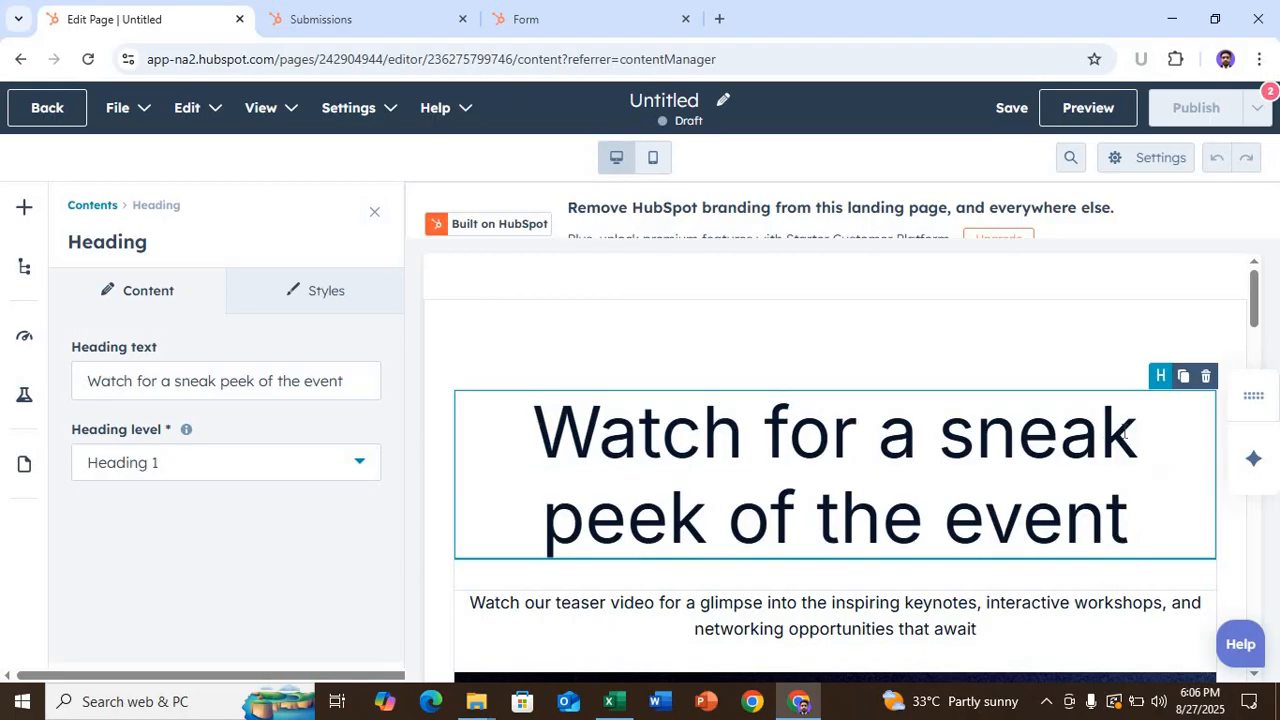
left_click_drag(1045, 428, 531, 430)
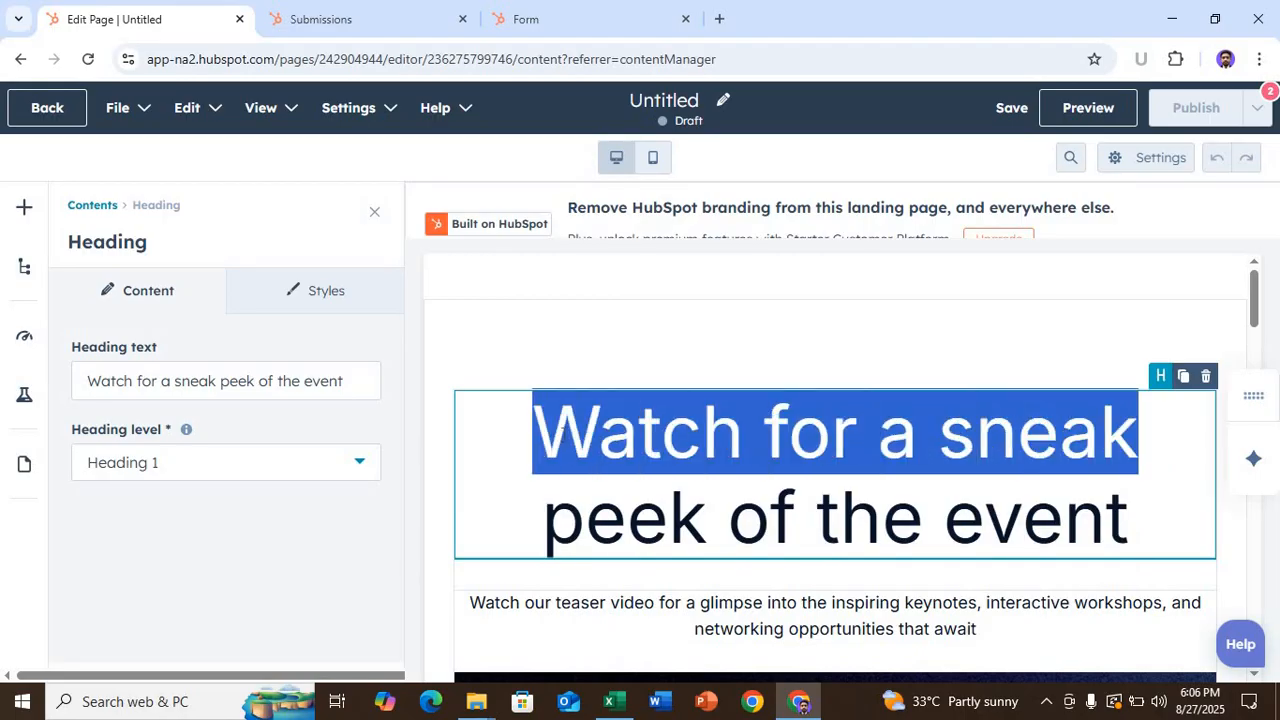
- Replace the heading text with 'digital marketing'
left_click(274, 386)
left_click_drag(344, 381, 68, 378)
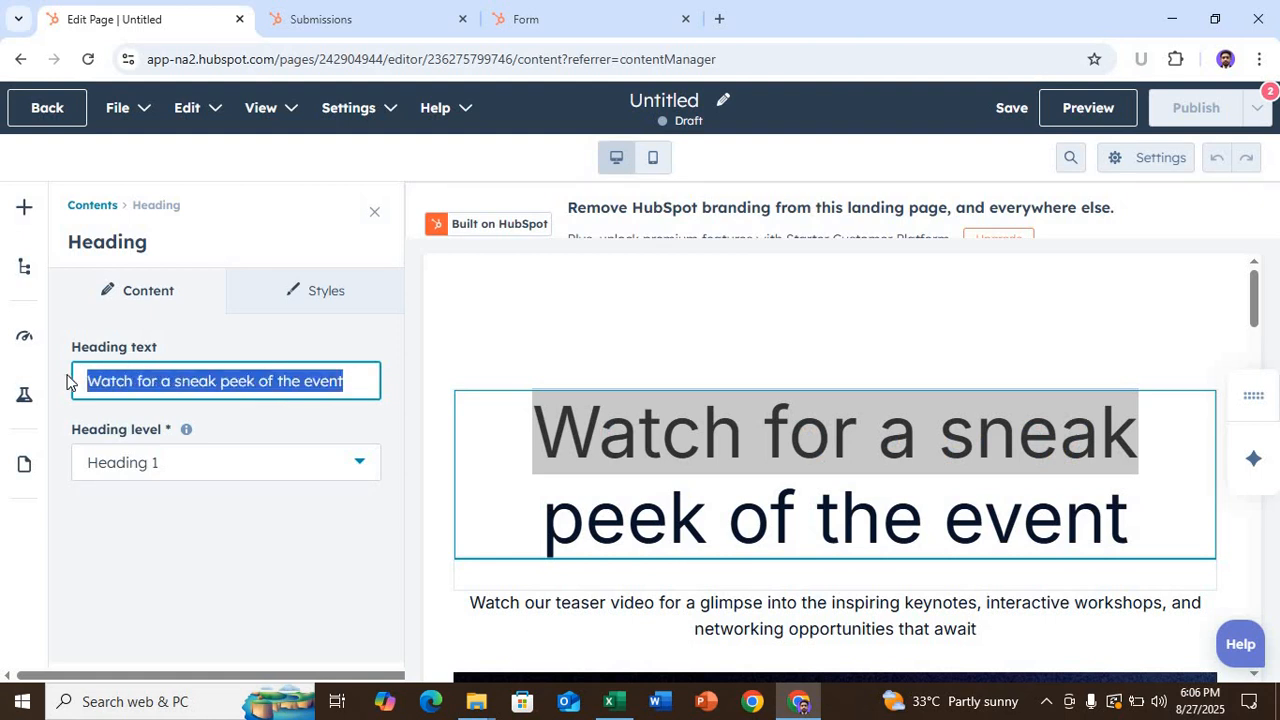
type("dig")
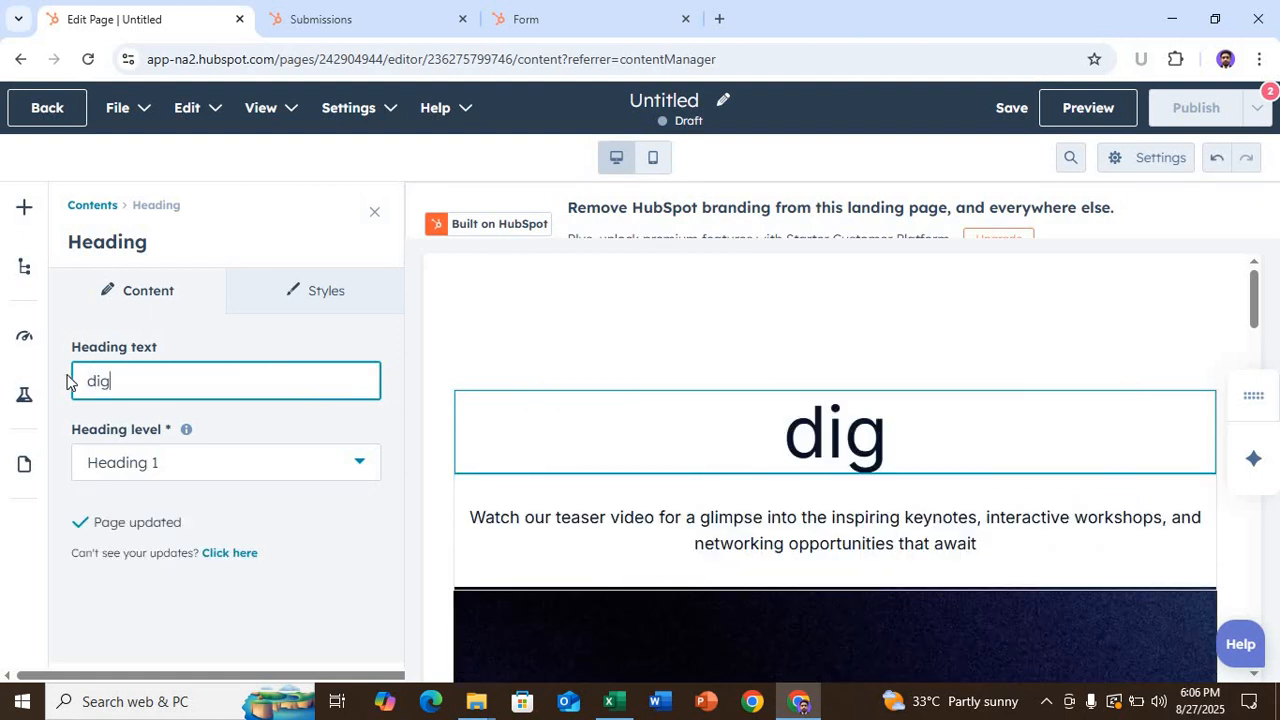
type("ital ")
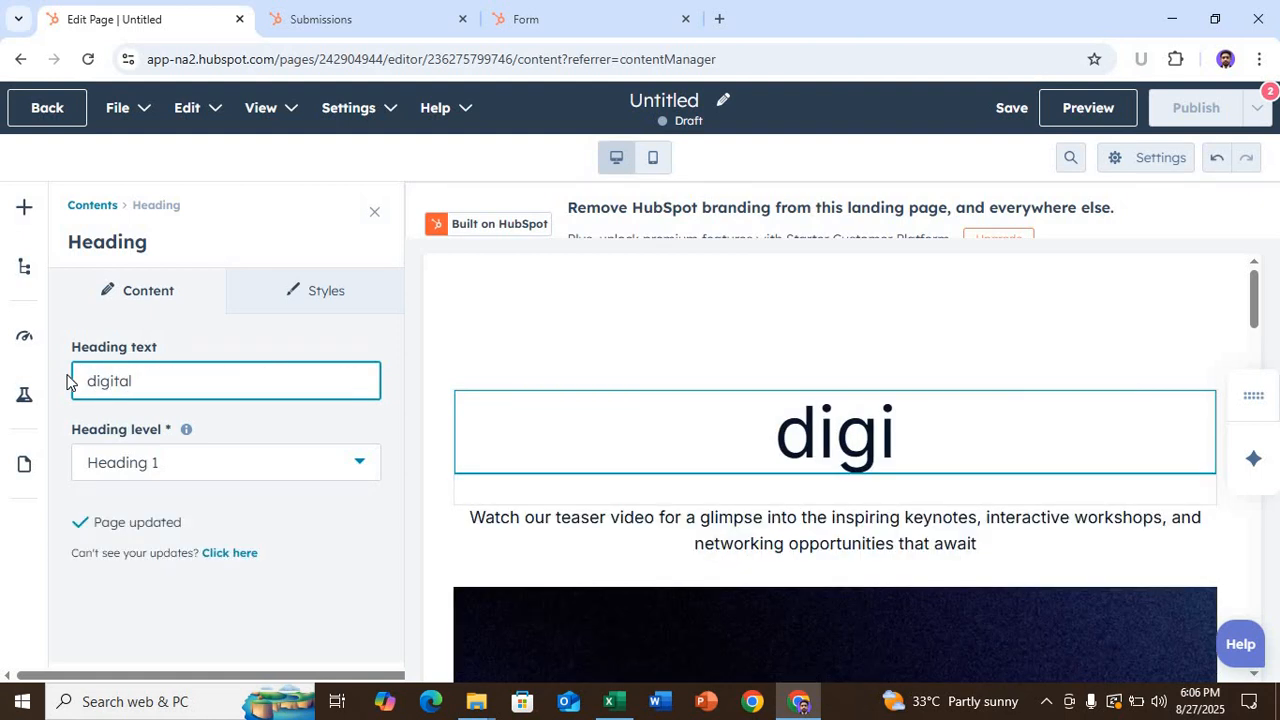
type("marketing")
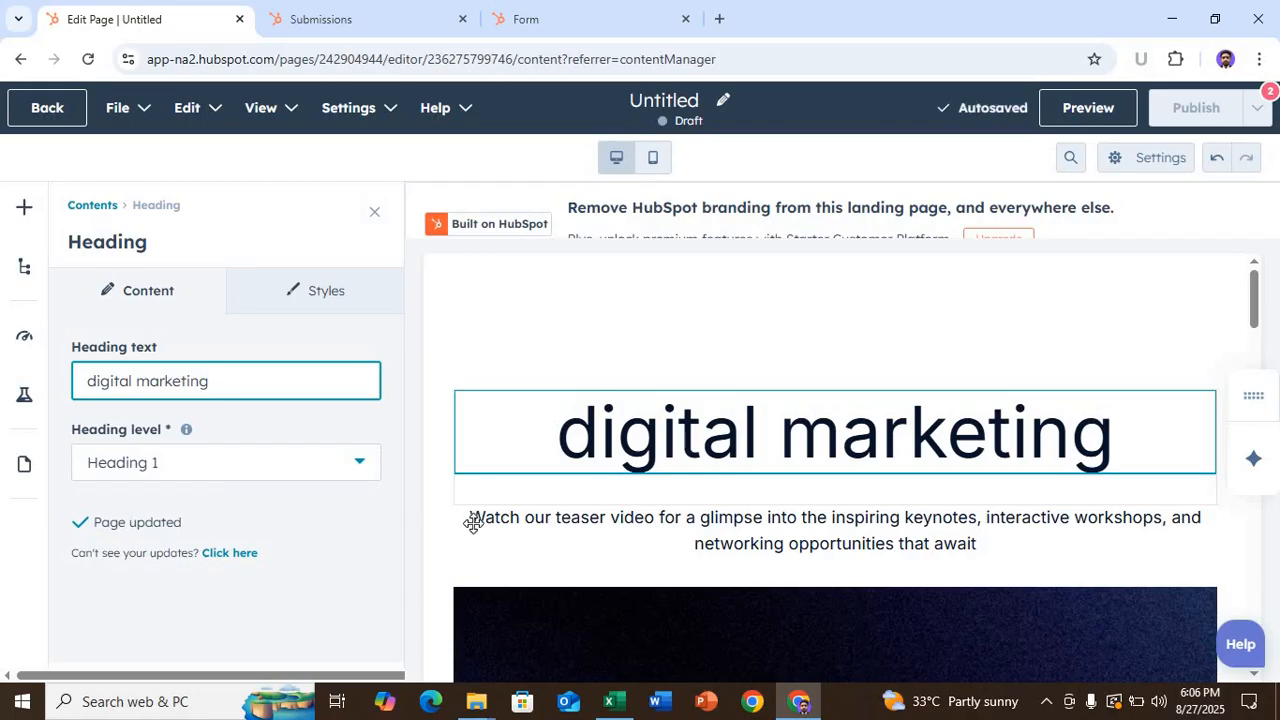
scroll(474, 520, "down", 2)
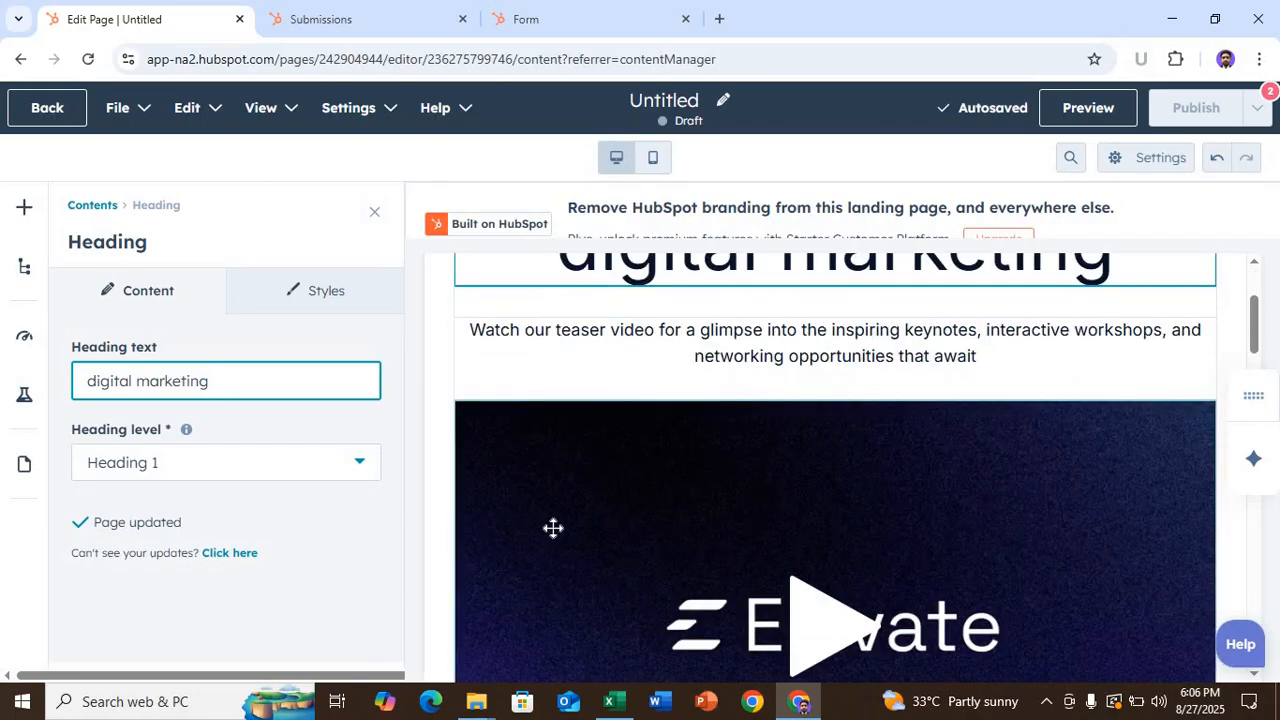
scroll(583, 523, "down", 5)
scroll(640, 523, "down", 15)
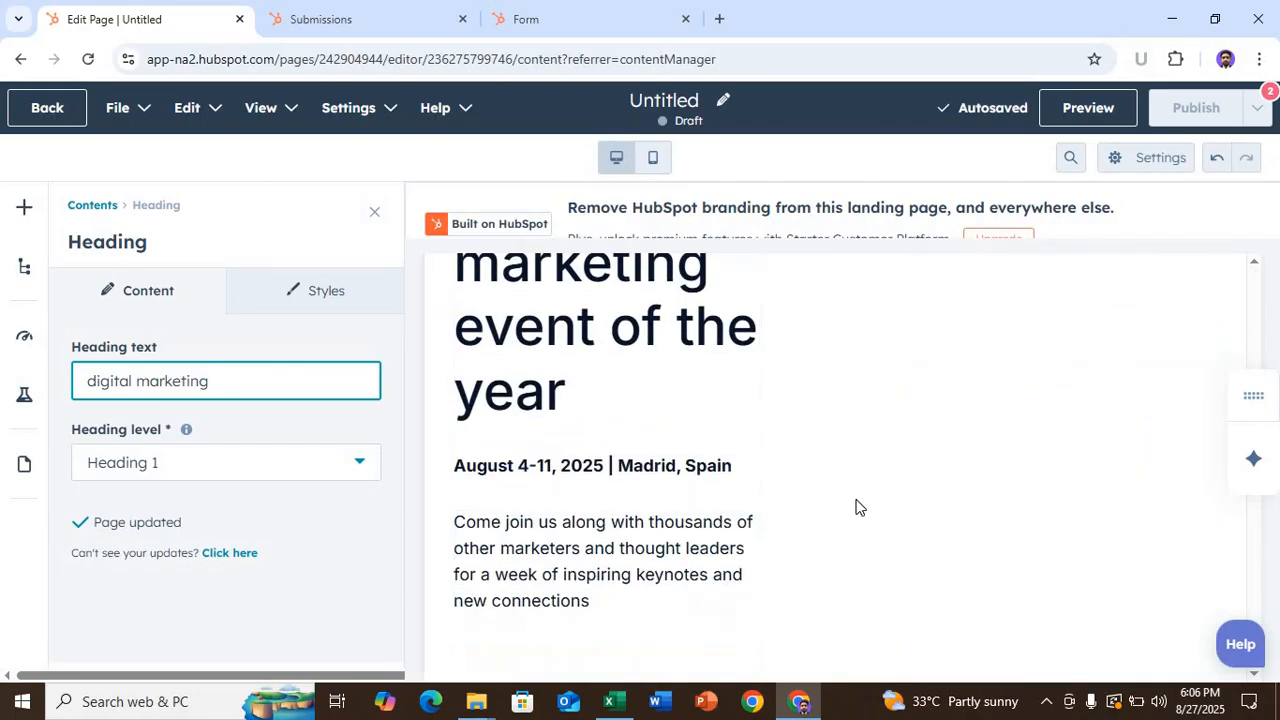
scroll(856, 505, "up", 8)
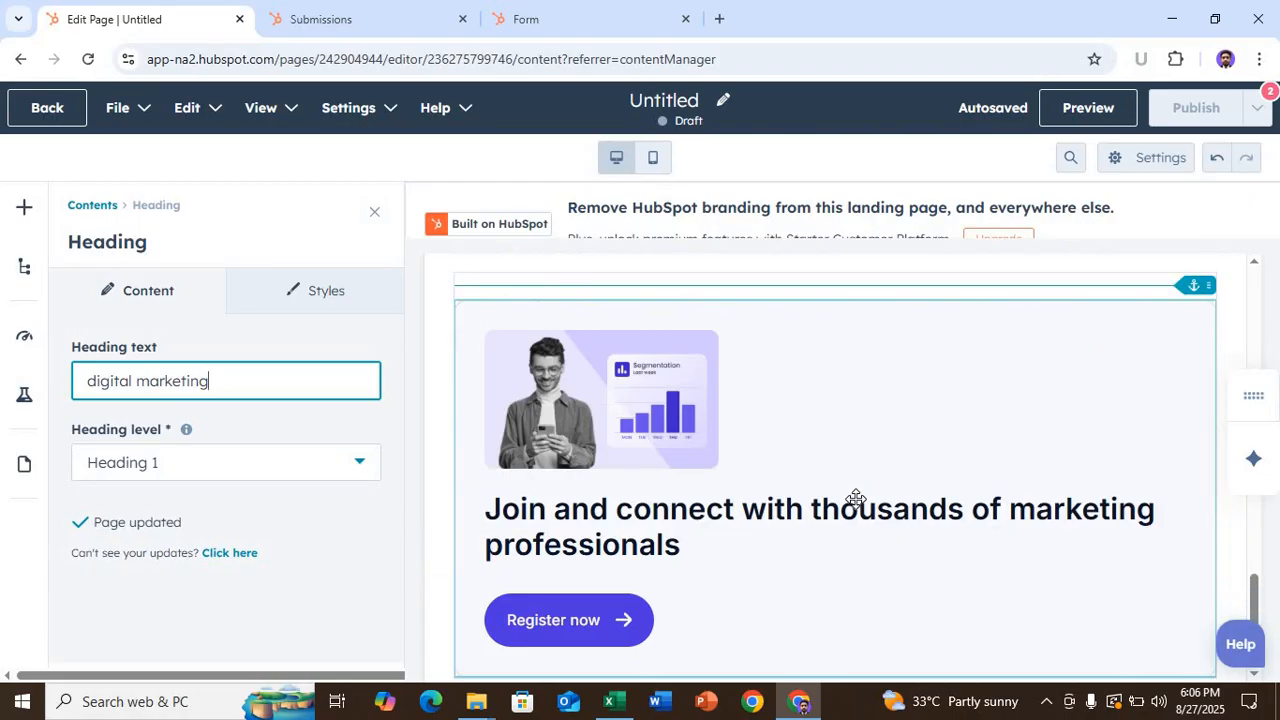
scroll(856, 498, "up", 8)
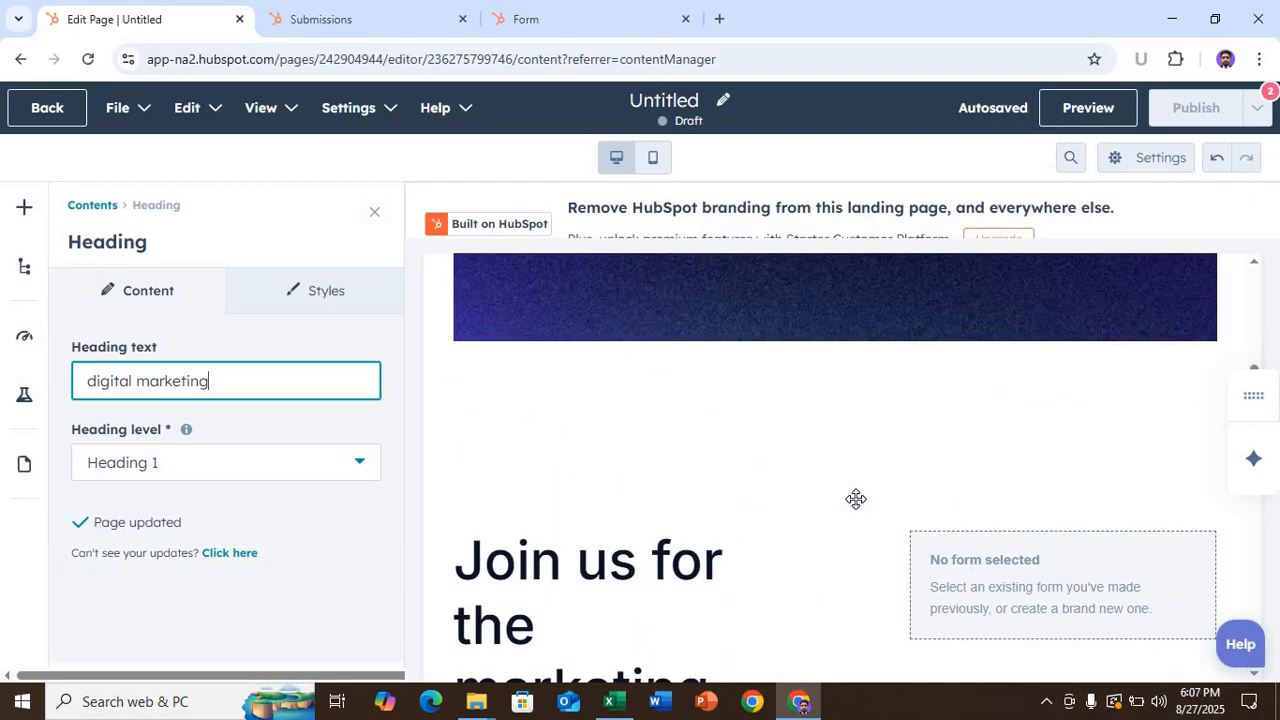
- Embed the existing Digital Marketing reg form in the empty 'No form selected' module and apply
scroll(856, 499, "down", 2)
left_click(1020, 414)
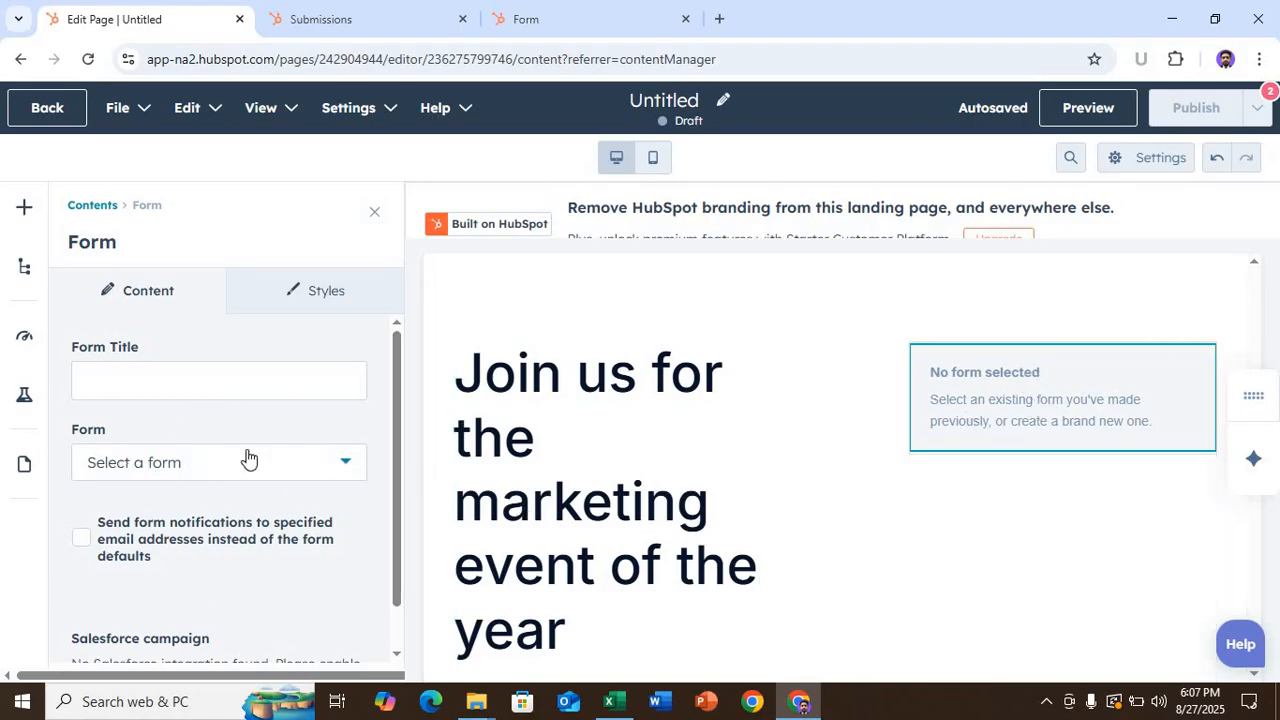
left_click(324, 474)
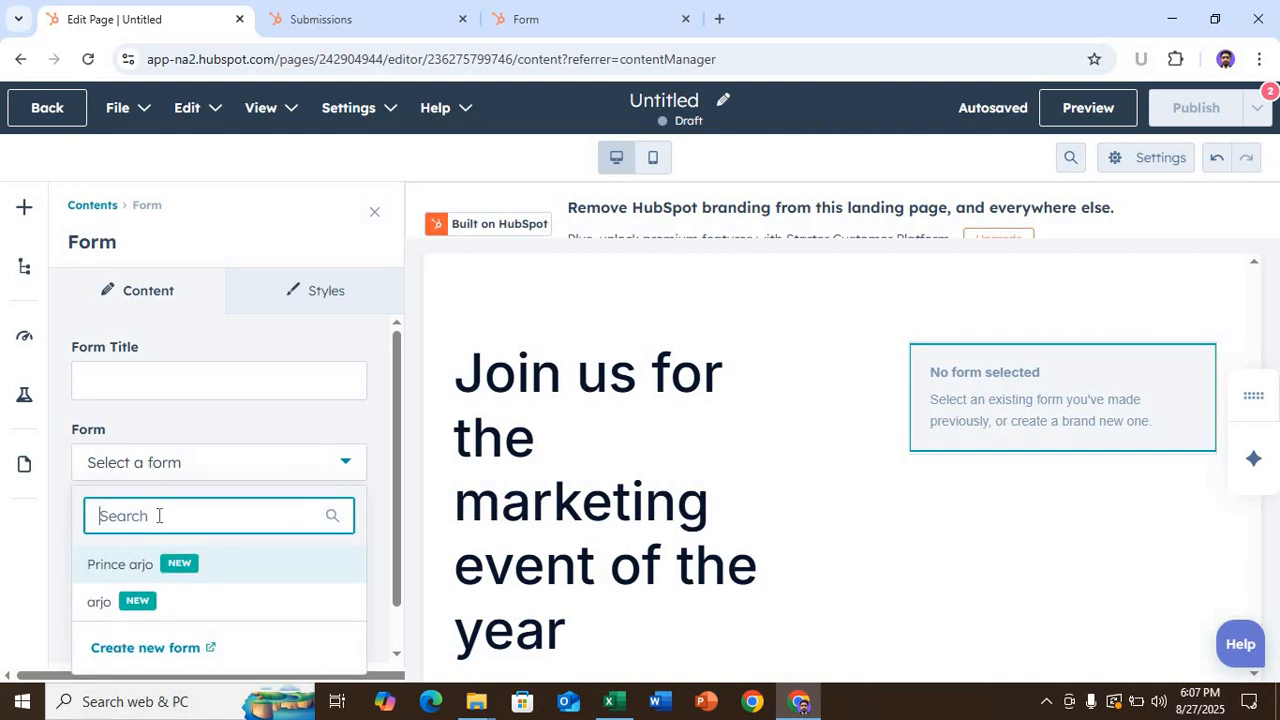
type("prince")
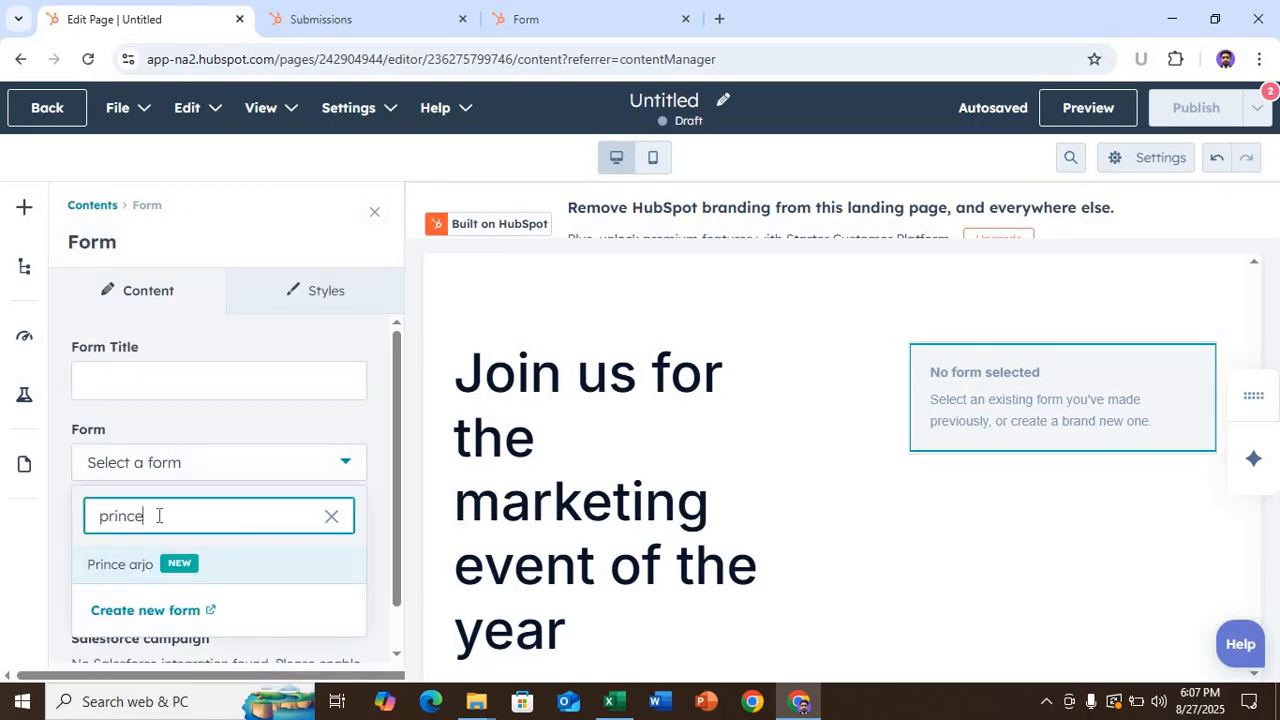
left_click(121, 565)
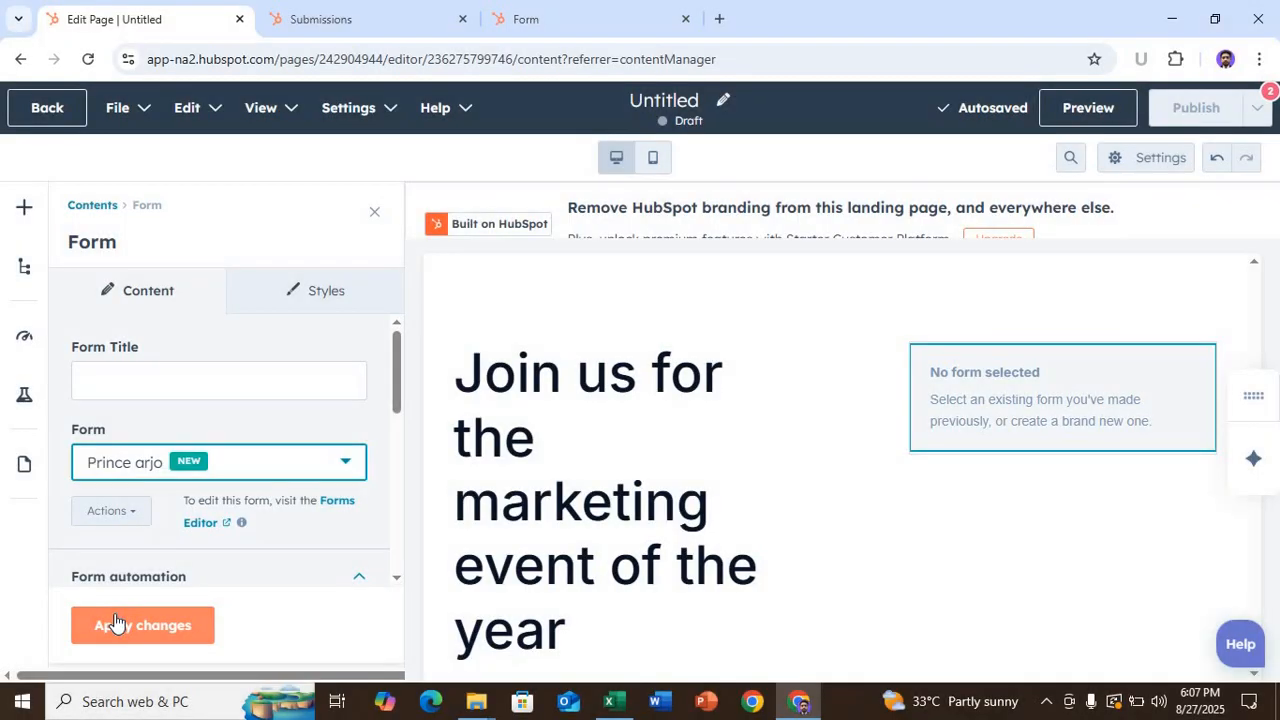
left_click(118, 622)
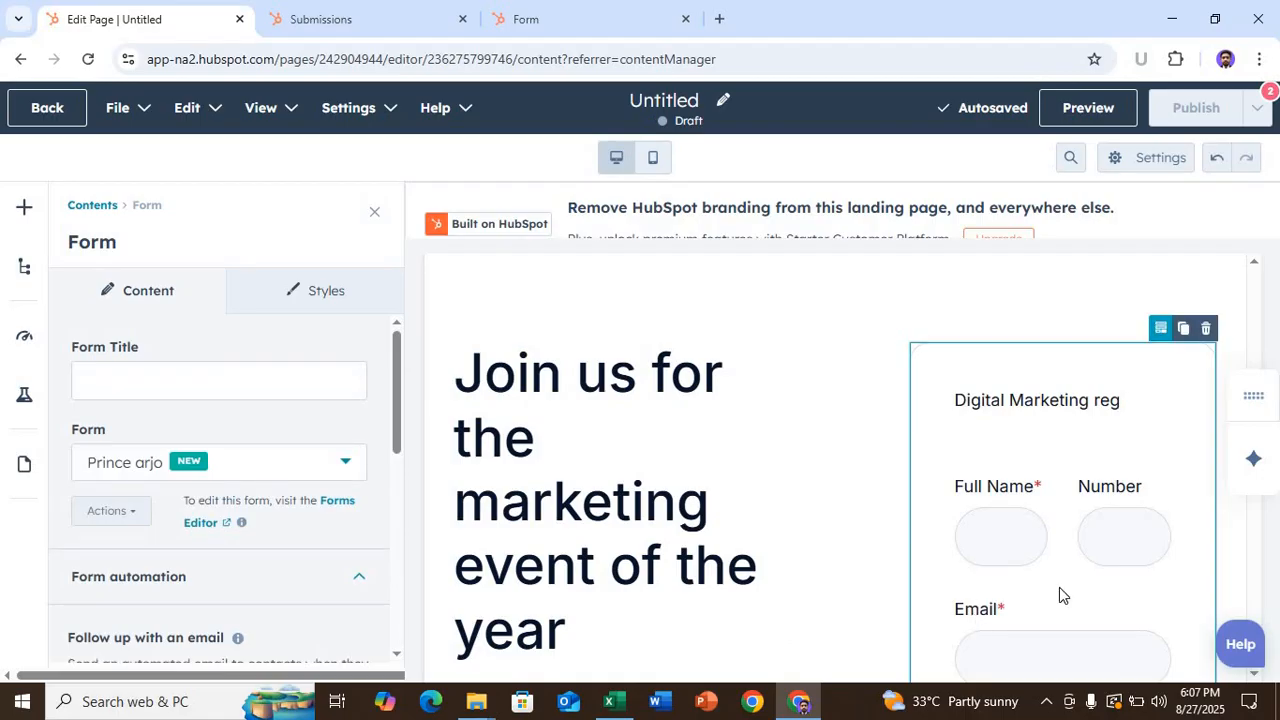
scroll(1074, 543, "down", 1)
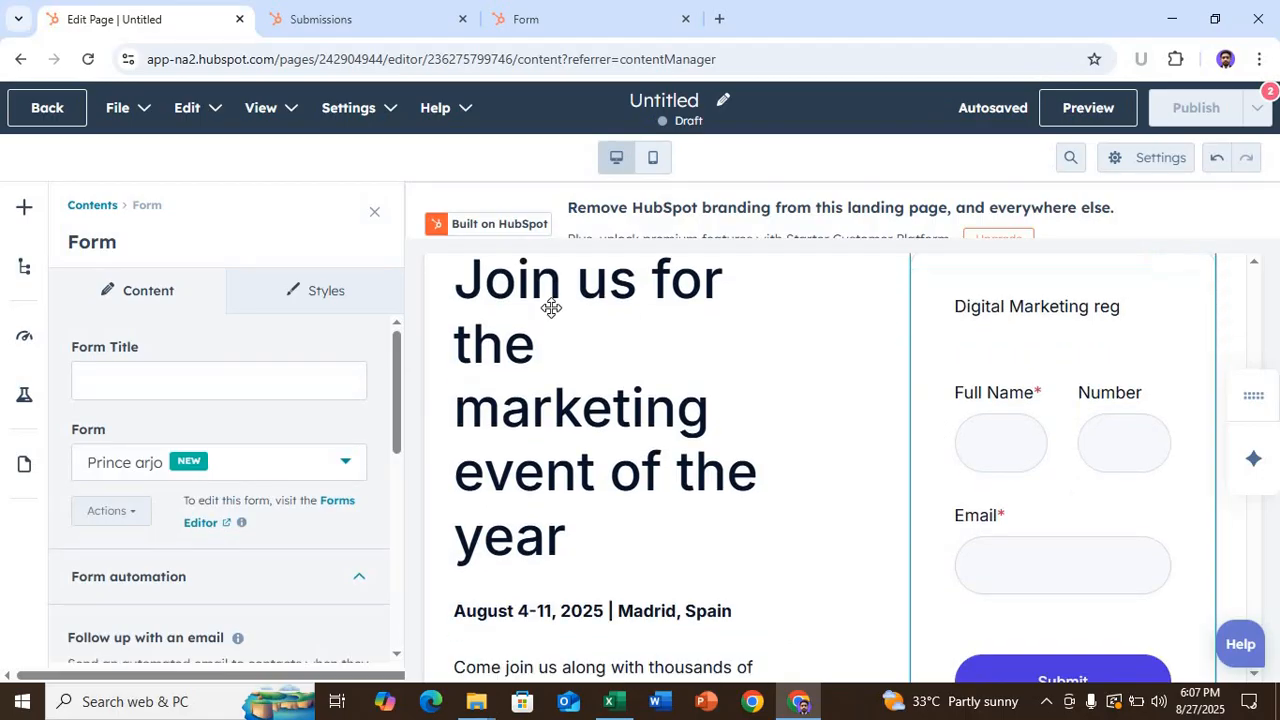
left_click(374, 212)
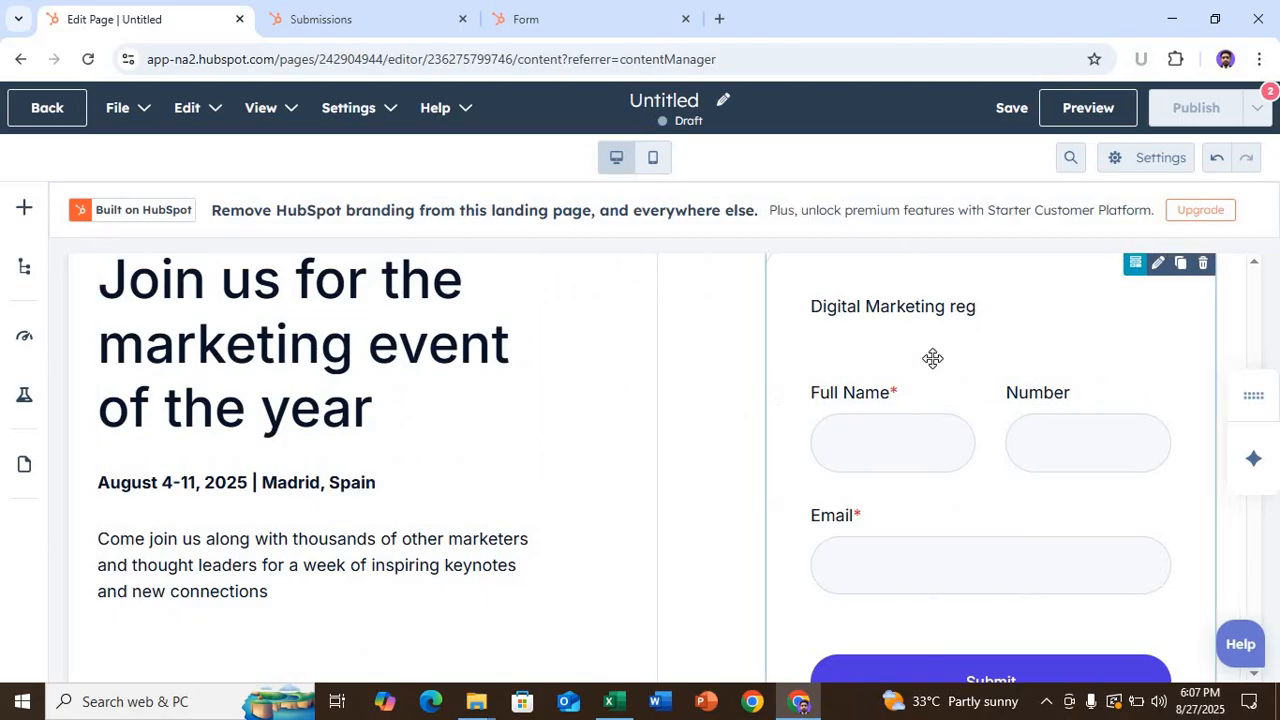
scroll(932, 358, "up", 8)
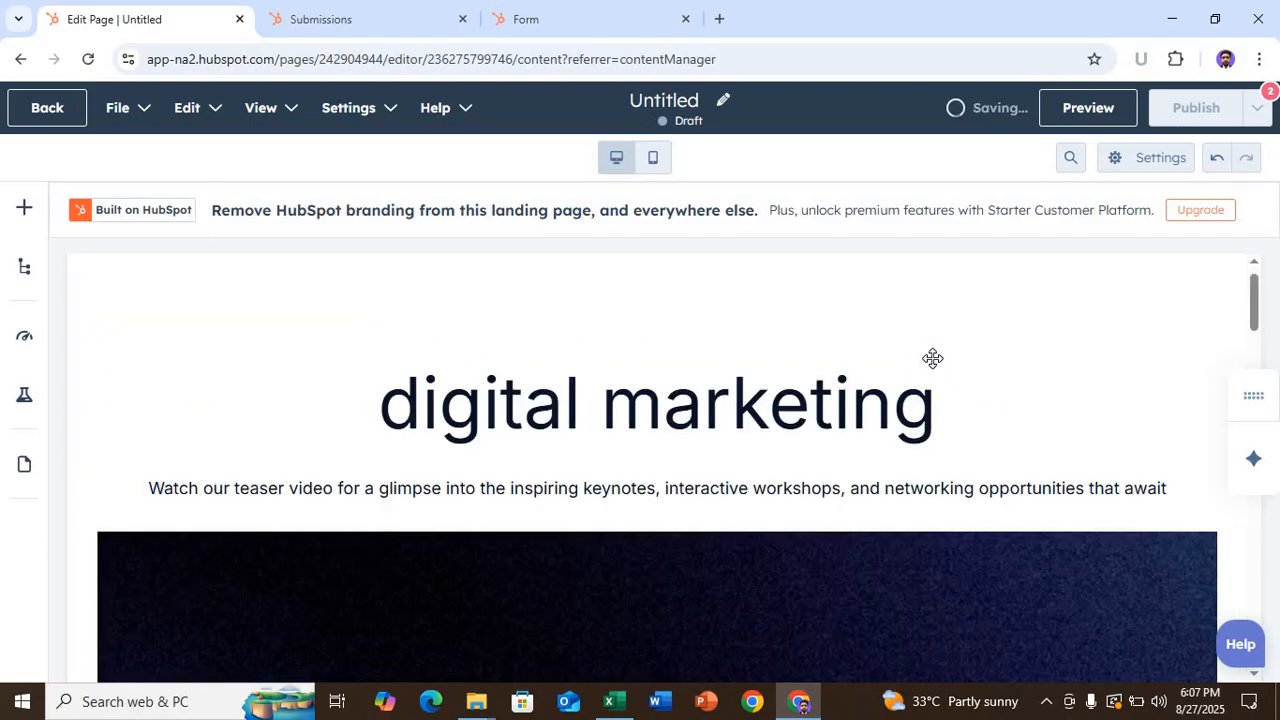
scroll(923, 386, "down", 10)
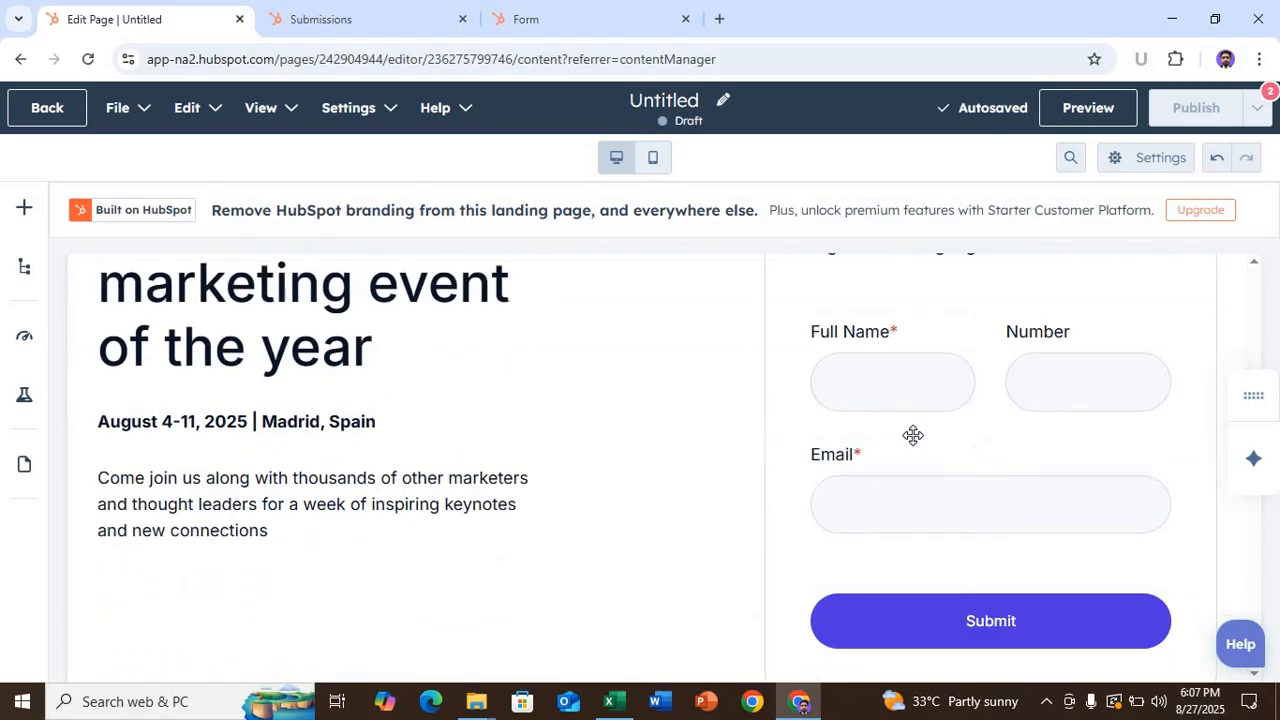
scroll(900, 432, "up", 2)
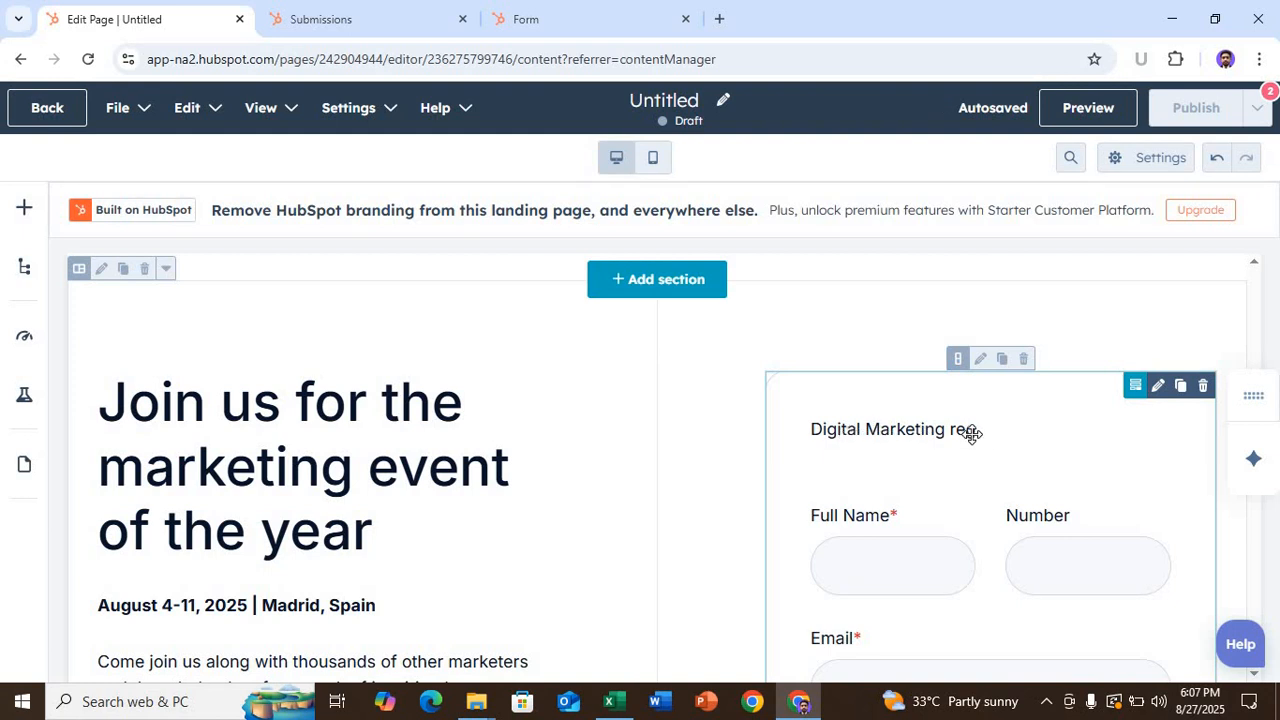
scroll(972, 432, "down", 1)
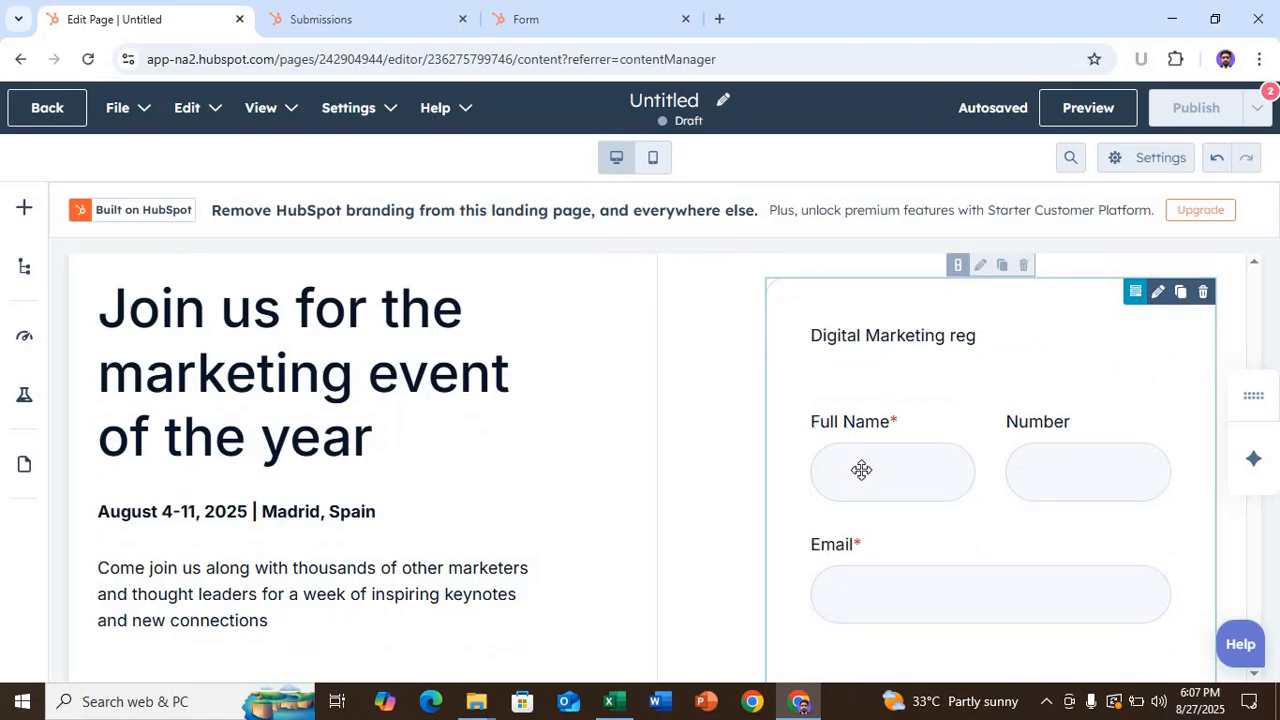
scroll(1000, 415, "down", 3)
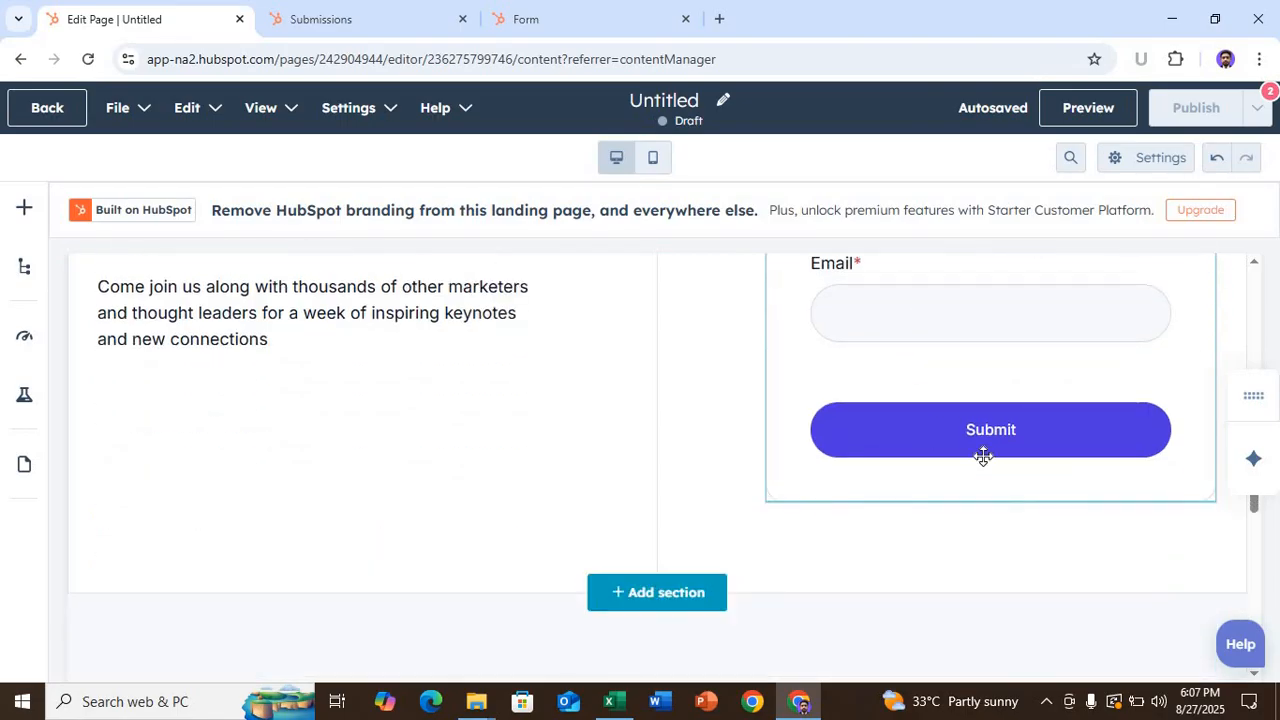
scroll(983, 456, "down", 10)
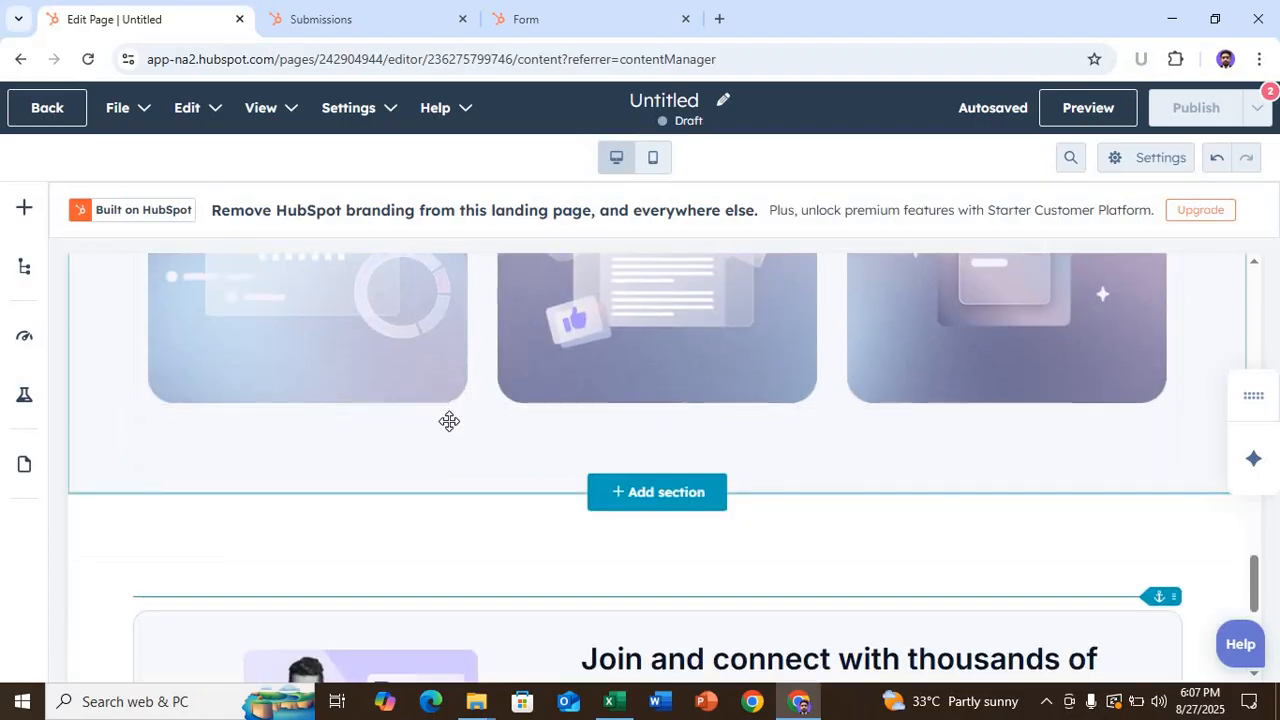
scroll(686, 451, "down", 3)
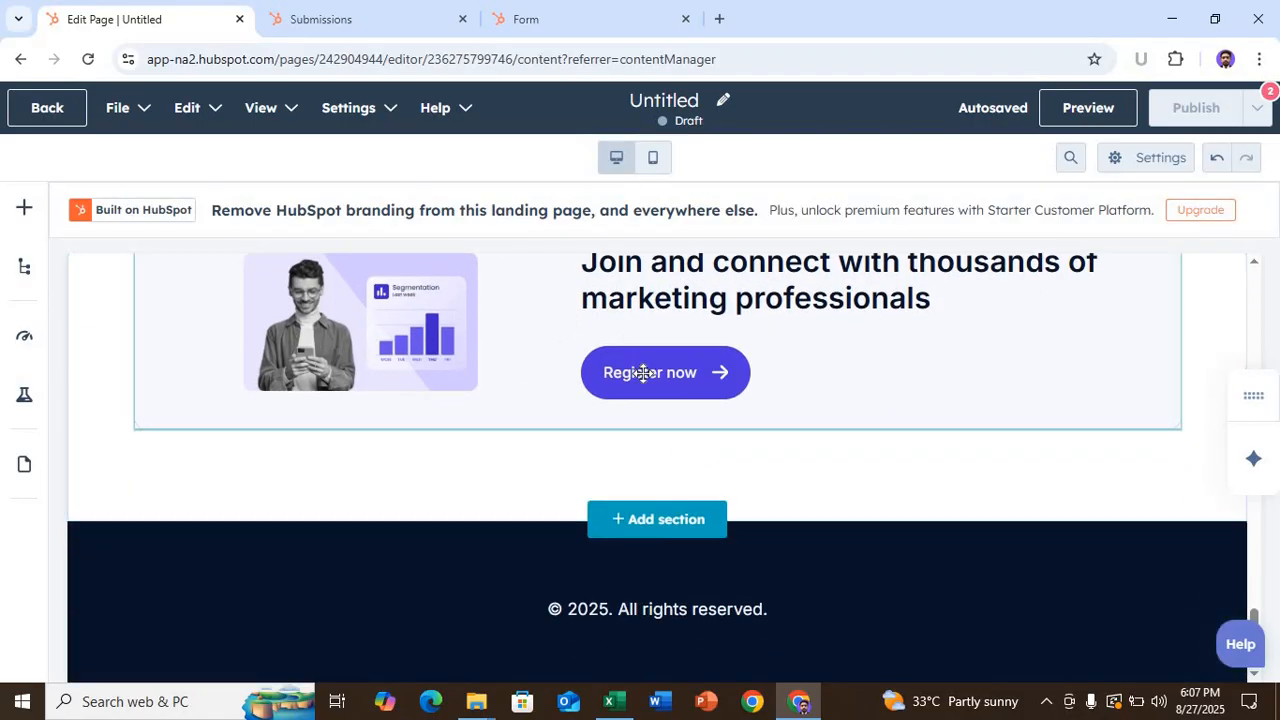
scroll(689, 538, "up", 4)
scroll(689, 538, "down", 1)
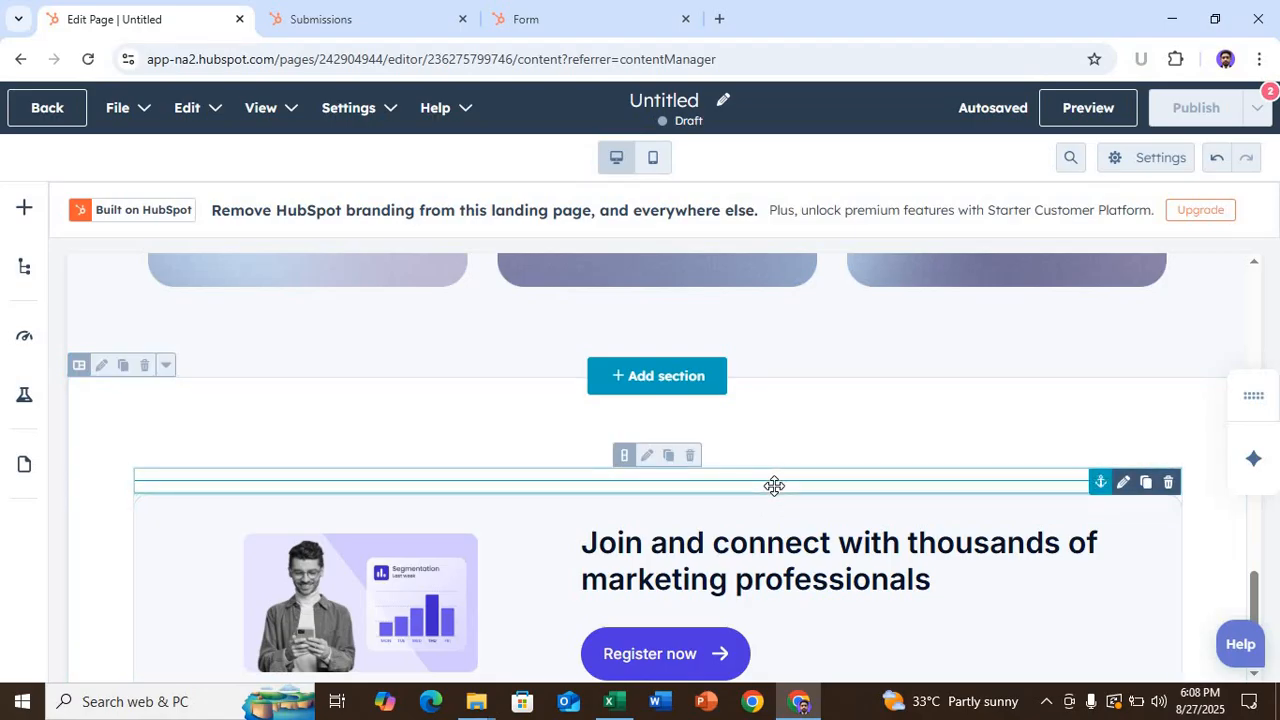
left_click_drag(774, 486, 608, 381)
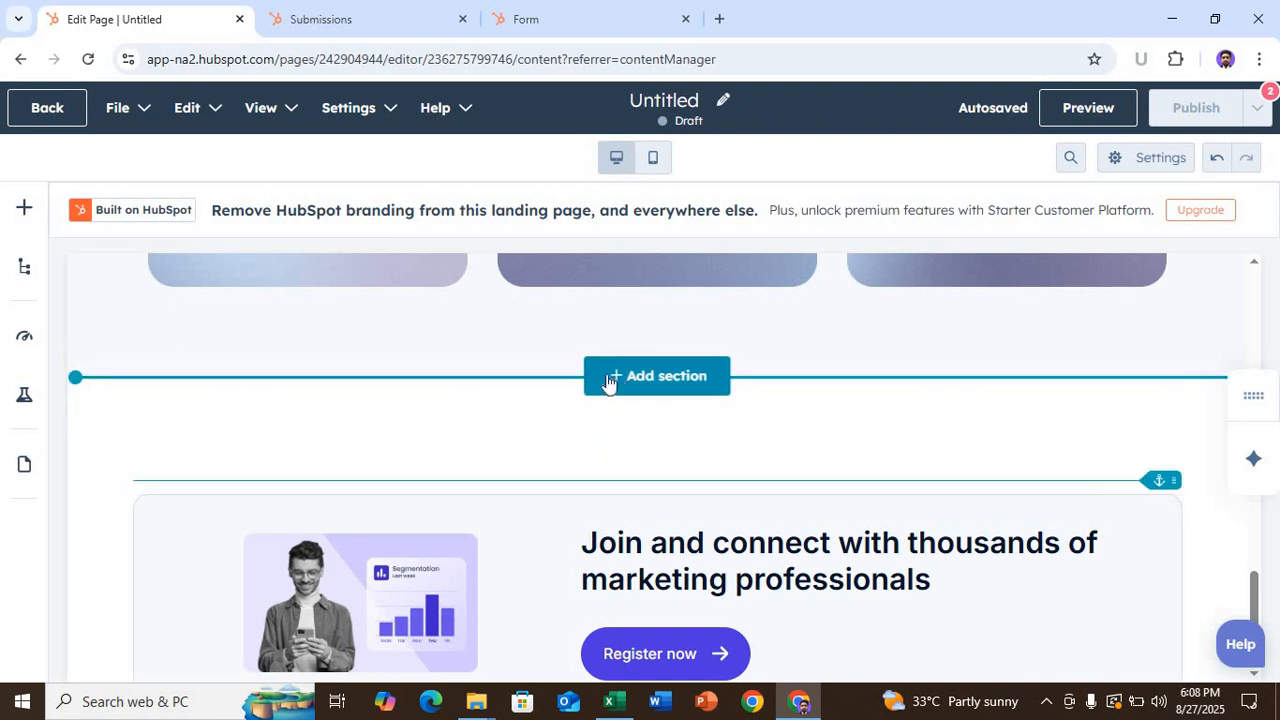
scroll(618, 420, "down", 3)
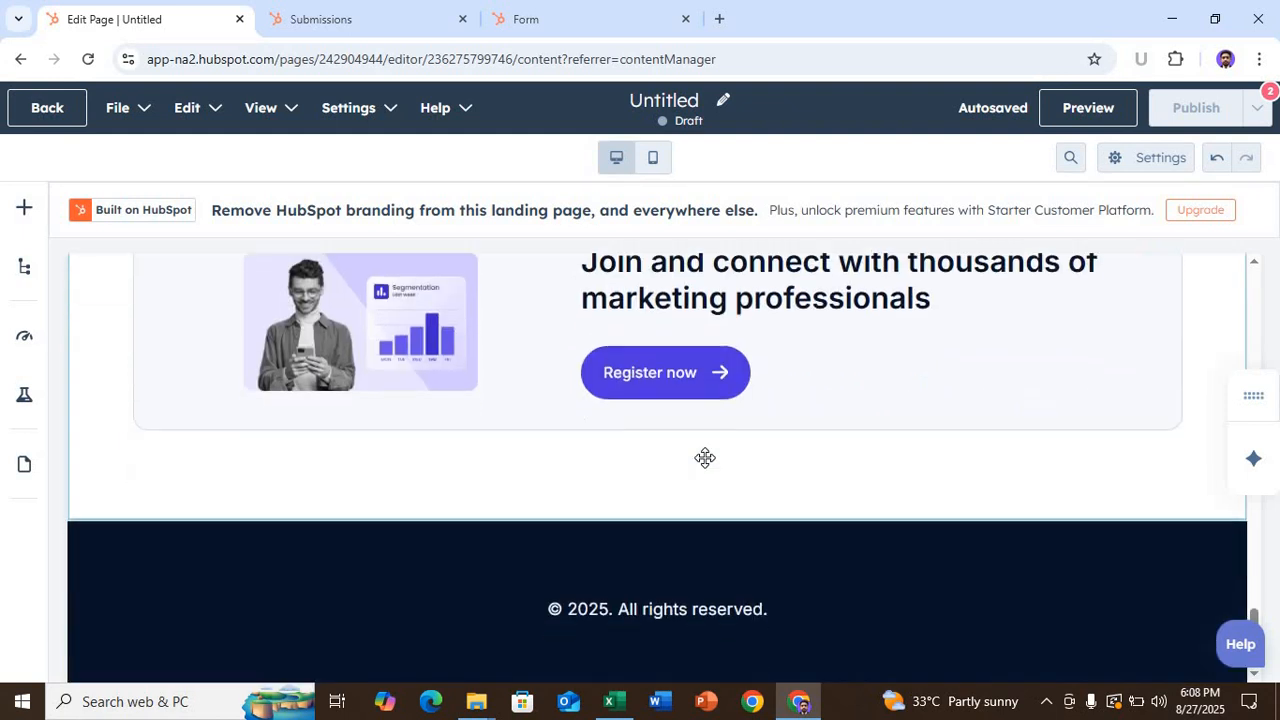
scroll(745, 442, "up", 3)
scroll(746, 449, "down", 3)
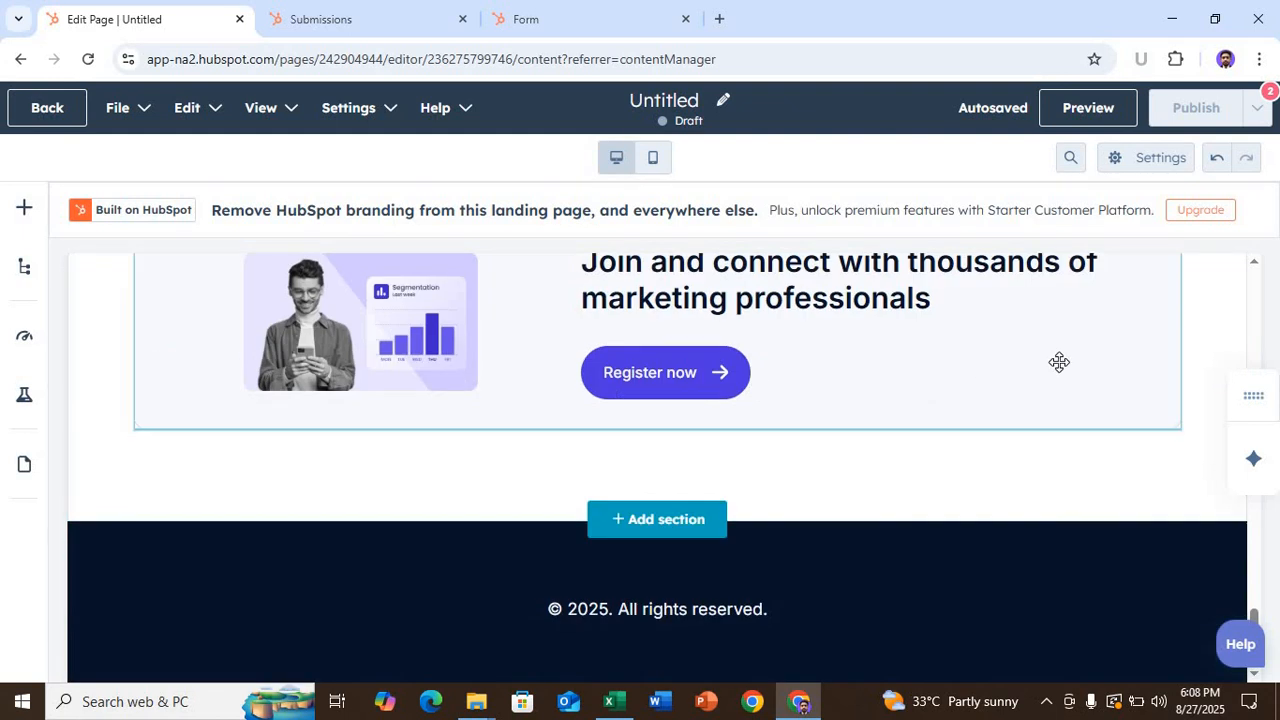
left_click(1138, 425)
scroll(1158, 404, "up", 2)
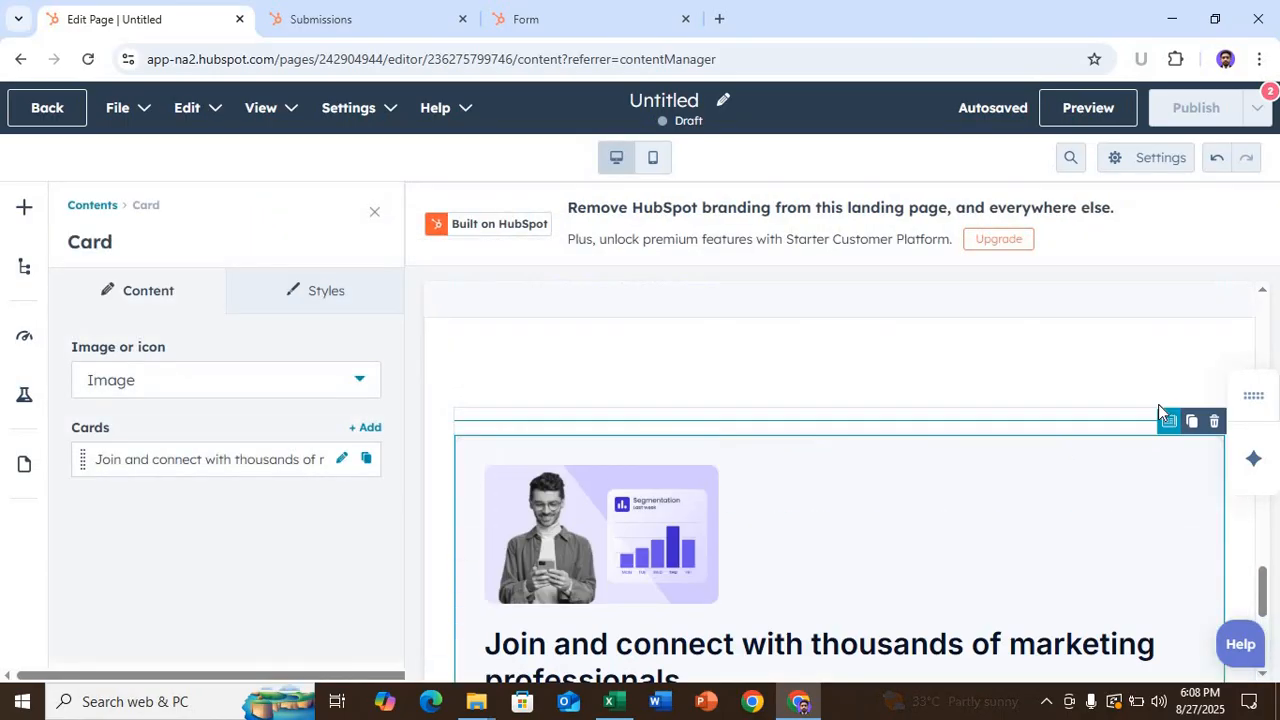
left_click(1210, 457)
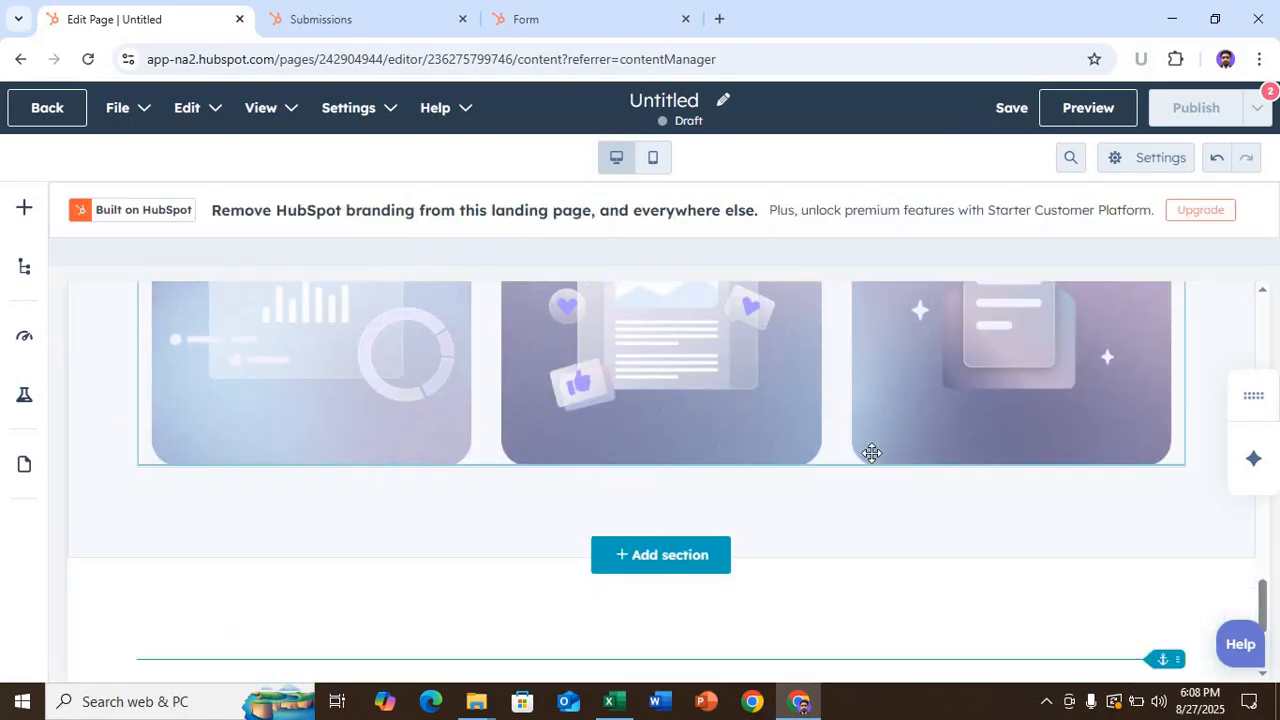
key("ctrl+z")
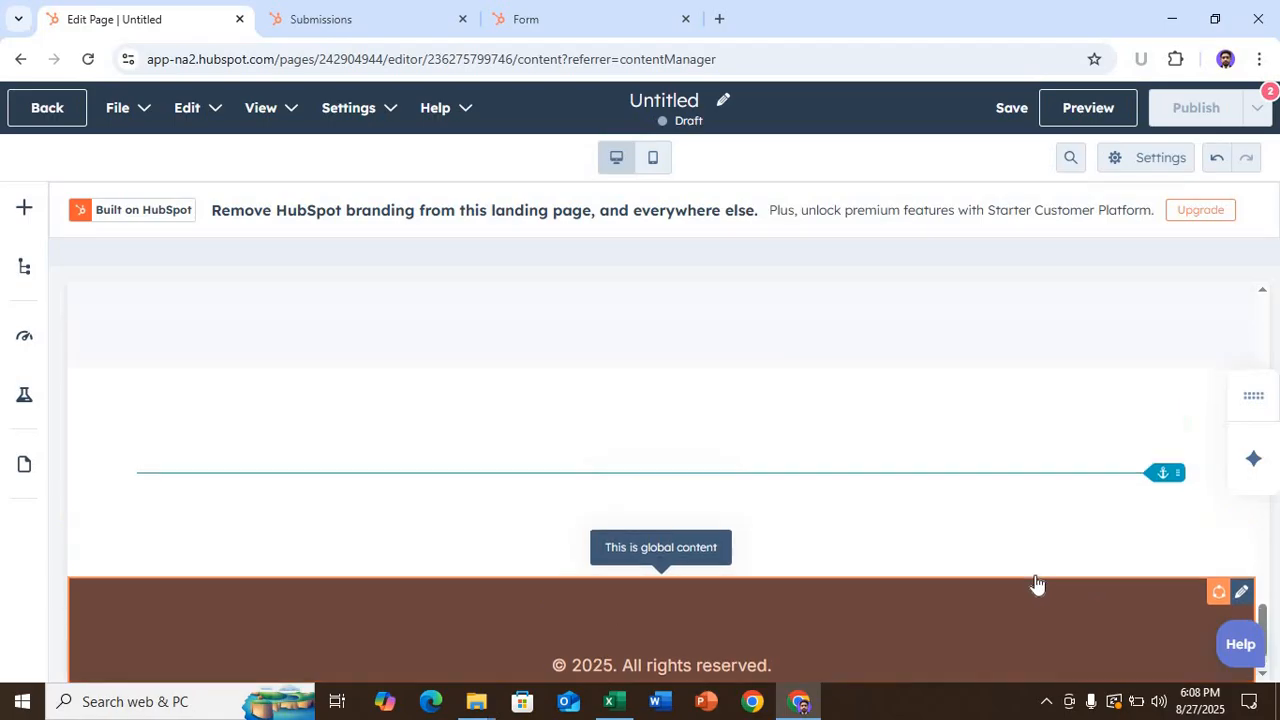
scroll(1035, 572, "up", 10)
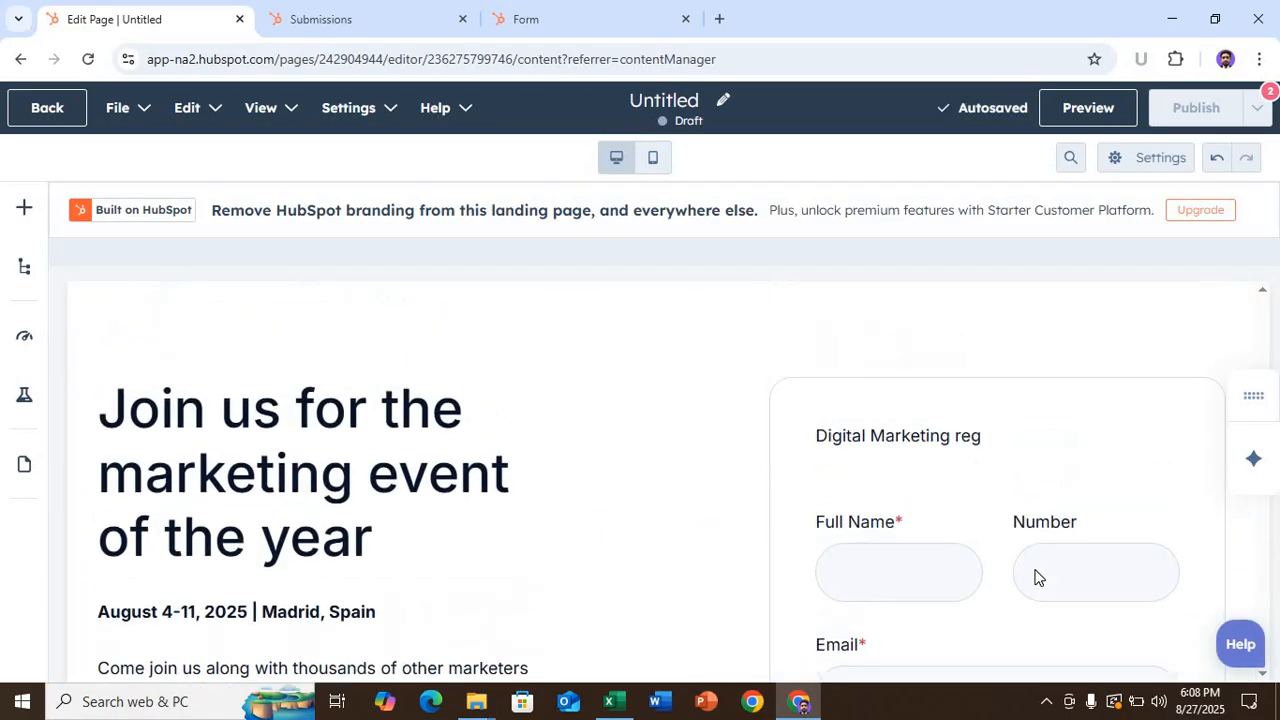
scroll(768, 443, "up", 5)
scroll(766, 440, "down", 8)
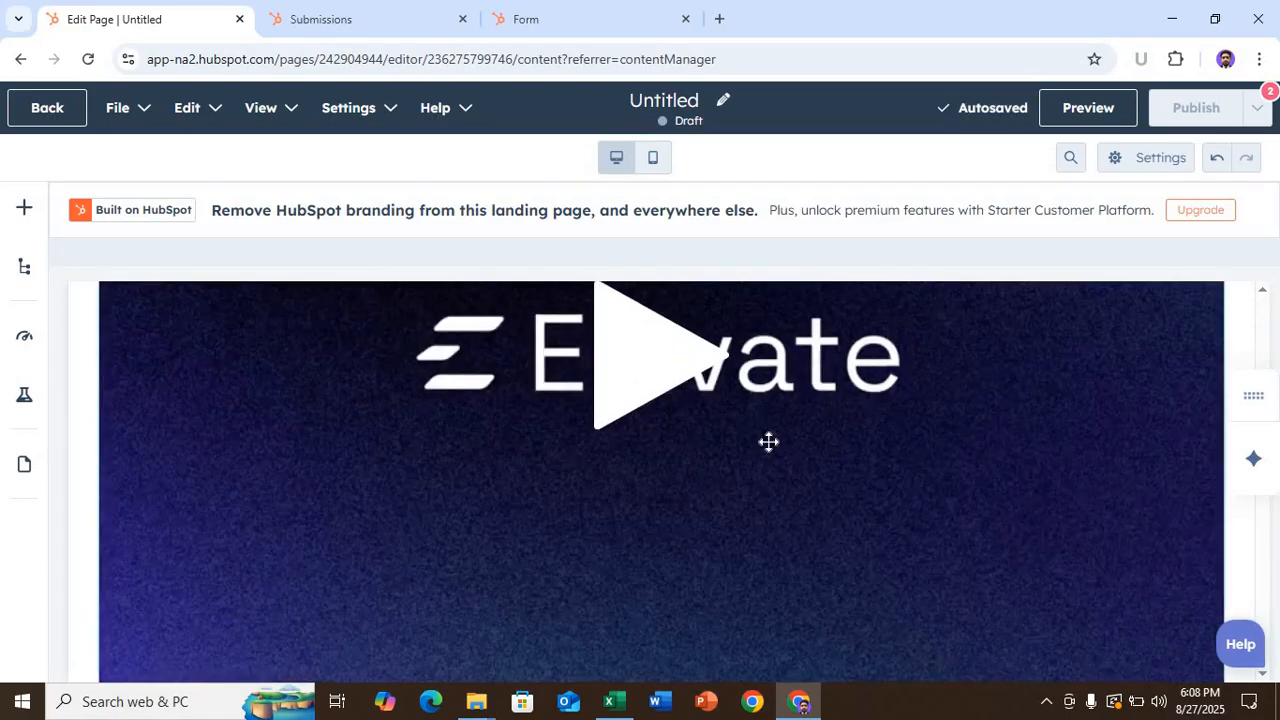
scroll(503, 402, "down", 3)
left_click(338, 378)
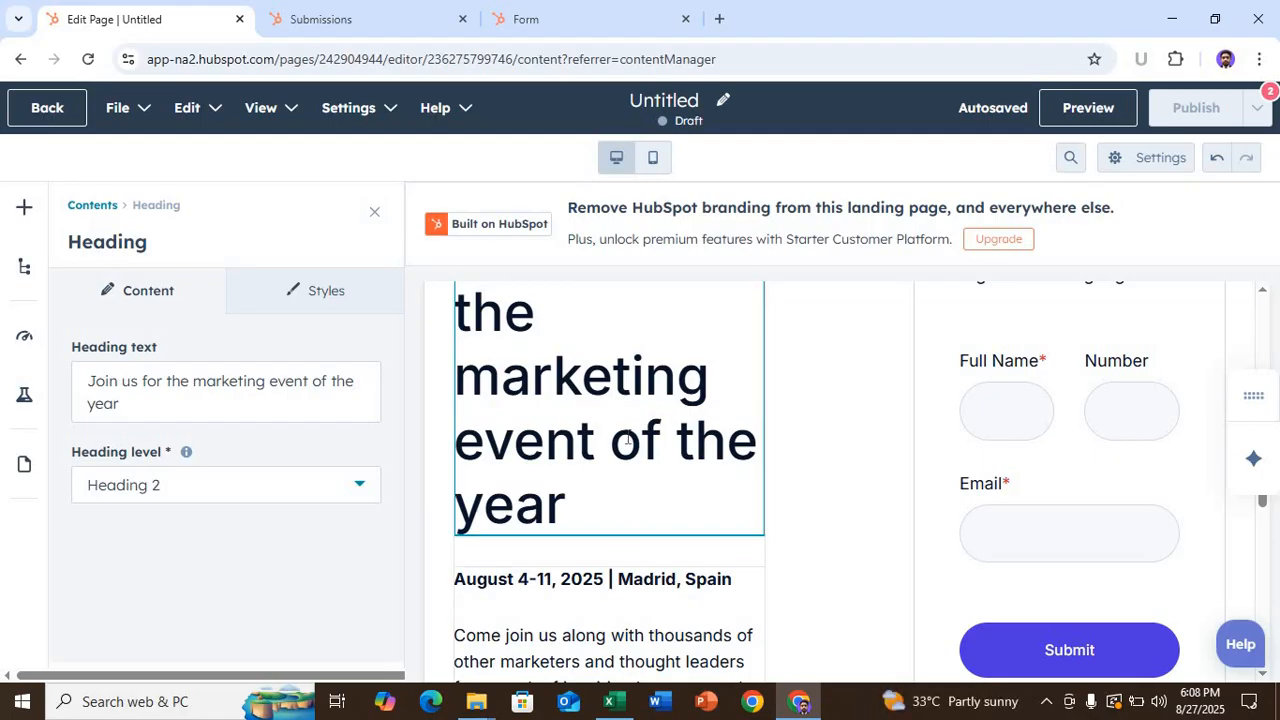
scroll(583, 586, "down", 3)
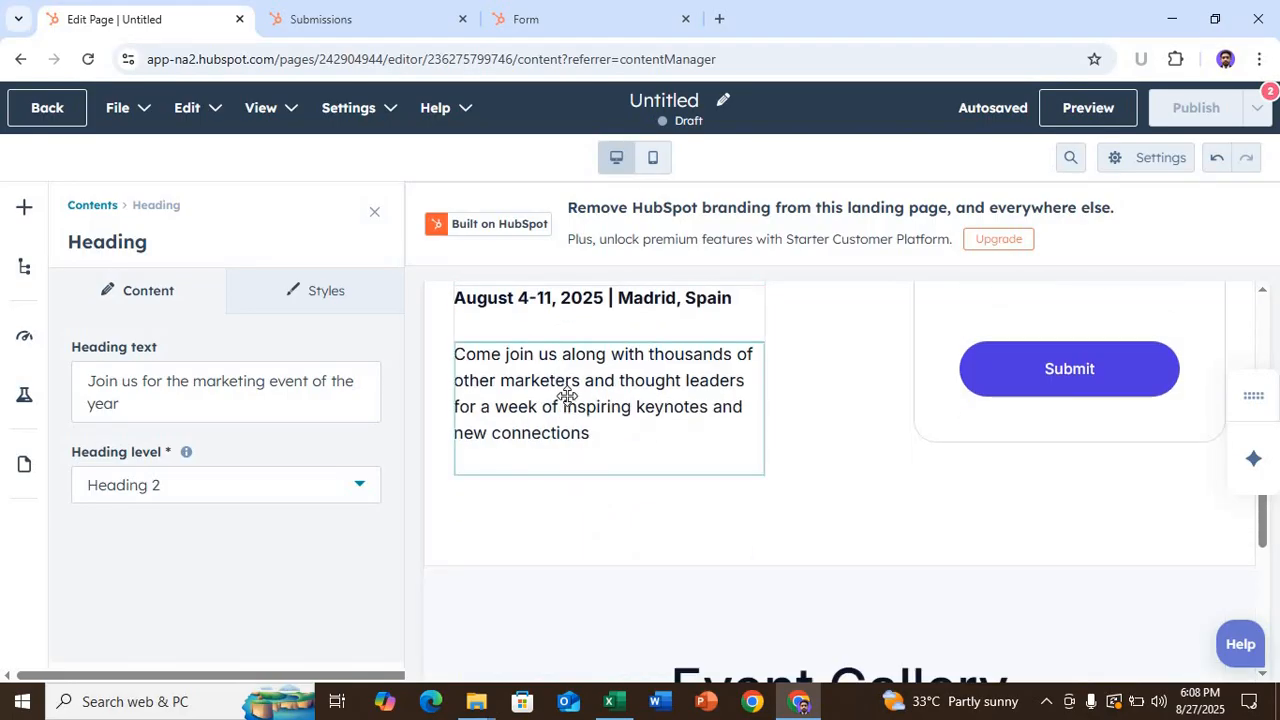
scroll(567, 396, "up", 4)
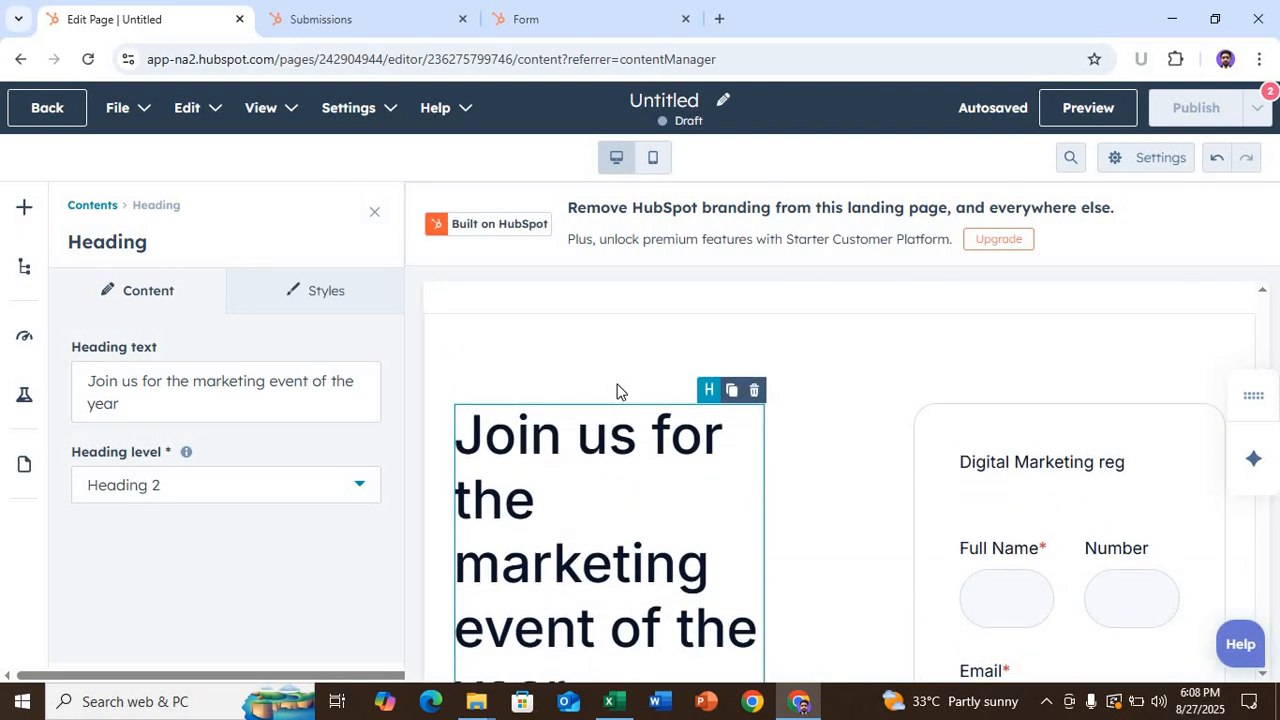
scroll(617, 390, "up", 3)
left_click(374, 211)
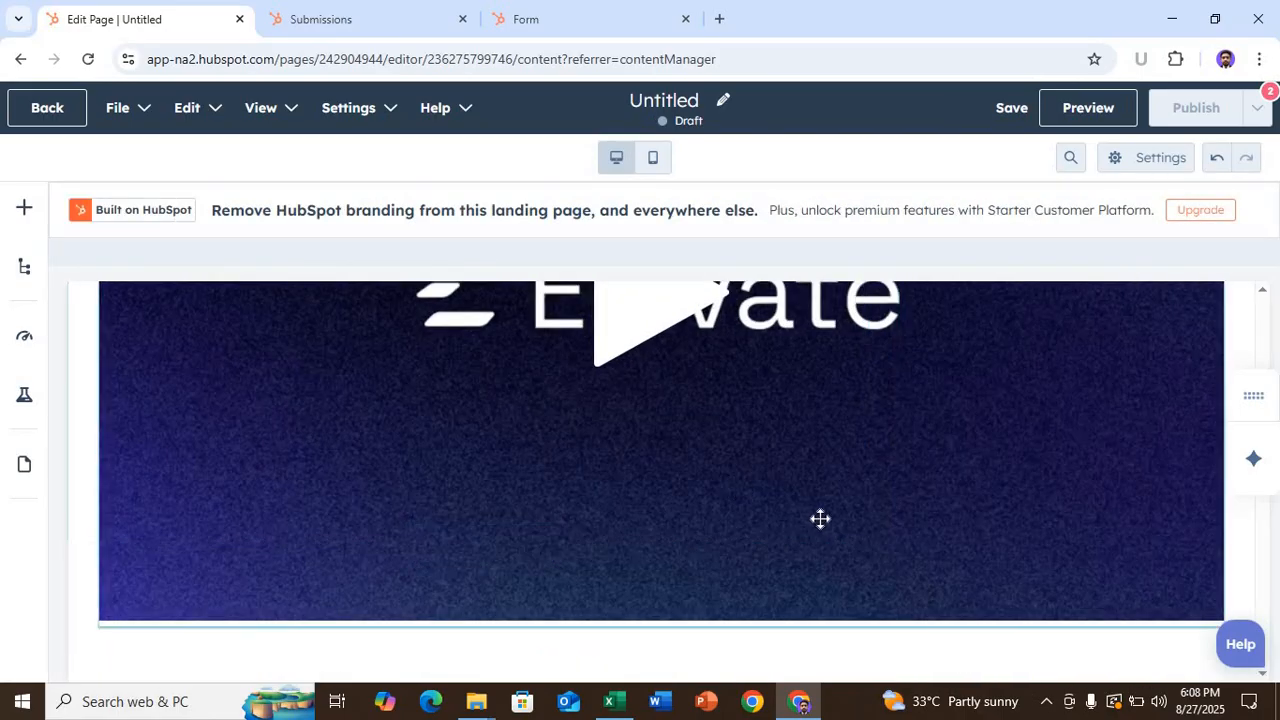
scroll(820, 518, "up", 5)
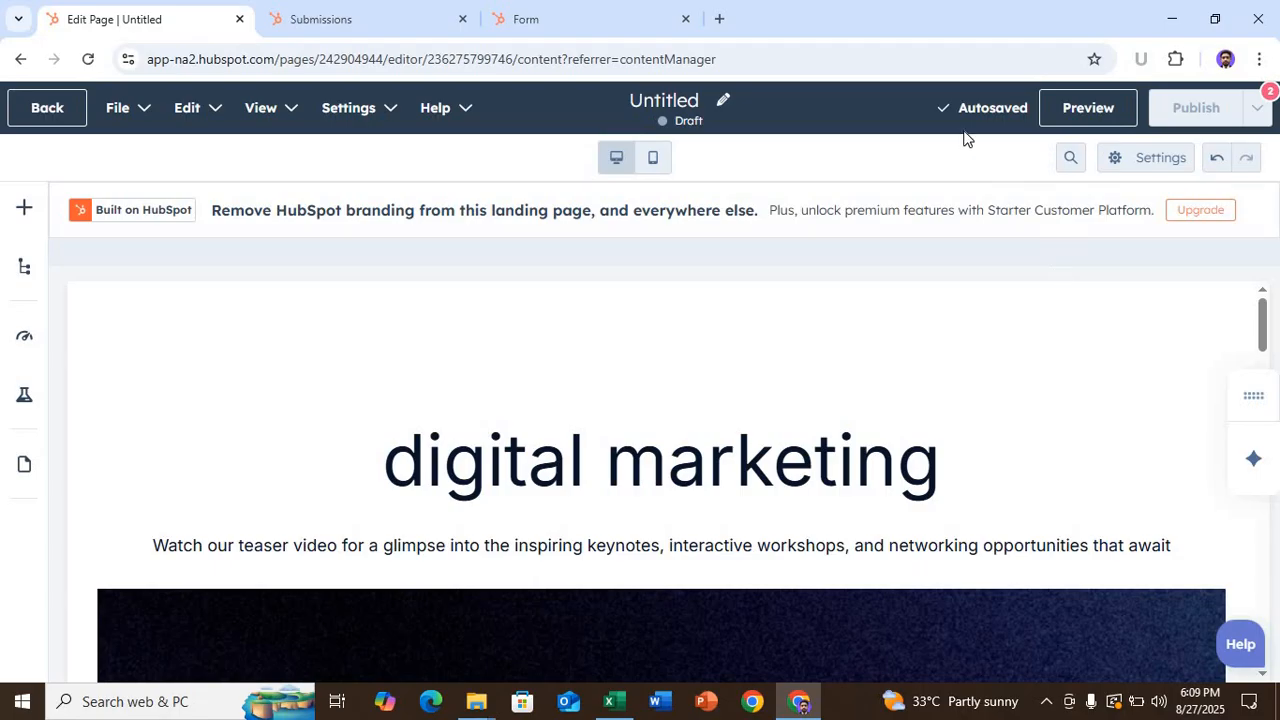
- Rename the page to 'Digital marketing from' and check what blocks publishing
double_click(702, 100)
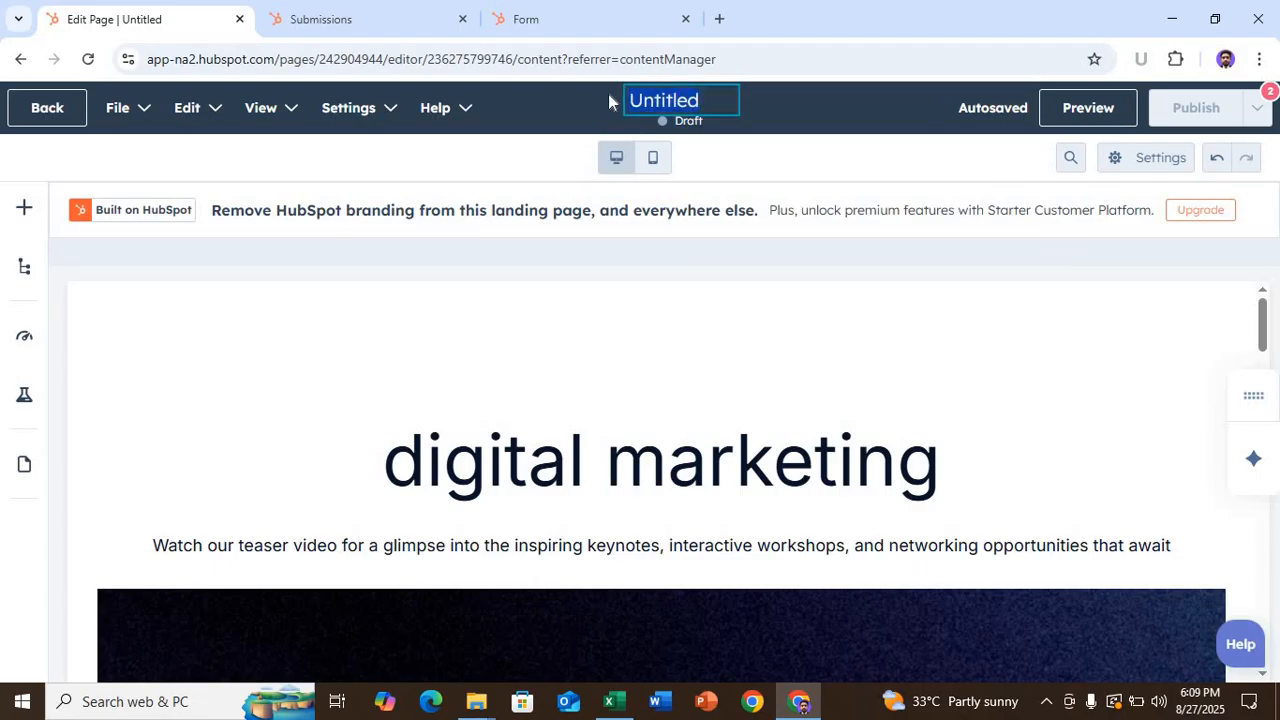
type("Digital")
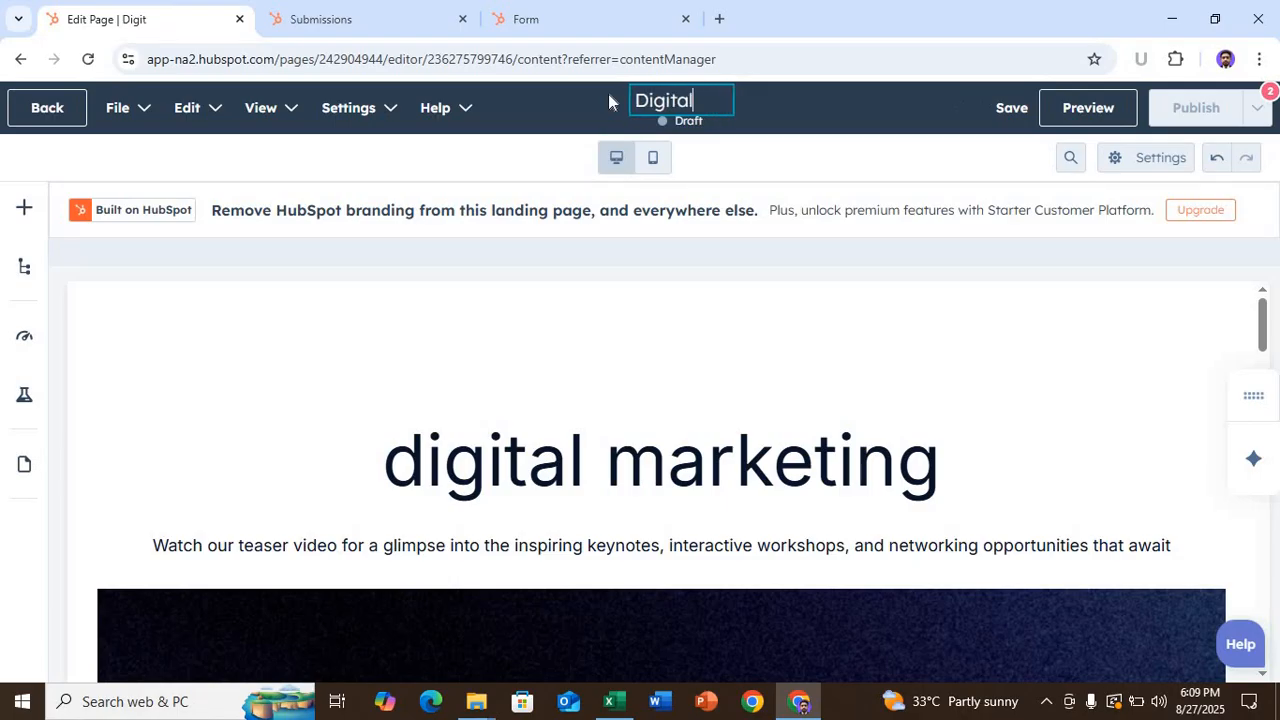
type(" mark")
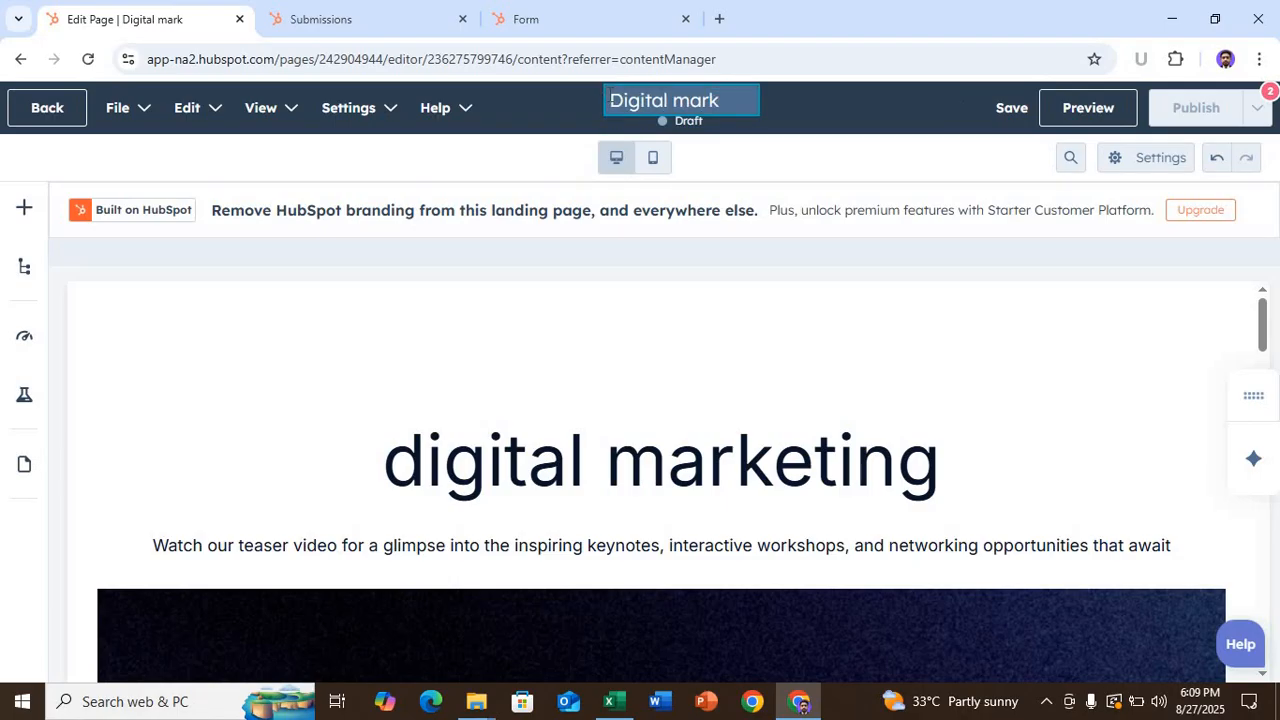
type("eting ")
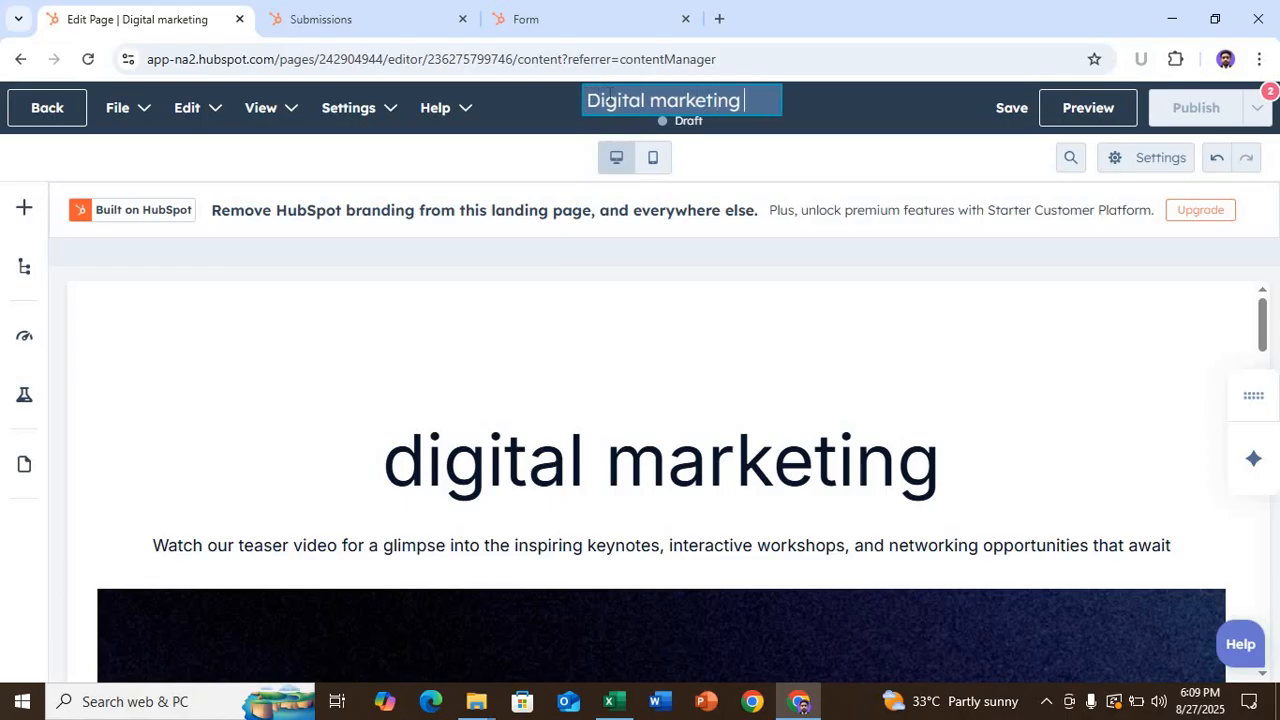
type("from")
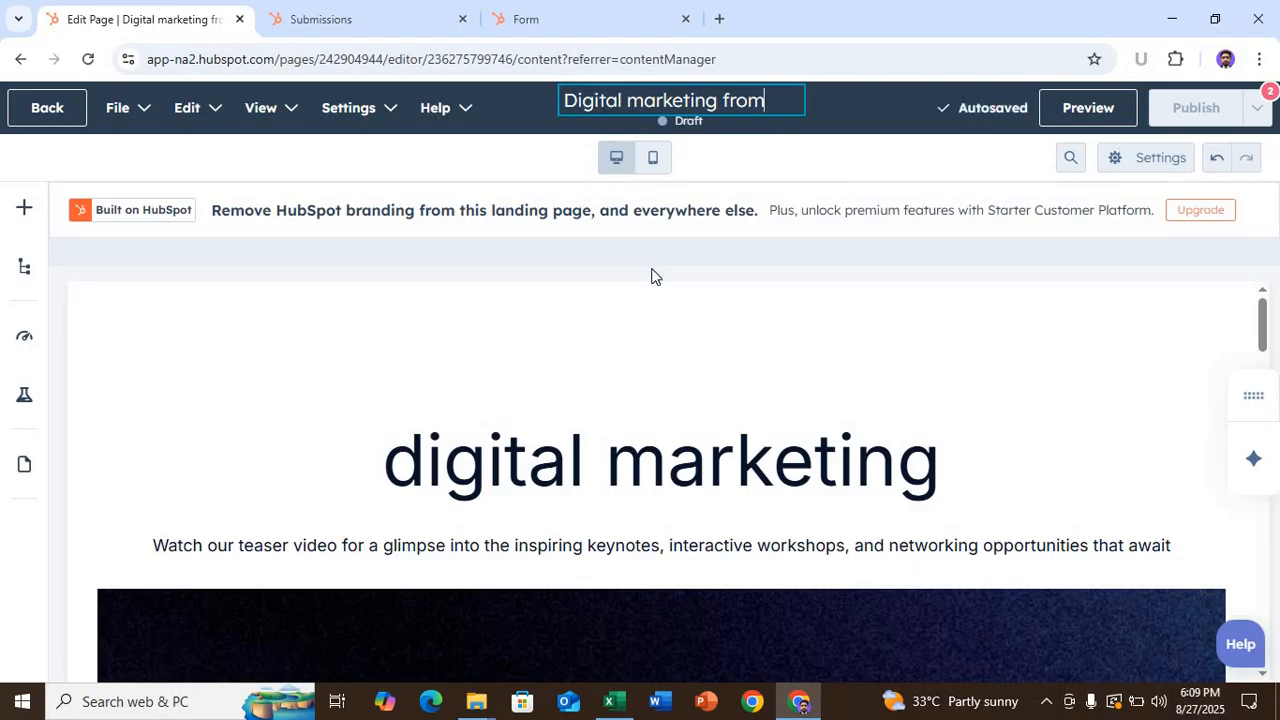
key("BackSpace")
key("BackSpace")
key("BackSpace")
key("BackSpace")
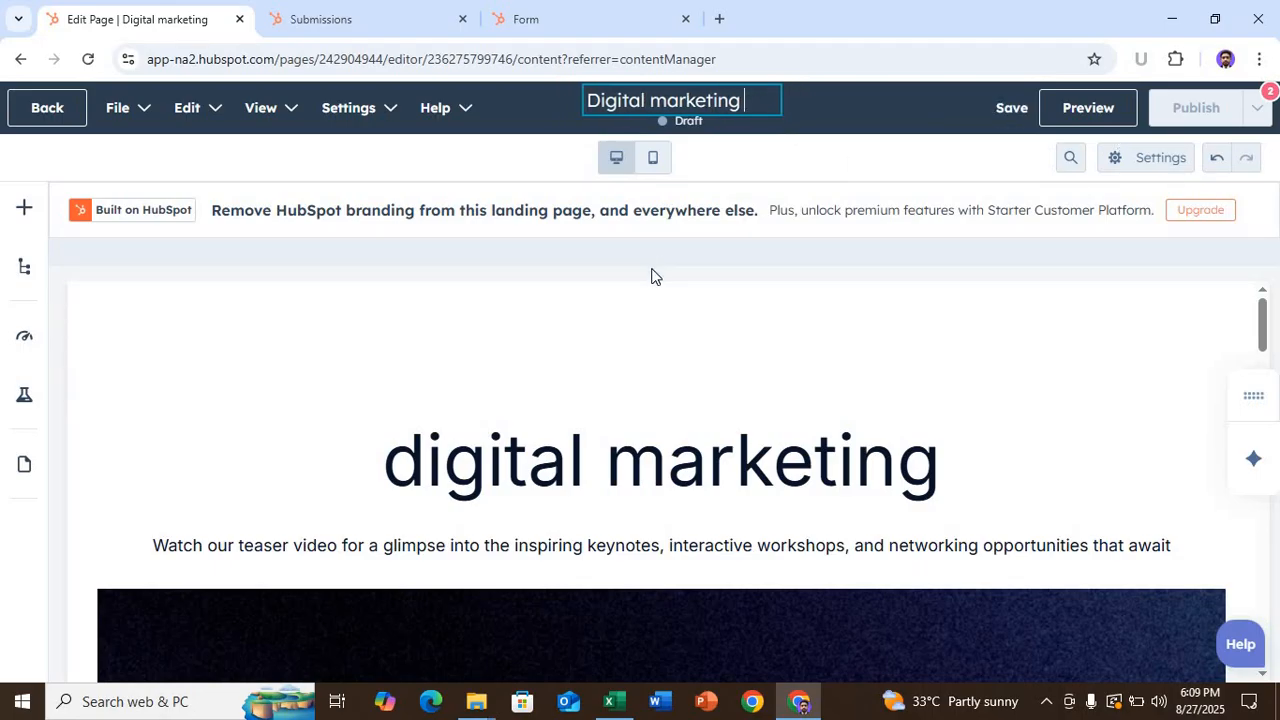
type("from")
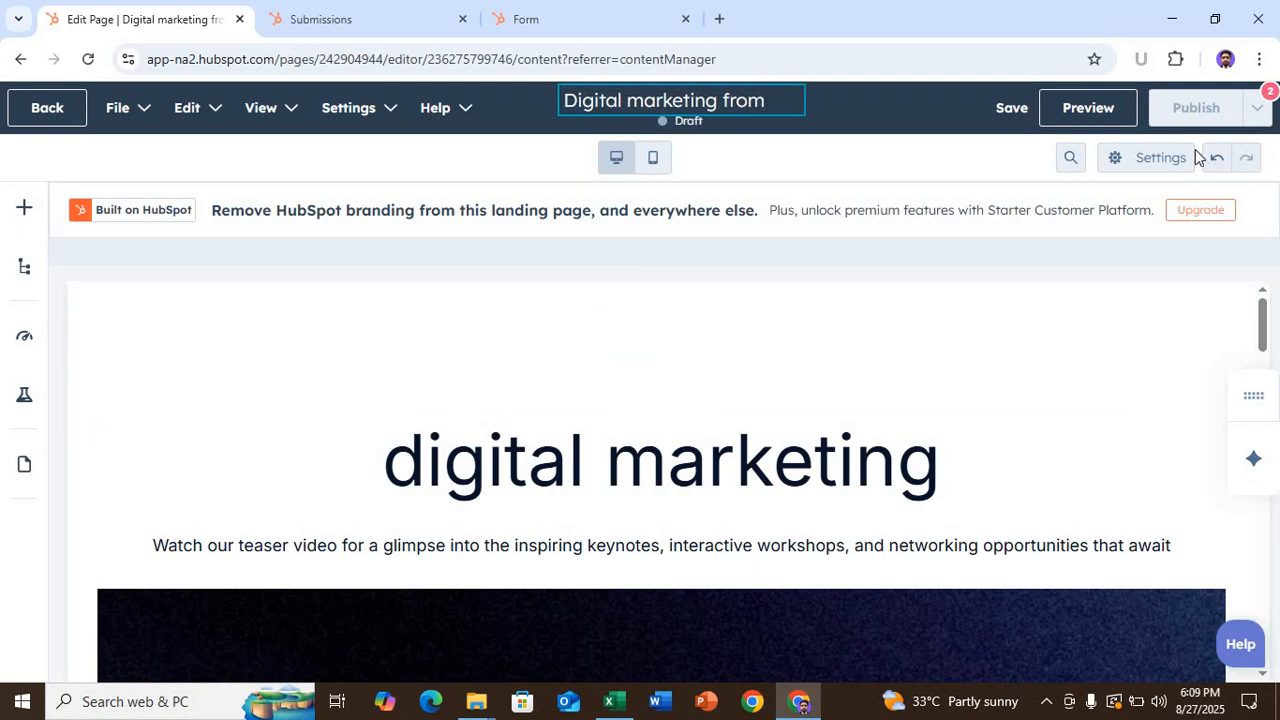
mouse_move(1208, 120)
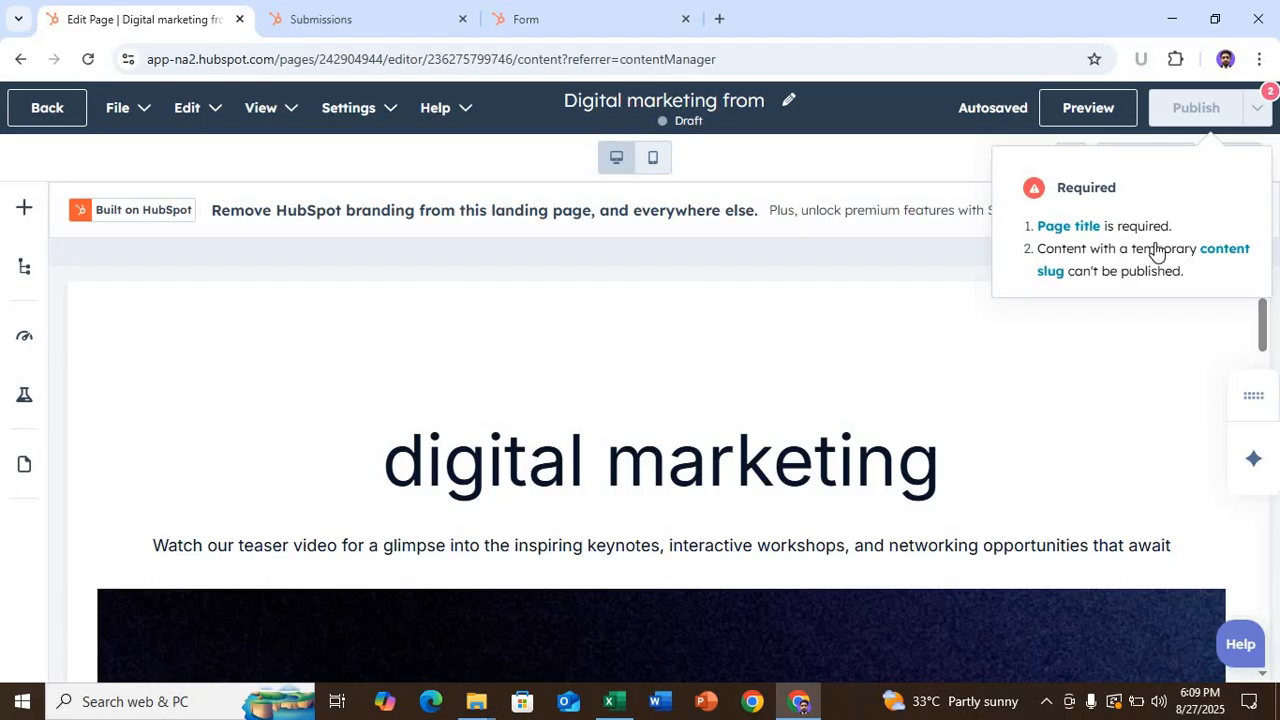
- Enter 'Digital marketing' as the page title in the page settings
left_click(1068, 226)
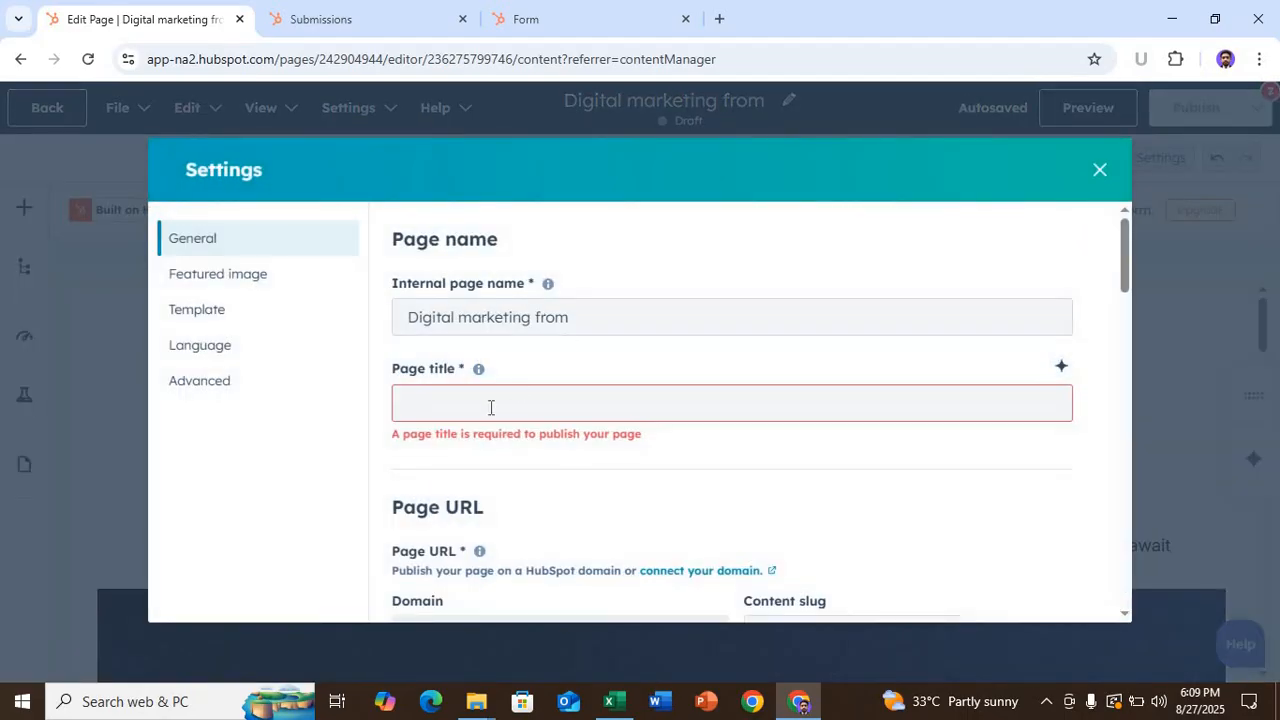
left_click(489, 407)
type("digital")
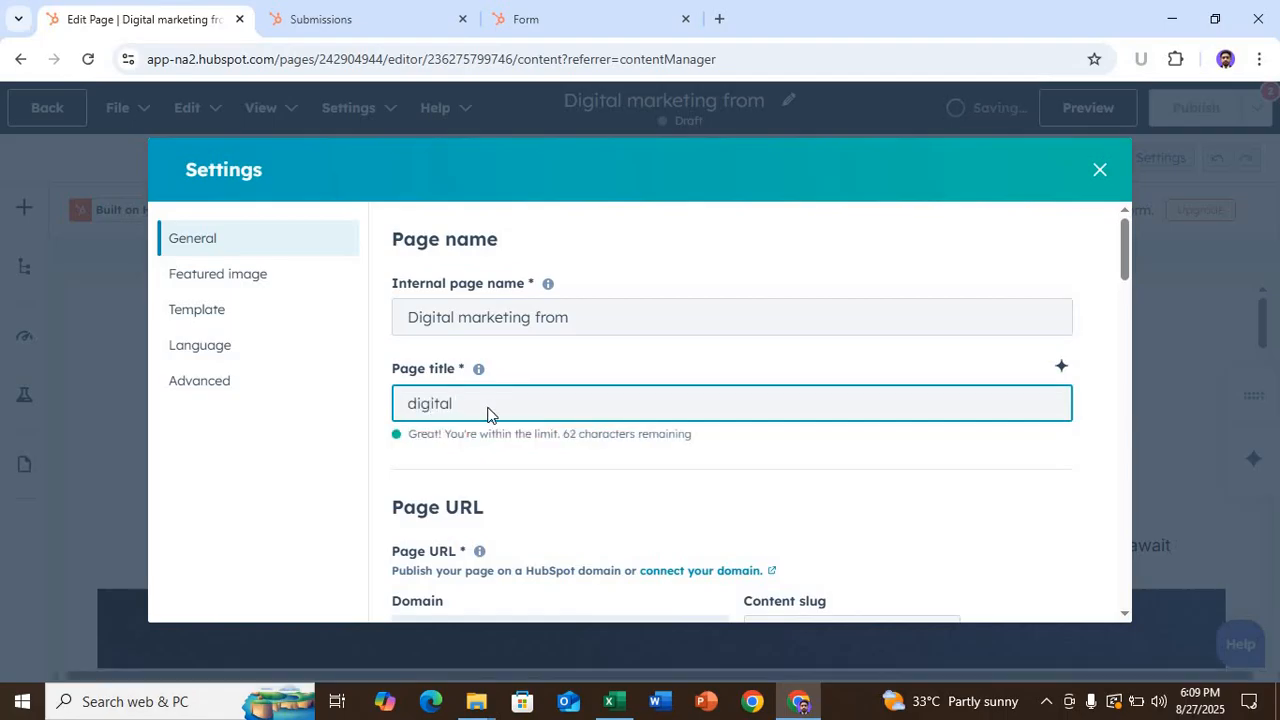
key("BackSpace")
key("BackSpace")
key("BackSpace")
key("BackSpace")
key("BackSpace")
key("BackSpace")
key("BackSpace")
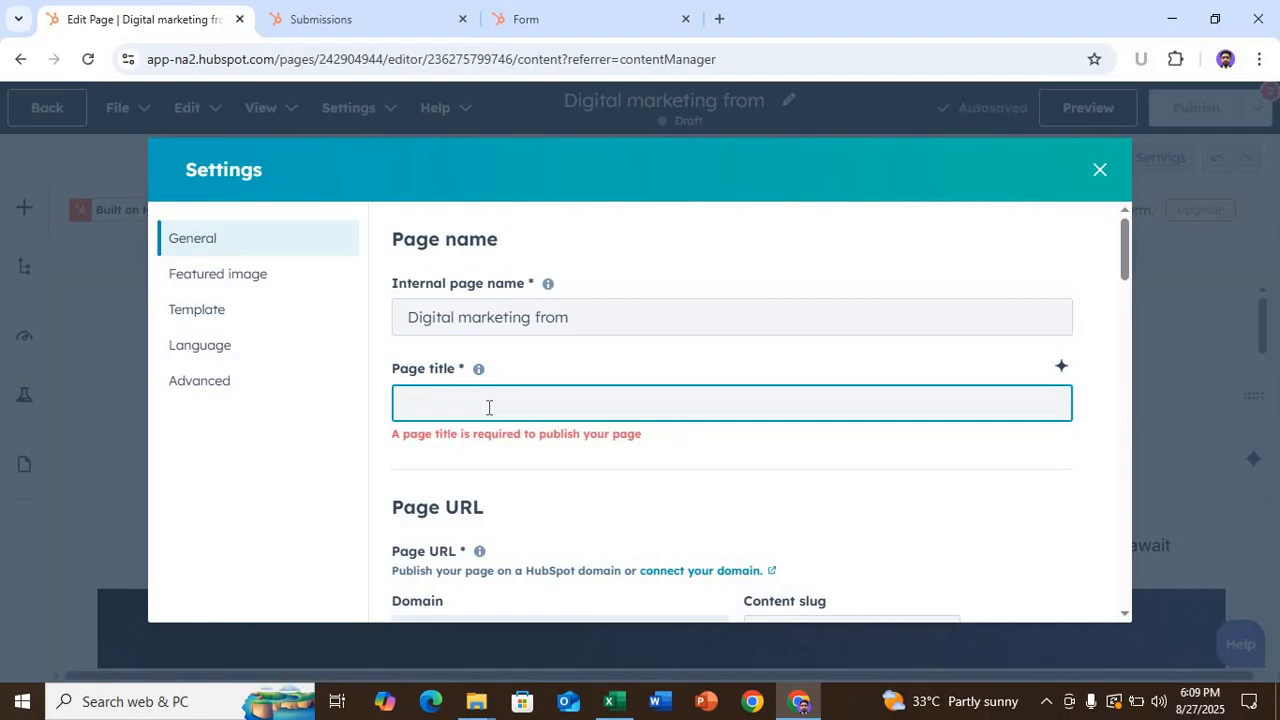
type("Digital")
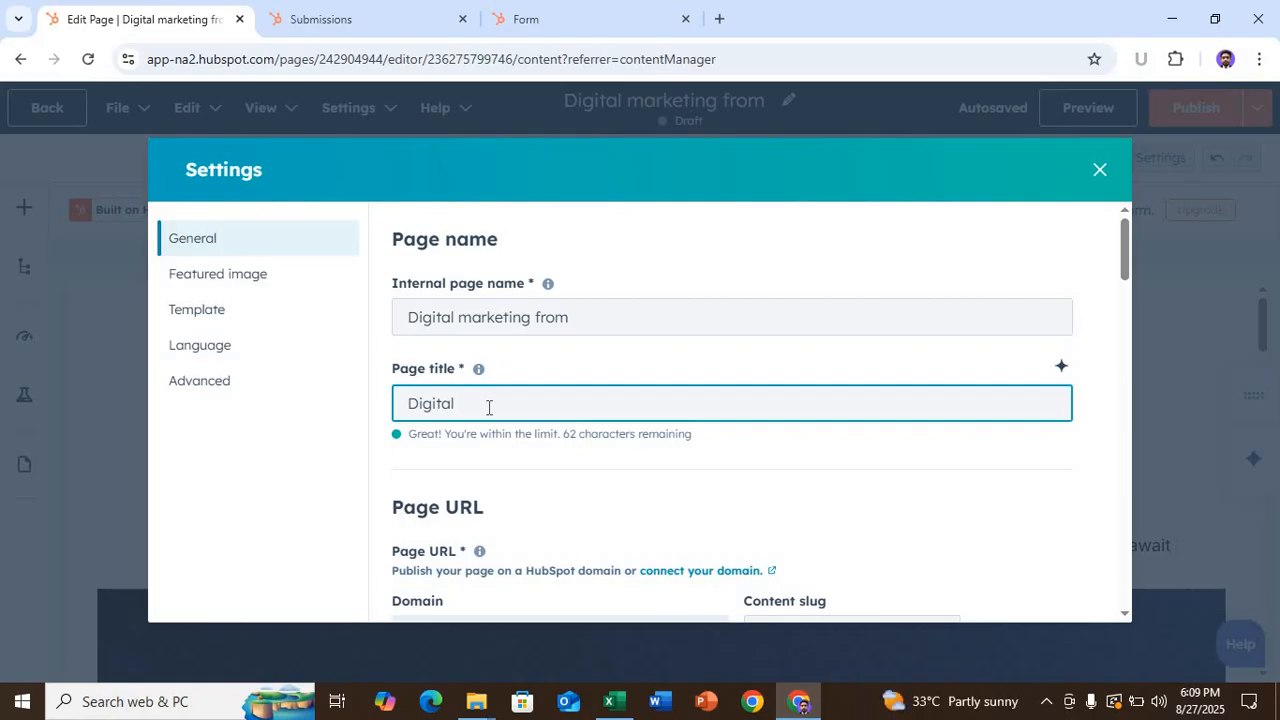
type("marketing")
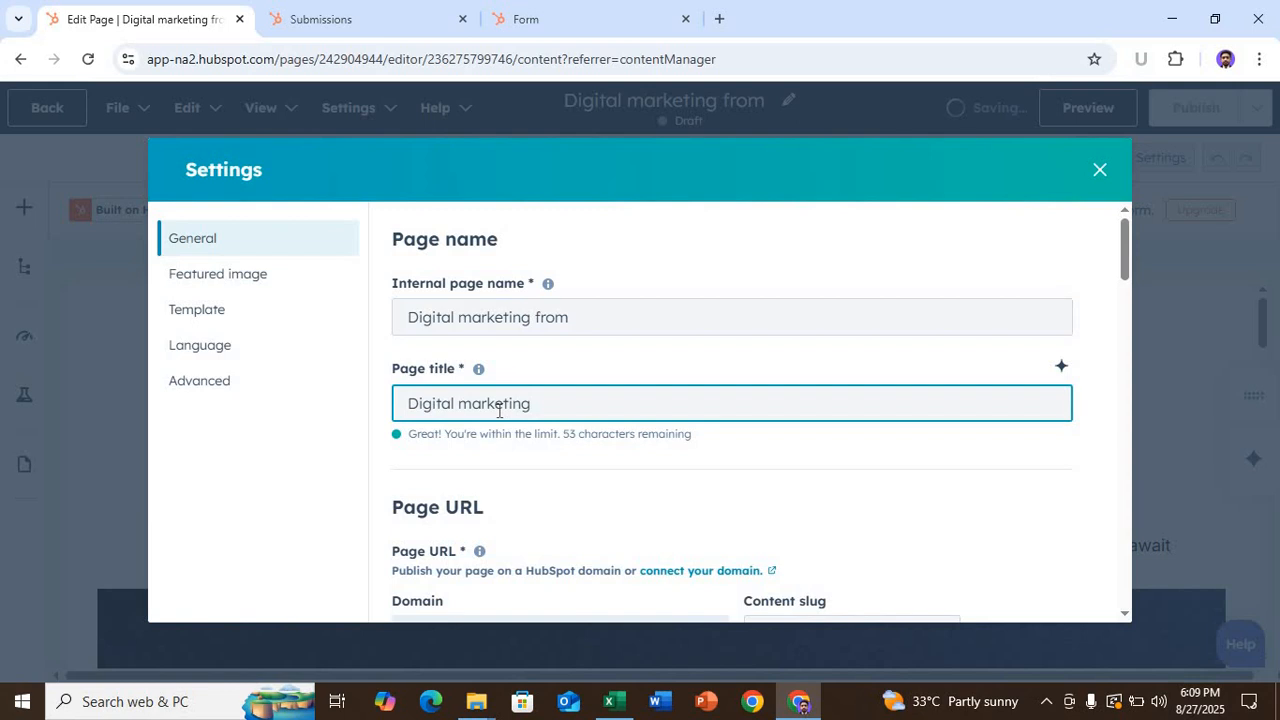
- Review the meta description and remaining page settings, then close the settings
scroll(499, 410, "down", 5)
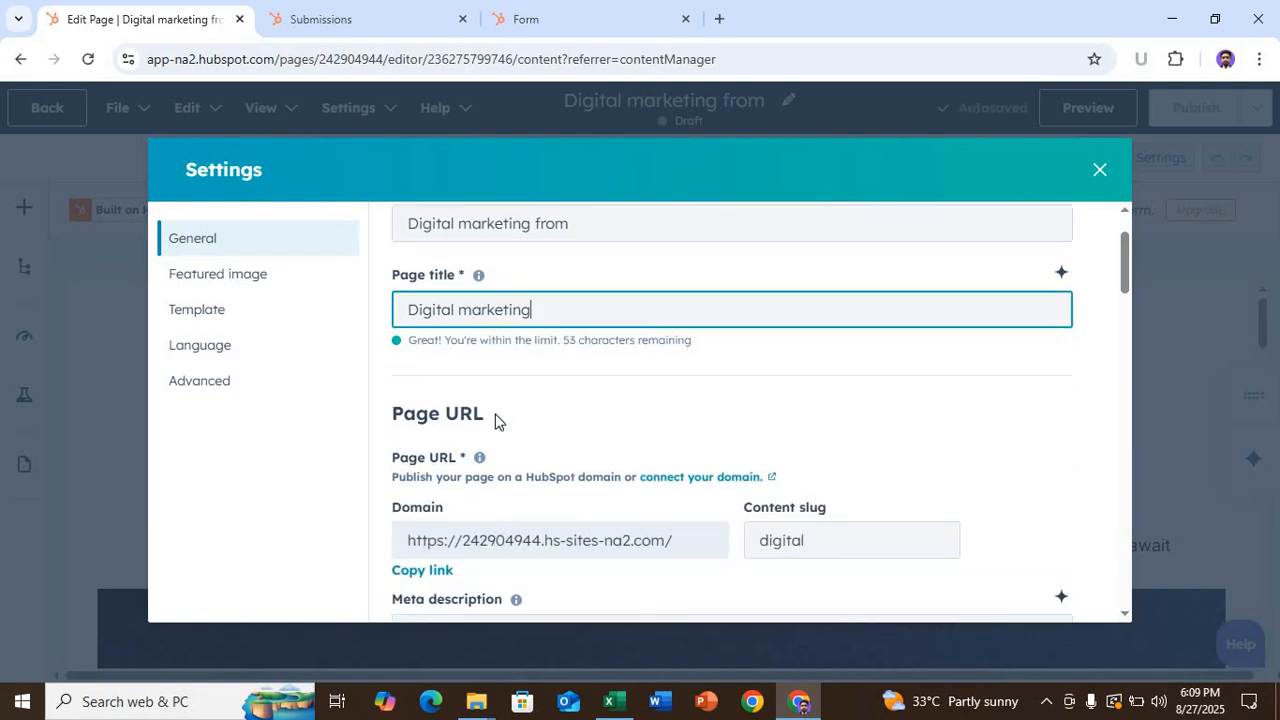
scroll(496, 415, "up", 3)
scroll(434, 480, "down", 1)
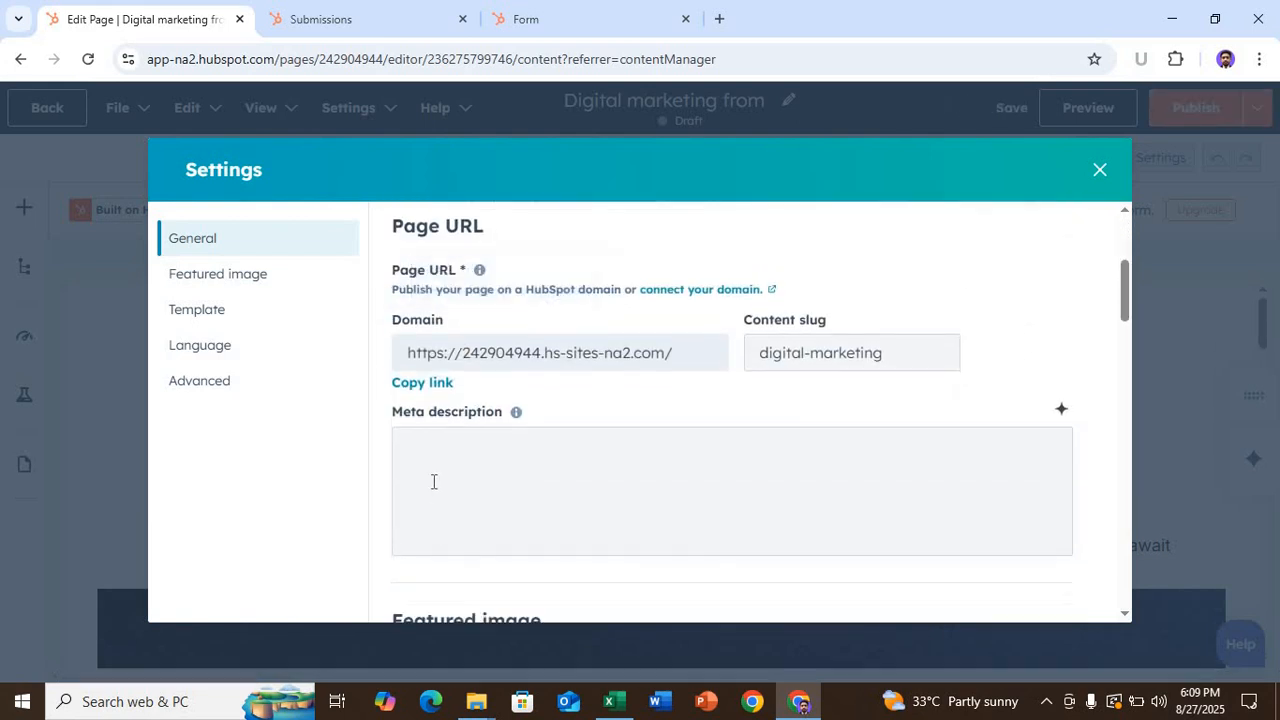
left_click(433, 482)
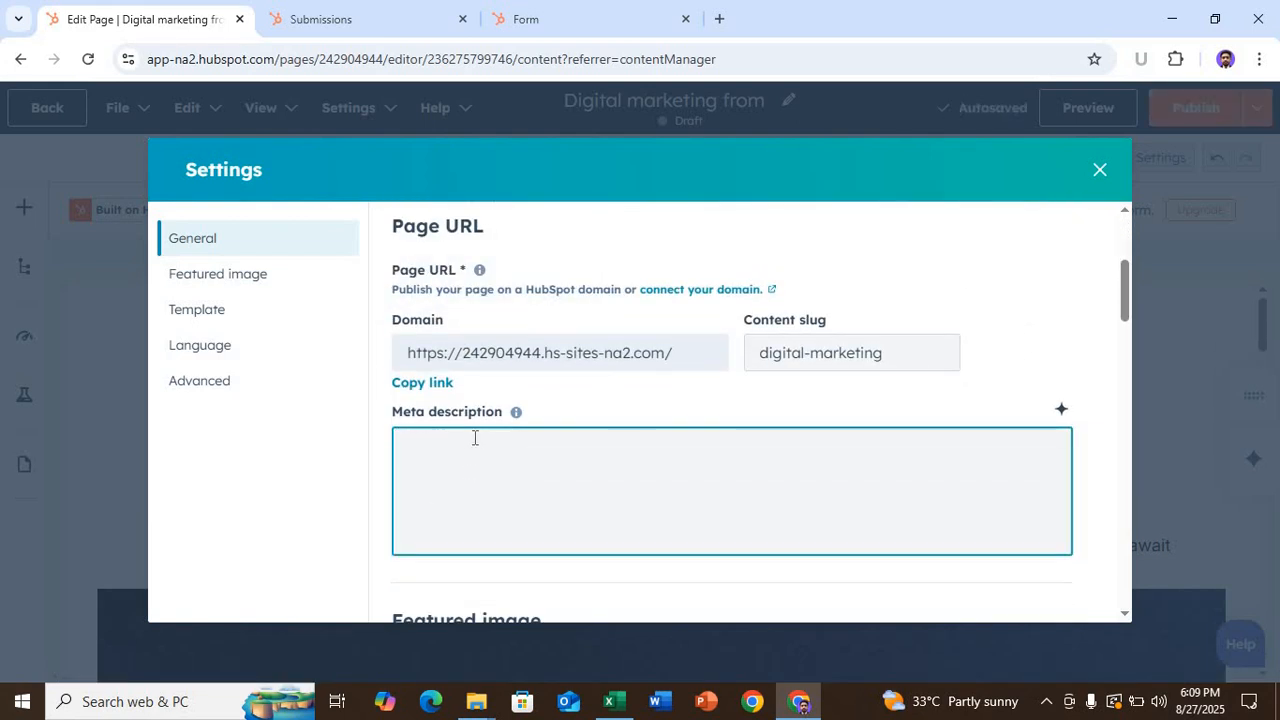
scroll(477, 440, "down", 5)
scroll(474, 444, "down", 10)
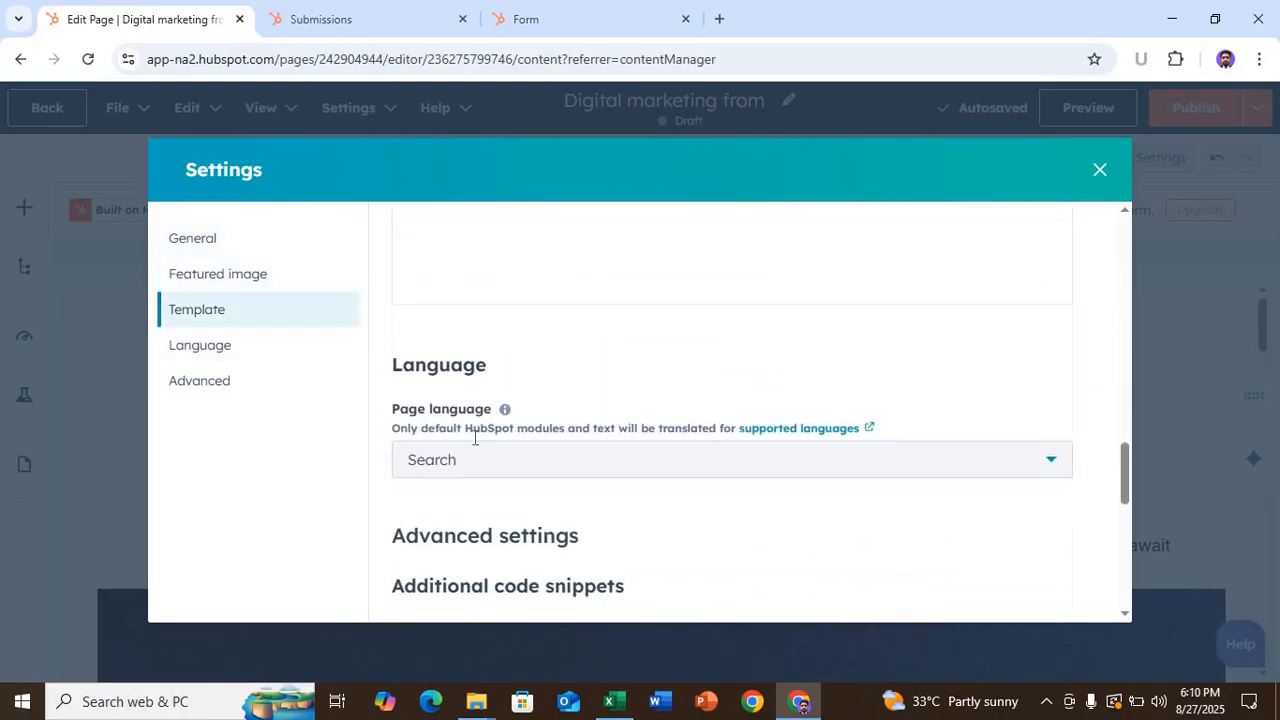
scroll(474, 446, "up", 1)
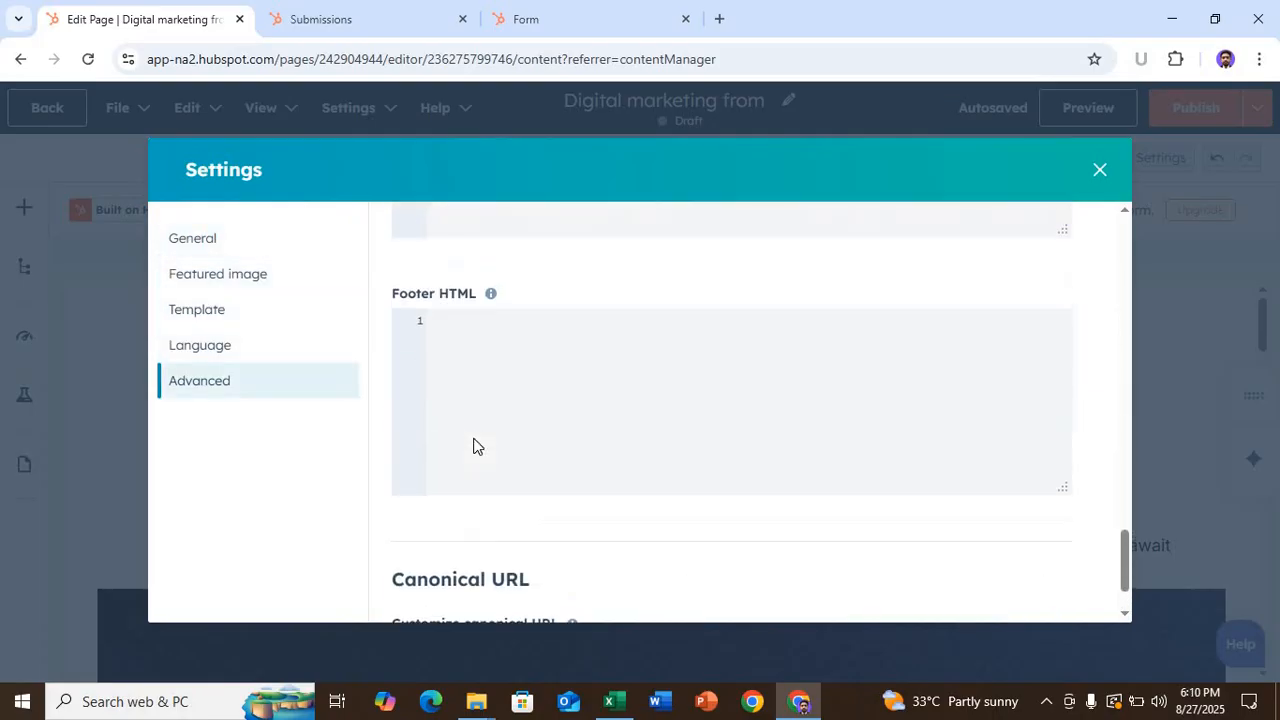
scroll(641, 422, "up", 7)
scroll(926, 340, "up", 15)
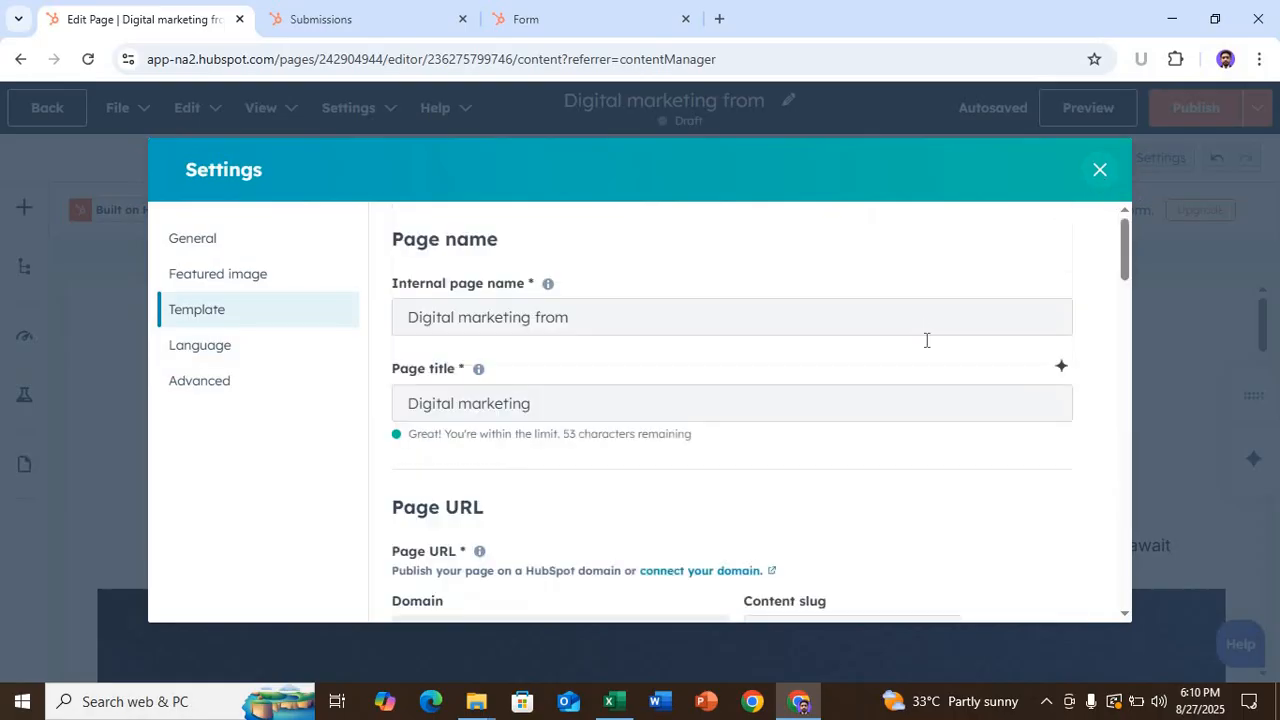
left_click(1100, 170)
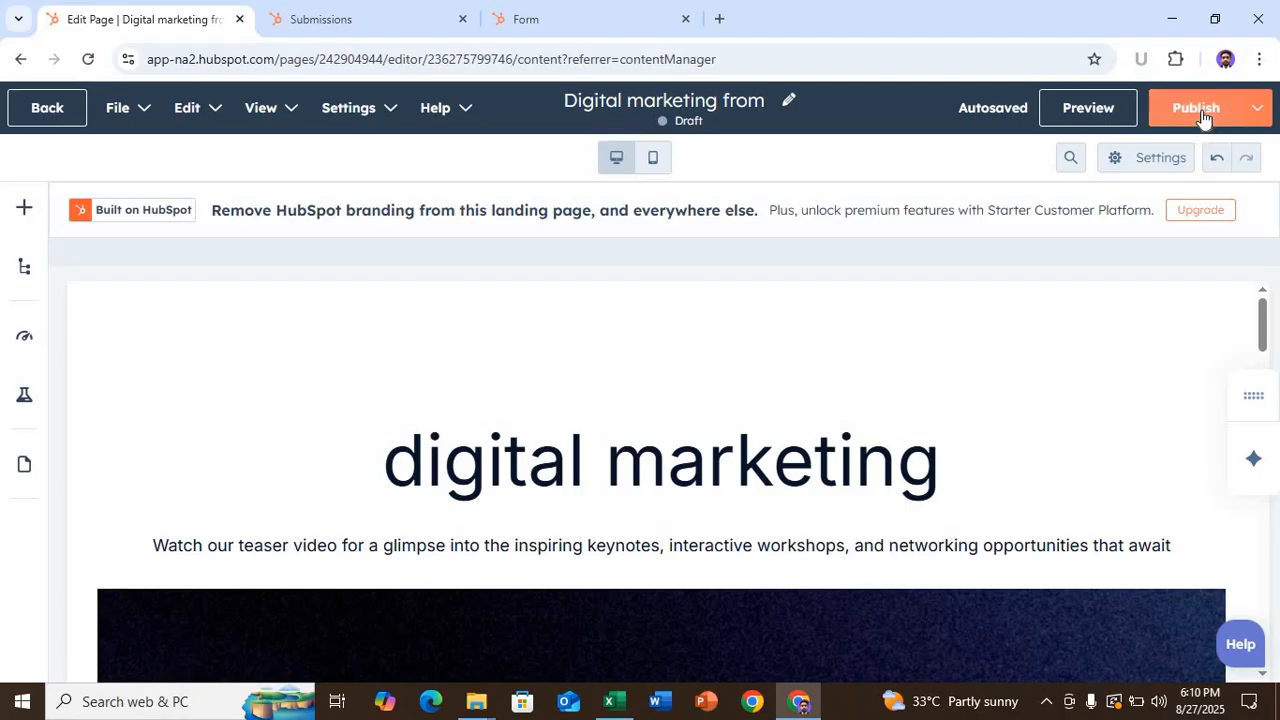
- Publish the landing page and copy its URL ending in /digital-marketing
left_click(1200, 115)
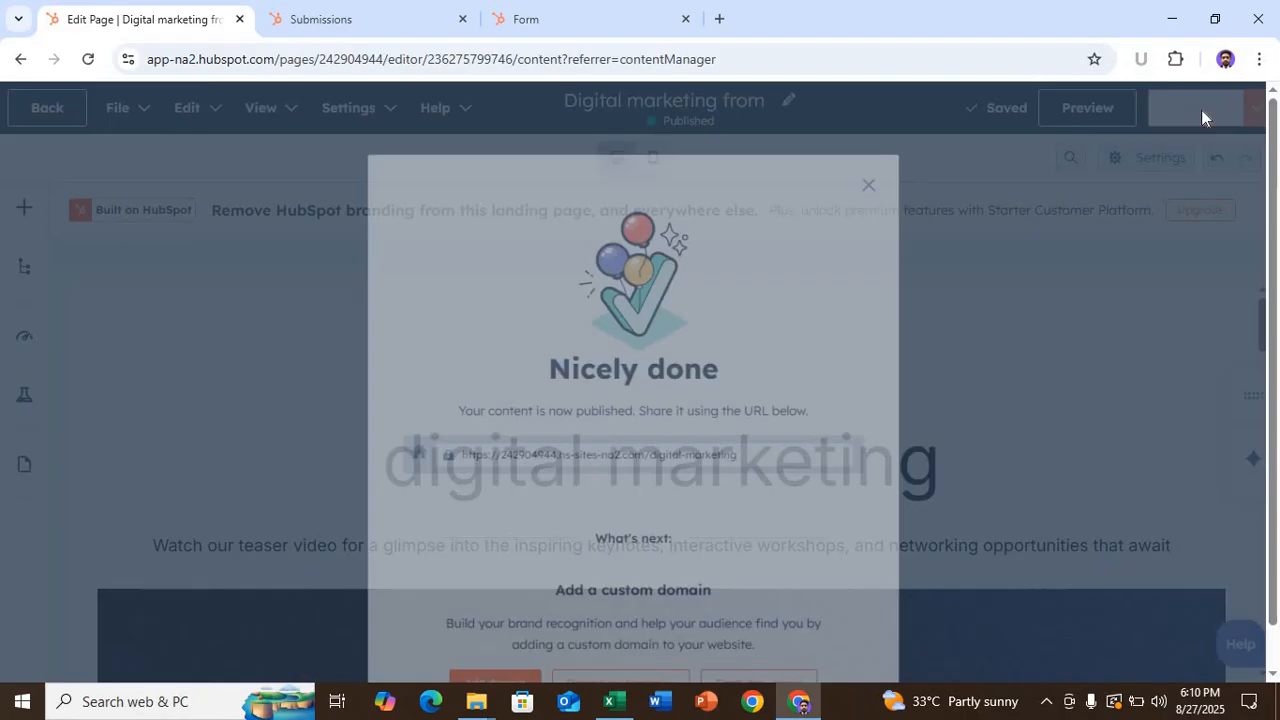
scroll(531, 430, "down", 1)
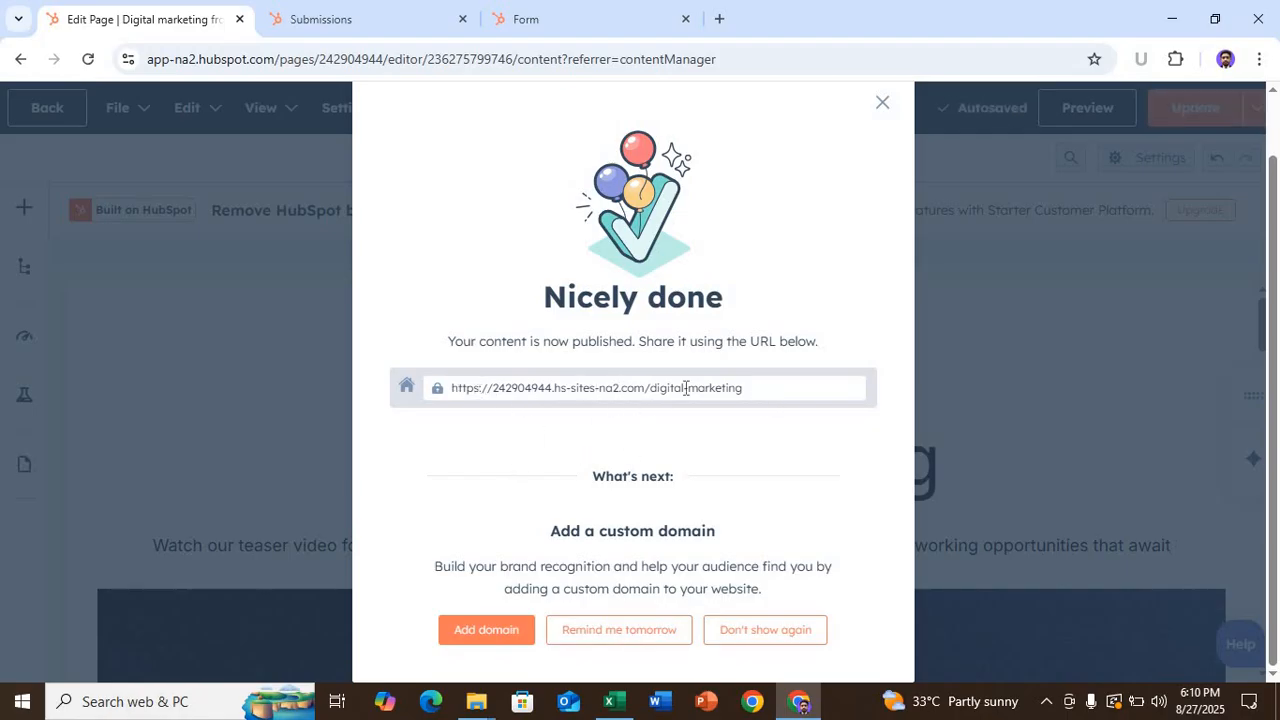
left_click_drag(744, 387, 445, 375)
key("ctrl+c")
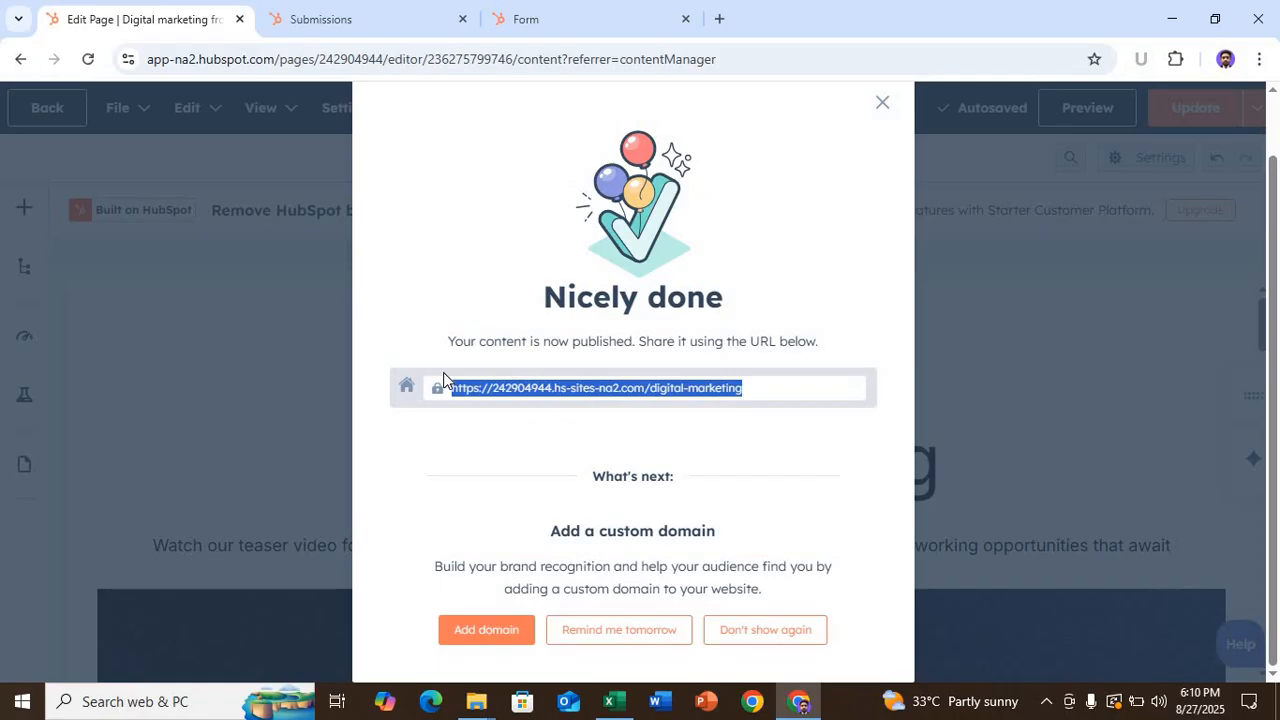
left_click(609, 701)
- Paste the published page URL into B2 and label A2 'landing page'
left_click(200, 185)
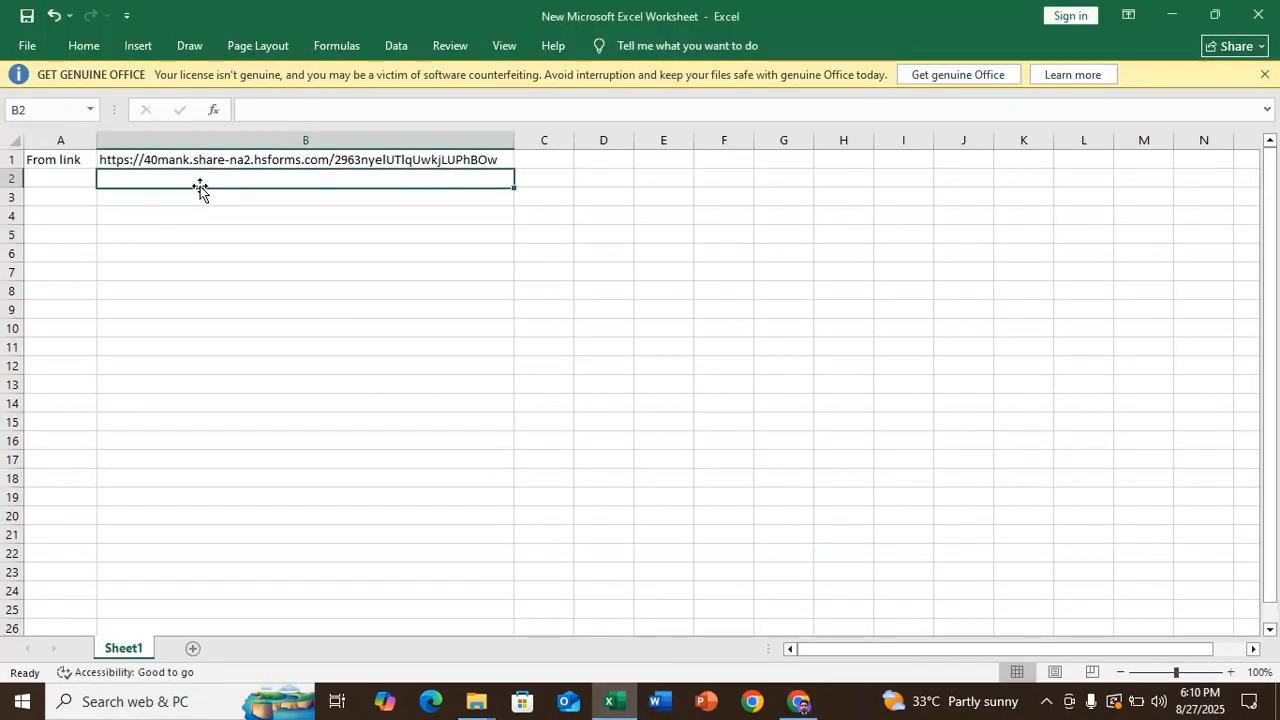
key("ctrl+v")
left_click(64, 180)
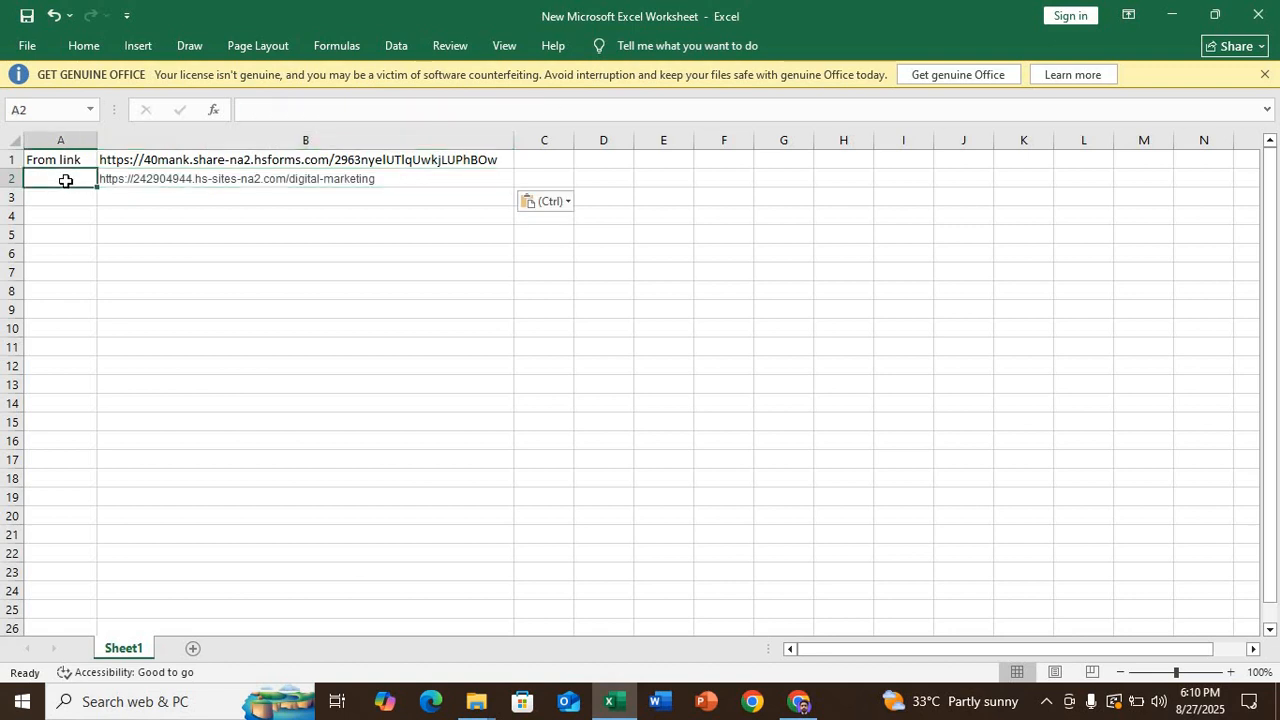
type("landu")
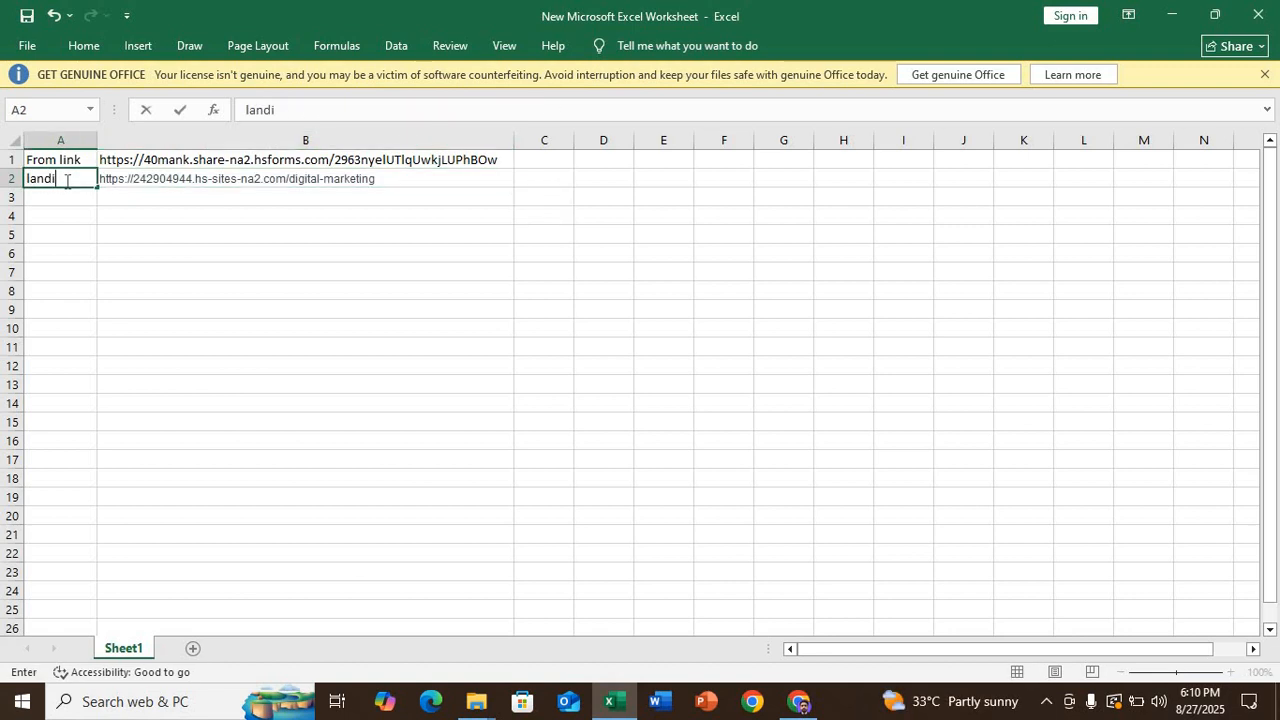
type("ng page")
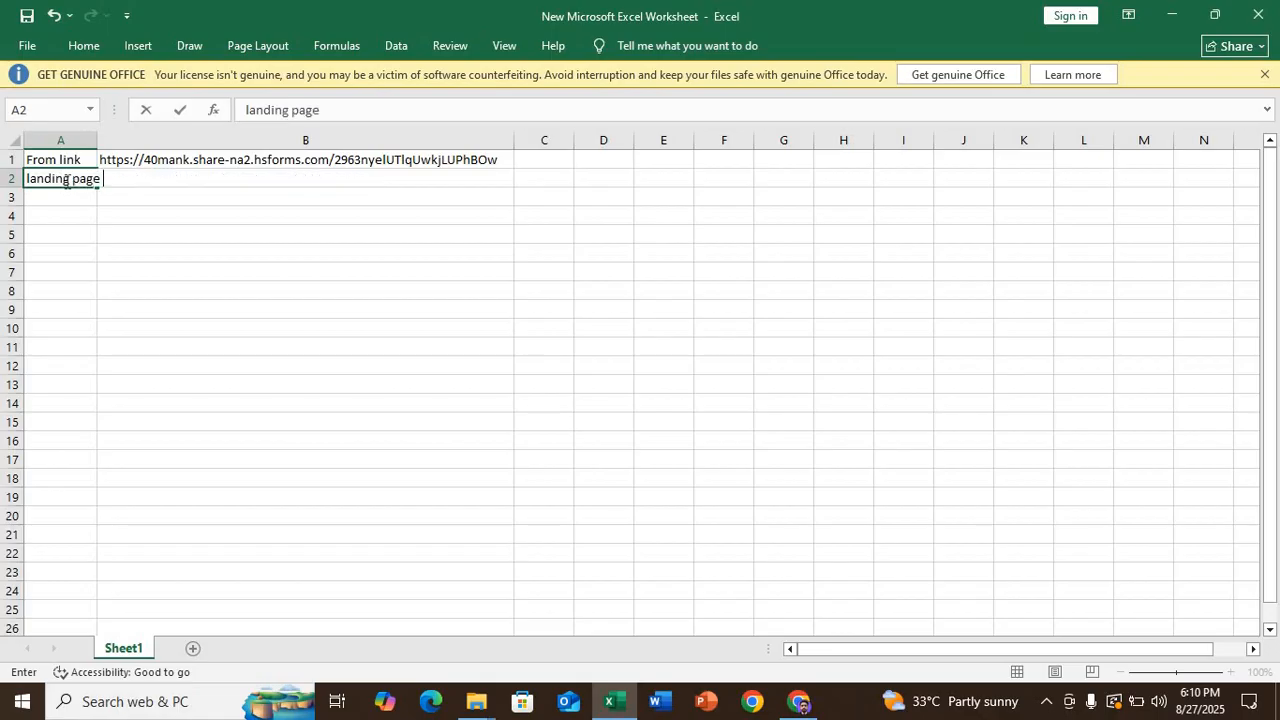
left_click(196, 231)
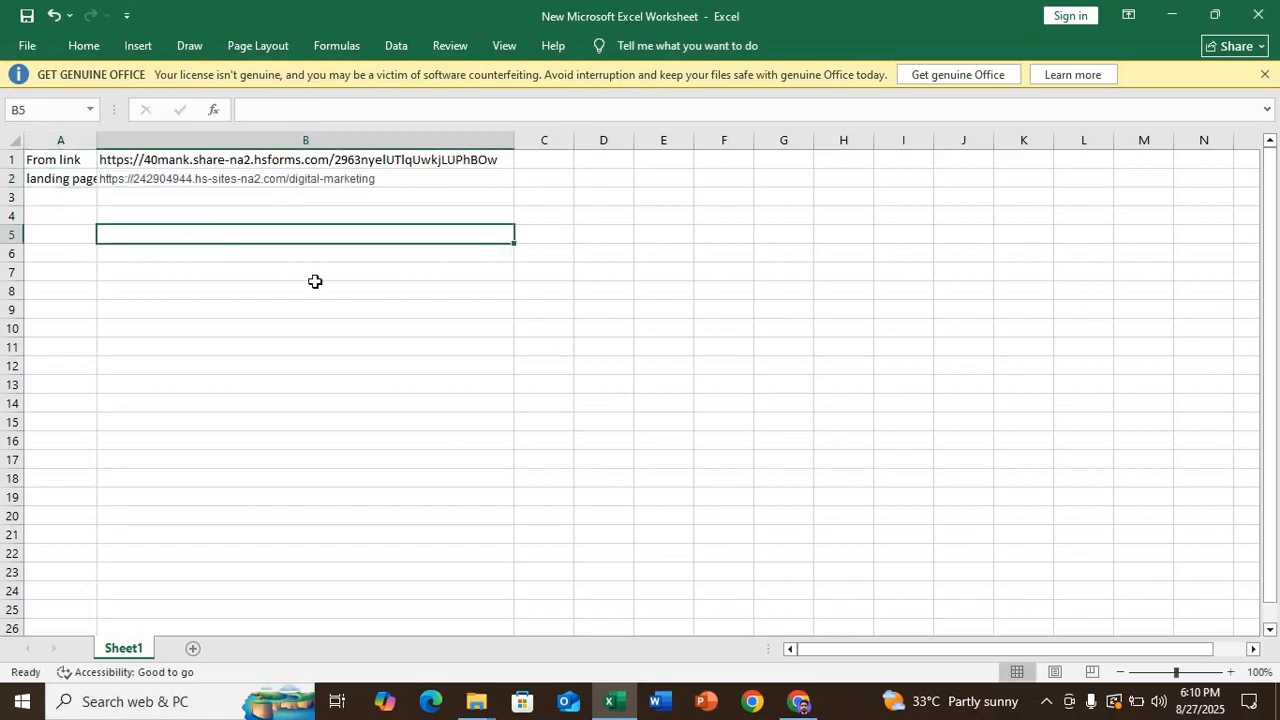
left_click(797, 700)
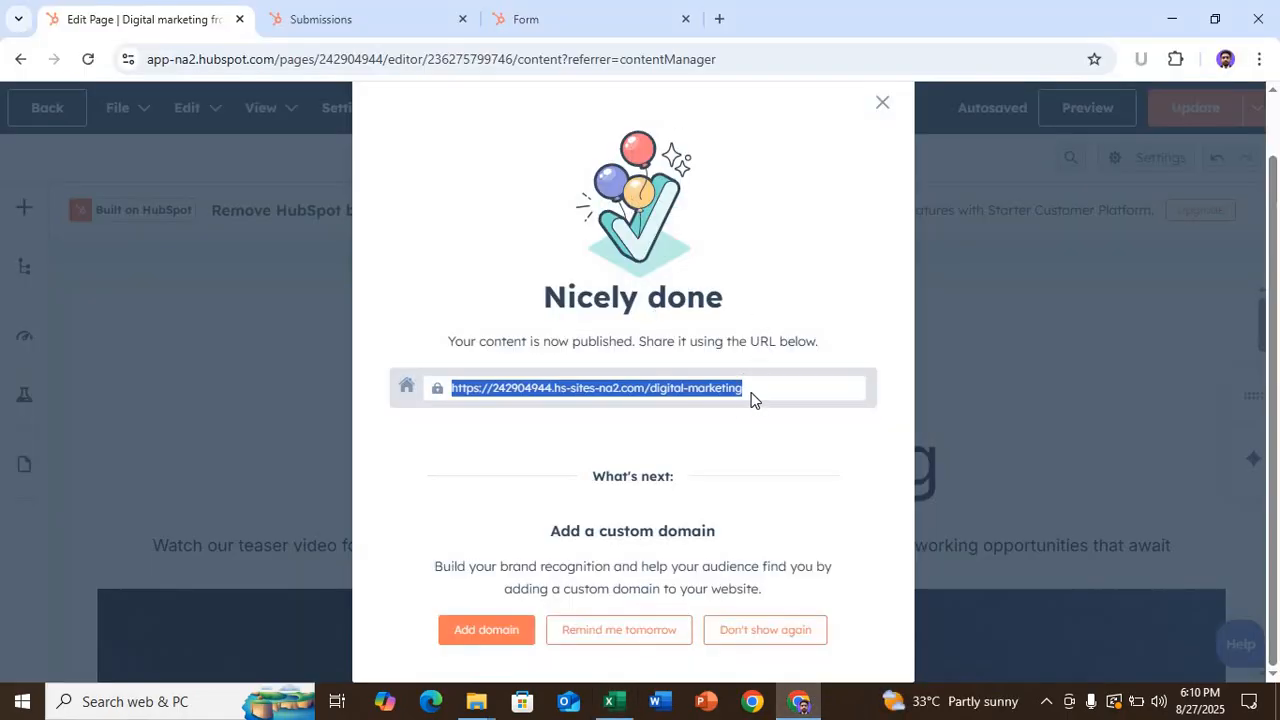
- Load the published landing page URL in a new Chrome tab
left_click(719, 18)
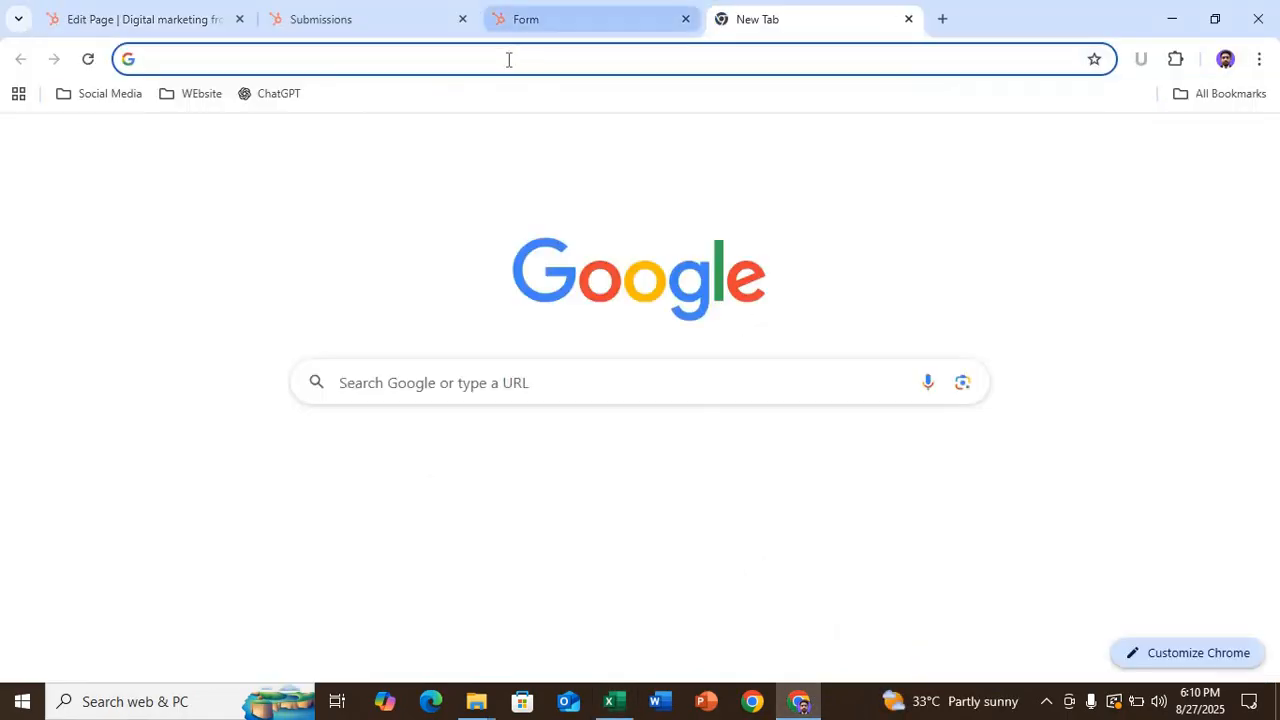
left_click(508, 60)
key("ctrl+v")
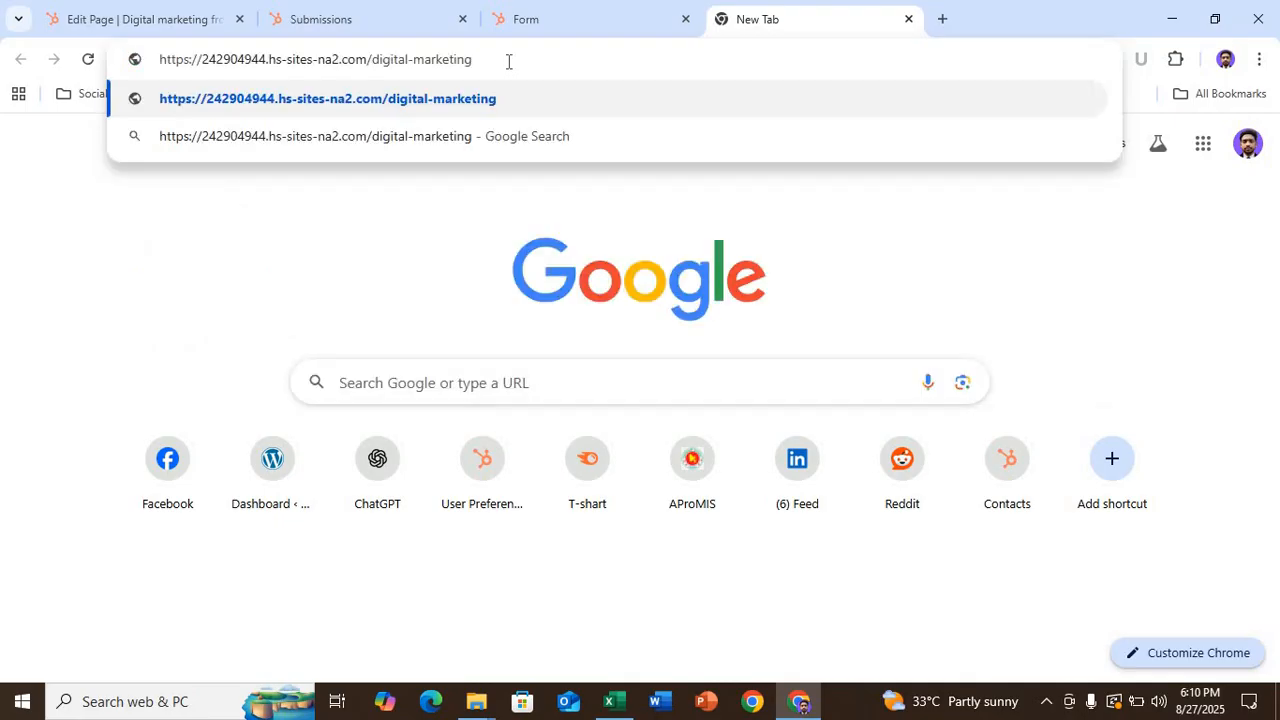
key("Return")
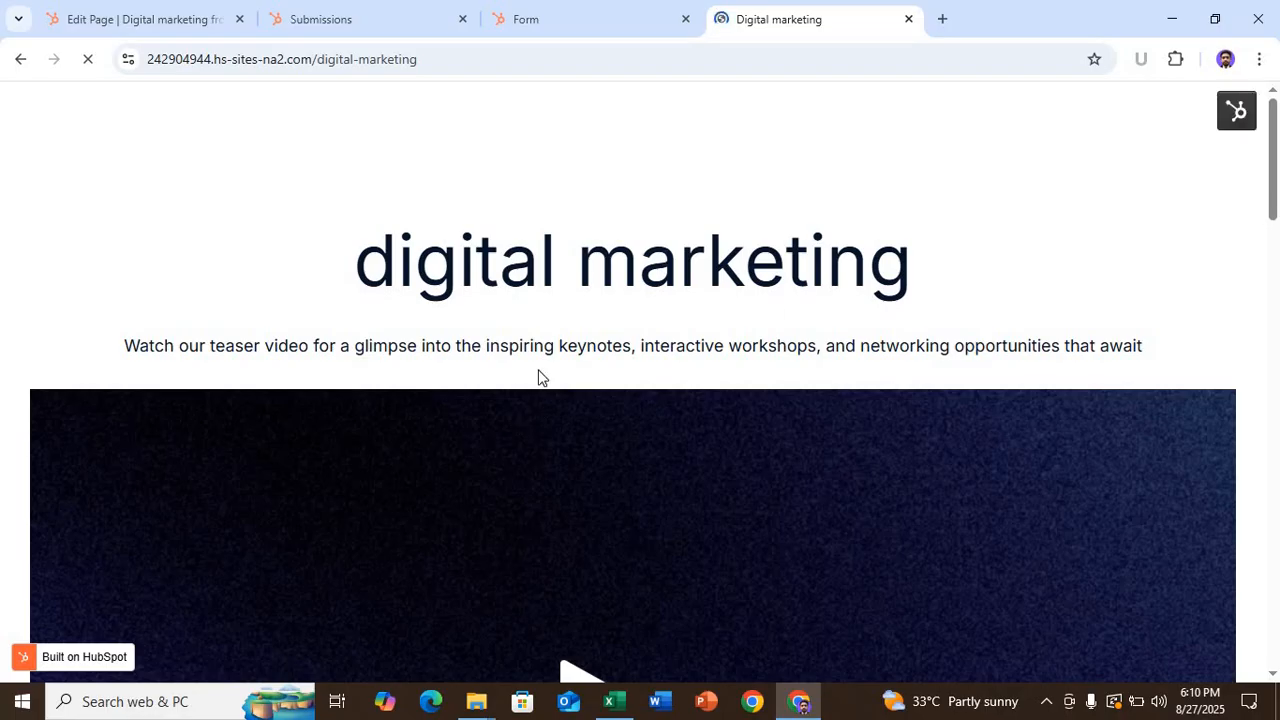
- Scroll down the live page to the embedded registration form
scroll(534, 352, "down", 2)
scroll(550, 340, "up", 2)
scroll(590, 450, "down", 2)
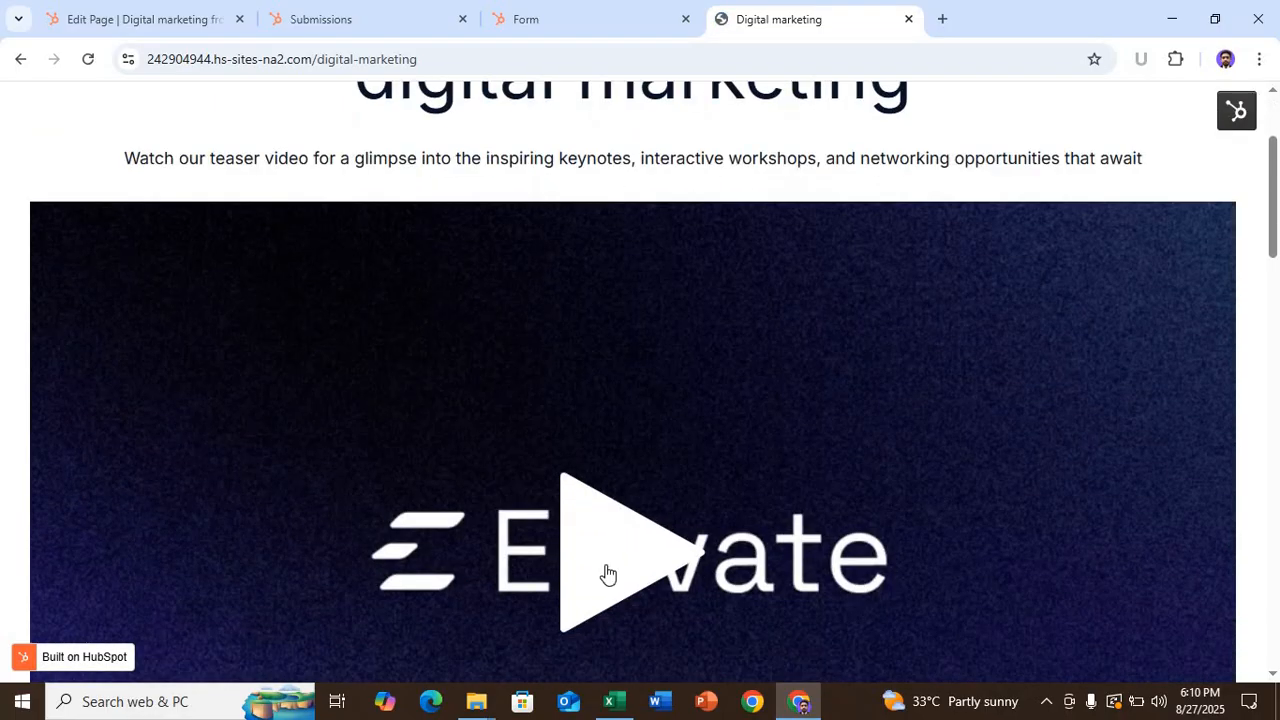
scroll(620, 480, "down", 2)
scroll(600, 330, "down", 3)
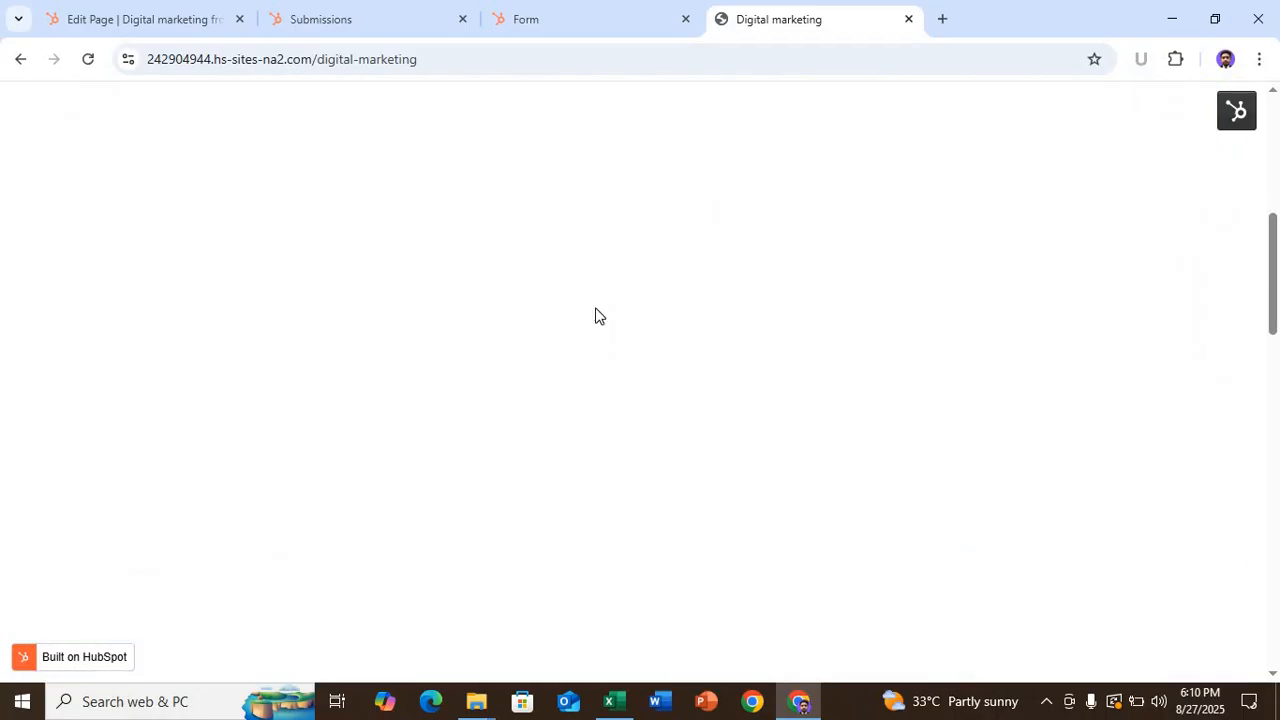
scroll(642, 345, "up", 3)
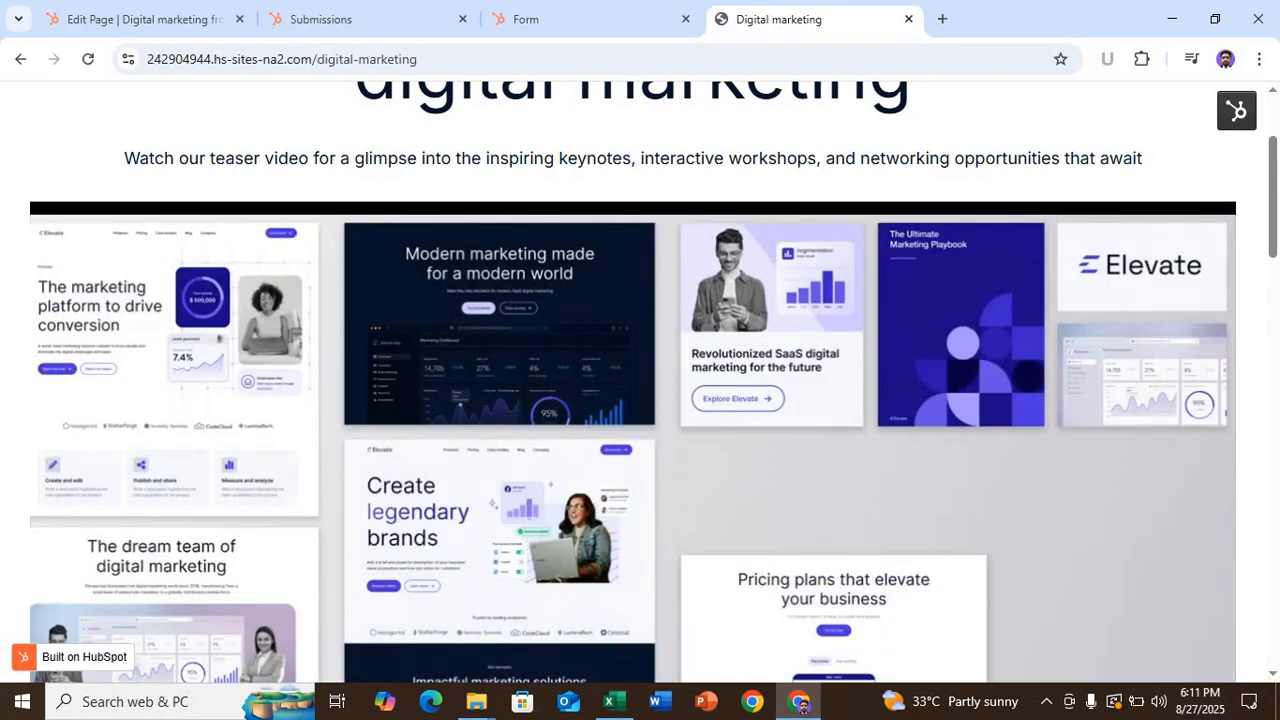
scroll(630, 340, "down", 2)
scroll(630, 343, "down", 3)
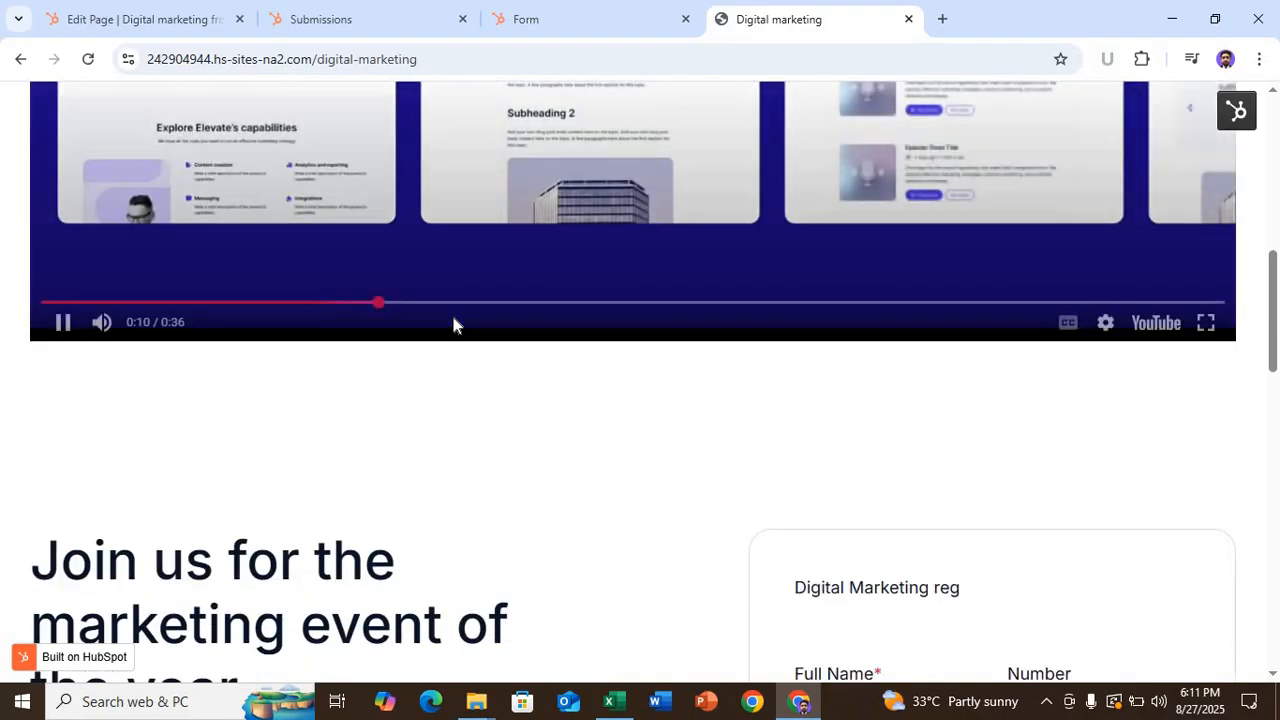
scroll(450, 323, "down", 5)
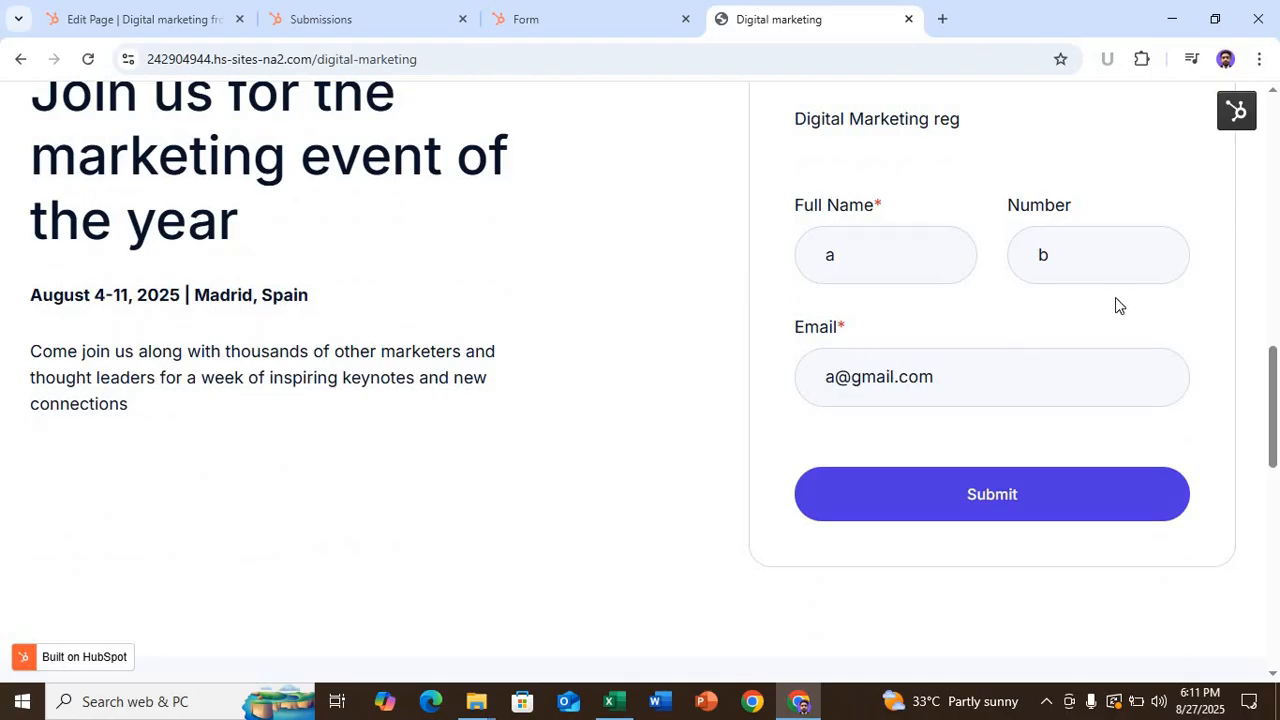
scroll(849, 291, "down", 2)
scroll(850, 285, "up", 2)
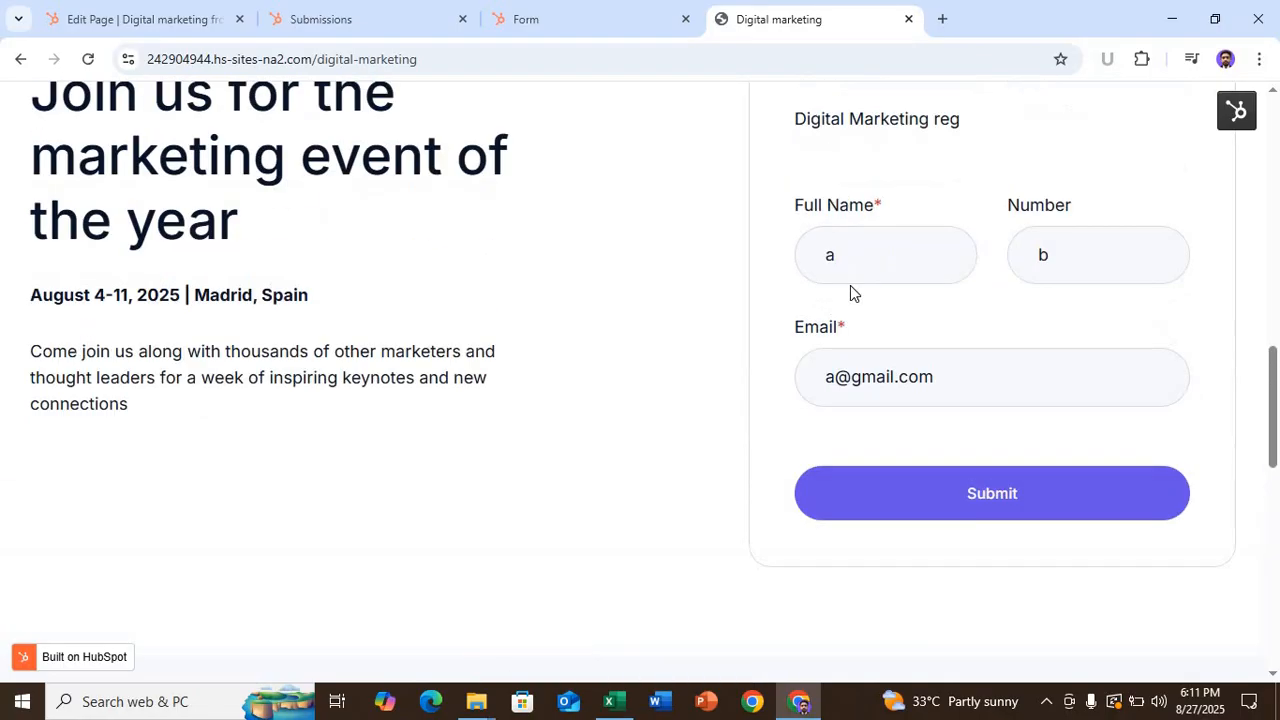
scroll(849, 300, "down", 4)
scroll(851, 300, "up", 3)
scroll(849, 292, "down", 1)
scroll(849, 289, "up", 2)
- Submit the registration form with a test full name and edited test e-mail
left_click(857, 255)
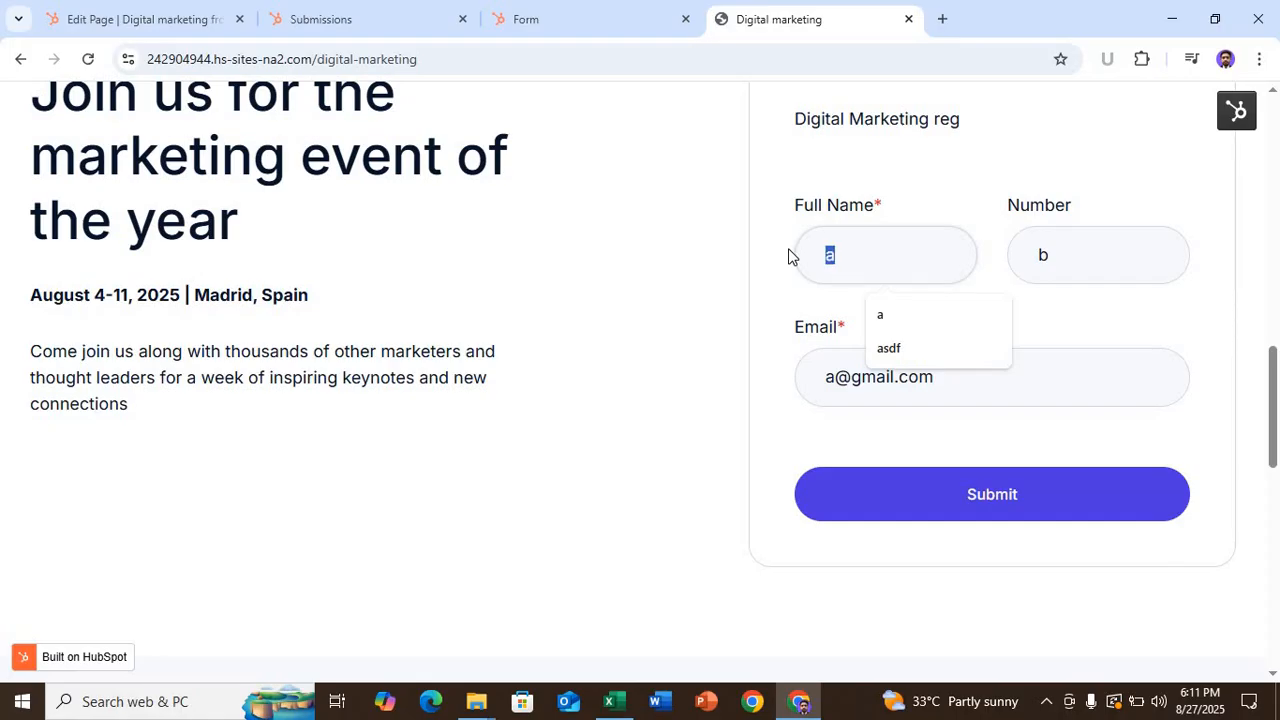
type("mmm")
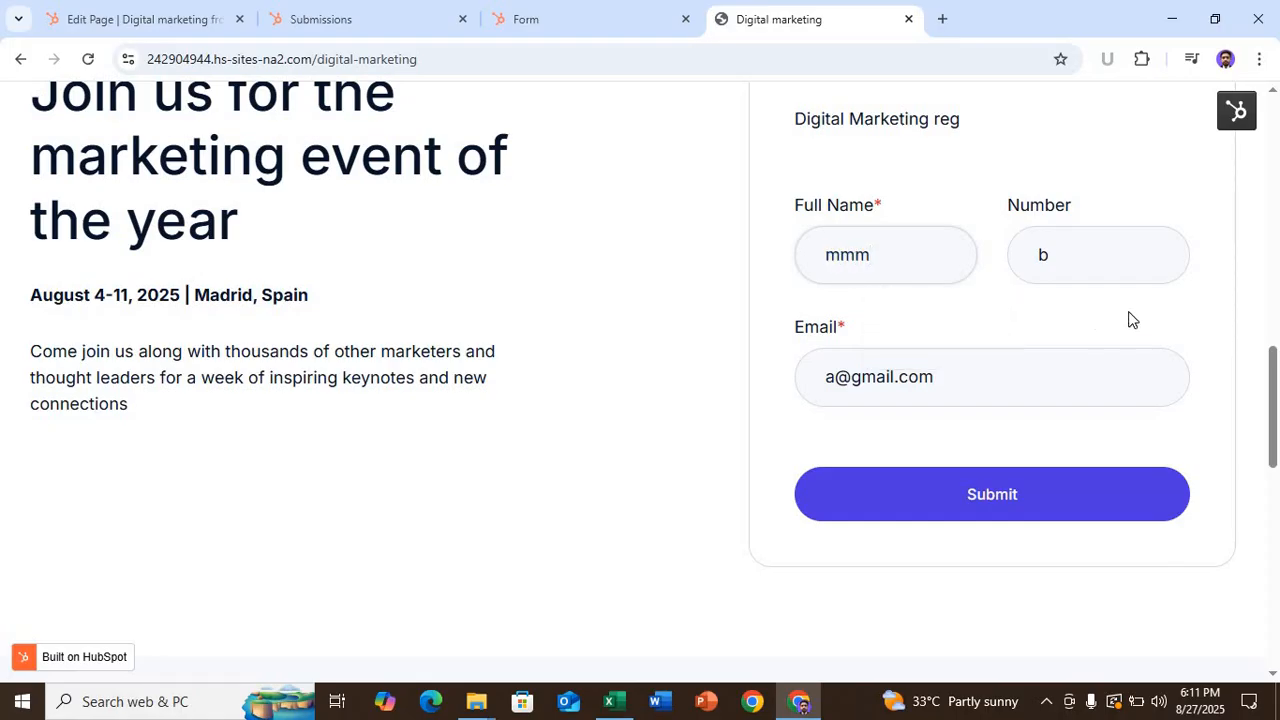
type("019")
left_click(834, 376)
key("BackSpace")
type("mm")
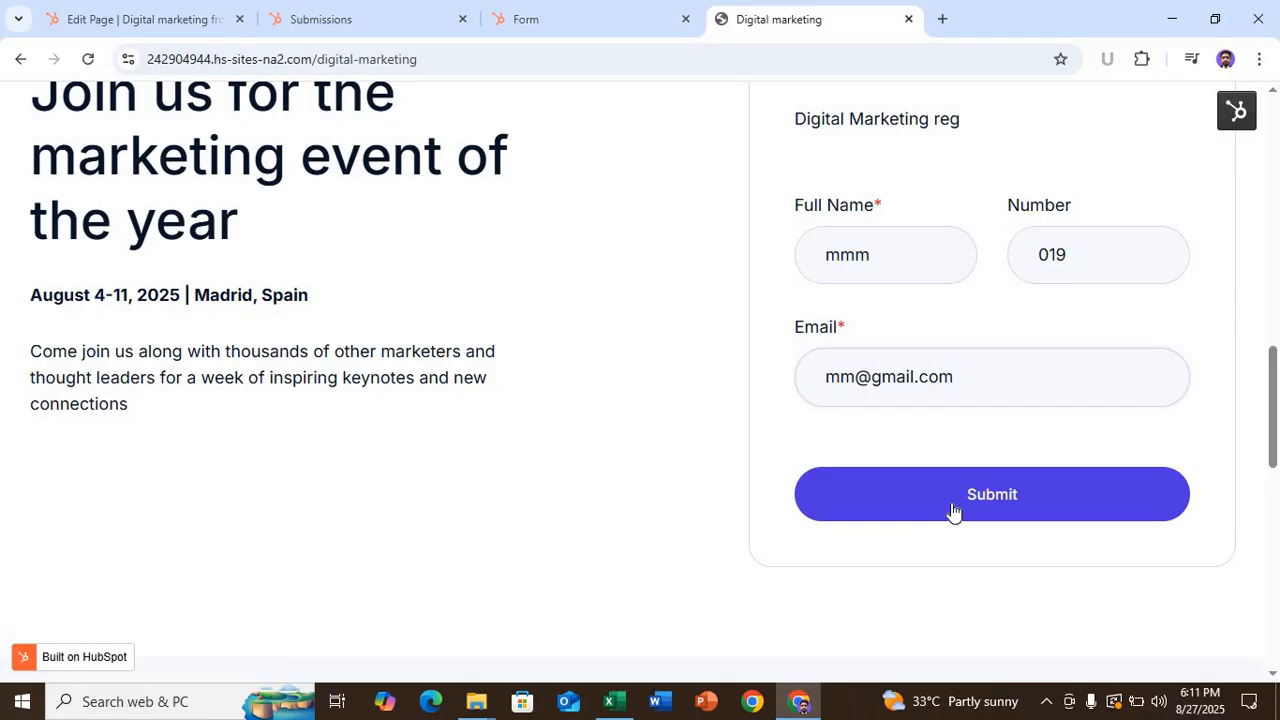
left_click(952, 505)
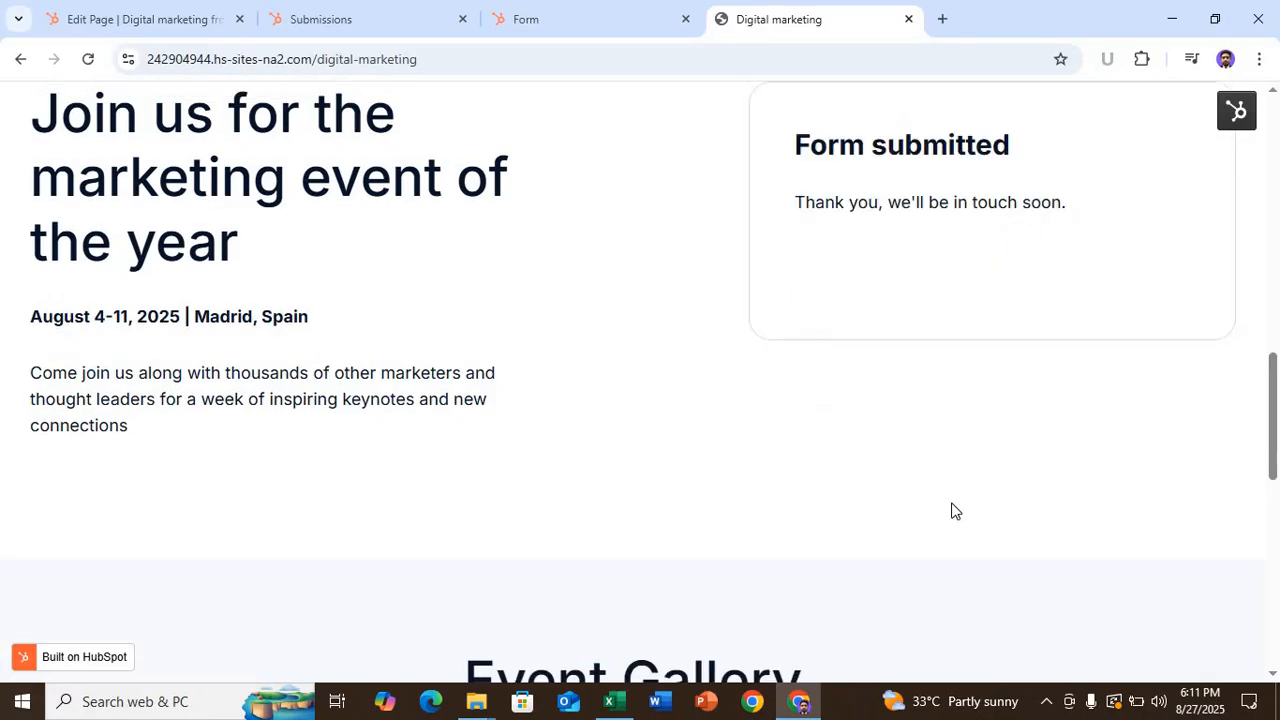
scroll(952, 510, "up", 5)
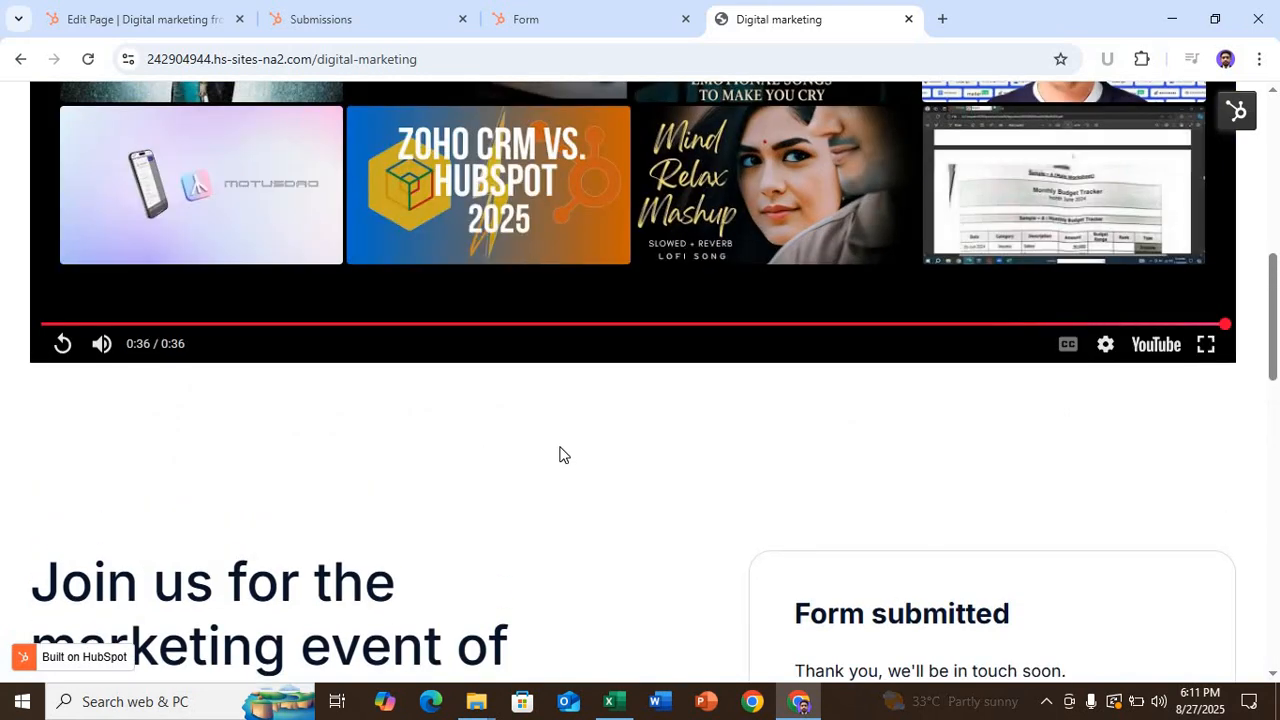
- Dismiss the 'Nicely done' publish confirmation and return to the Landing pages list showing Published
left_click(558, 28)
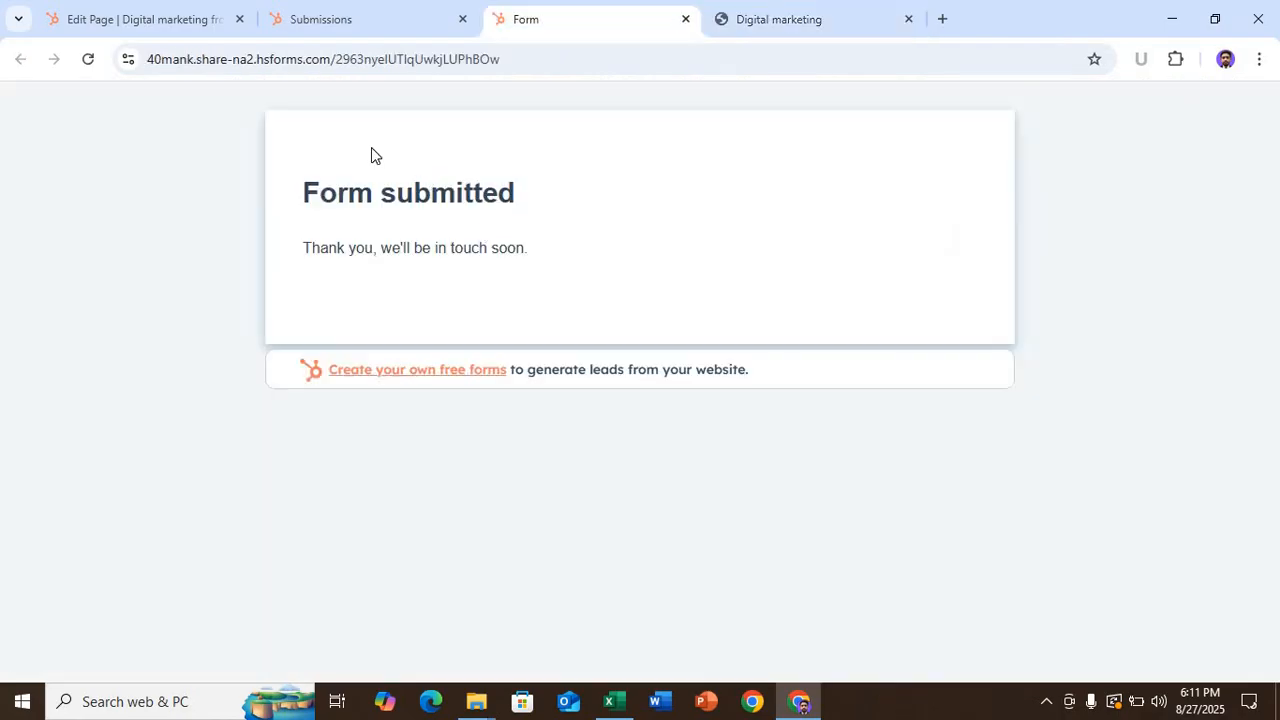
left_click(107, 8)
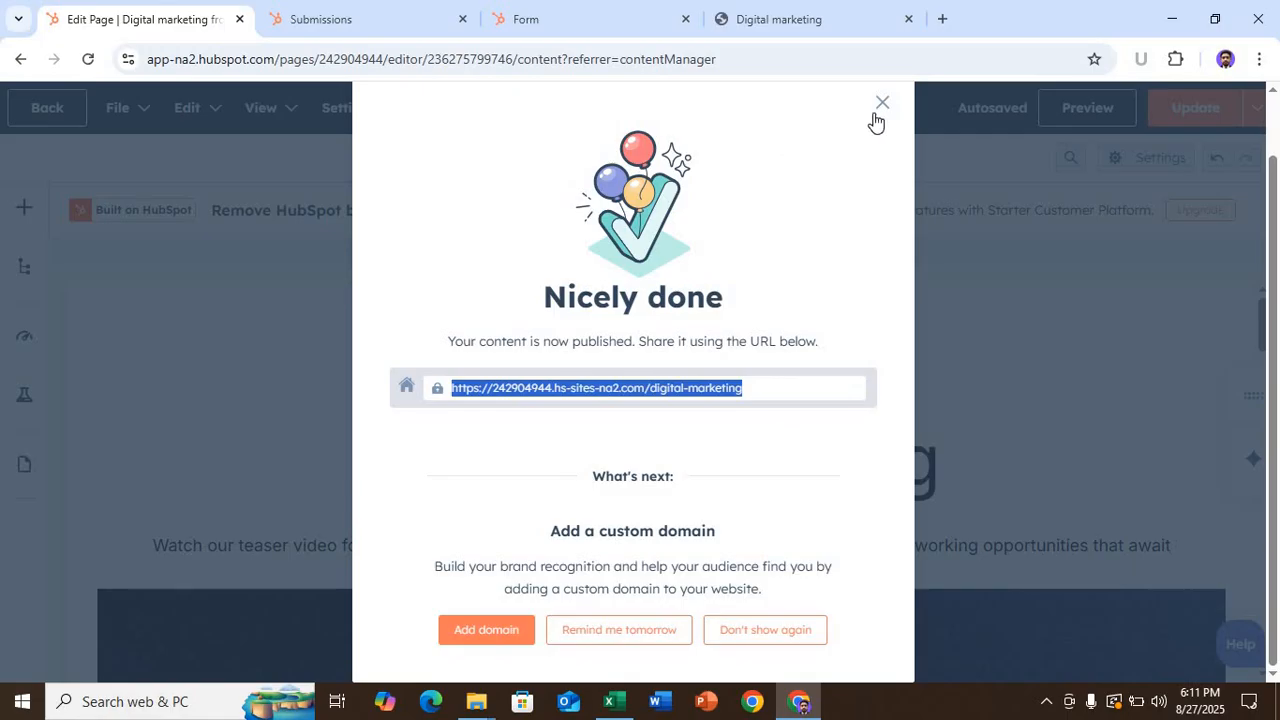
left_click(881, 104)
left_click(61, 120)
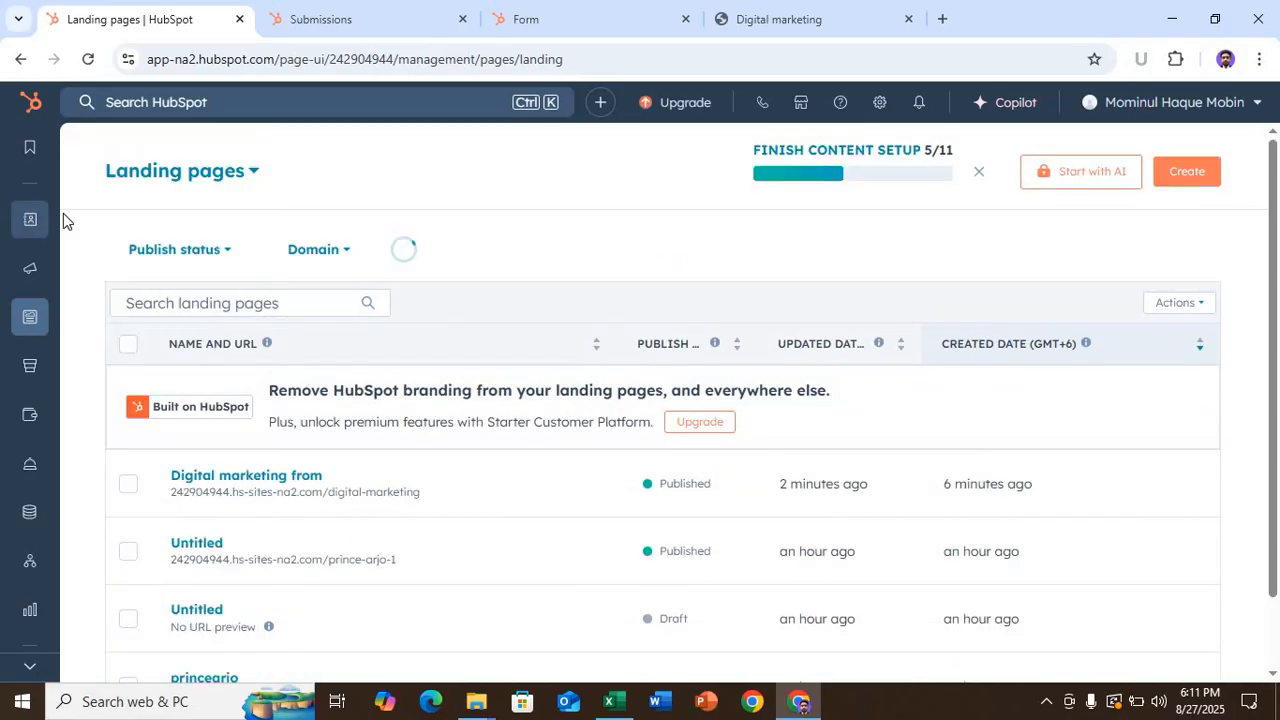
- Open CRM Contacts, preview the newest test registrant's record, then close the preview
mouse_move(29, 219)
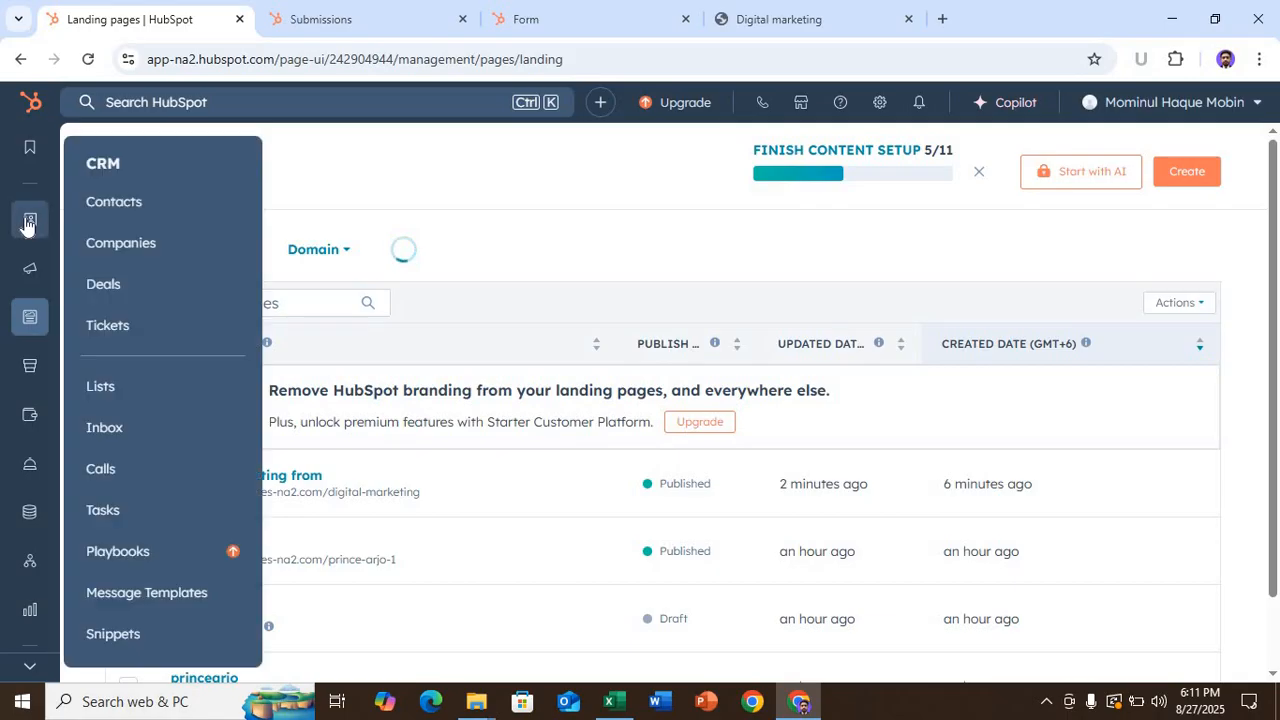
left_click(114, 210)
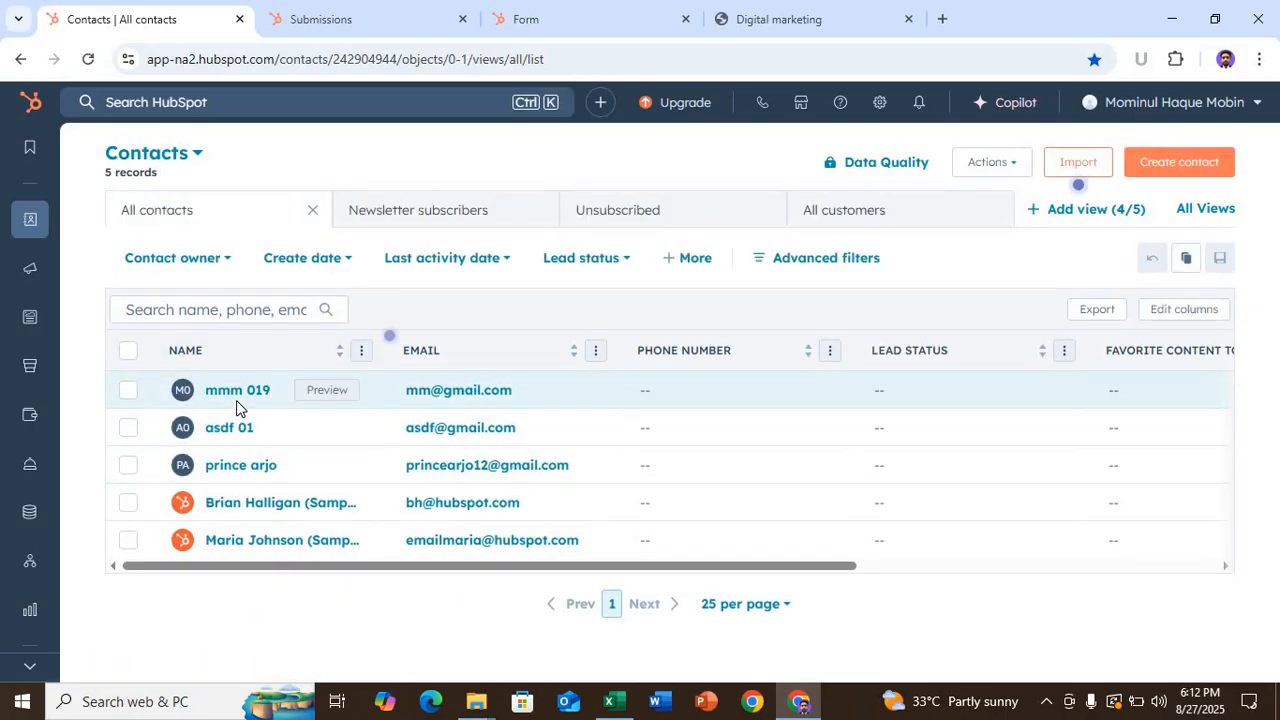
left_click(327, 390)
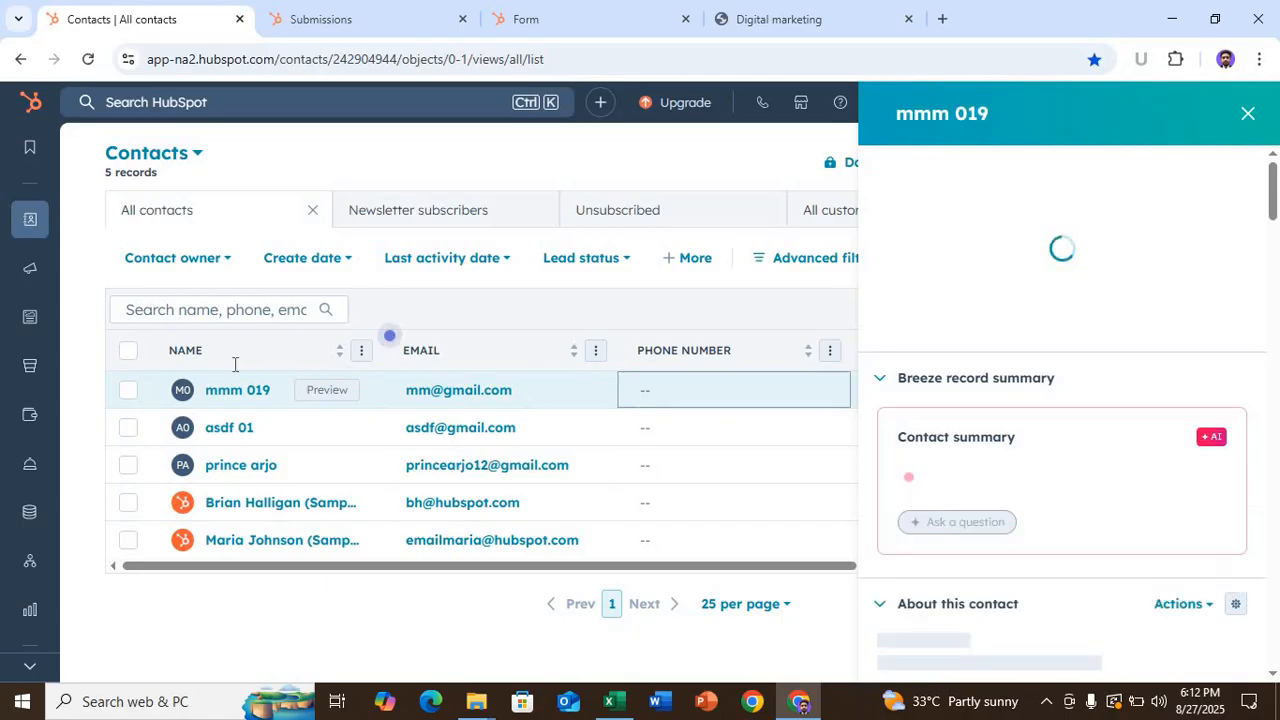
left_click(1244, 118)
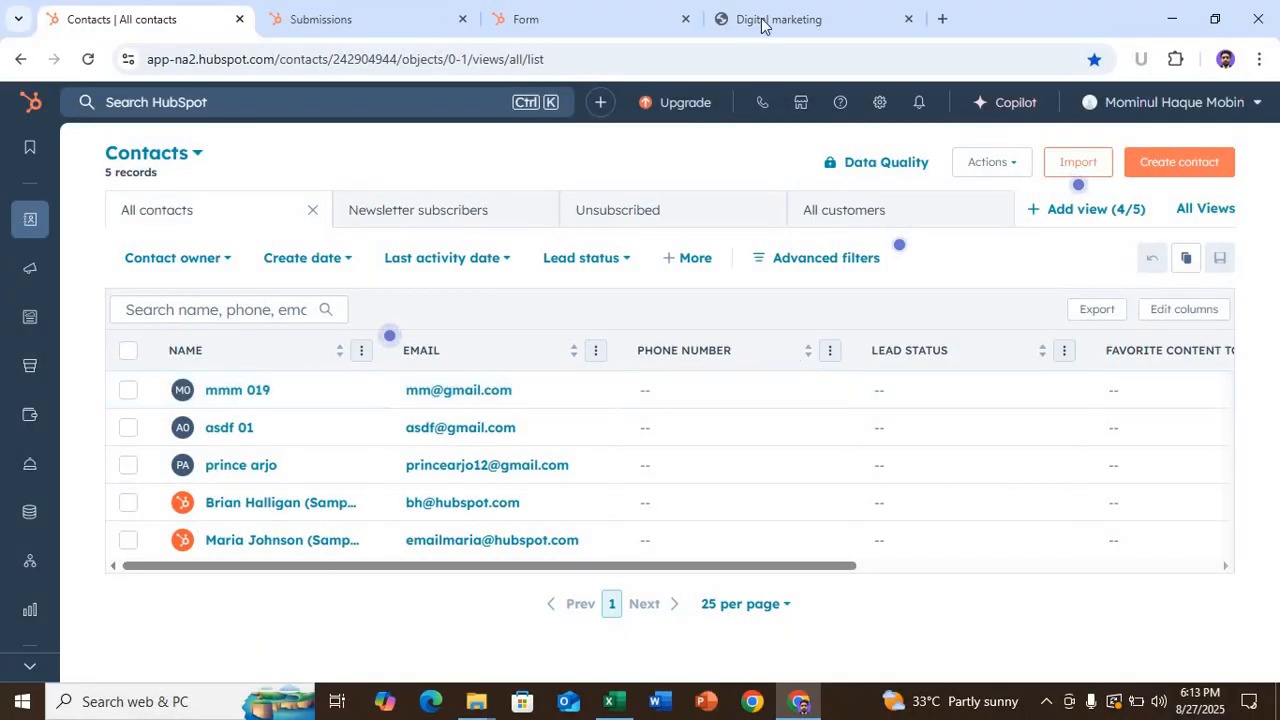
- Glance at the Excel log, then view the published digital marketing page and the form's Submissions page
left_click(610, 700)
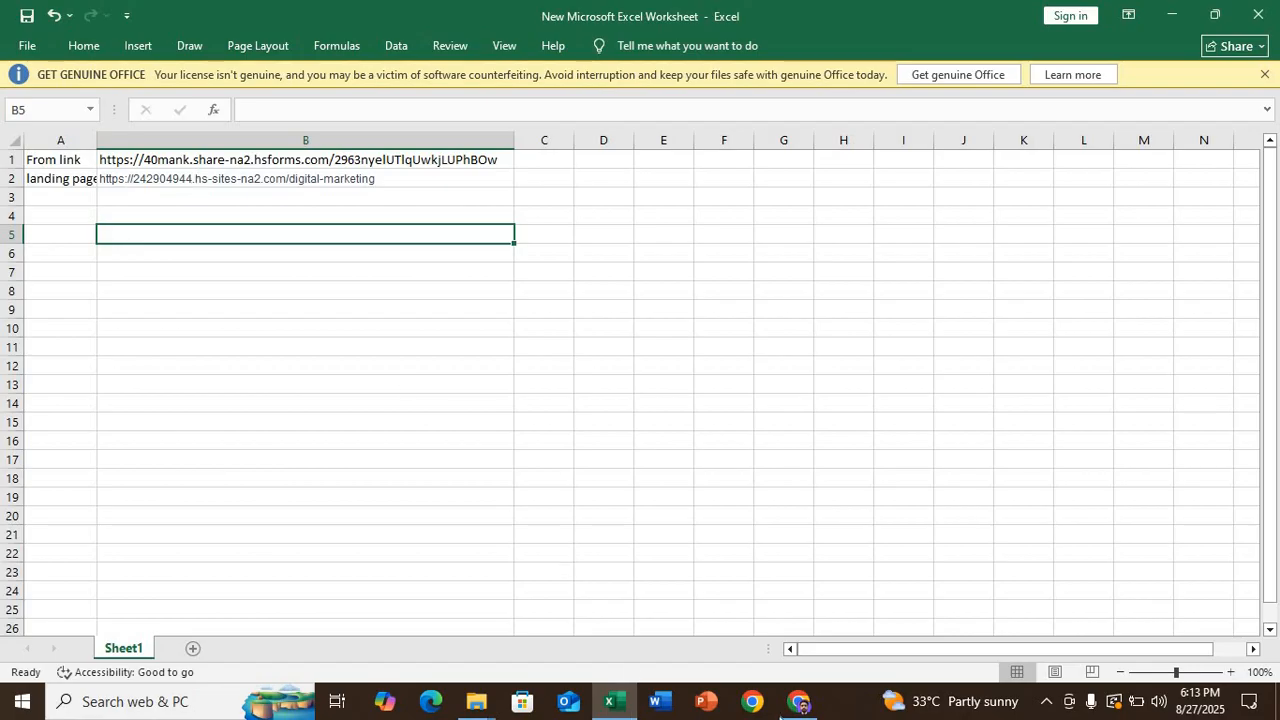
left_click(798, 700)
left_click(752, 22)
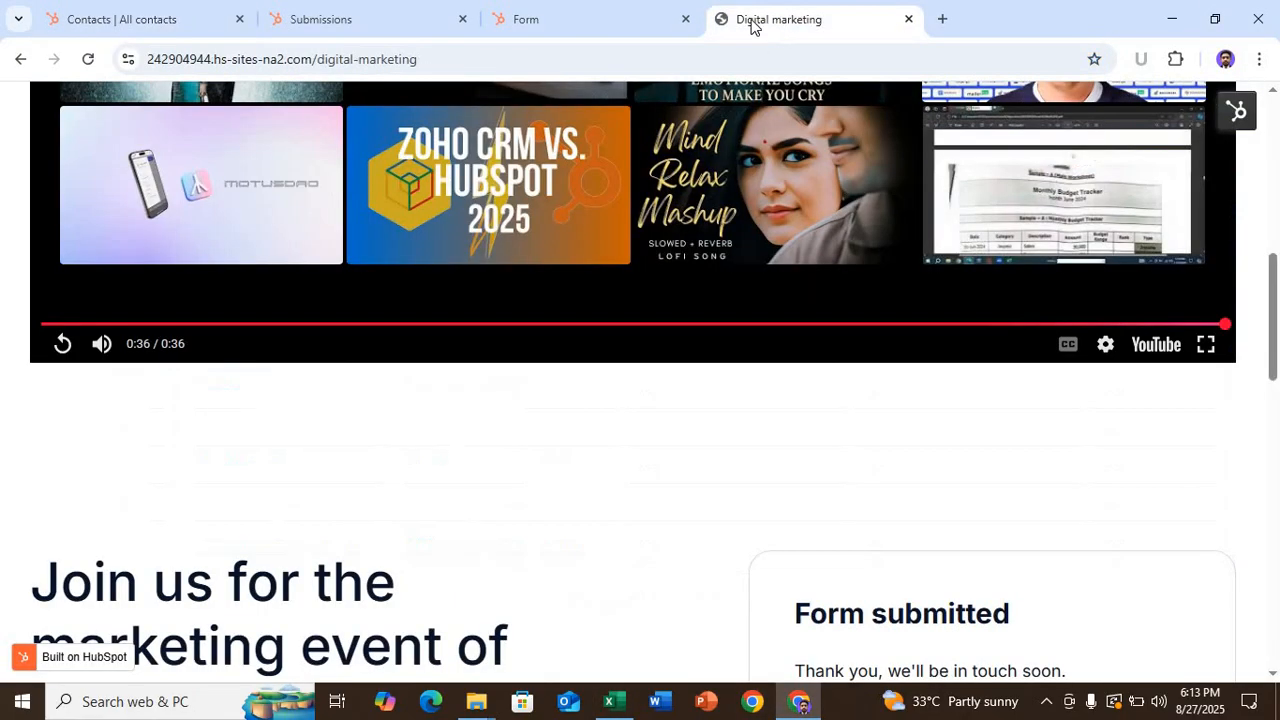
scroll(455, 336, "up", 3)
key("ctrl+shift+Tab")
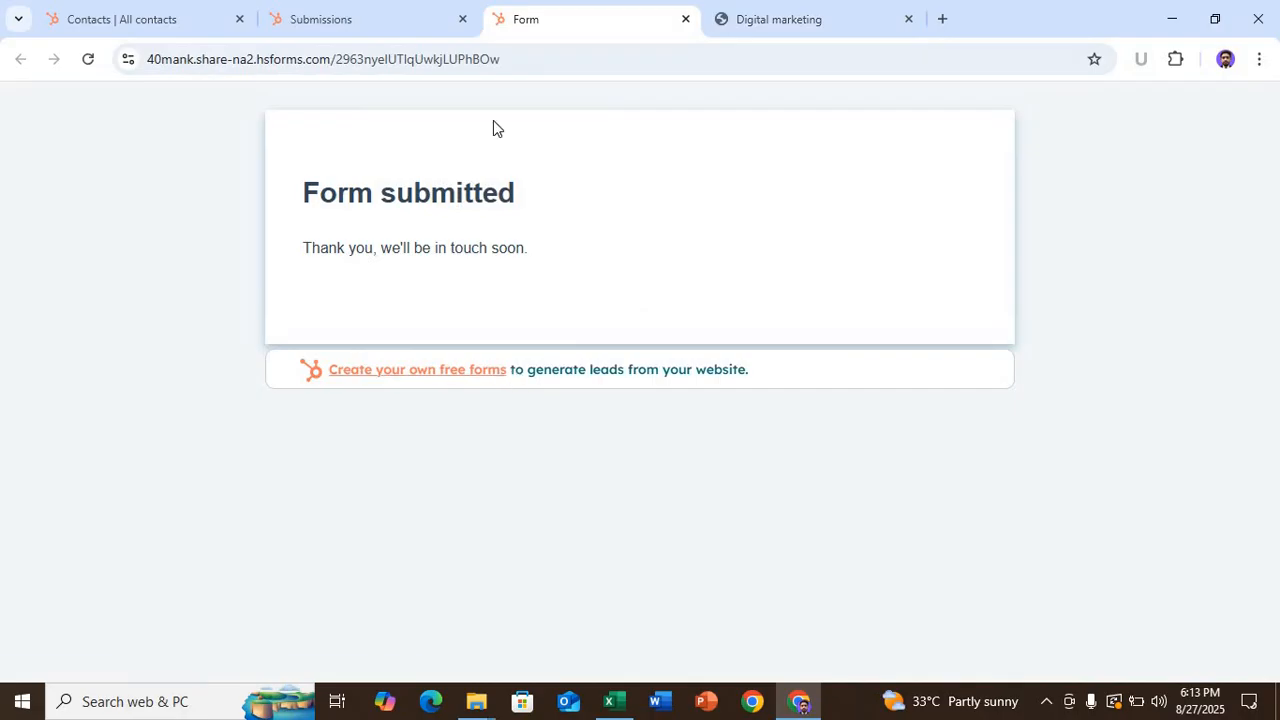
left_click(389, 24)
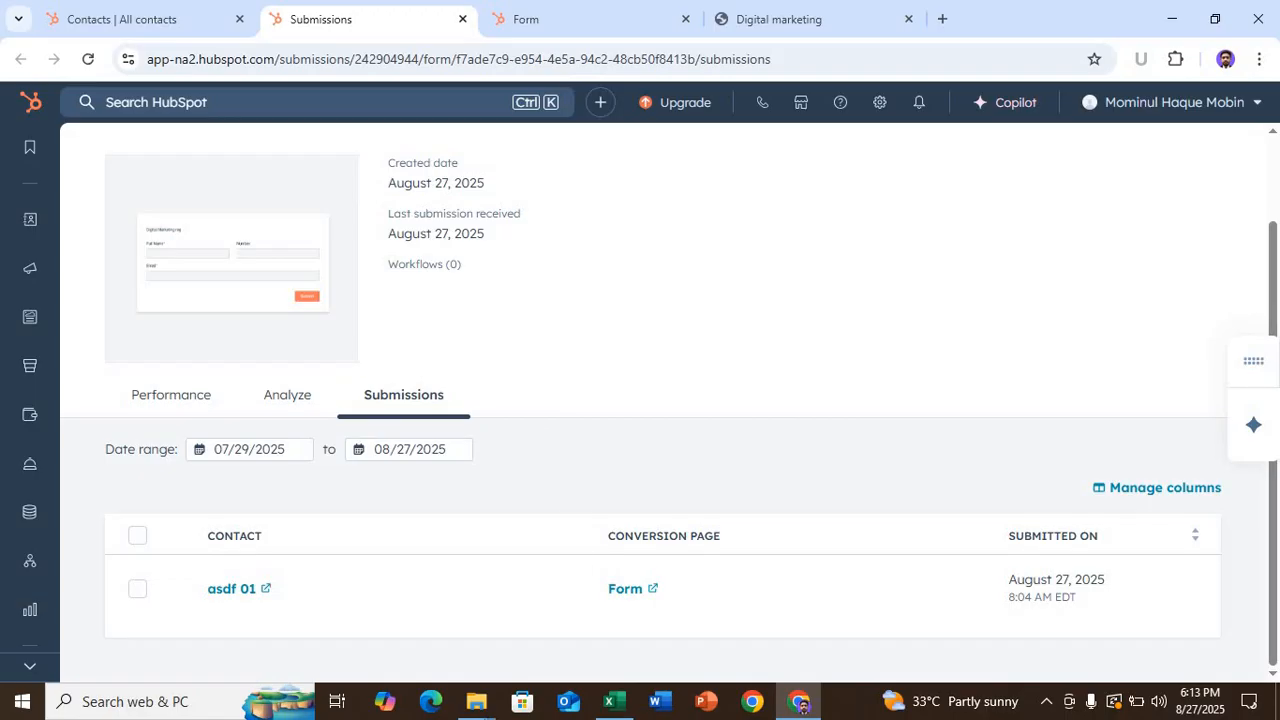
- Cross-check the test contact in the Contacts tab, return to Submissions, and close the browser
mouse_move(476, 700)
left_click(556, 645)
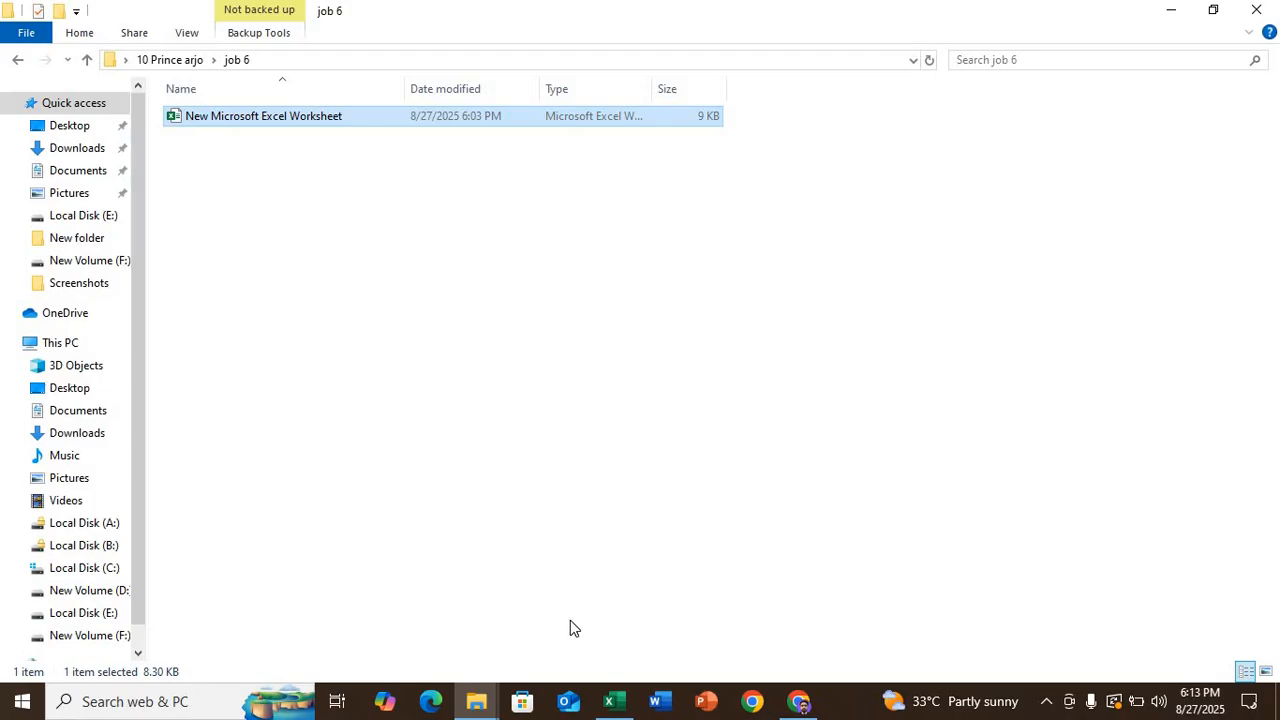
left_click(799, 701)
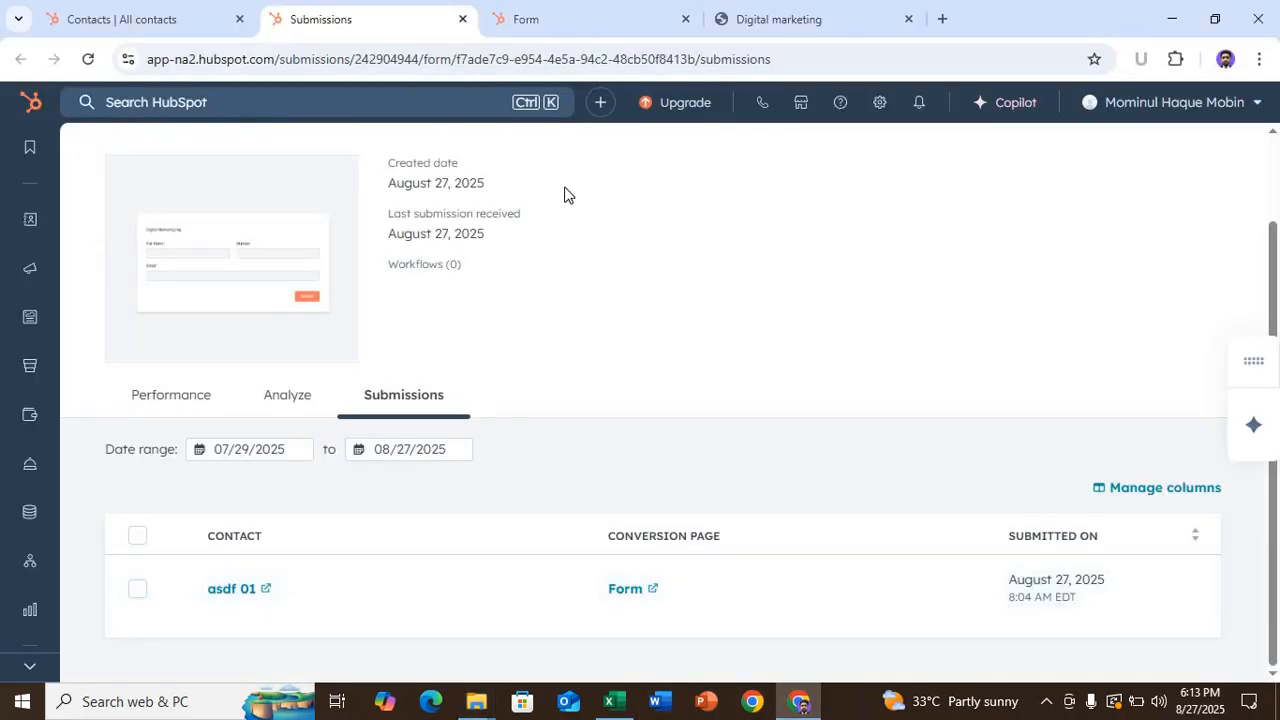
left_click(553, 22)
left_click(160, 22)
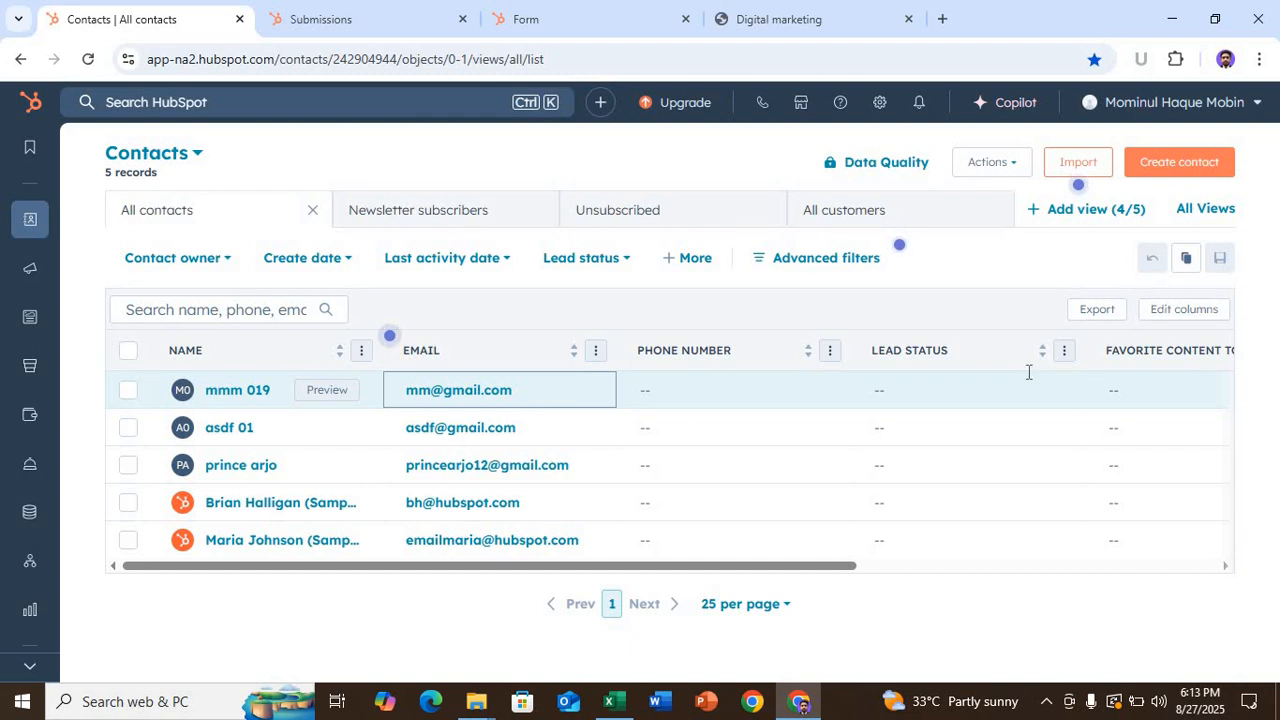
left_click(386, 22)
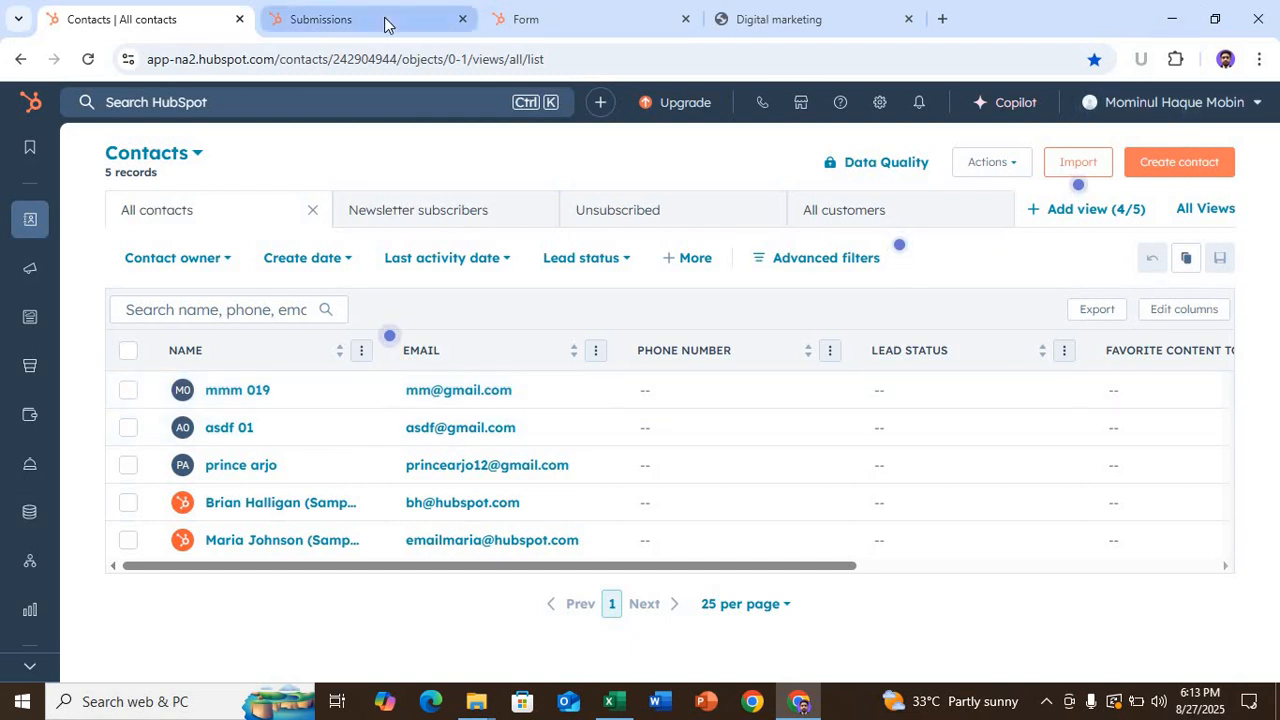
left_click(1260, 18)
- Cut Screenshot (318) through (329) from the Pictures > Screenshots folder
right_click(731, 303)
left_click(778, 381)
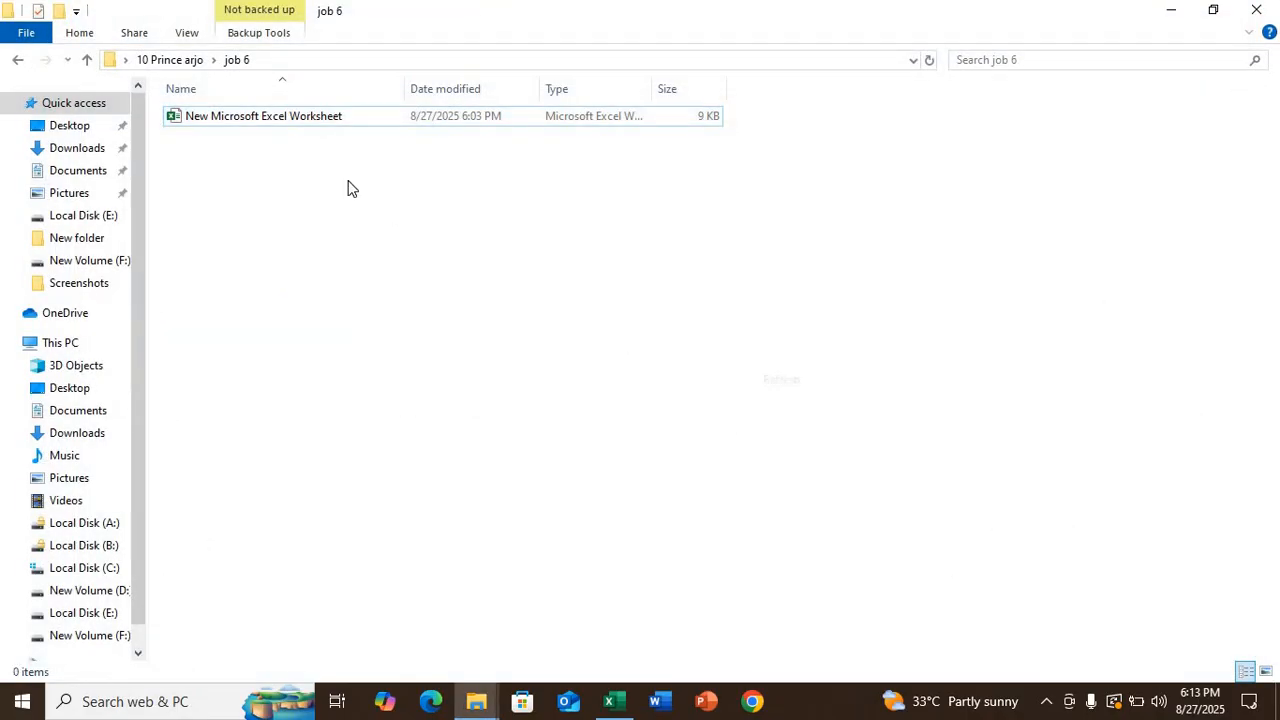
right_click(312, 167)
left_click(352, 244)
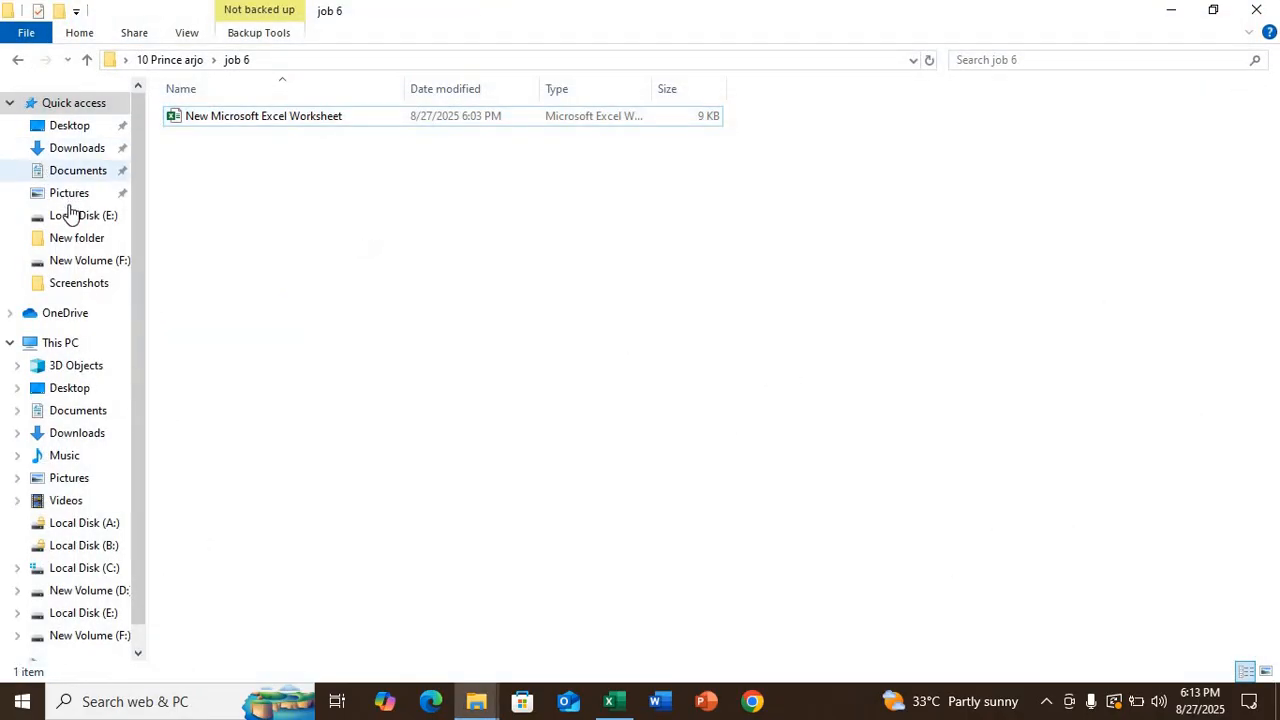
left_click(70, 193)
double_click(418, 170)
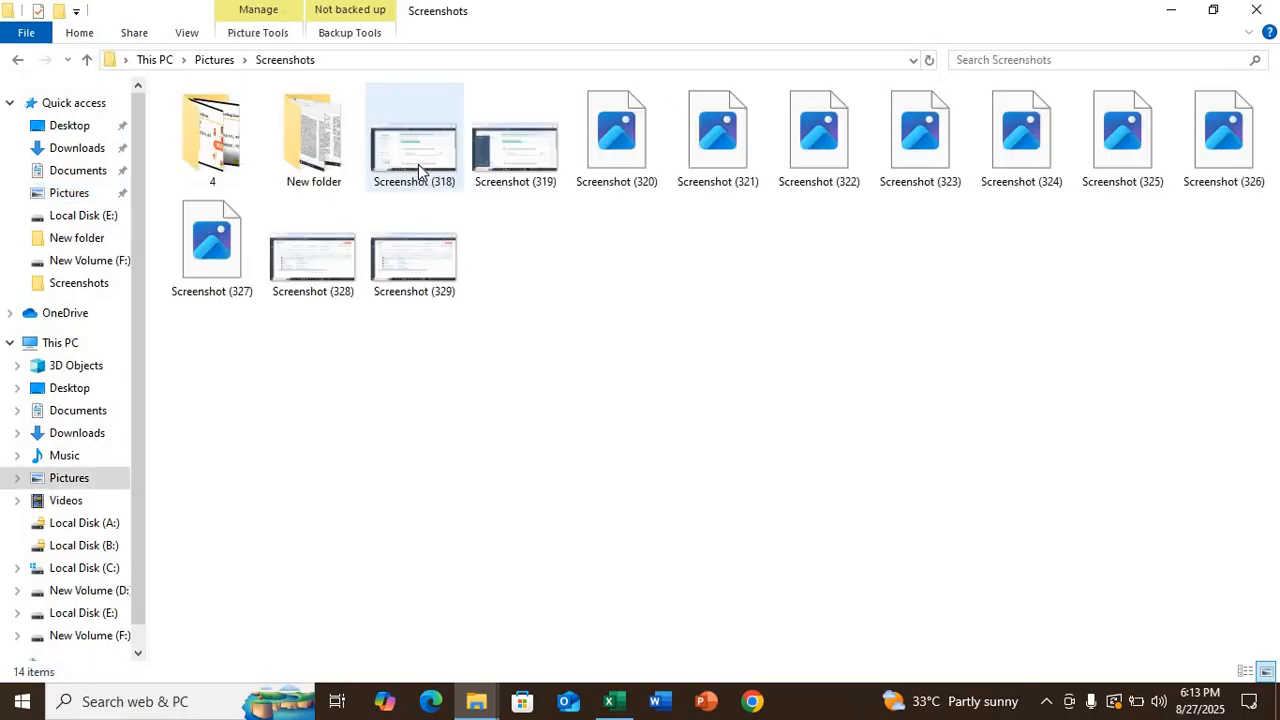
left_click_drag(1197, 263, 245, 277)
key("ctrl+x")
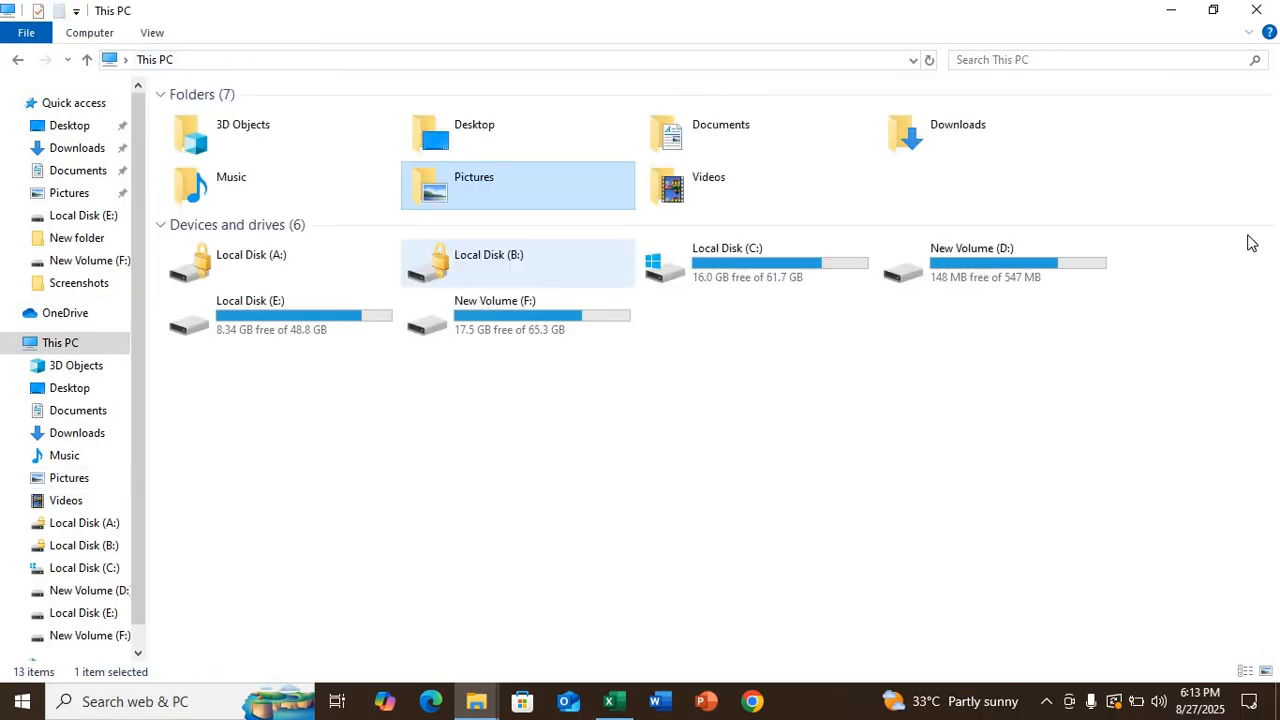
- Paste the twelve screenshots into the project's job 6 folder
left_click(1259, 10)
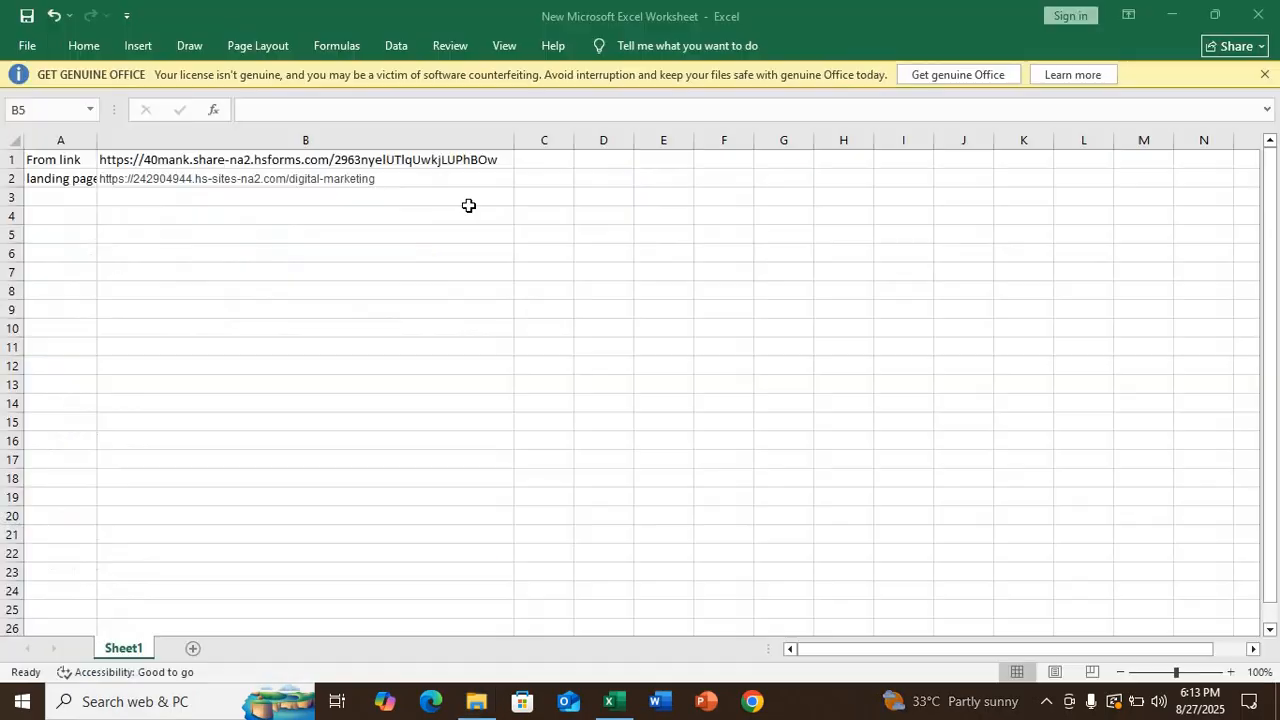
left_click(1272, 10)
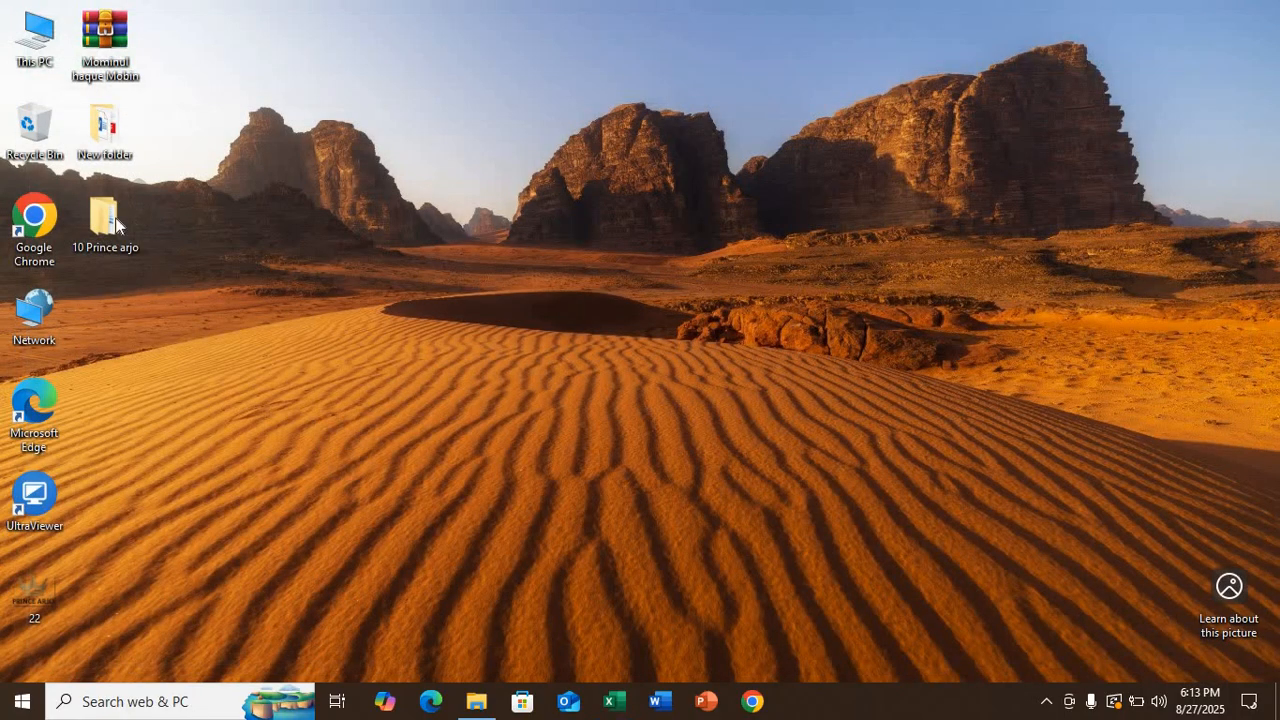
double_click(116, 221)
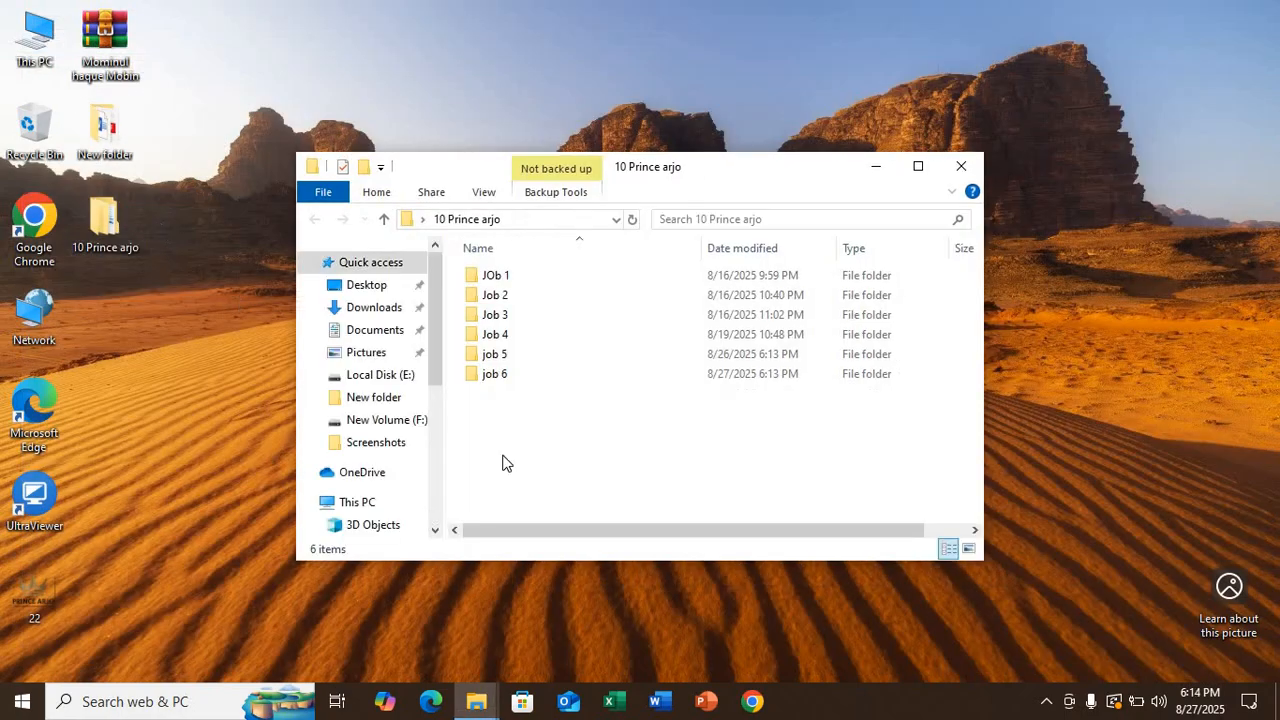
double_click(563, 378)
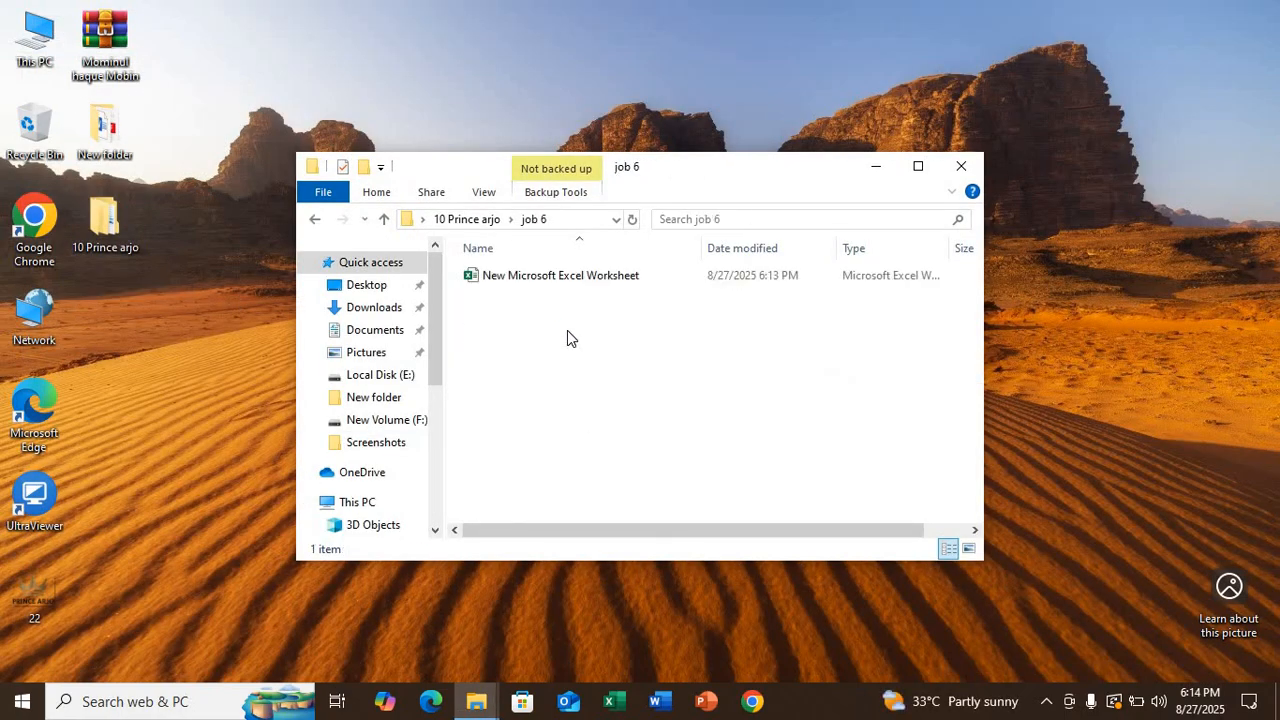
key("ctrl+v")
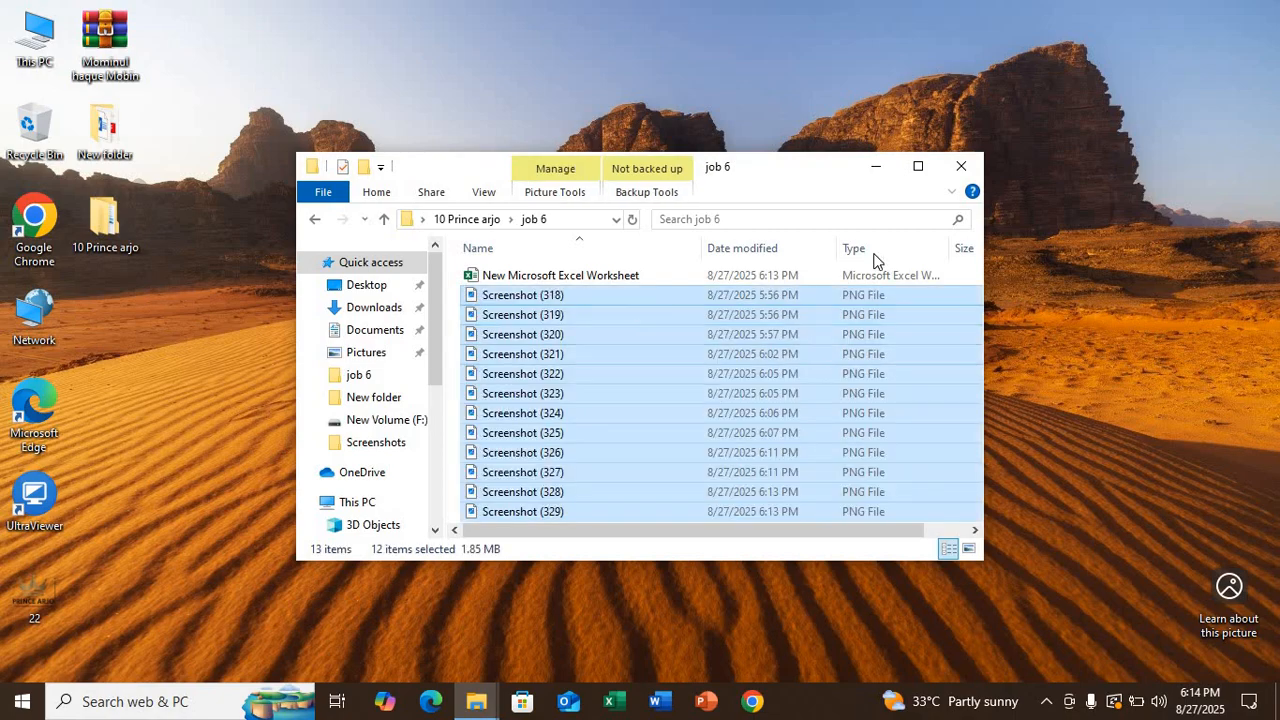
- Open the Excel worksheet from the maximized job 6 folder
left_click(919, 168)
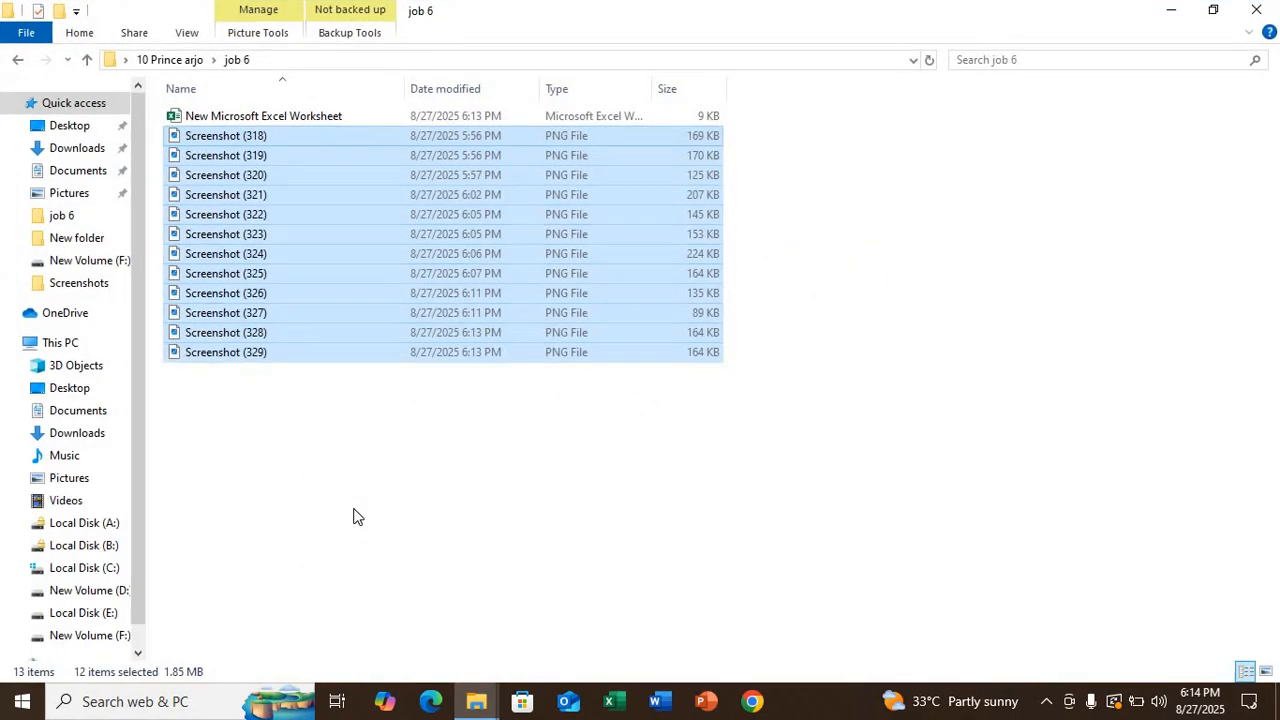
double_click(274, 117)
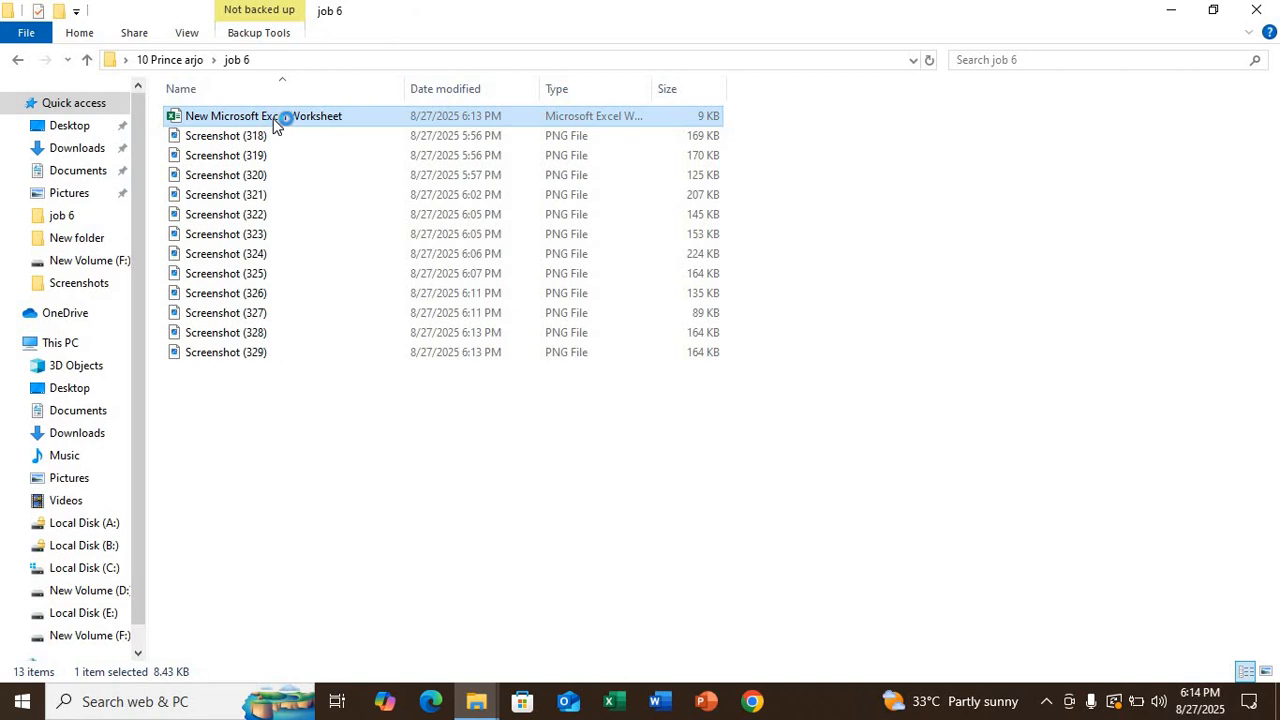
right_click(957, 273)
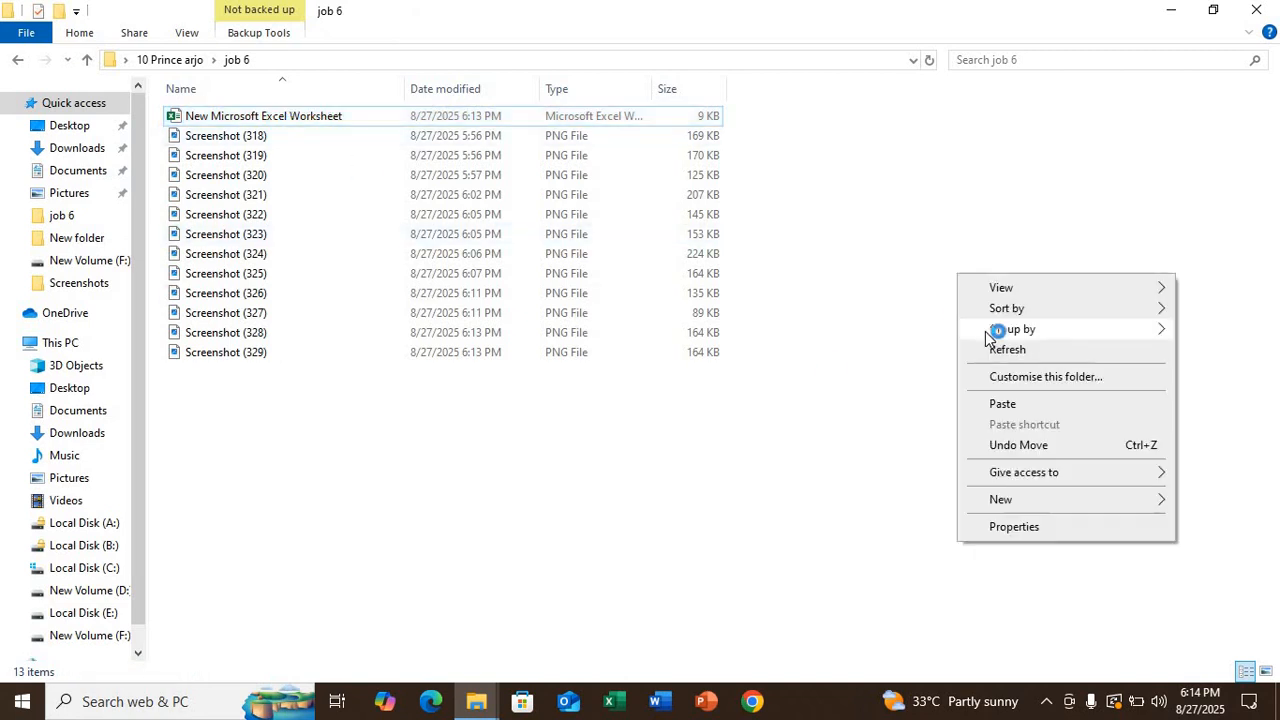
left_click(1007, 349)
left_click(310, 120)
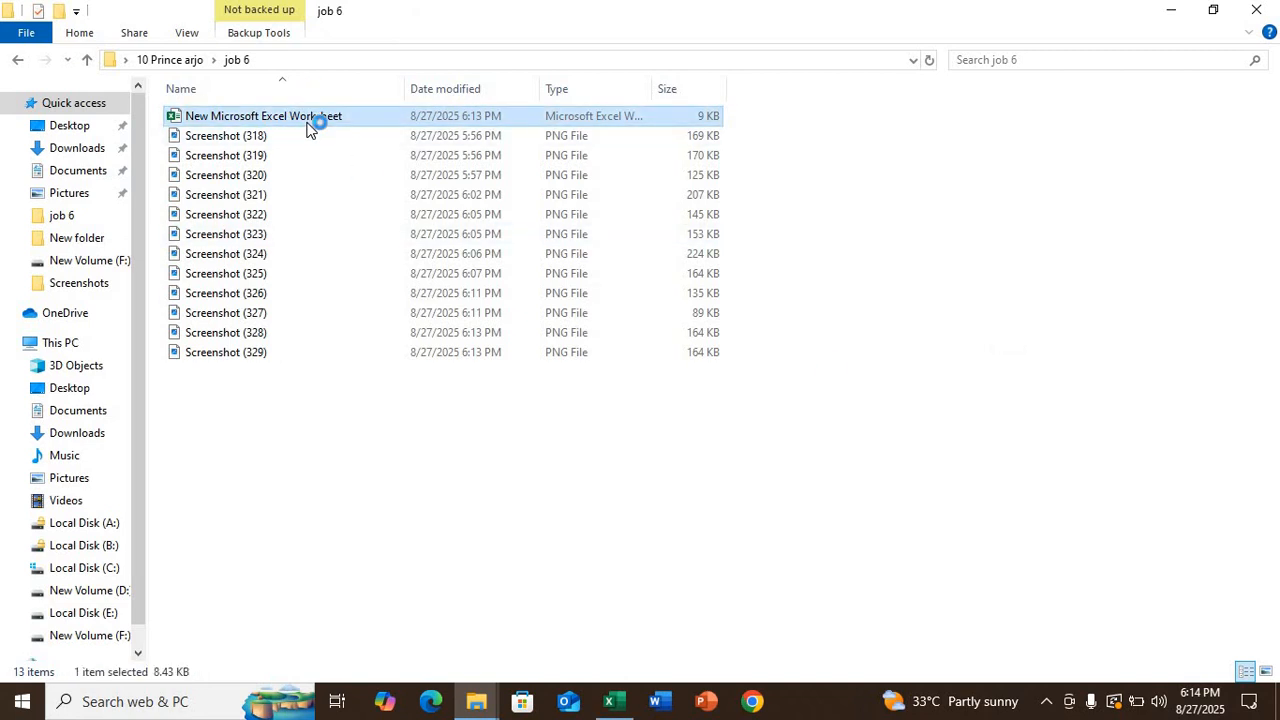
left_click(612, 700)
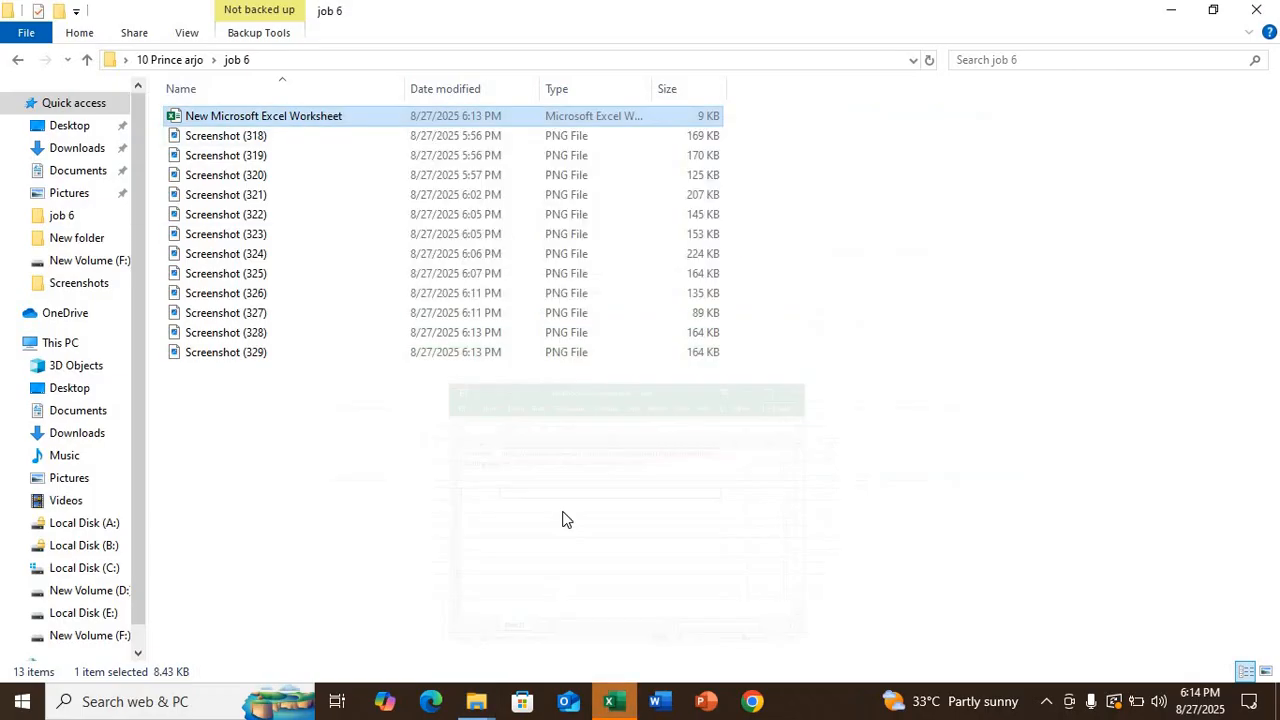
- Maximize Excel and widen column A so the From link and landing page labels fit
left_click(906, 143)
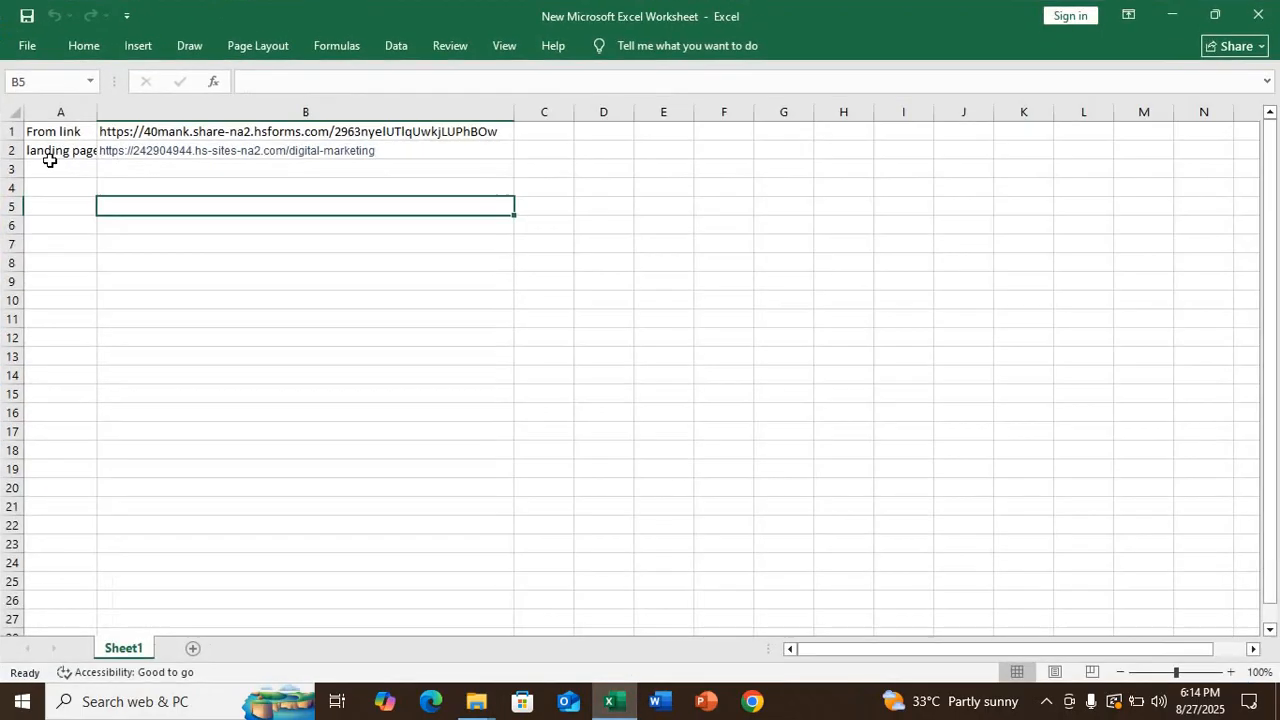
left_click_drag(97, 139, 139, 139)
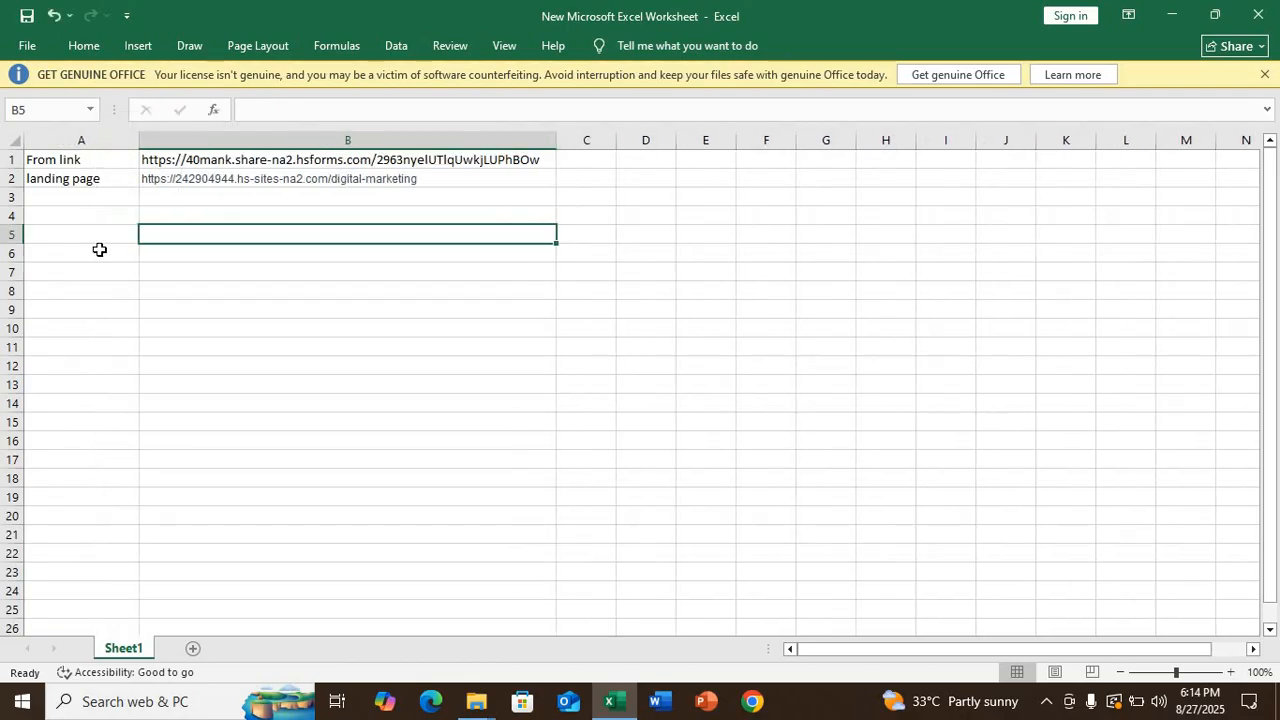
left_click(95, 252)
left_click(83, 212)
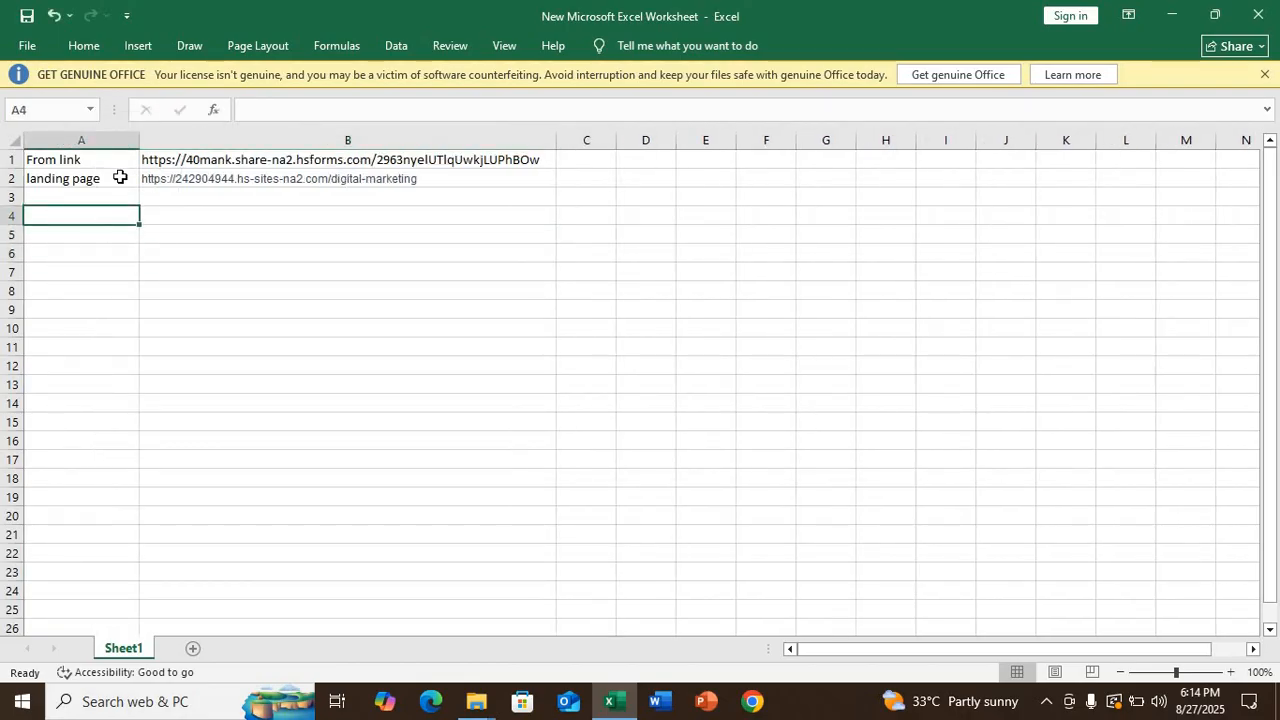
left_click(99, 196)
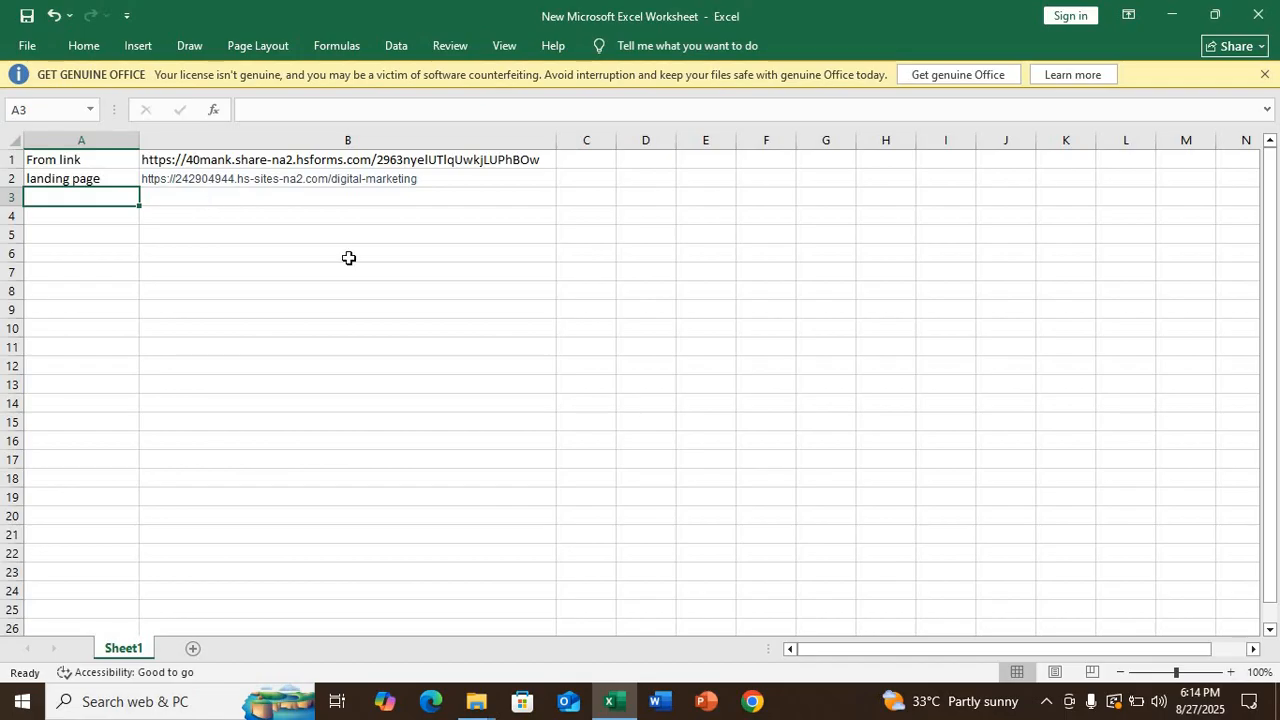
- Close the worksheet saving changes, then refresh the job 6 folder listing
left_click(1260, 14)
right_click(846, 232)
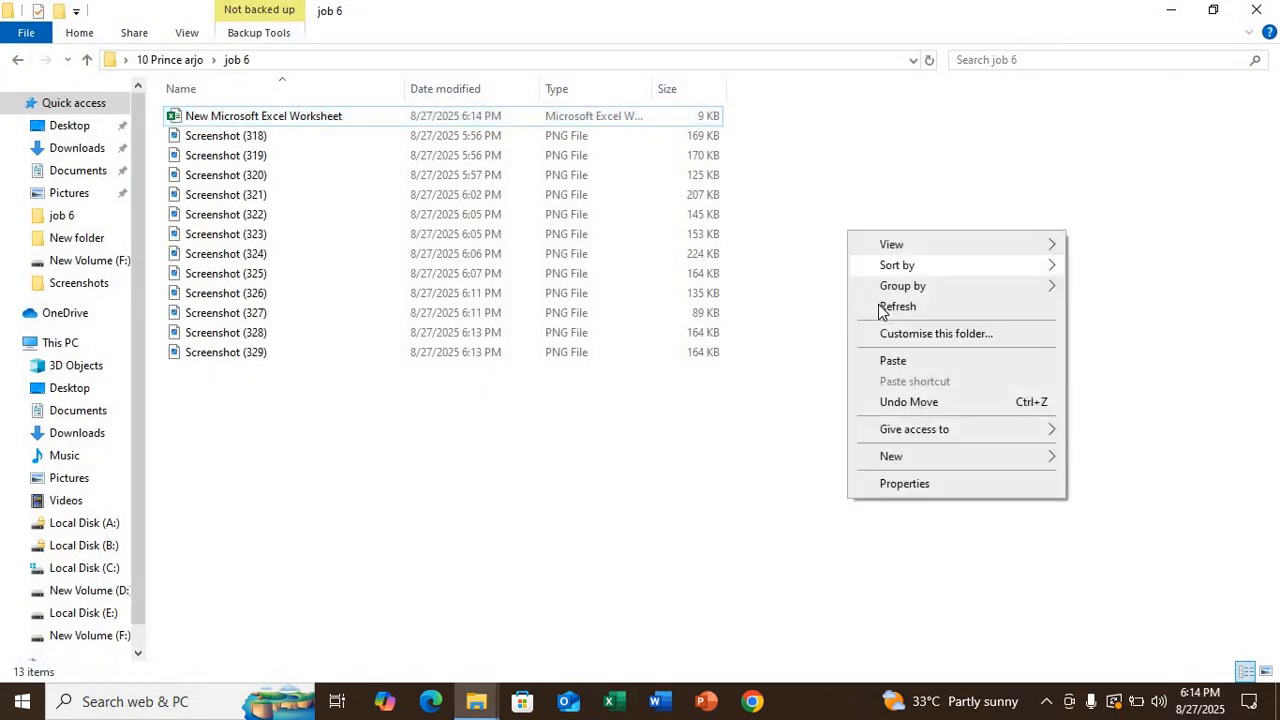
left_click(882, 308)
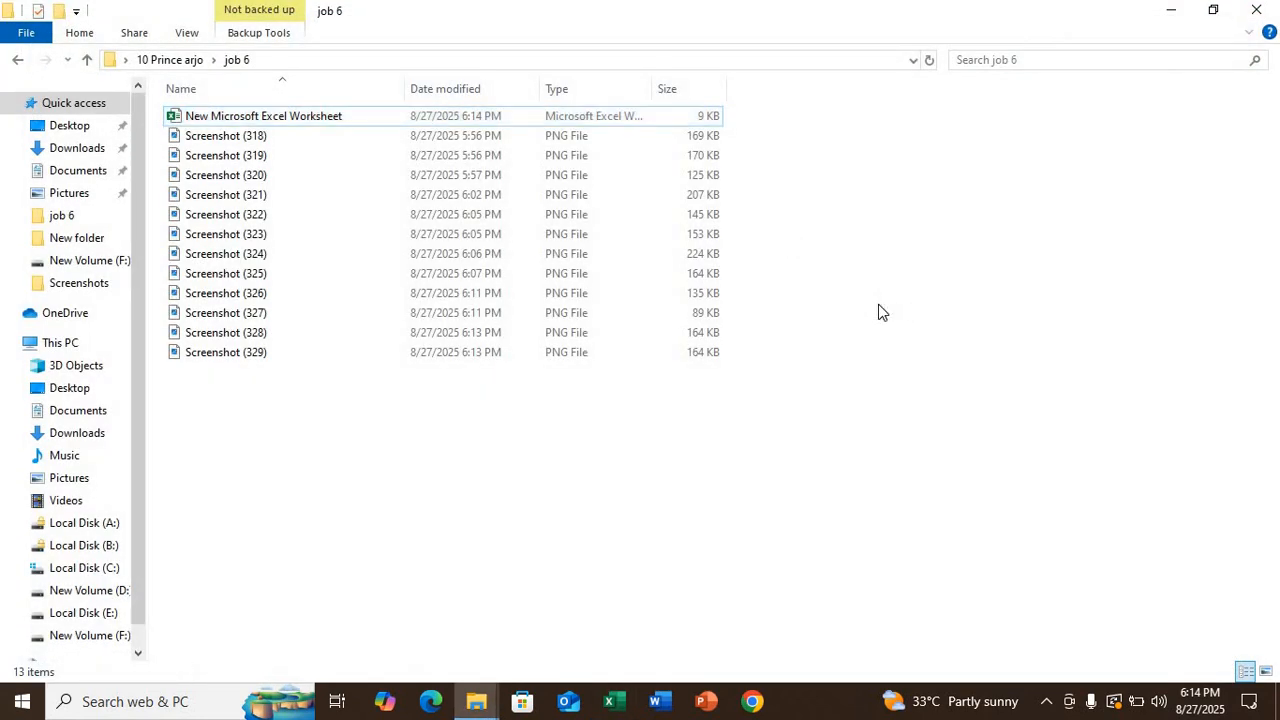